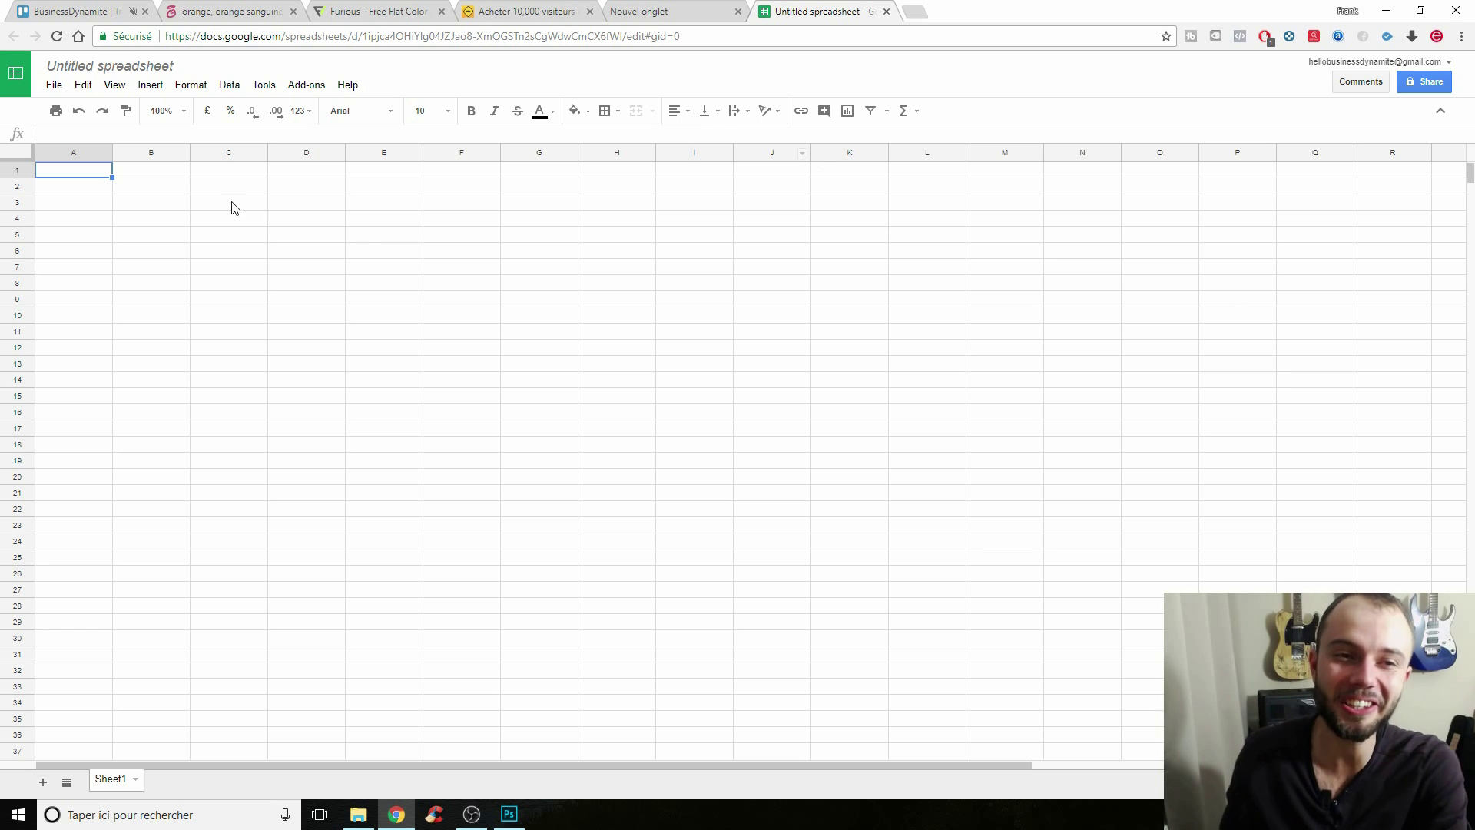
# Search the web for "google spreadsheet" in a new browser tab, and return to the blank spreadsheet.
pyautogui.click(158, 186)
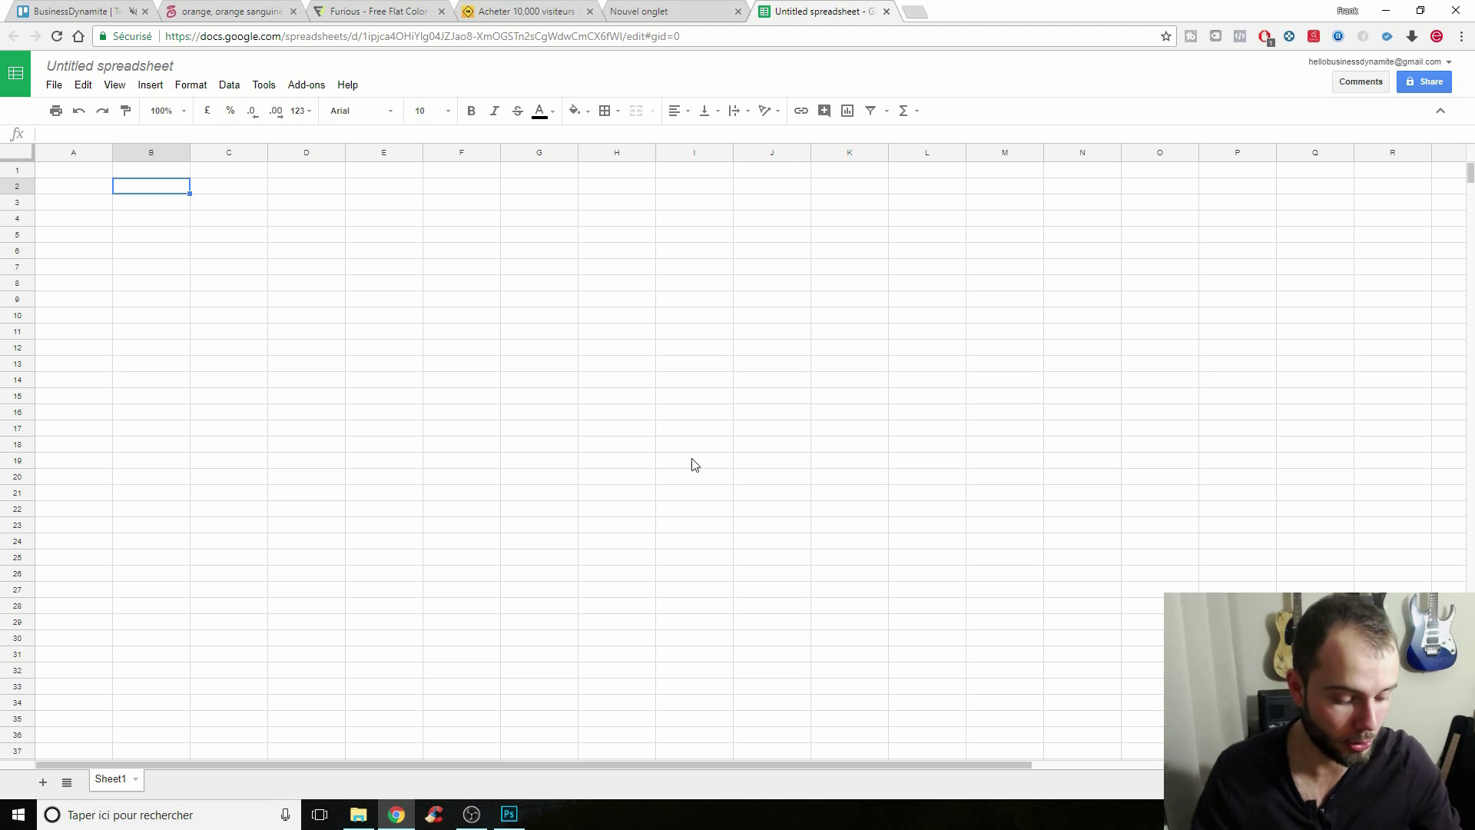
pyautogui.hotkey('ctrl', 't')
pyautogui.write('google spreadsheet')
pyautogui.press('Return')
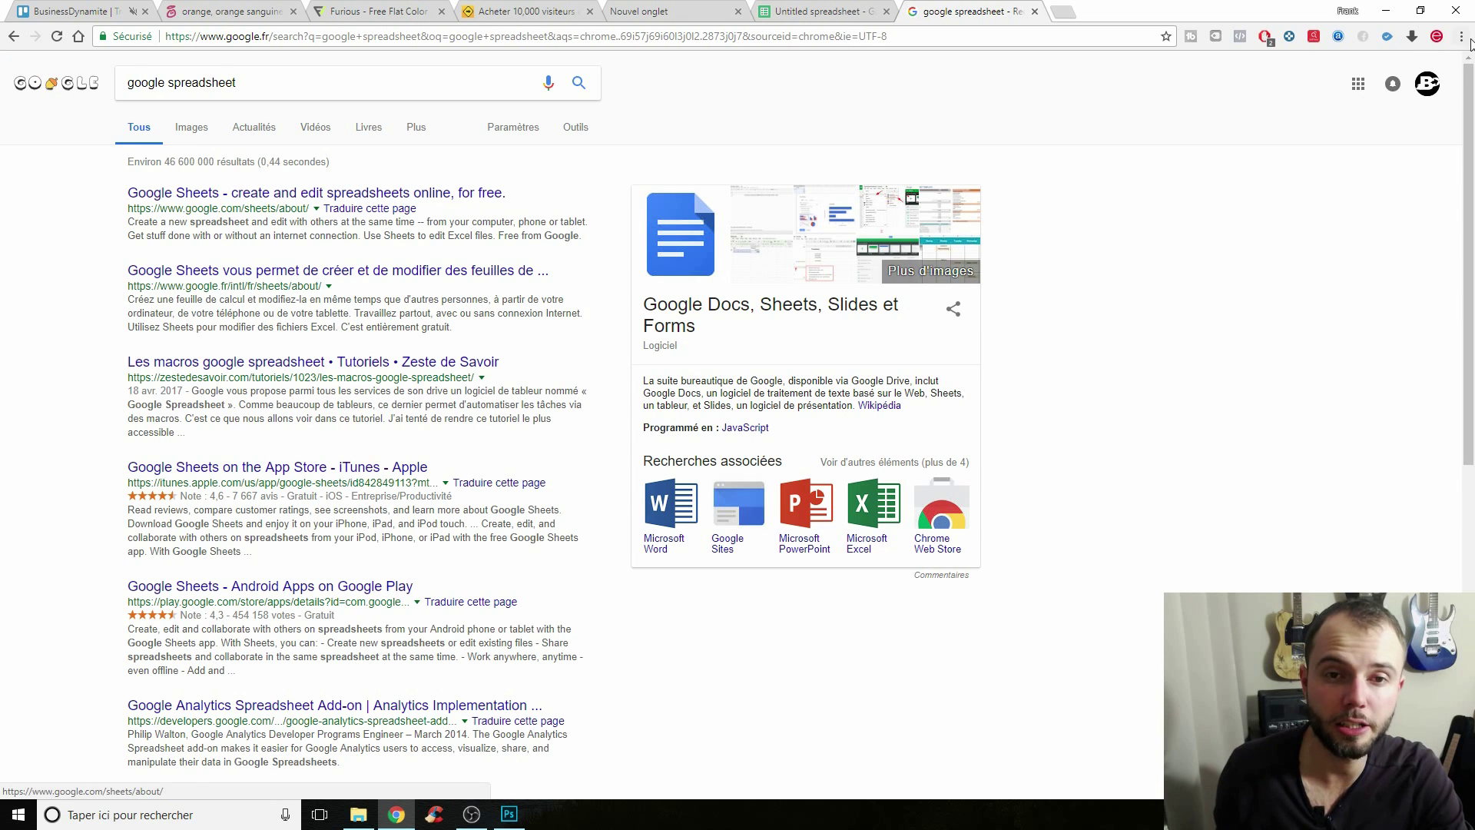
pyautogui.click(818, 9)
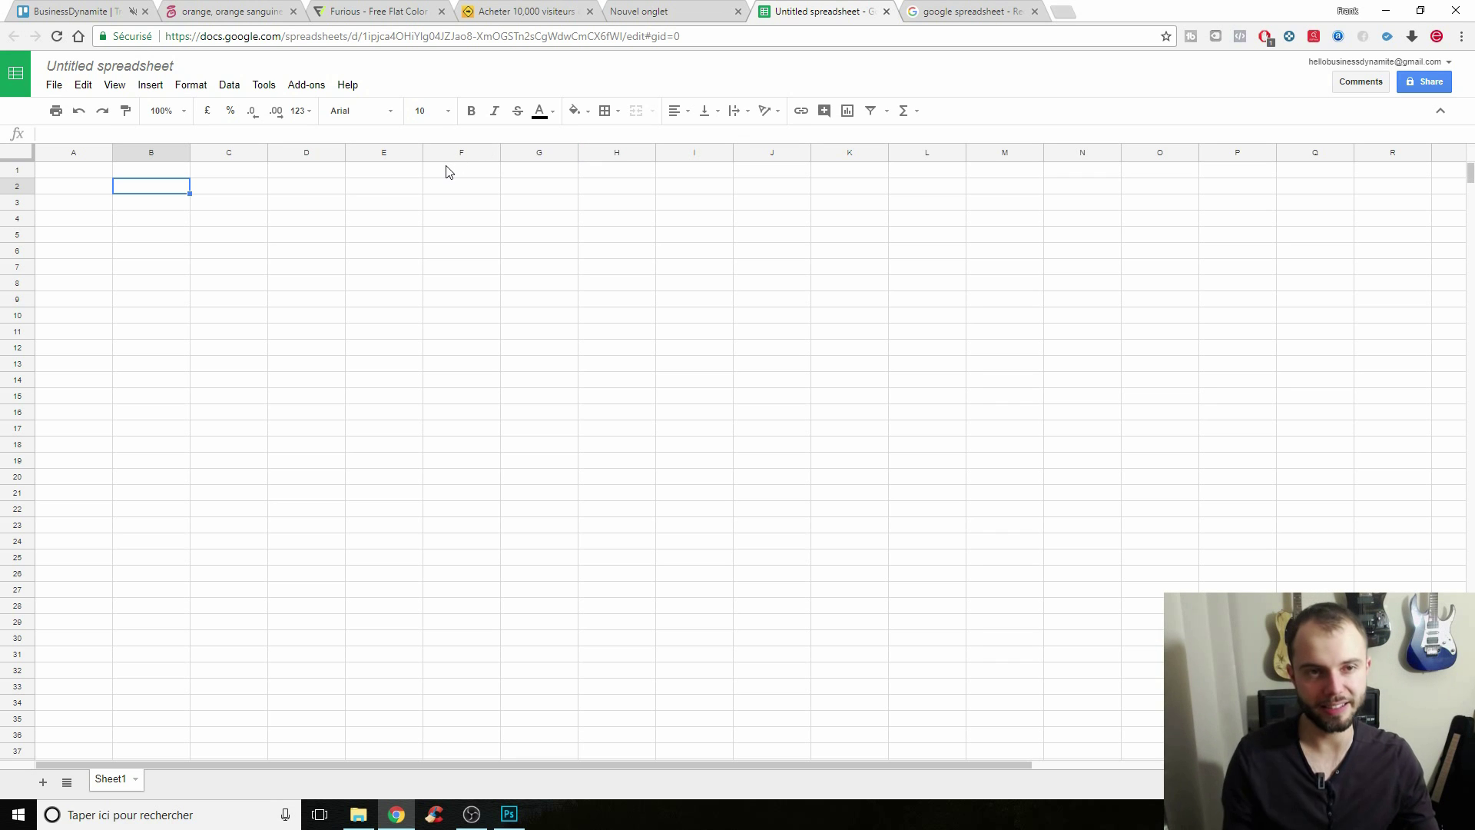
# Enter the number 5 in cell B4 of the blank sheet.
pyautogui.click(156, 223)
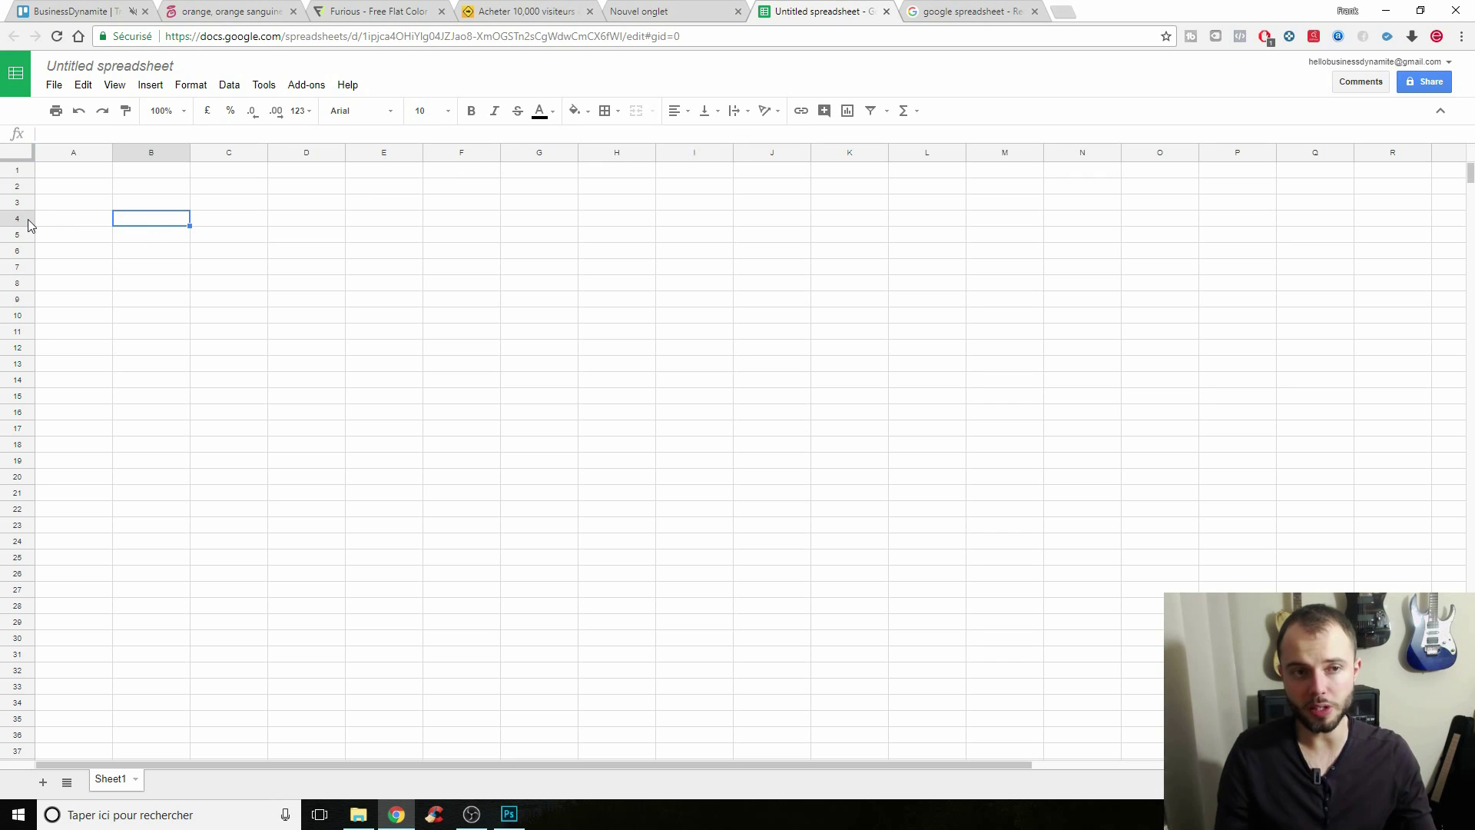
pyautogui.press('Up')
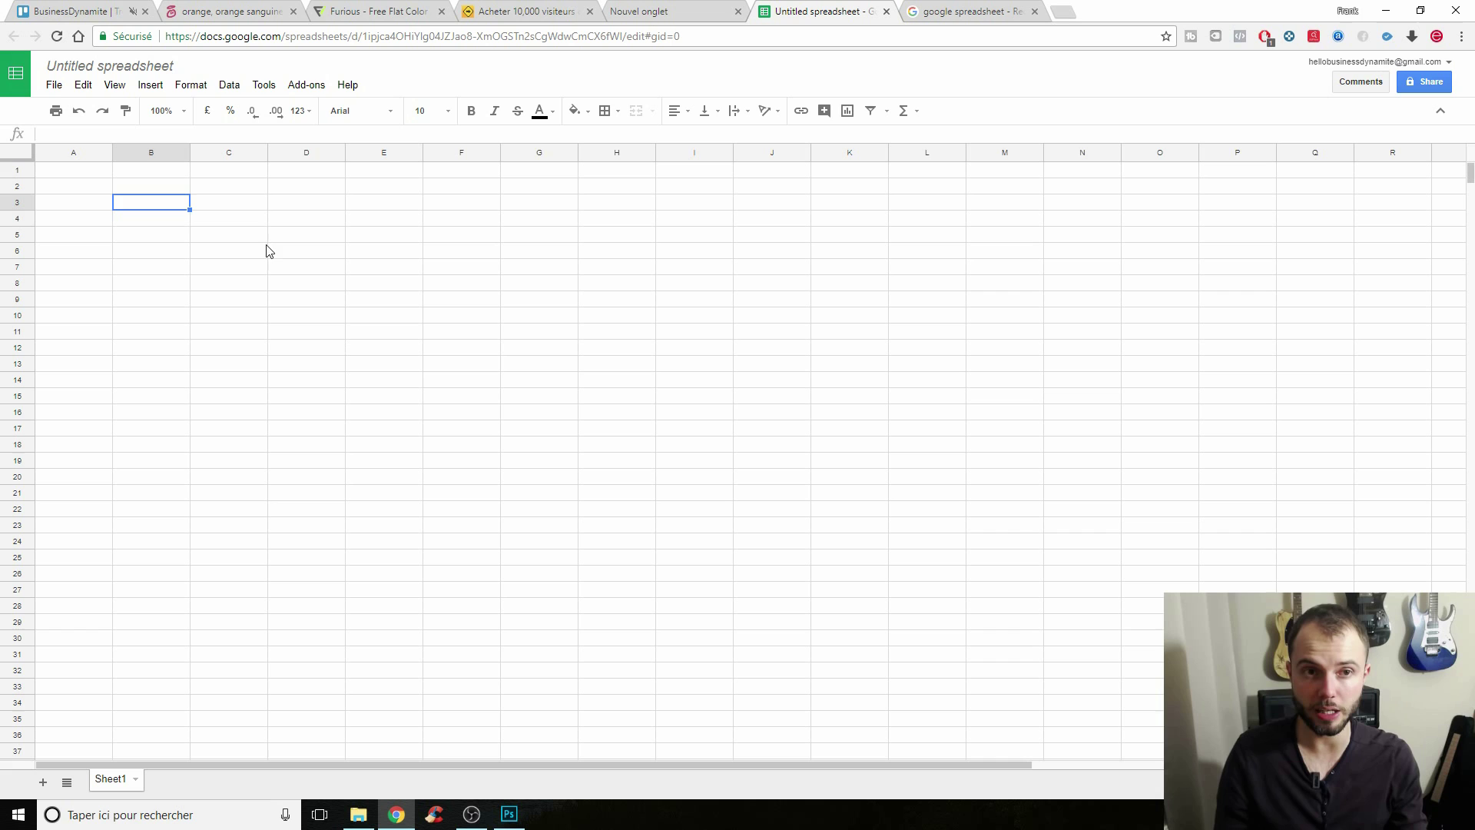
pyautogui.click(143, 218)
pyautogui.click(149, 233)
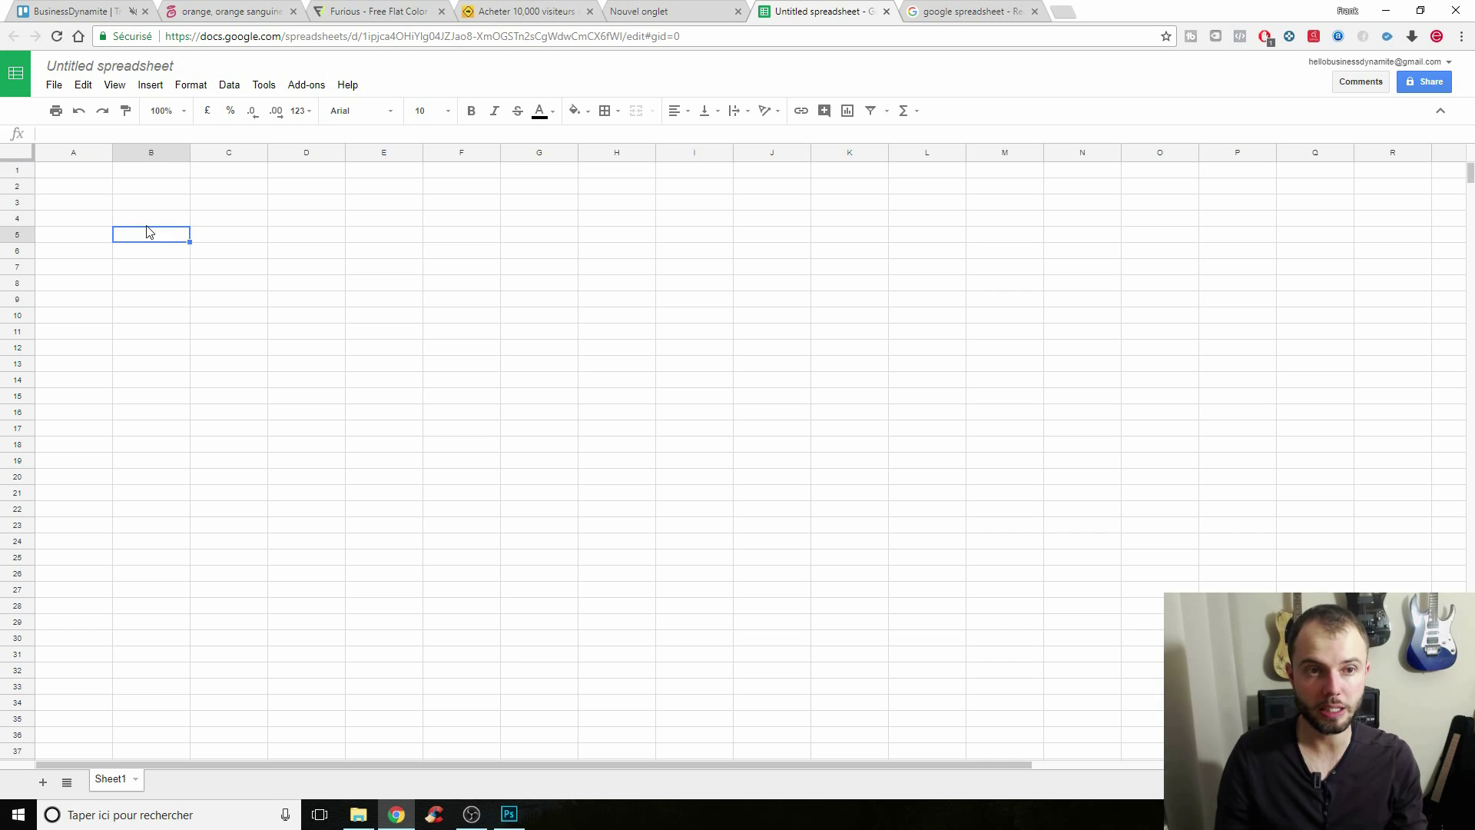
pyautogui.press('Up')
pyautogui.write('5')
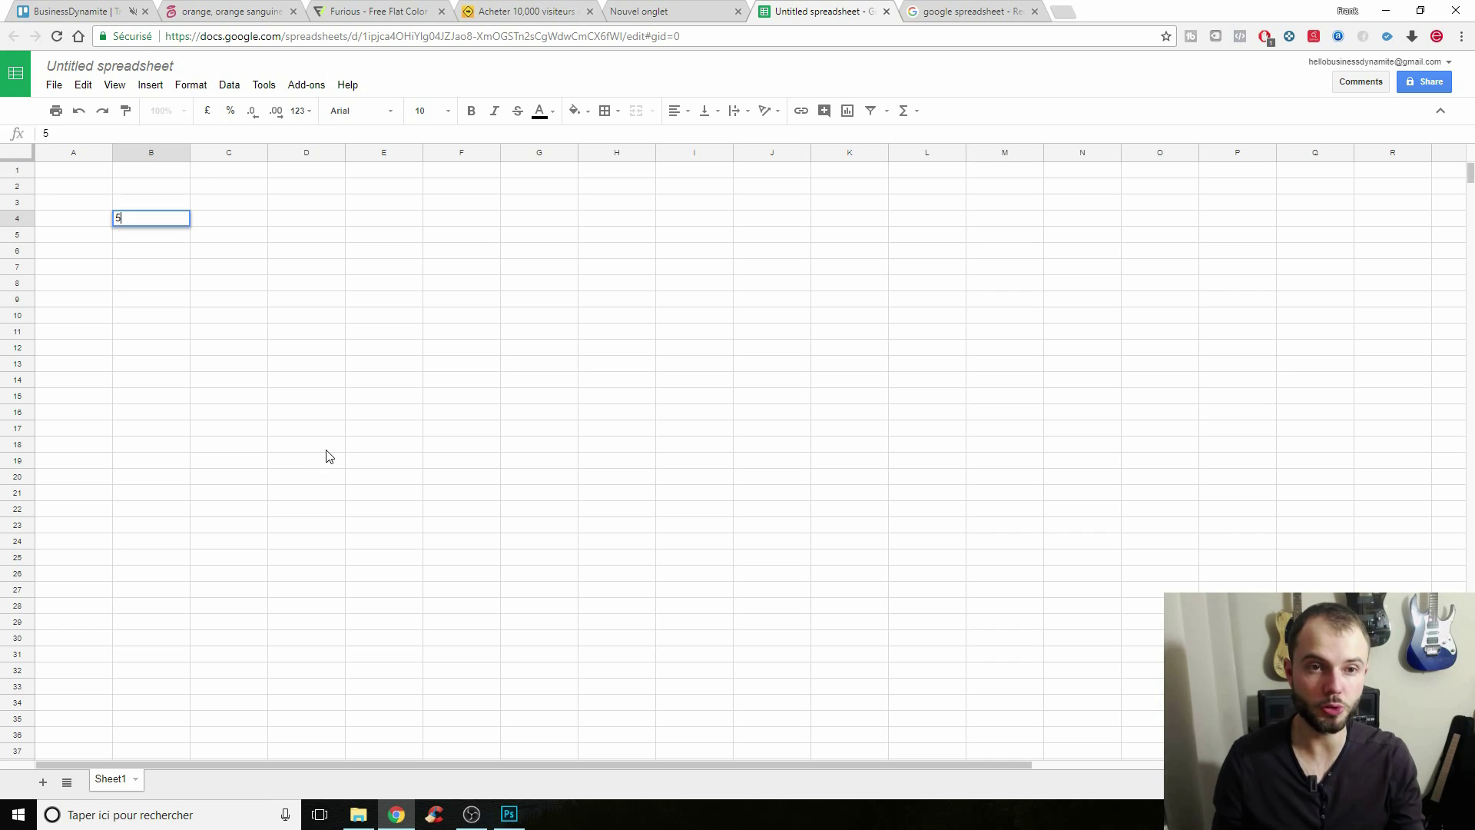
pyautogui.press('Return')
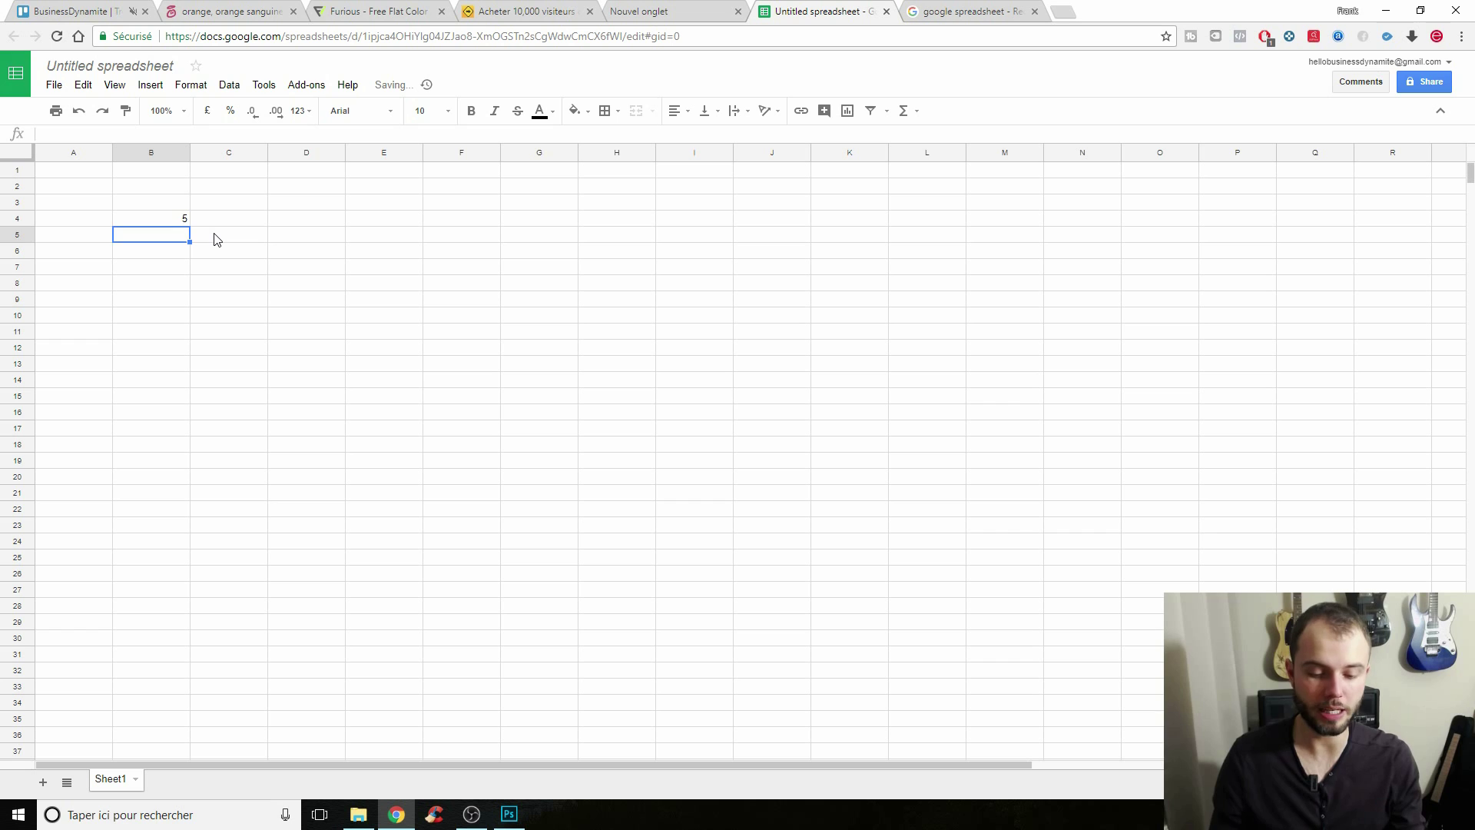
# Replace the number in cell B4 with 100.
pyautogui.press('Up')
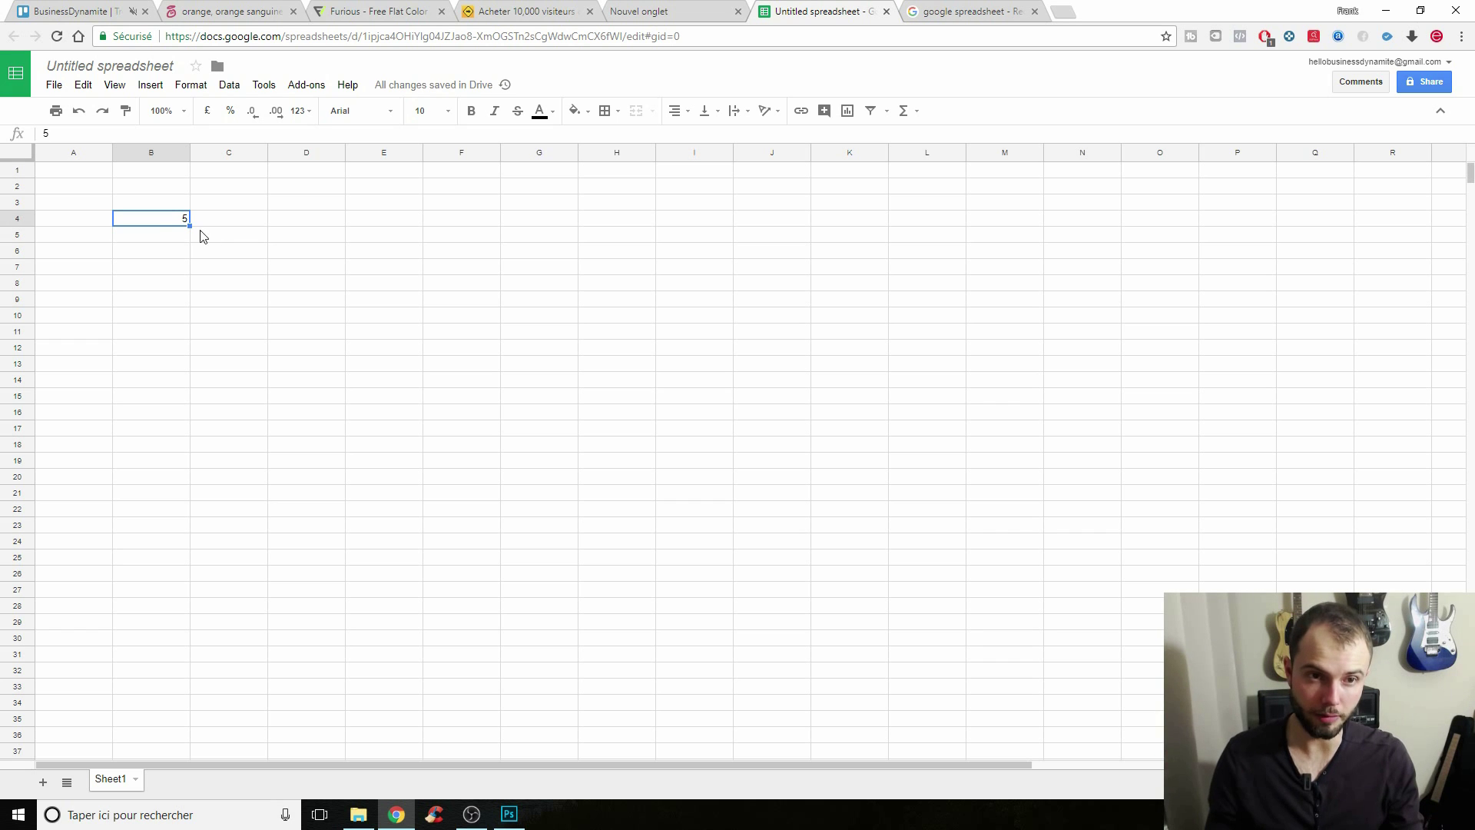
pyautogui.write('100')
pyautogui.press('Return')
# Enter the number 200 in cell F6.
pyautogui.press('Up')
pyautogui.press('Right')
pyautogui.press('Right')
pyautogui.press('Right')
pyautogui.press('Right')
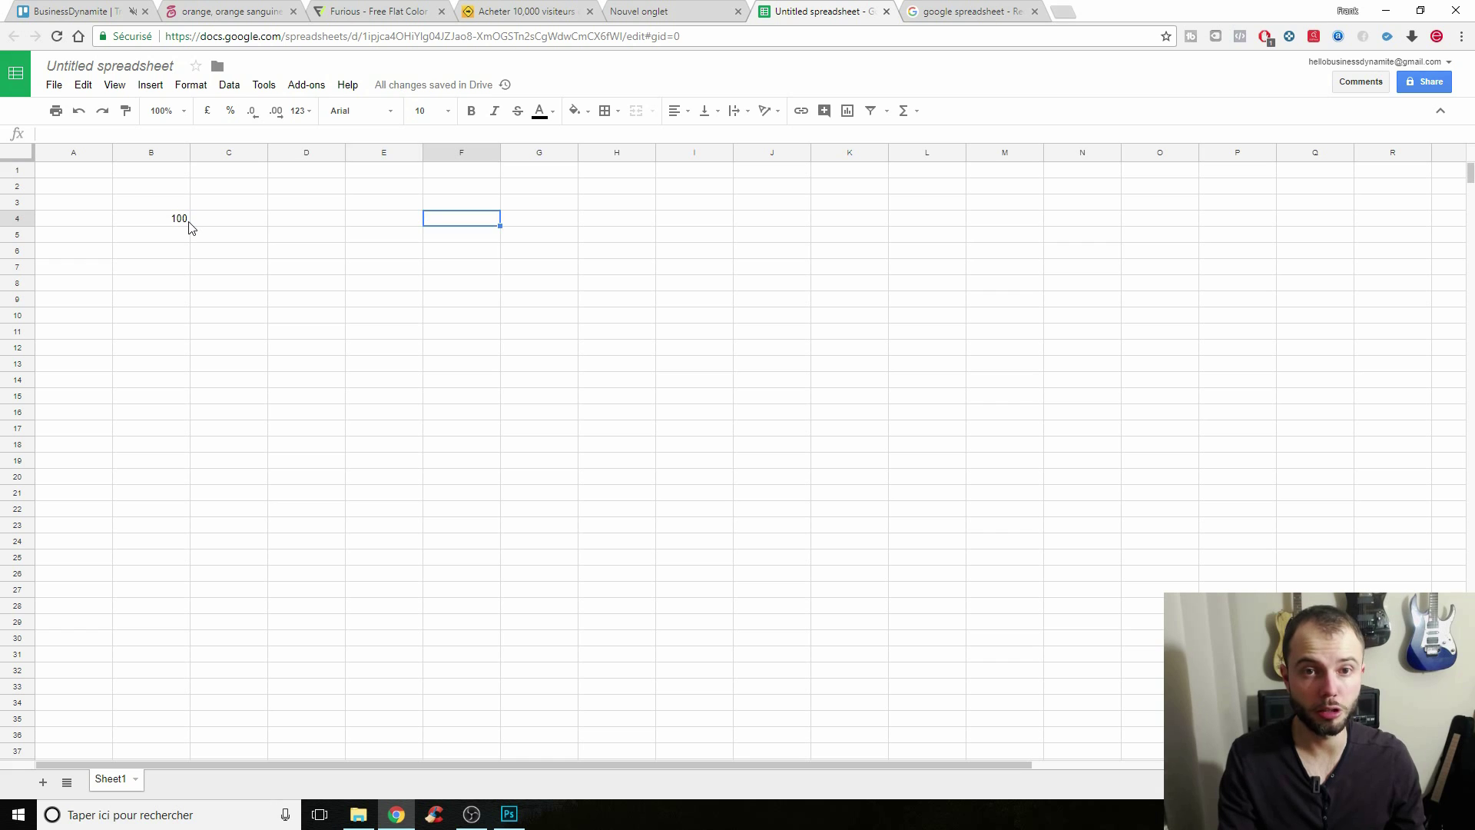
pyautogui.press('Down')
pyautogui.press('Down')
pyautogui.write('200')
pyautogui.press('Return')
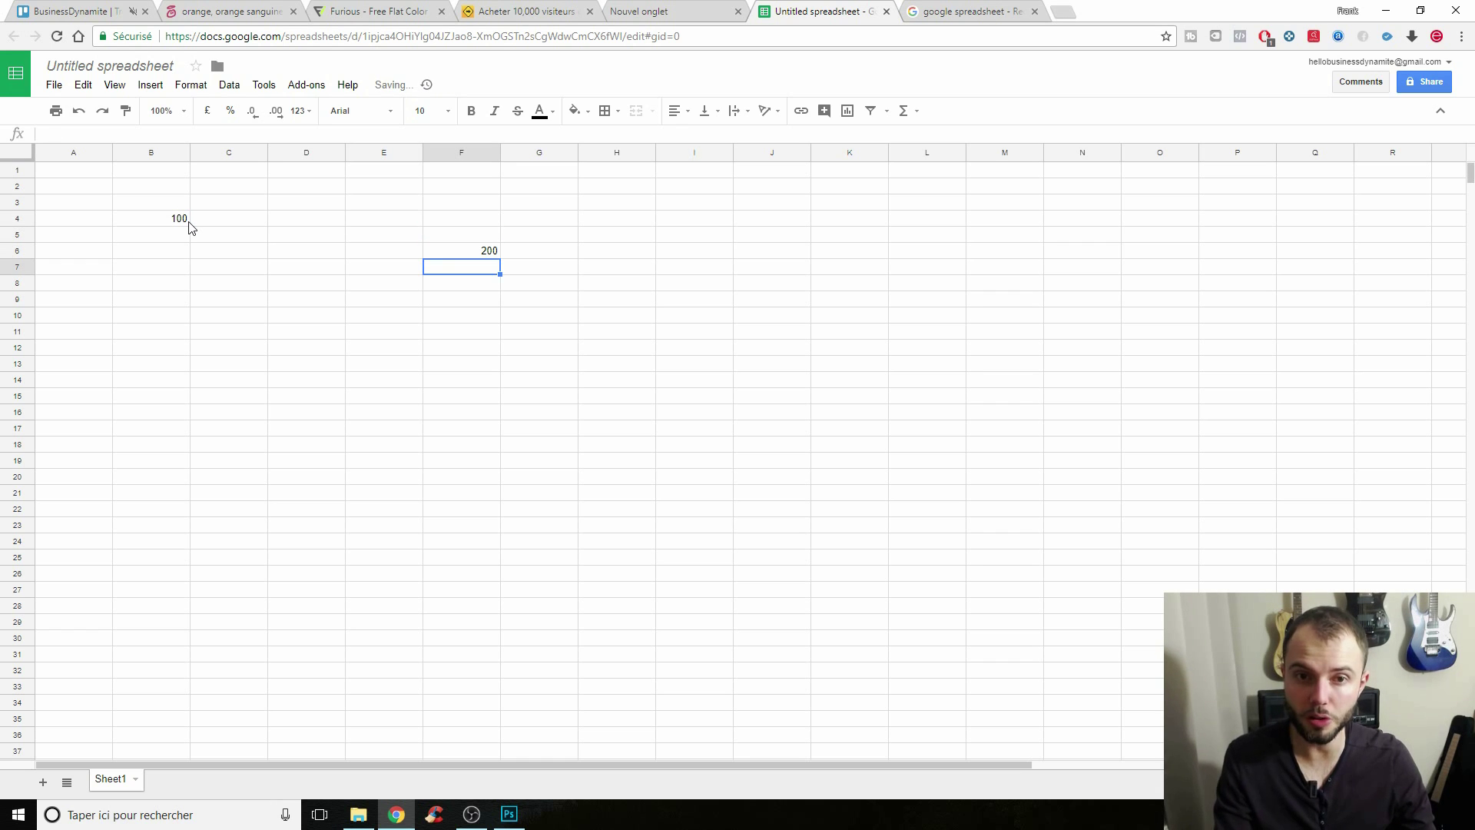
# Add the two numbers in cell G21 with the formula =F6+B4, picking both cells as references.
pyautogui.press('Right')
pyautogui.press('Down')
pyautogui.press('Down')
pyautogui.press('Down')
pyautogui.press('Down')
pyautogui.press('Down')
pyautogui.press('Down')
pyautogui.press('Down')
pyautogui.press('Down')
pyautogui.press('Down')
pyautogui.press('Down')
pyautogui.press('Down')
pyautogui.press('Down')
pyautogui.press('Down')
pyautogui.press('Down')
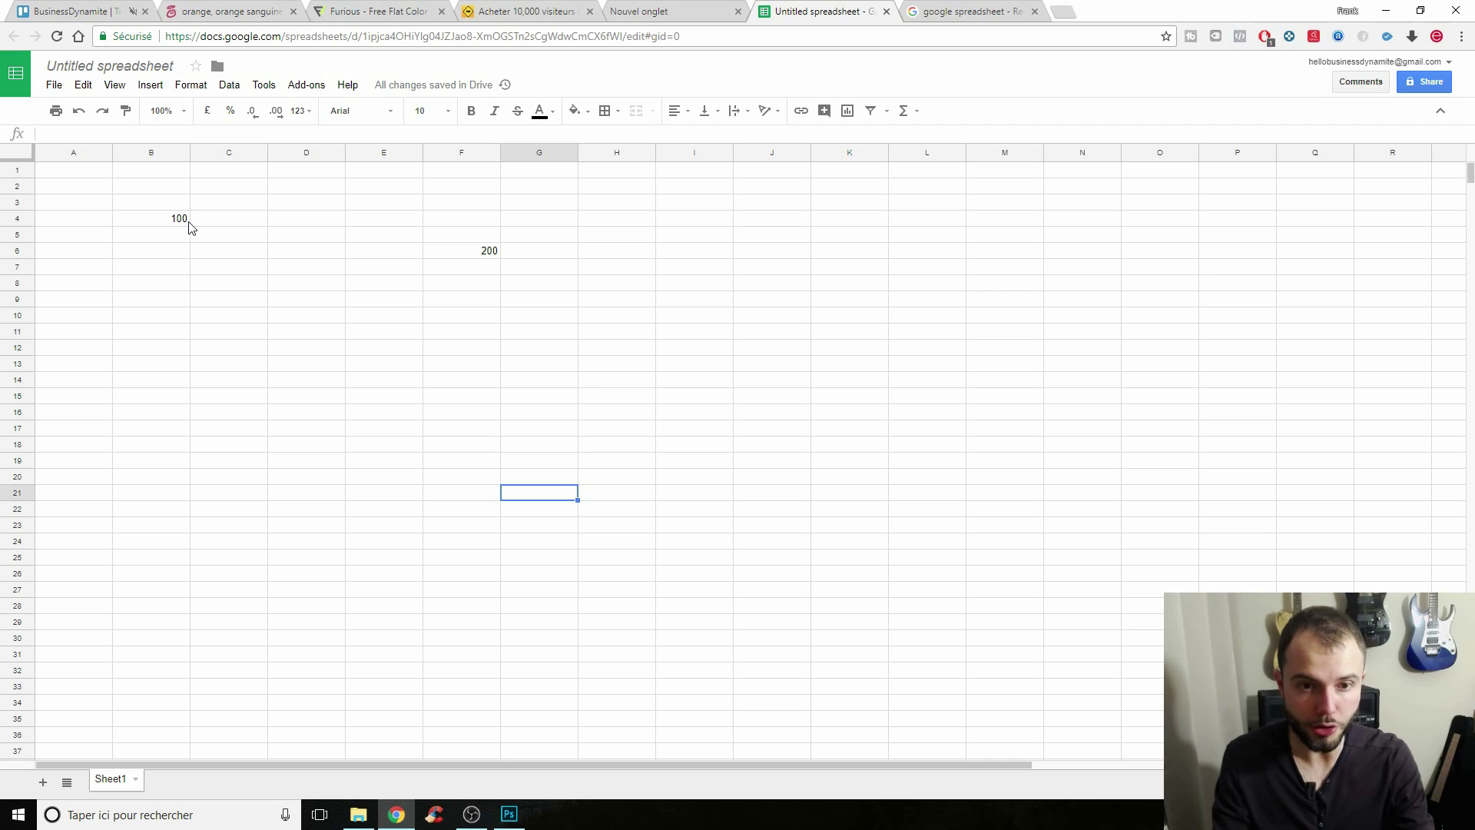
pyautogui.write('=')
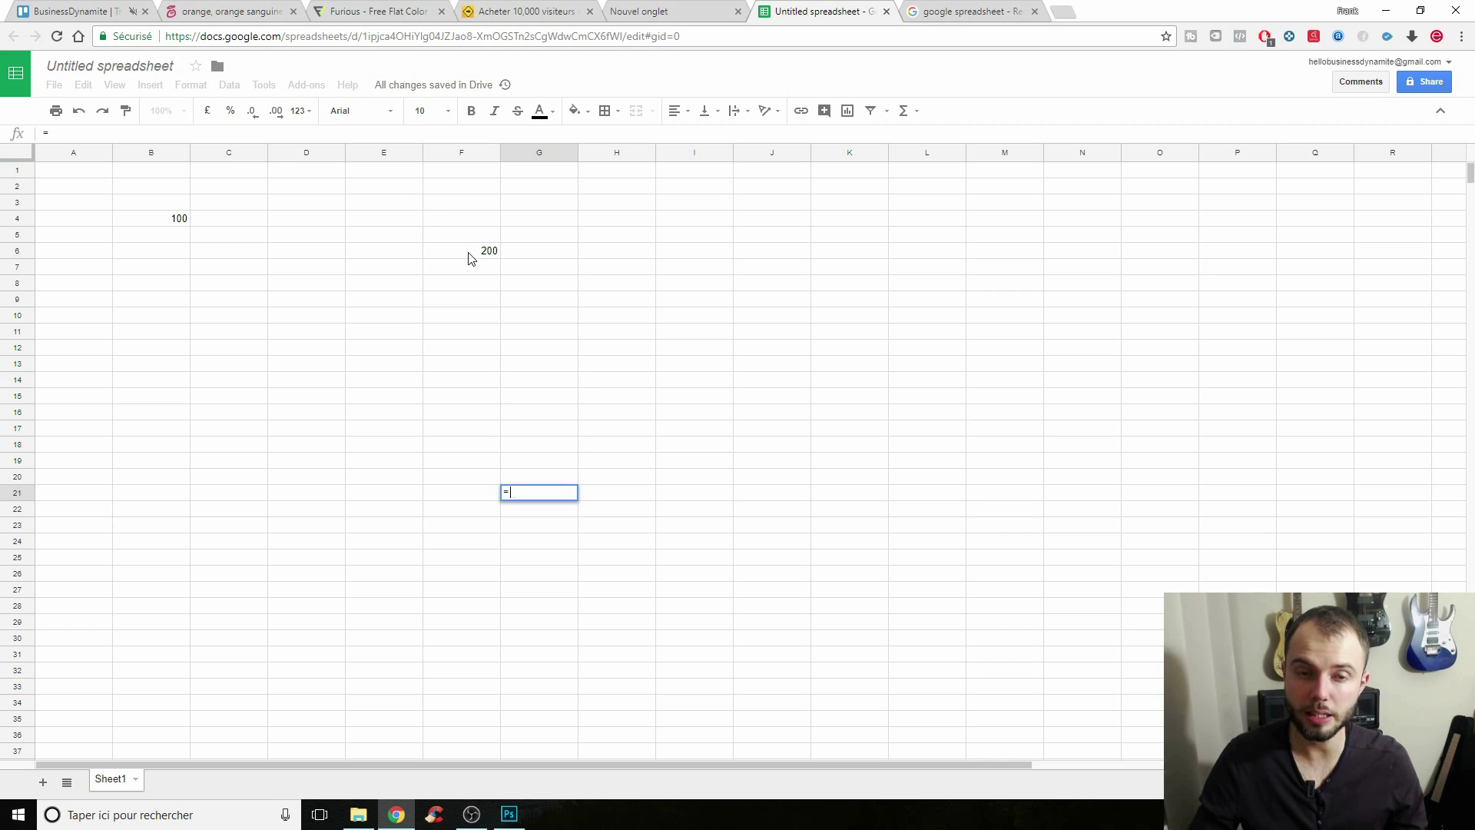
pyautogui.click(471, 259)
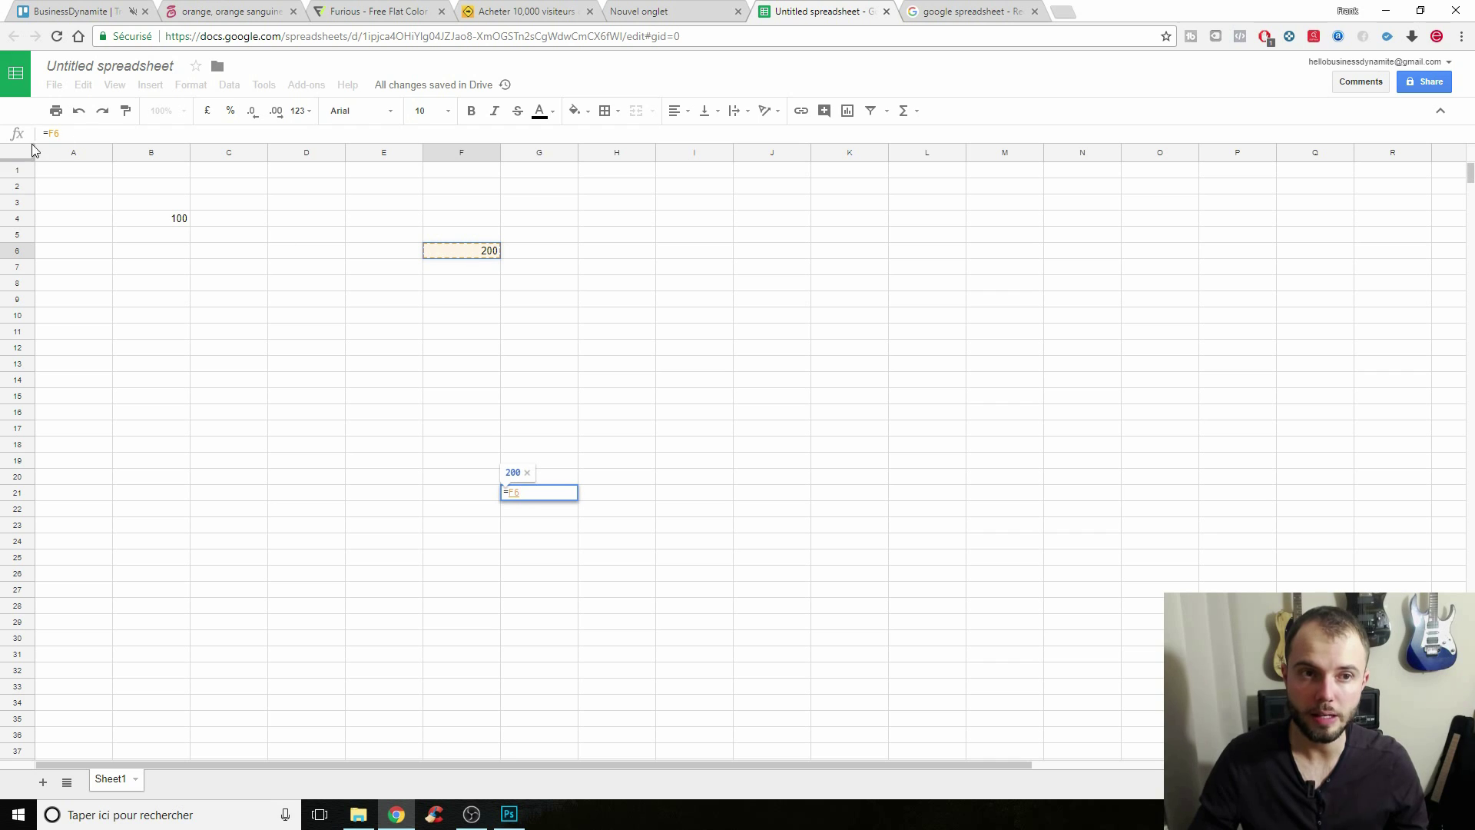
pyautogui.moveTo(69, 133); pyautogui.dragTo(36, 138)
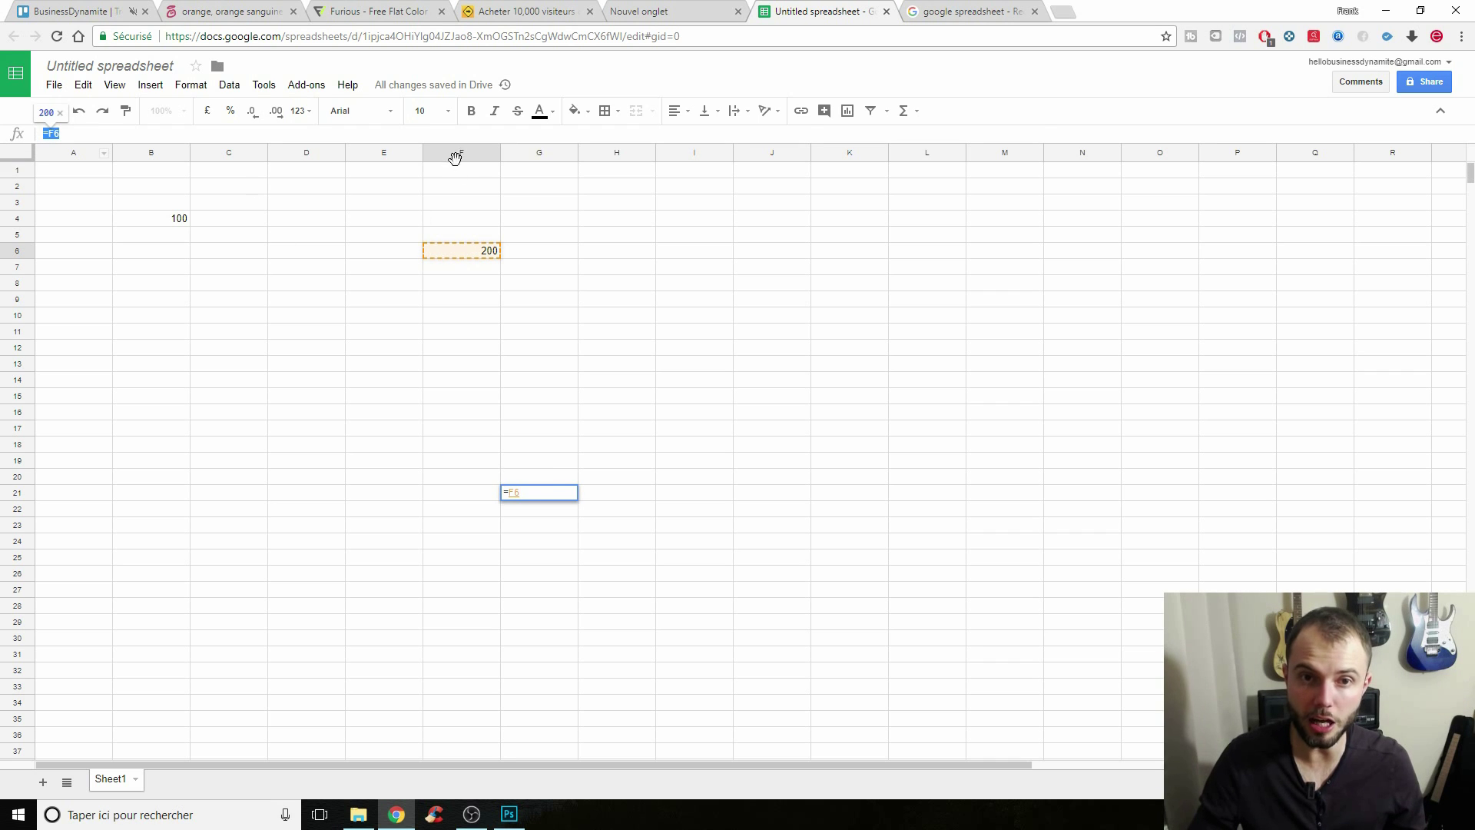
pyautogui.click(117, 134)
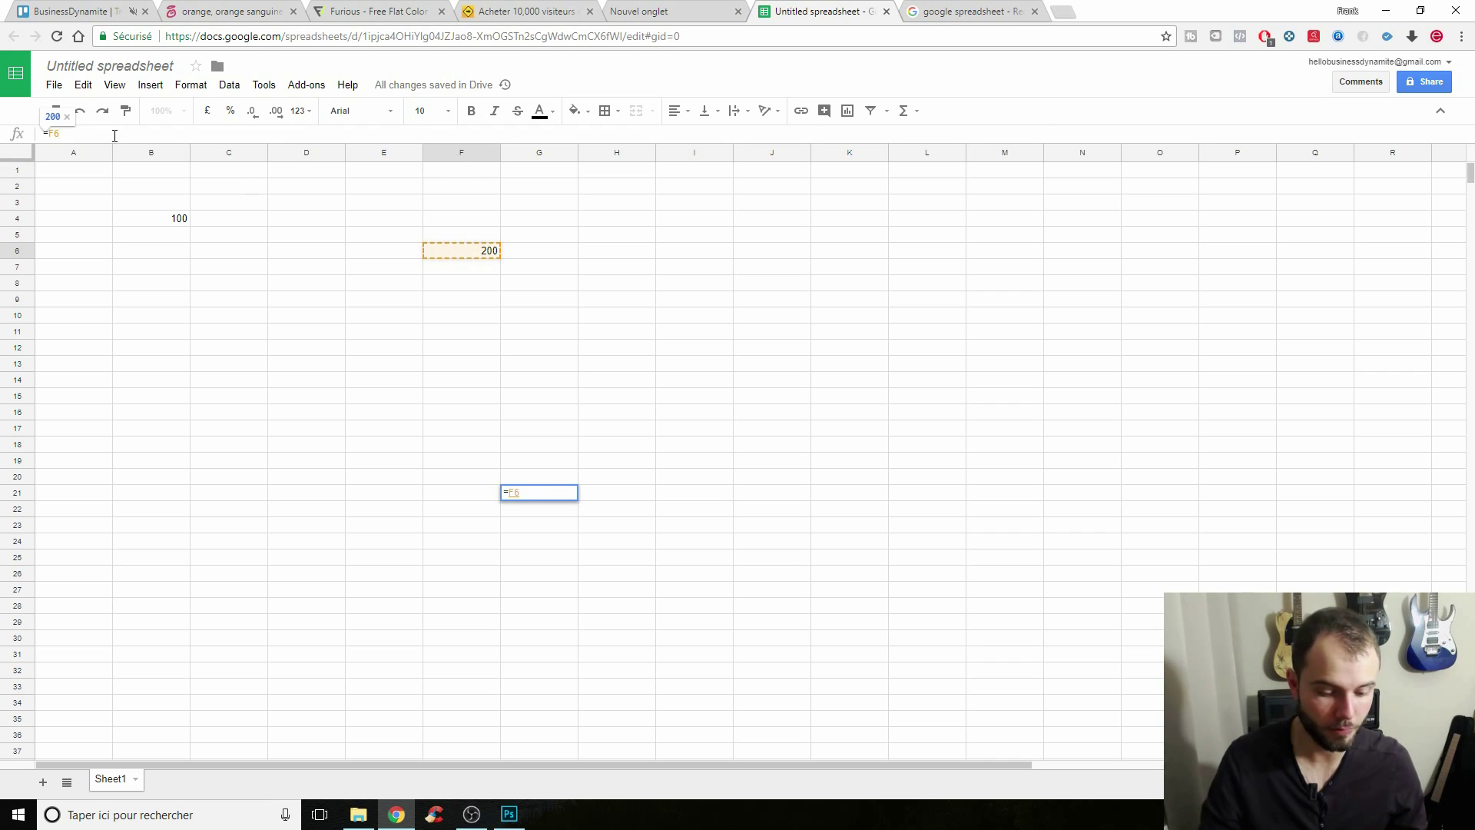
pyautogui.write('+')
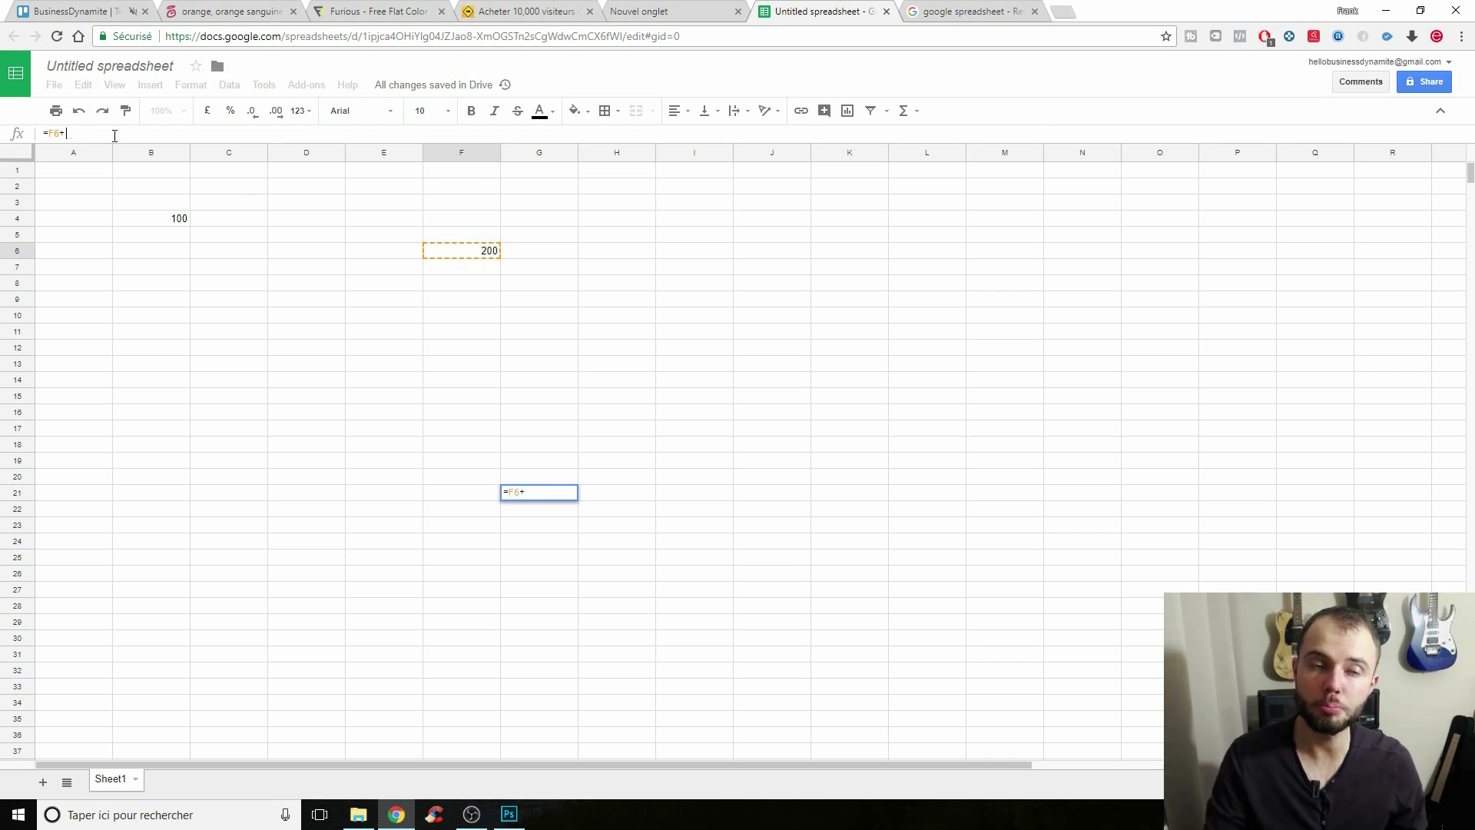
pyautogui.click(170, 222)
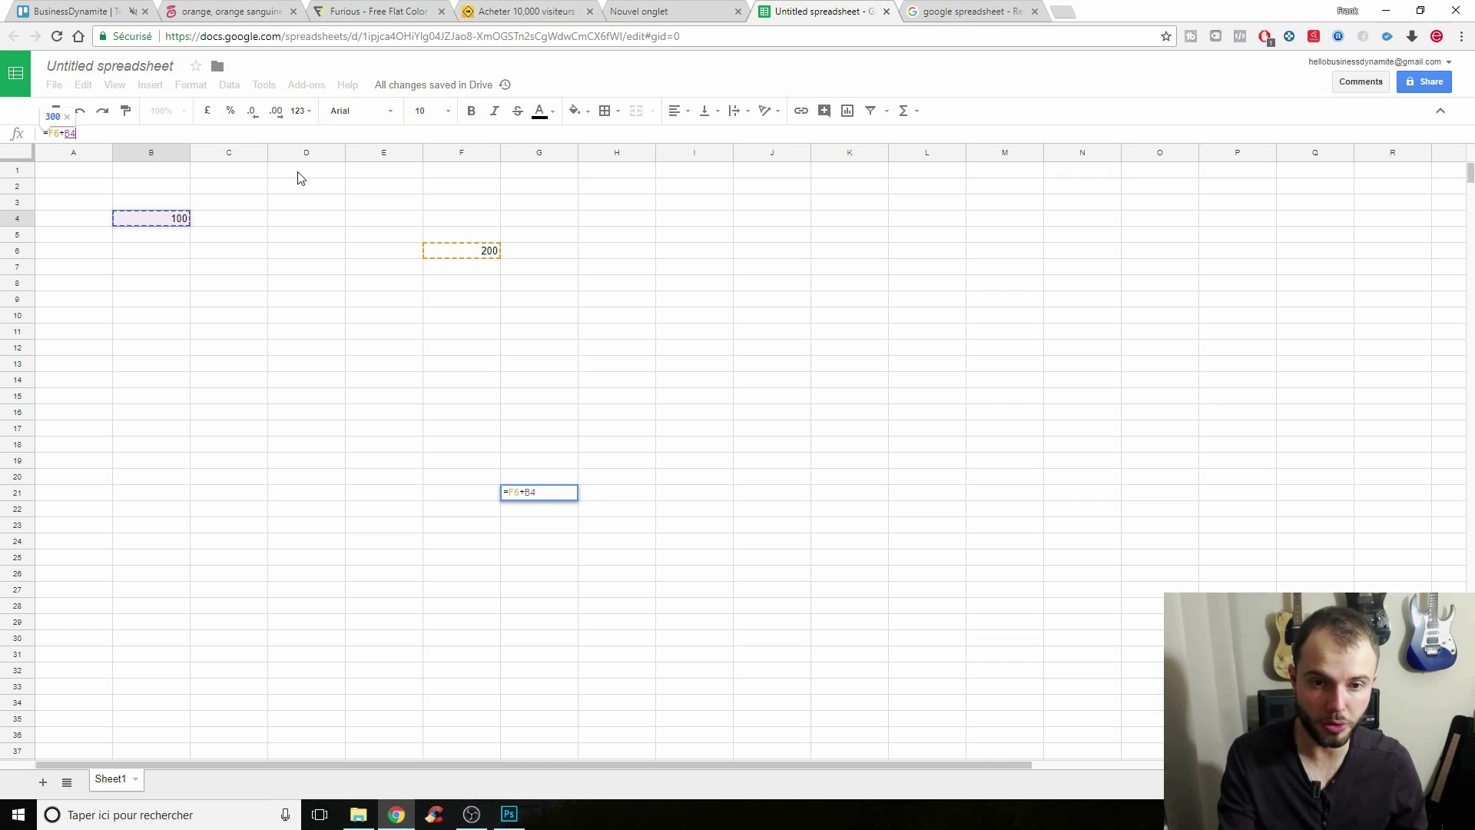
pyautogui.press('Return')
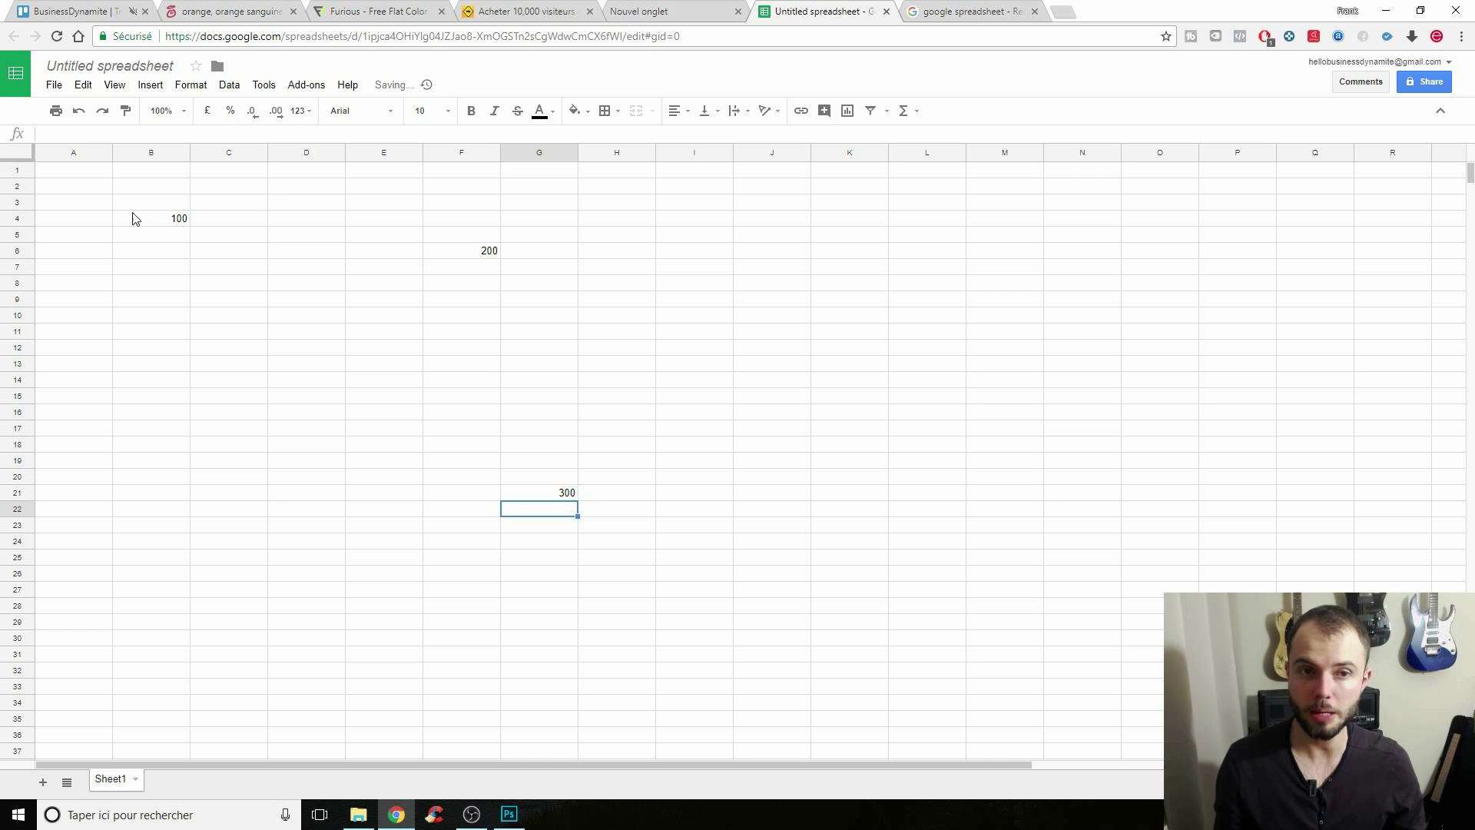
# Check the addition formula in cell G21 and clear the cell.
pyautogui.click(573, 493)
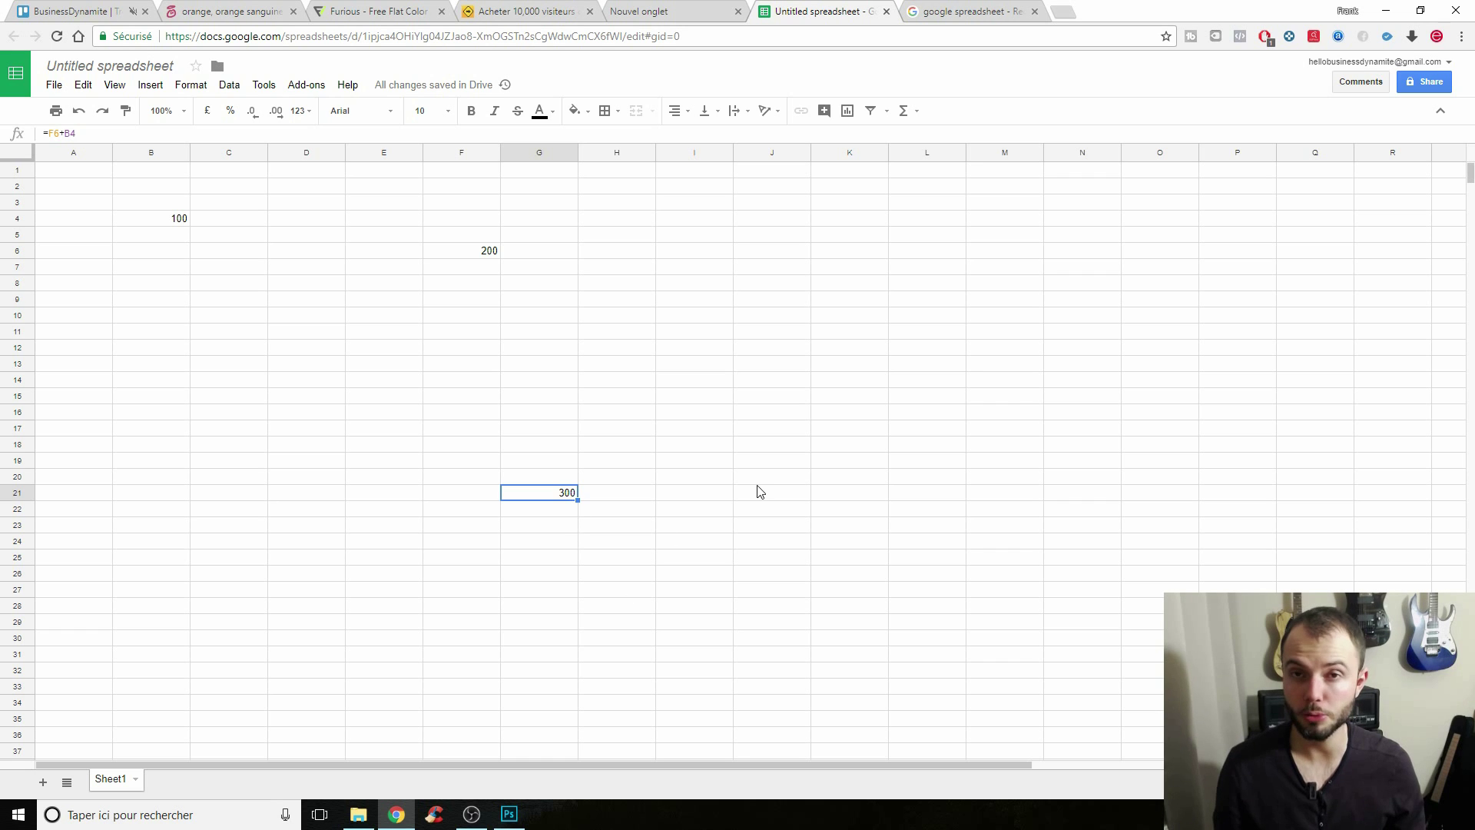
pyautogui.click(586, 447)
pyautogui.click(557, 504)
pyautogui.click(556, 496)
pyautogui.press('Delete')
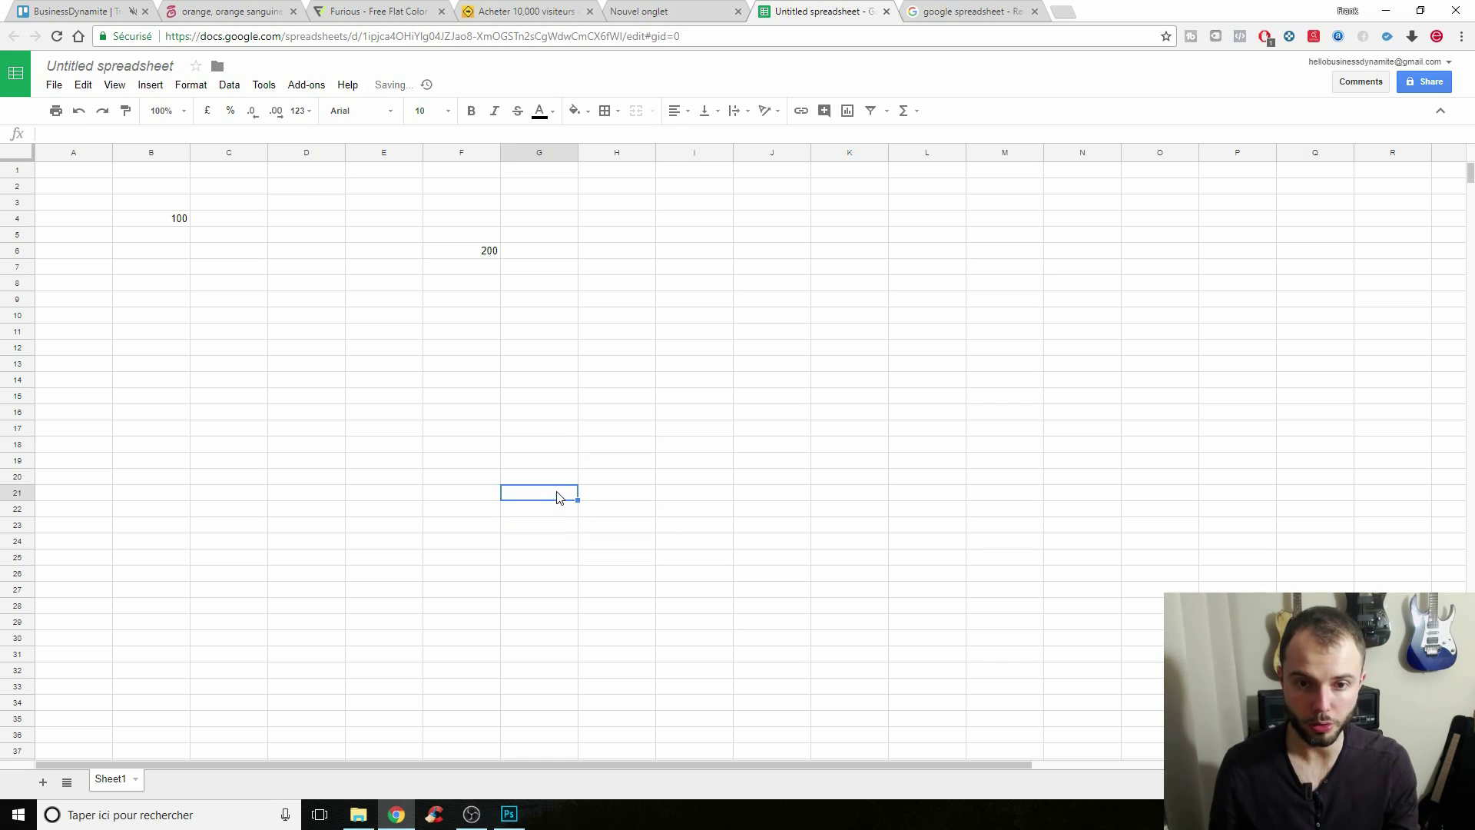
# Subtract the two numbers in cell G21 with the formula =F6-B4.
pyautogui.write('=')
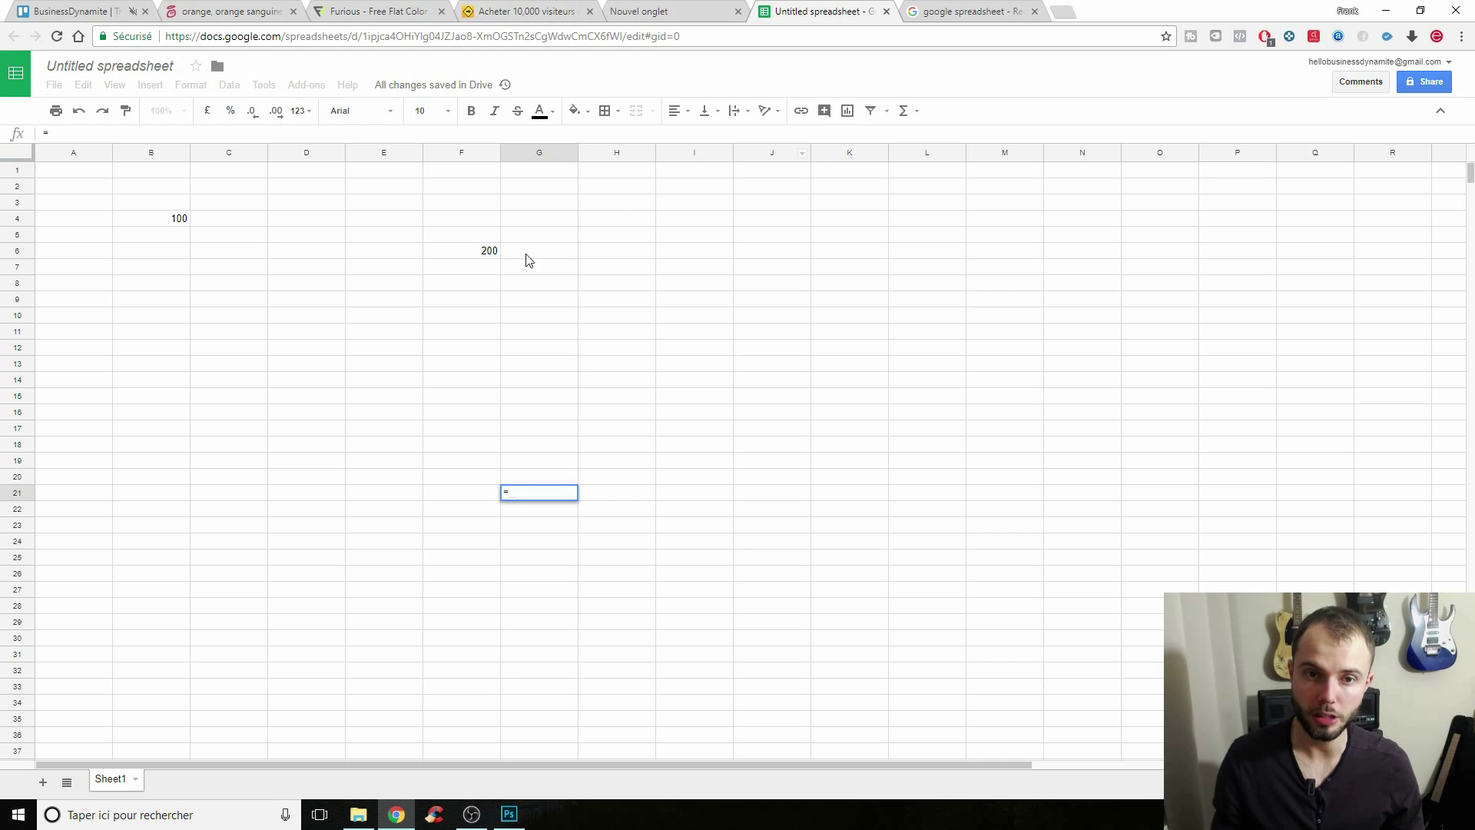
pyautogui.click(489, 258)
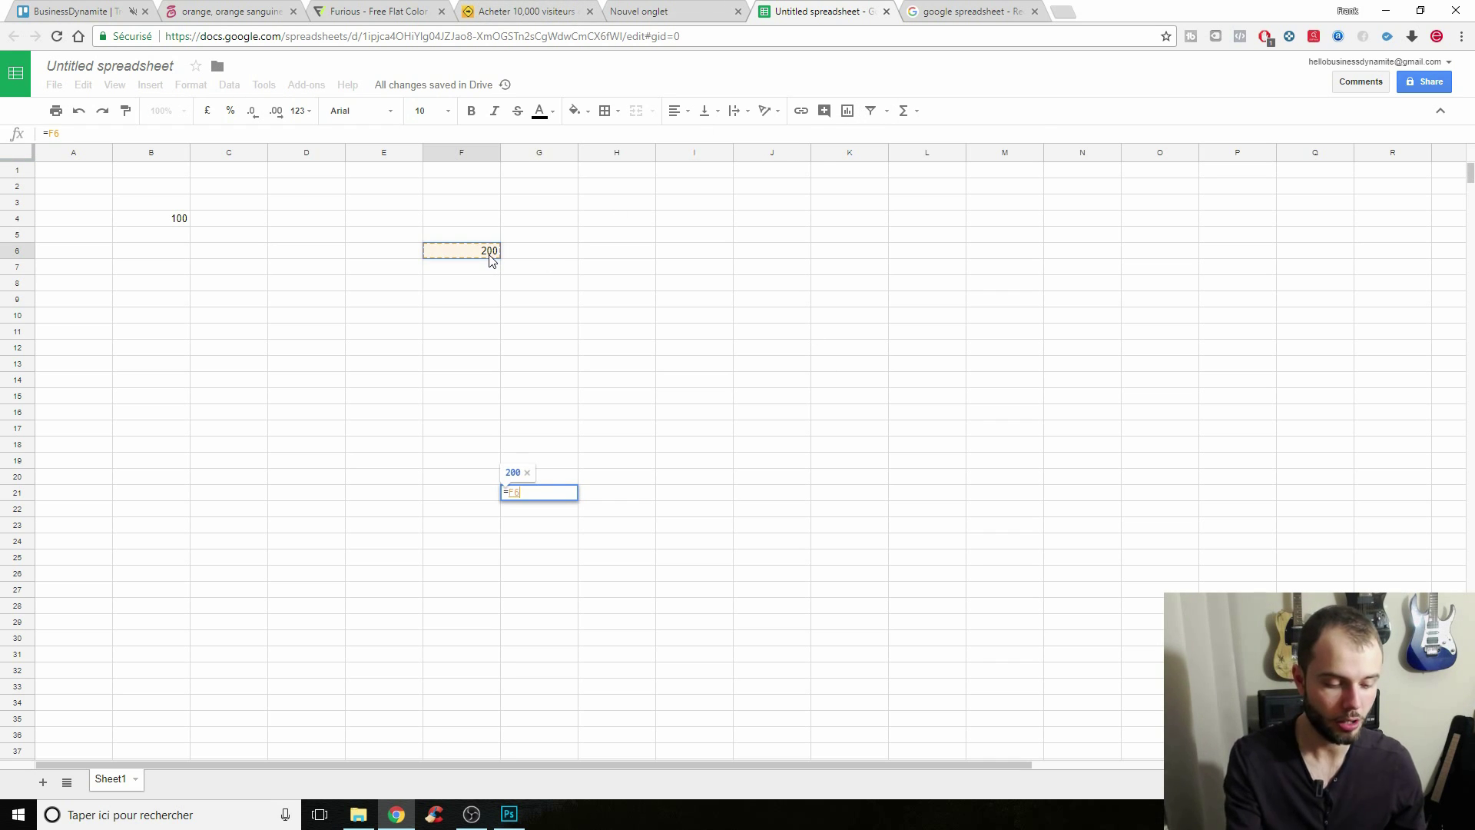
pyautogui.write('+')
pyautogui.press('BackSpace')
pyautogui.write('-')
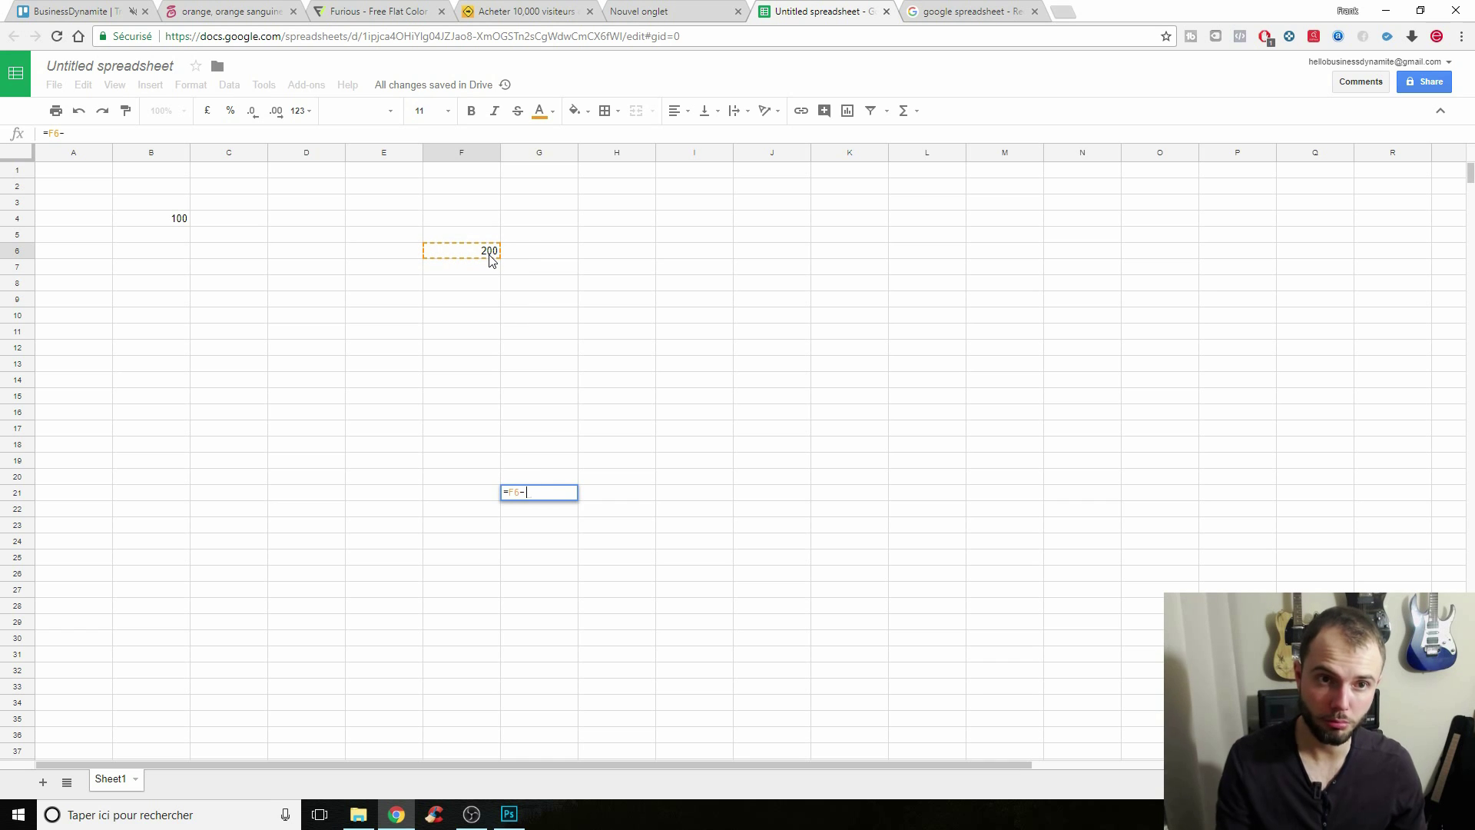
pyautogui.click(177, 218)
pyautogui.press('Return')
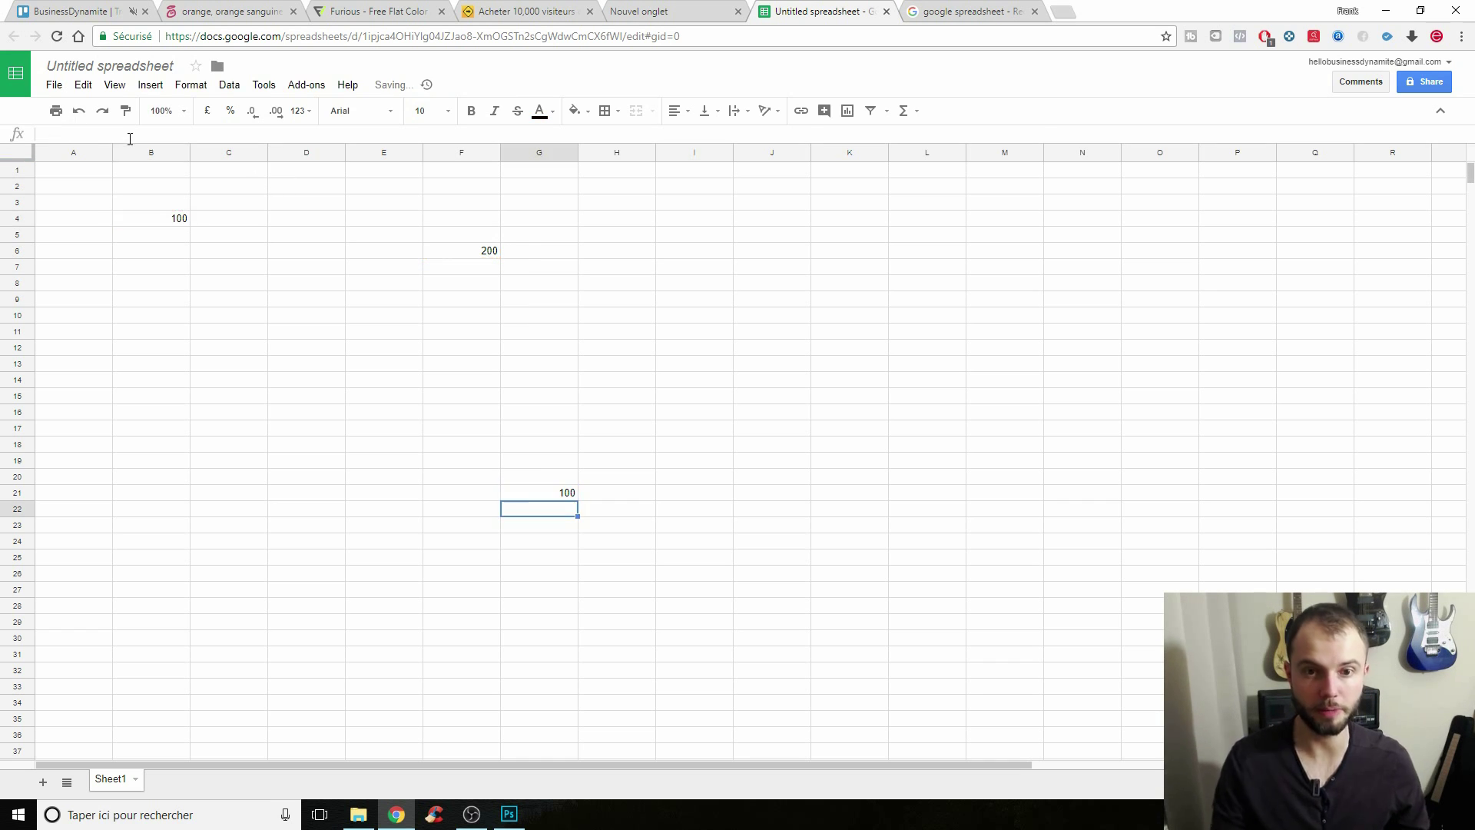
# Check the subtraction formula in G21, and clear cells G21, F6 and B4 so the sheet is empty.
pyautogui.click(555, 492)
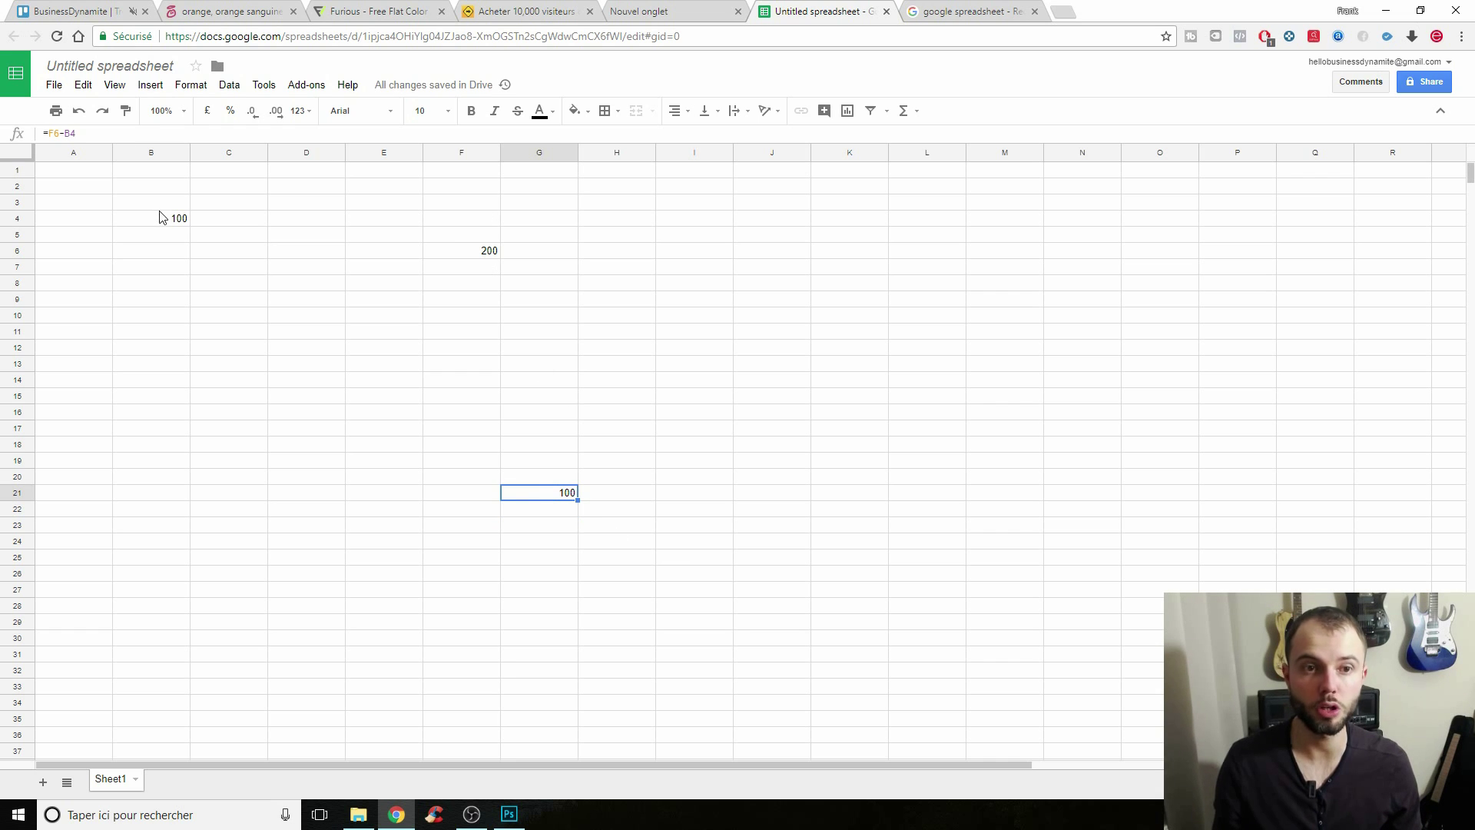
pyautogui.click(646, 559)
pyautogui.click(556, 492)
pyautogui.press('Delete')
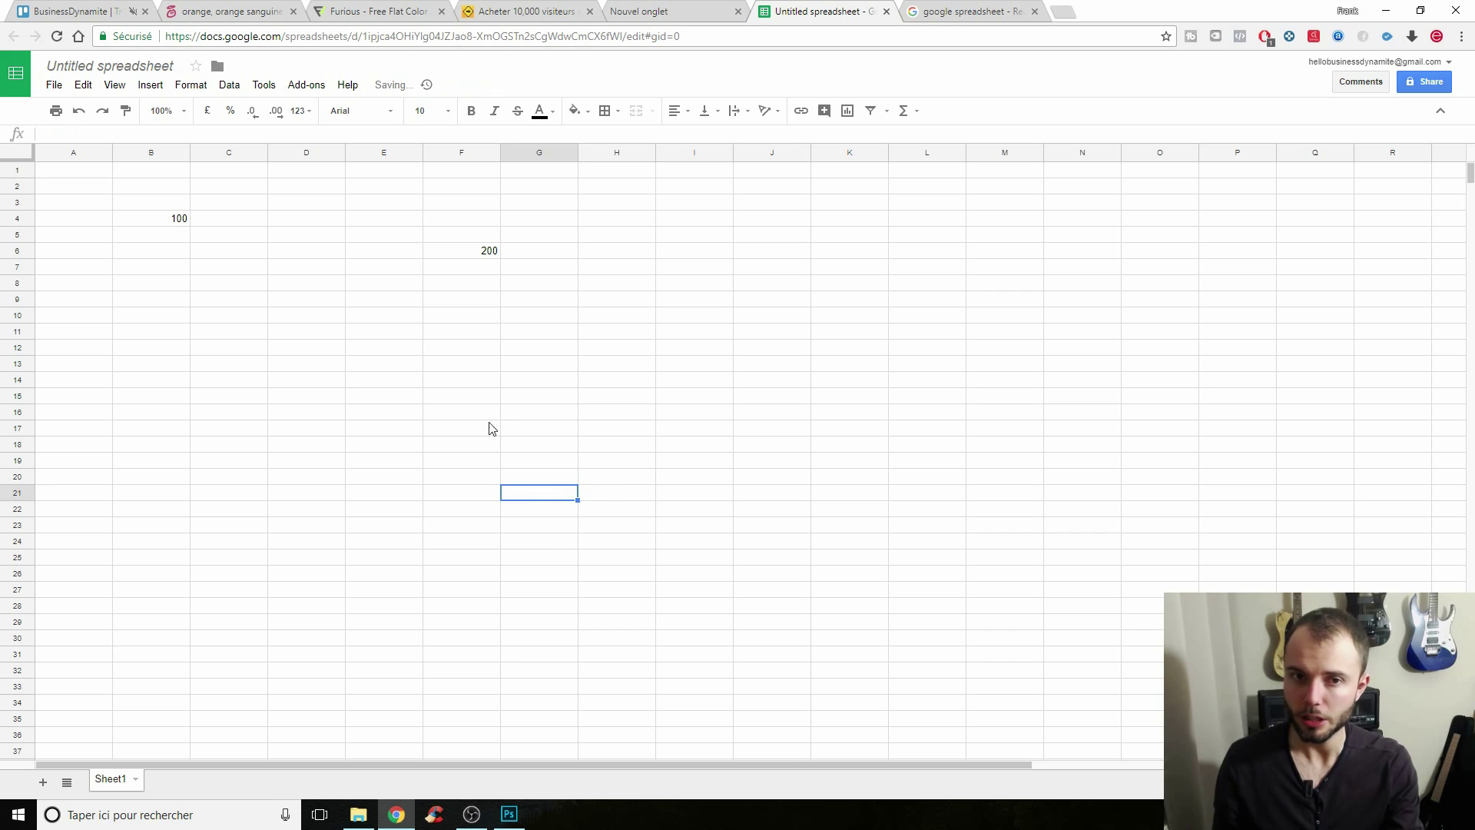
pyautogui.click(461, 250)
pyautogui.press('Delete')
pyautogui.click(154, 220)
pyautogui.press('Delete')
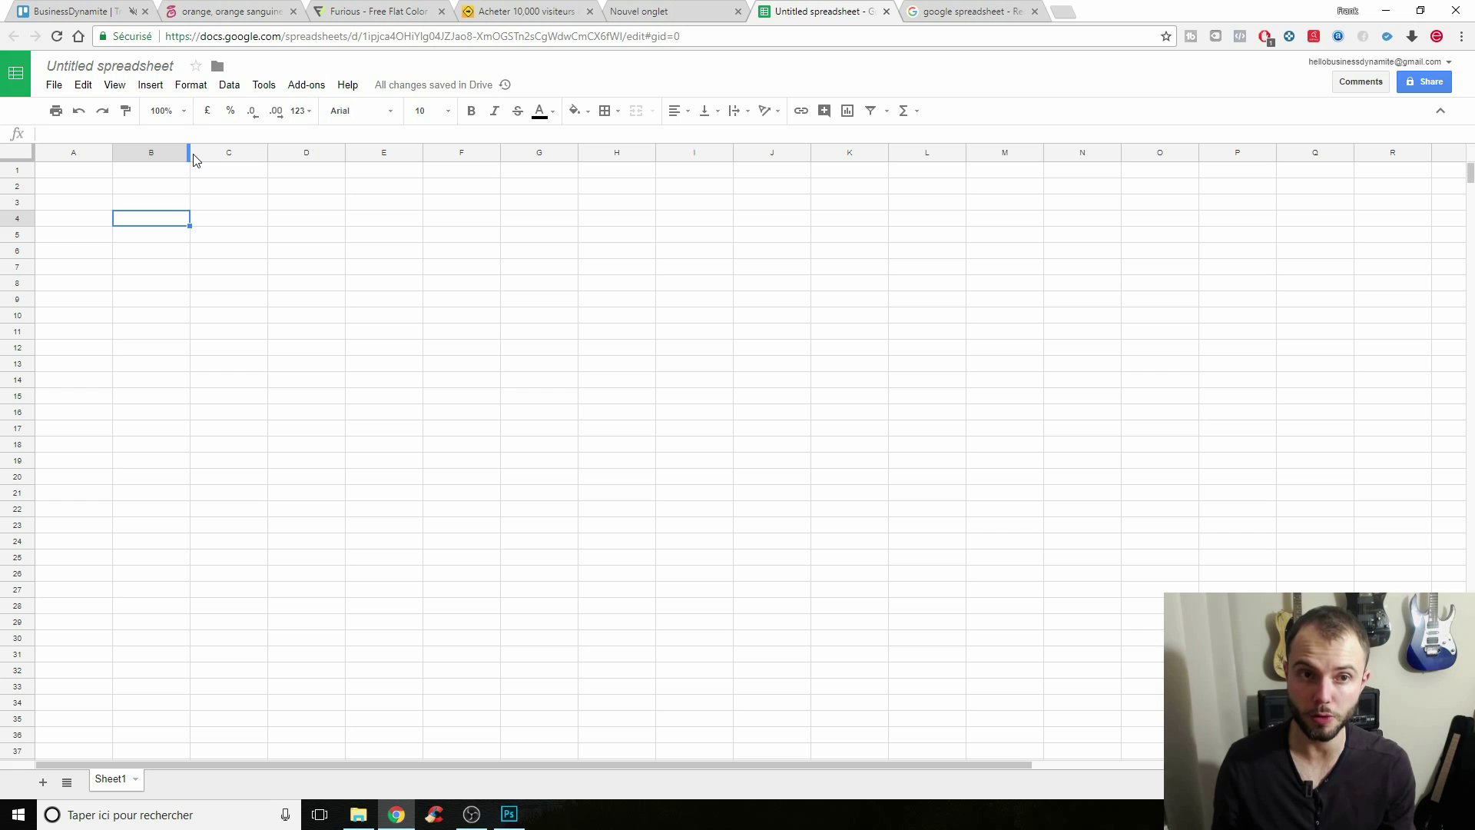
# Widen column B slightly and enter the header "Valeur 1" in cell B4.
pyautogui.moveTo(192, 160); pyautogui.dragTo(231, 187)
pyautogui.write('Valeur 1')
pyautogui.press('Return')
pyautogui.press('Up')
# Add the headers "Valeur 2" in cell C4 and "Résultat" in cell D4.
pyautogui.click(291, 219)
pyautogui.write('Val')
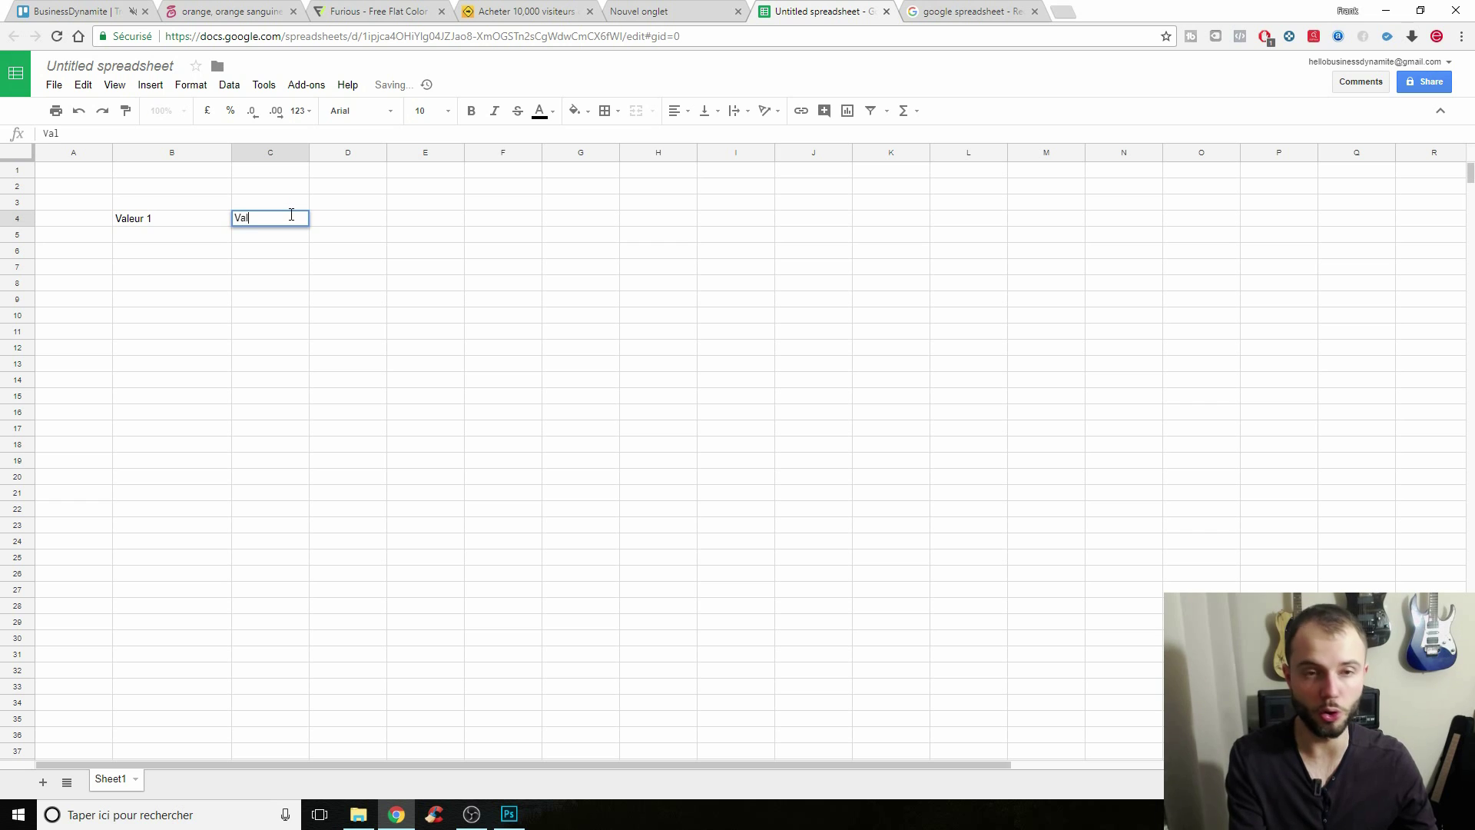
pyautogui.write('eur 2')
pyautogui.press('Return')
pyautogui.press('Up')
pyautogui.press('Right')
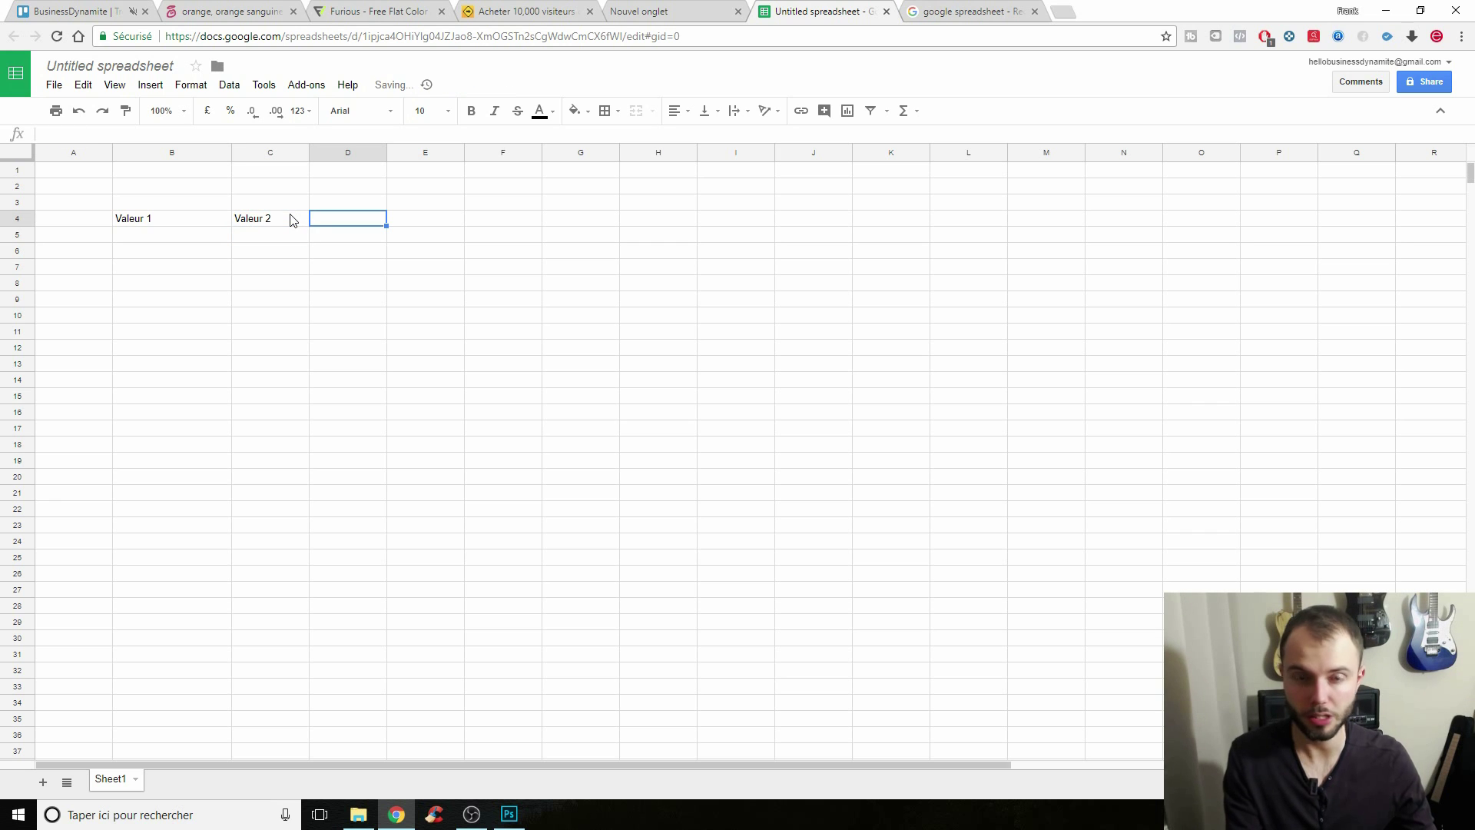
pyautogui.write('Résultat')
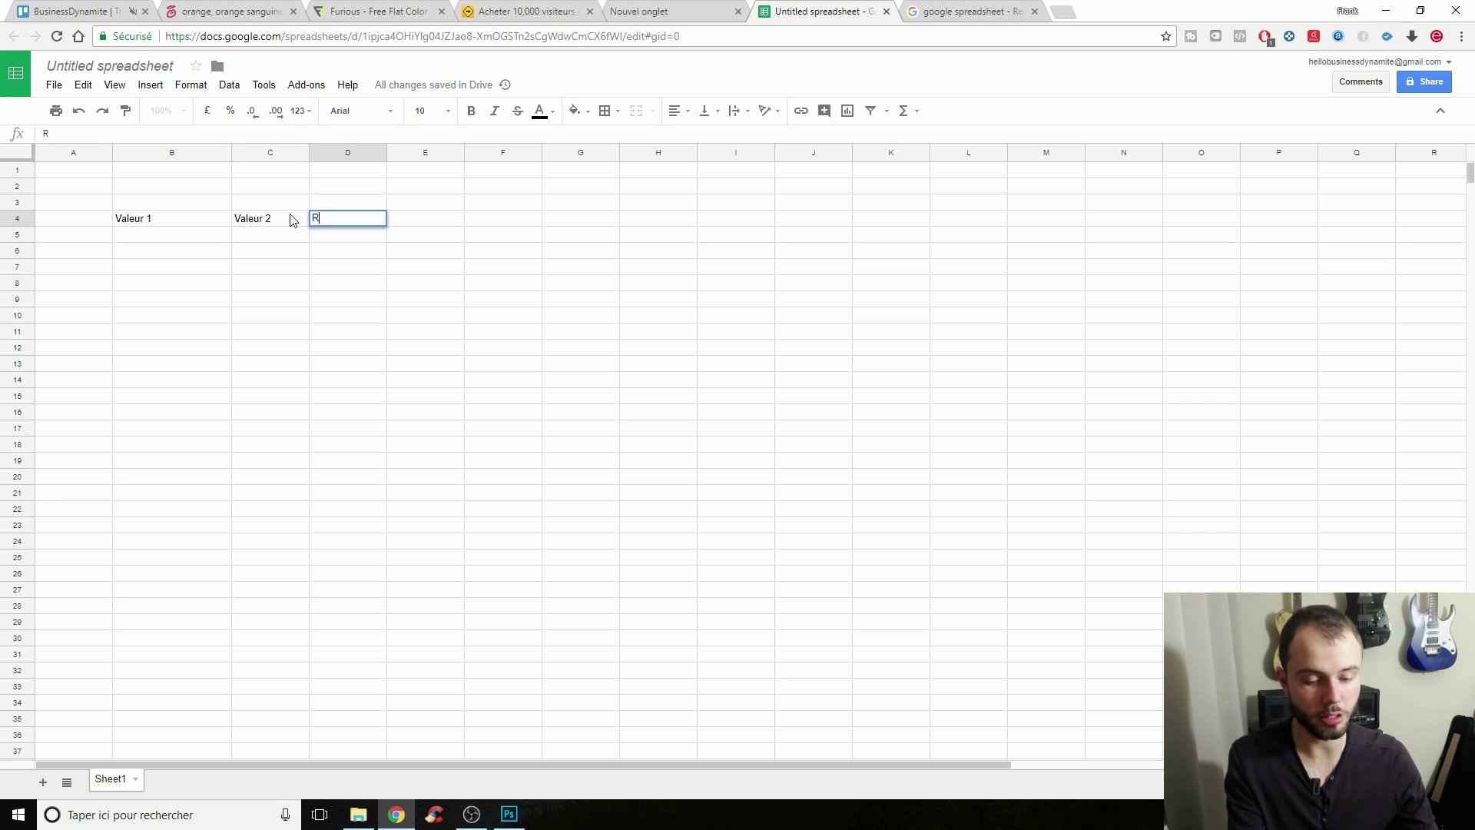
pyautogui.press('Return')
# Enter 6 under Valeur 1 in cell B5 and 9 under Valeur 2 in cell C5.
pyautogui.press('Left')
pyautogui.press('Left')
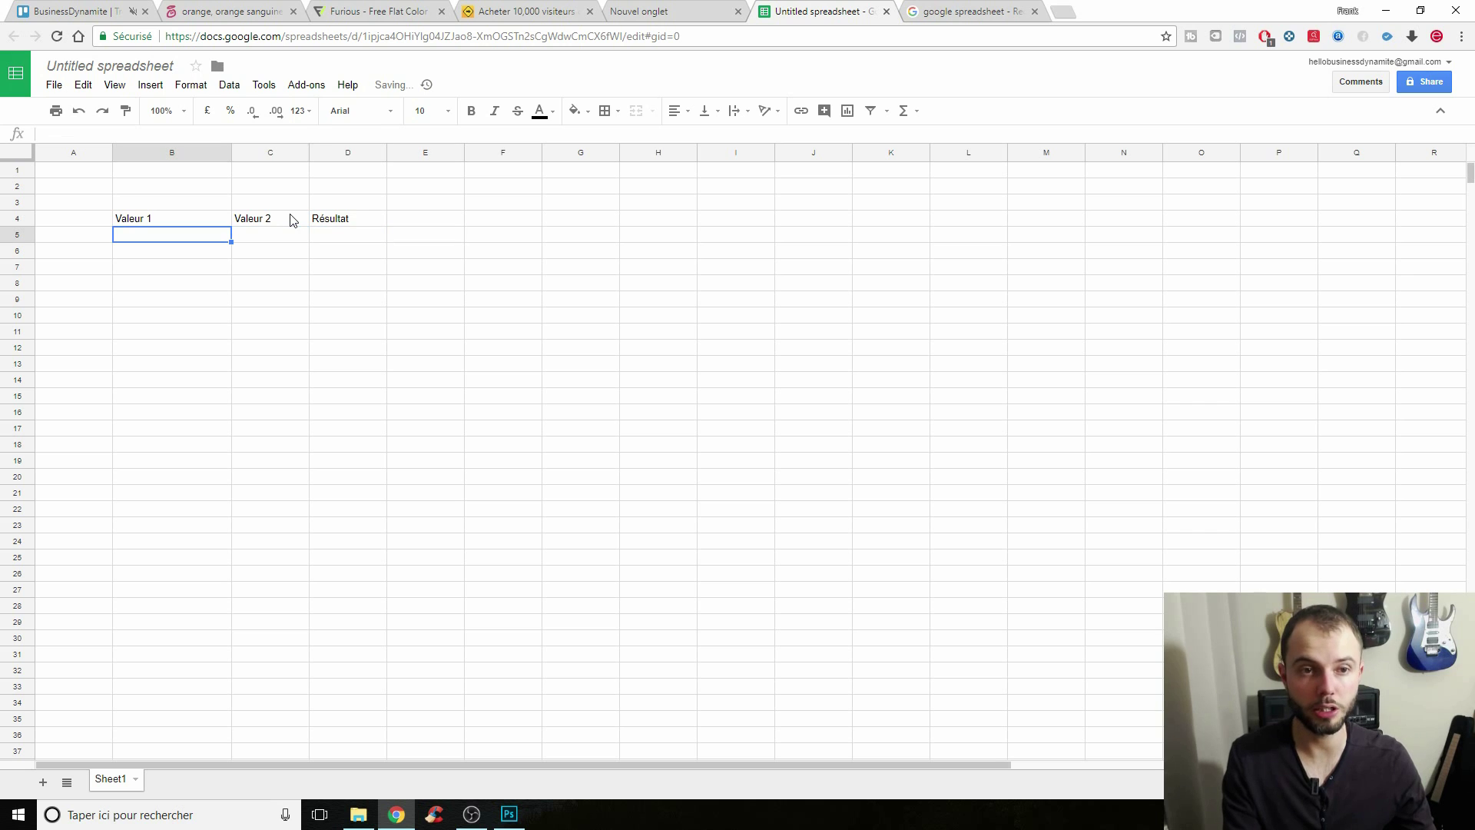
pyautogui.write('6')
pyautogui.press('Return')
pyautogui.press('Right')
pyautogui.press('Up')
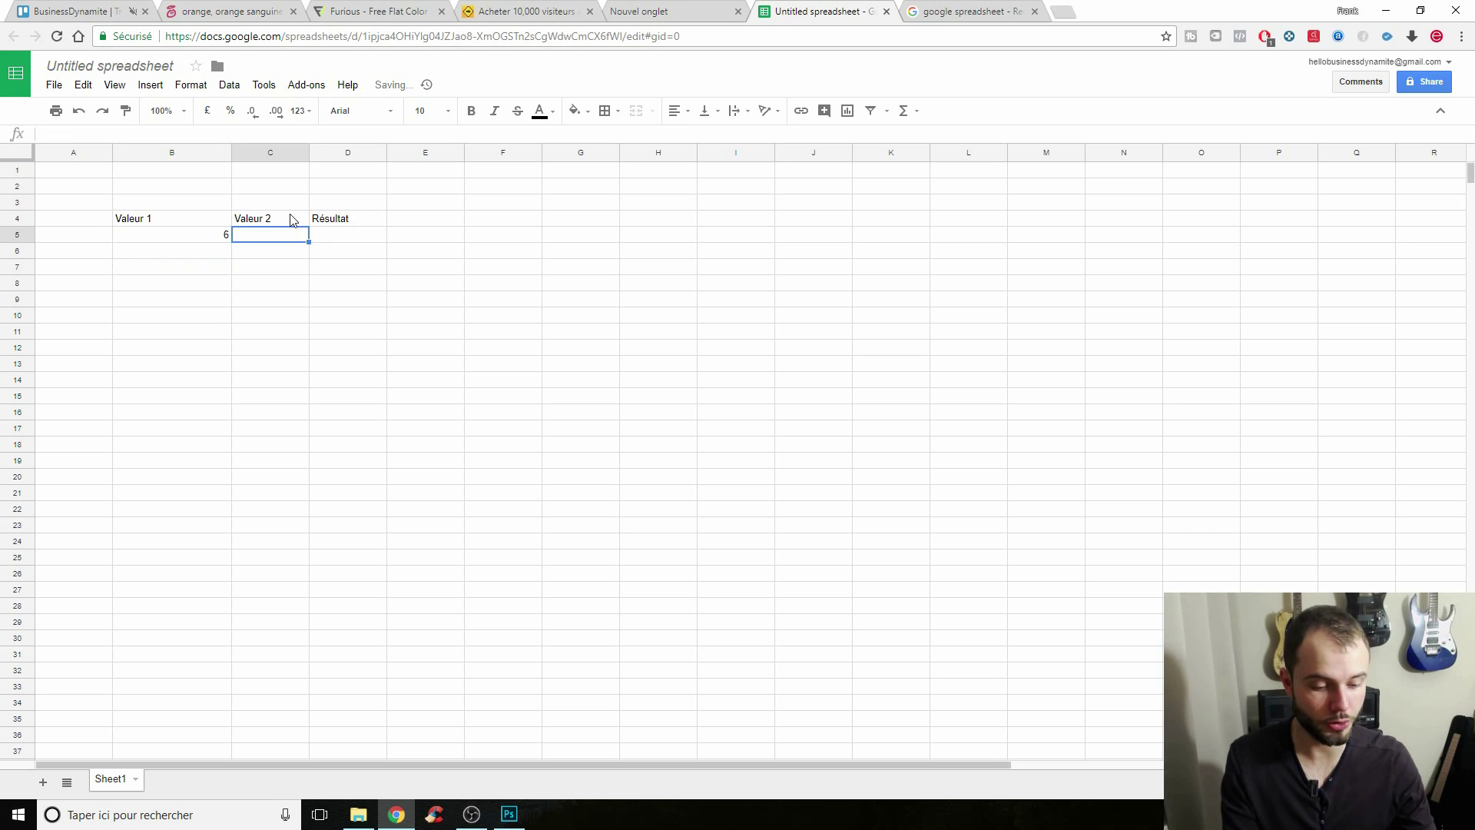
pyautogui.write('9')
pyautogui.press('Return')
pyautogui.press('Up')
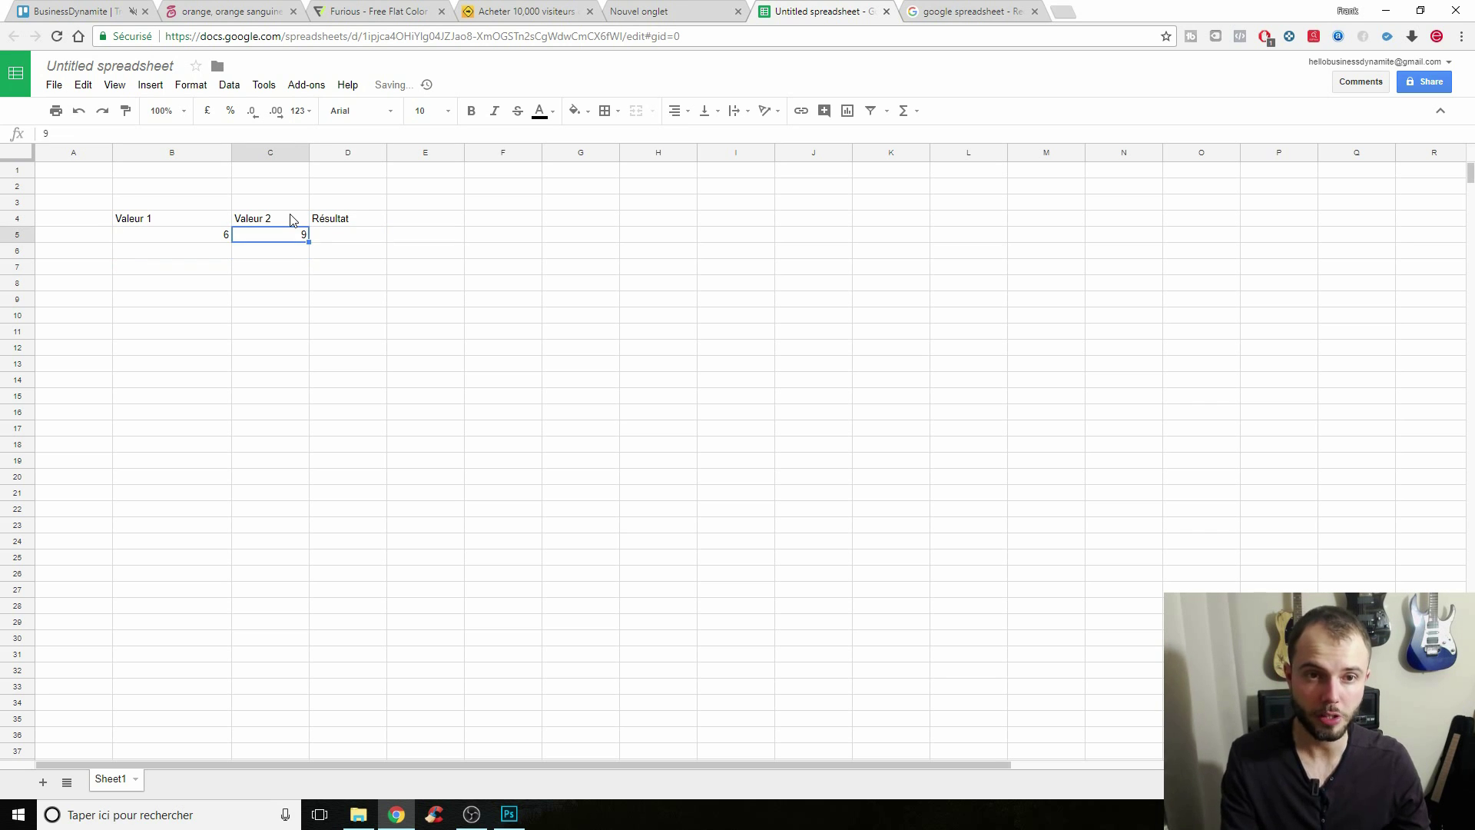
# Enter a formula in cell D5 that adds B5 and C5 under Résultat.
pyautogui.press('Right')
pyautogui.write('=')
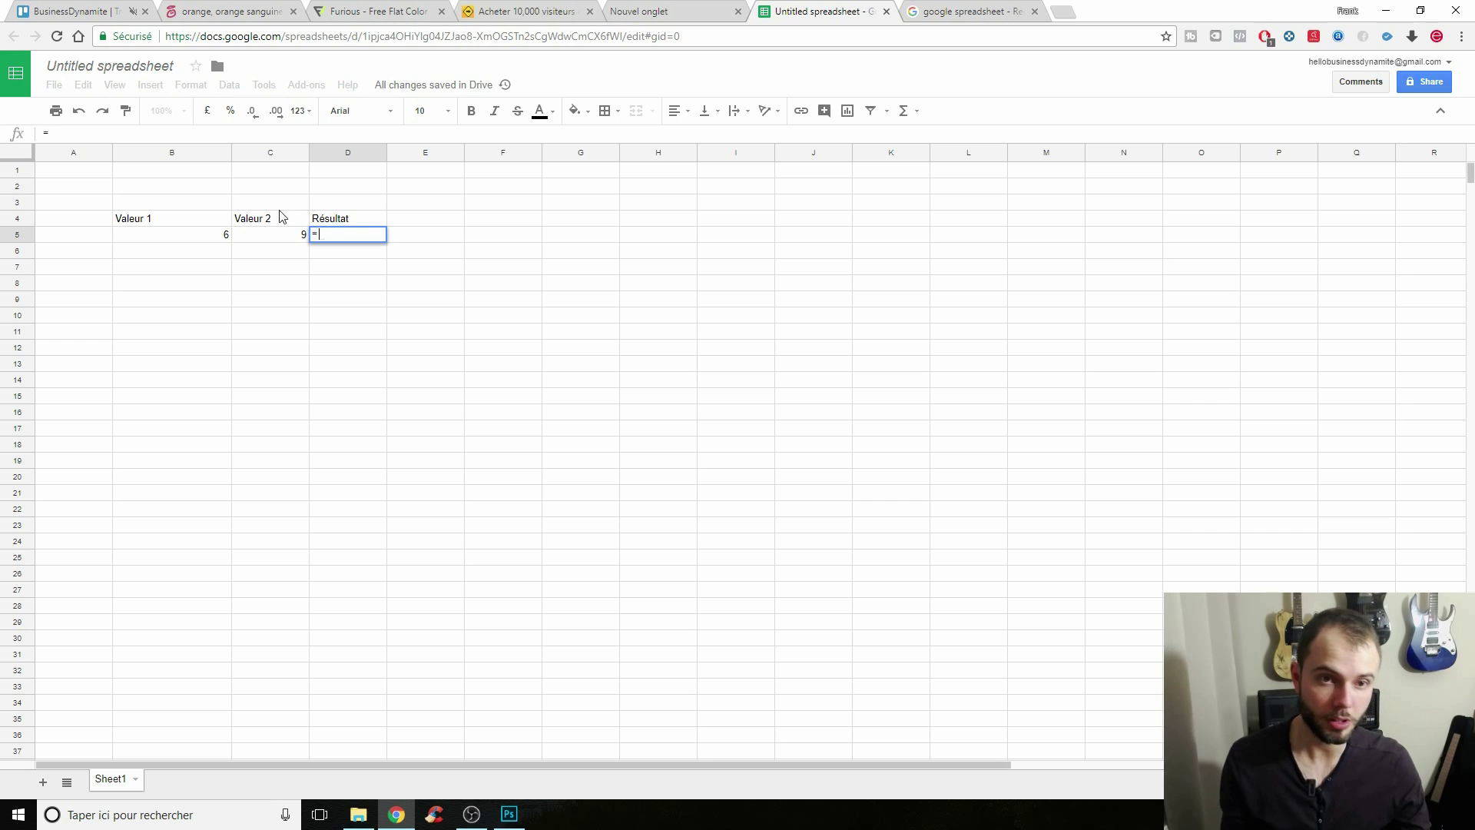
pyautogui.click(221, 234)
pyautogui.write('+')
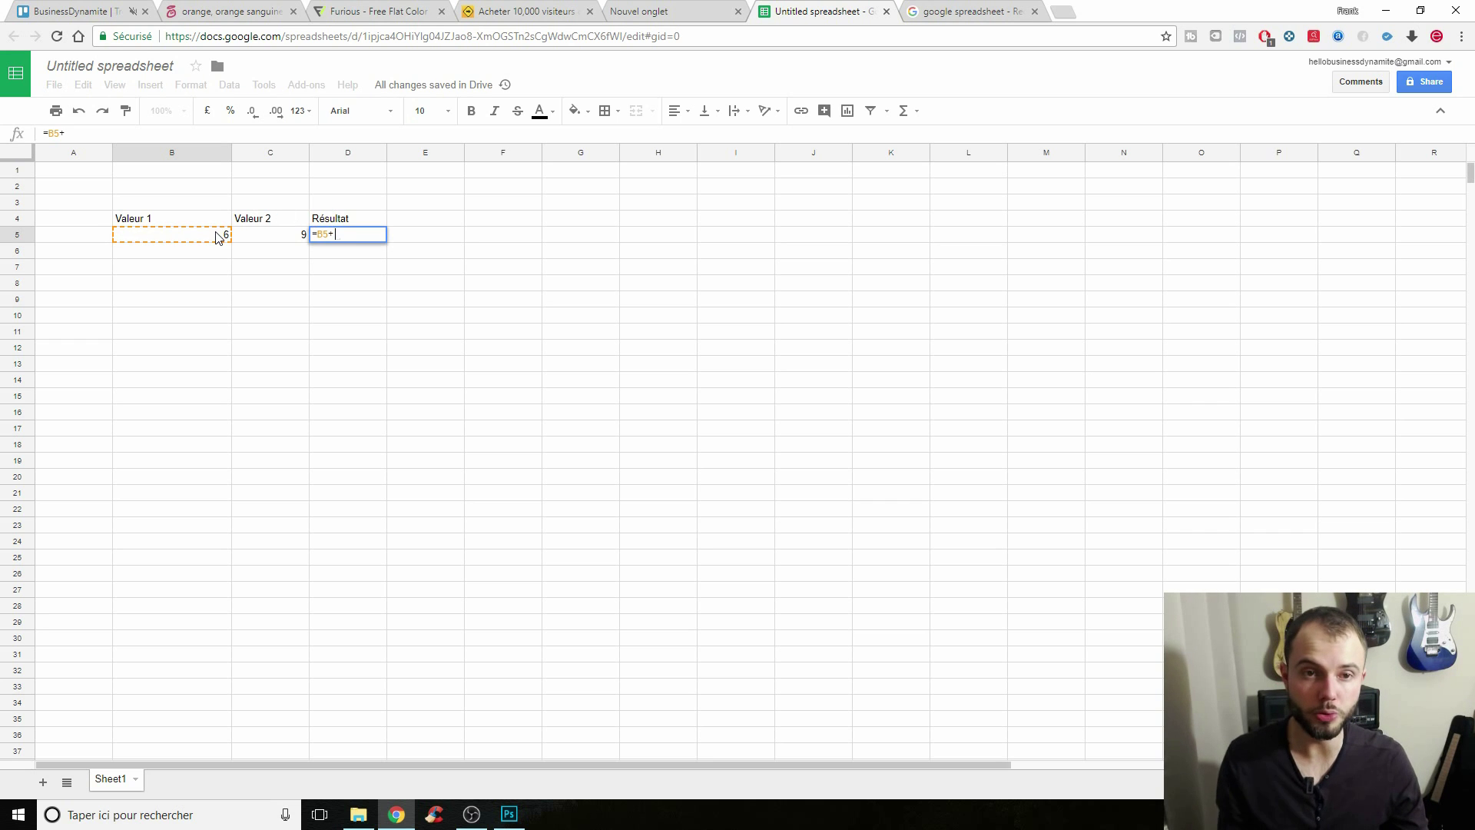
pyautogui.click(261, 237)
pyautogui.press('Return')
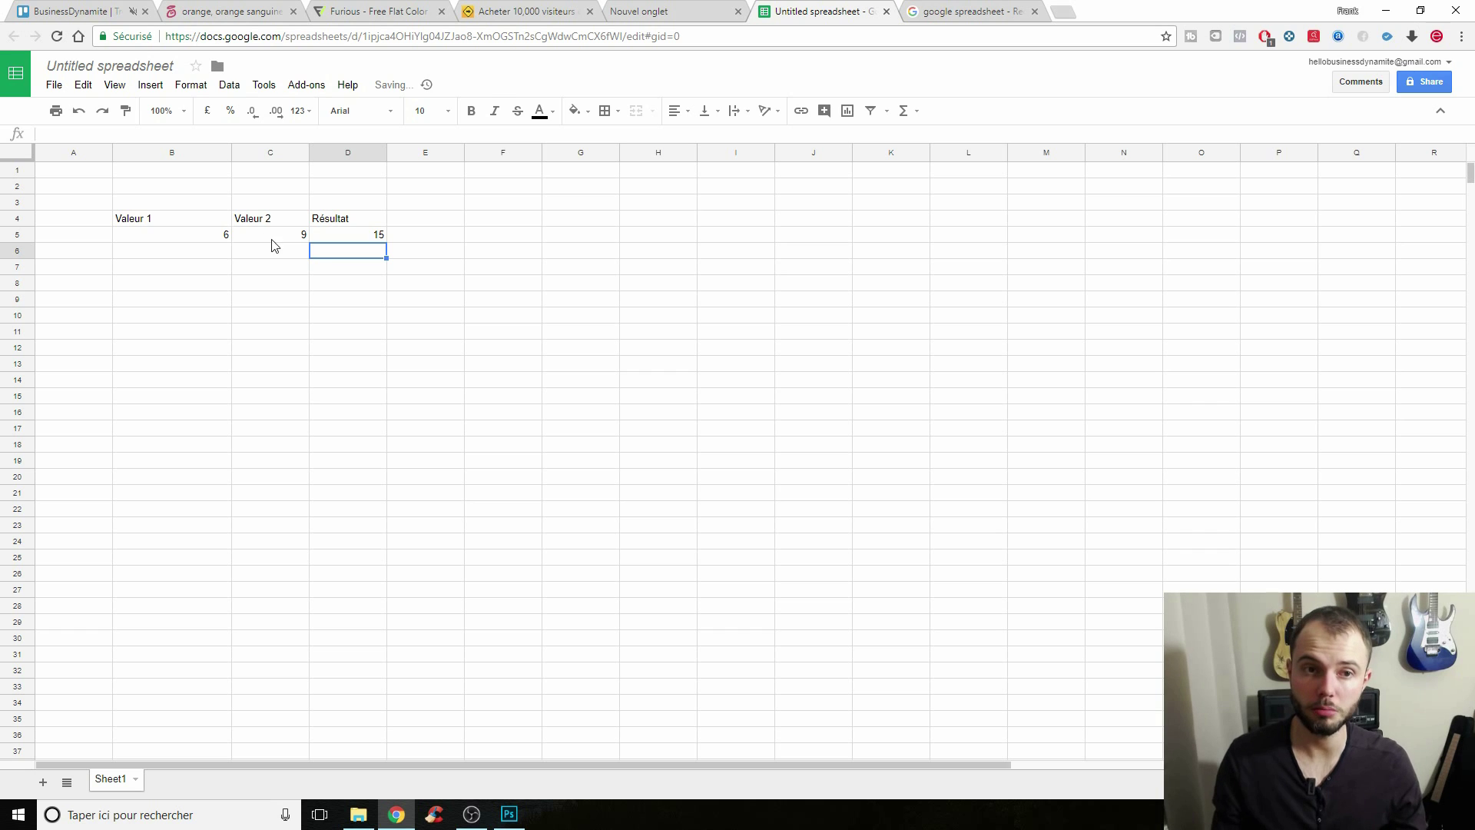
# Enter 5 and 6 in cells B6 and C6, and 7 and 8 in cells B7 and C7.
pyautogui.click(222, 238)
pyautogui.click(202, 257)
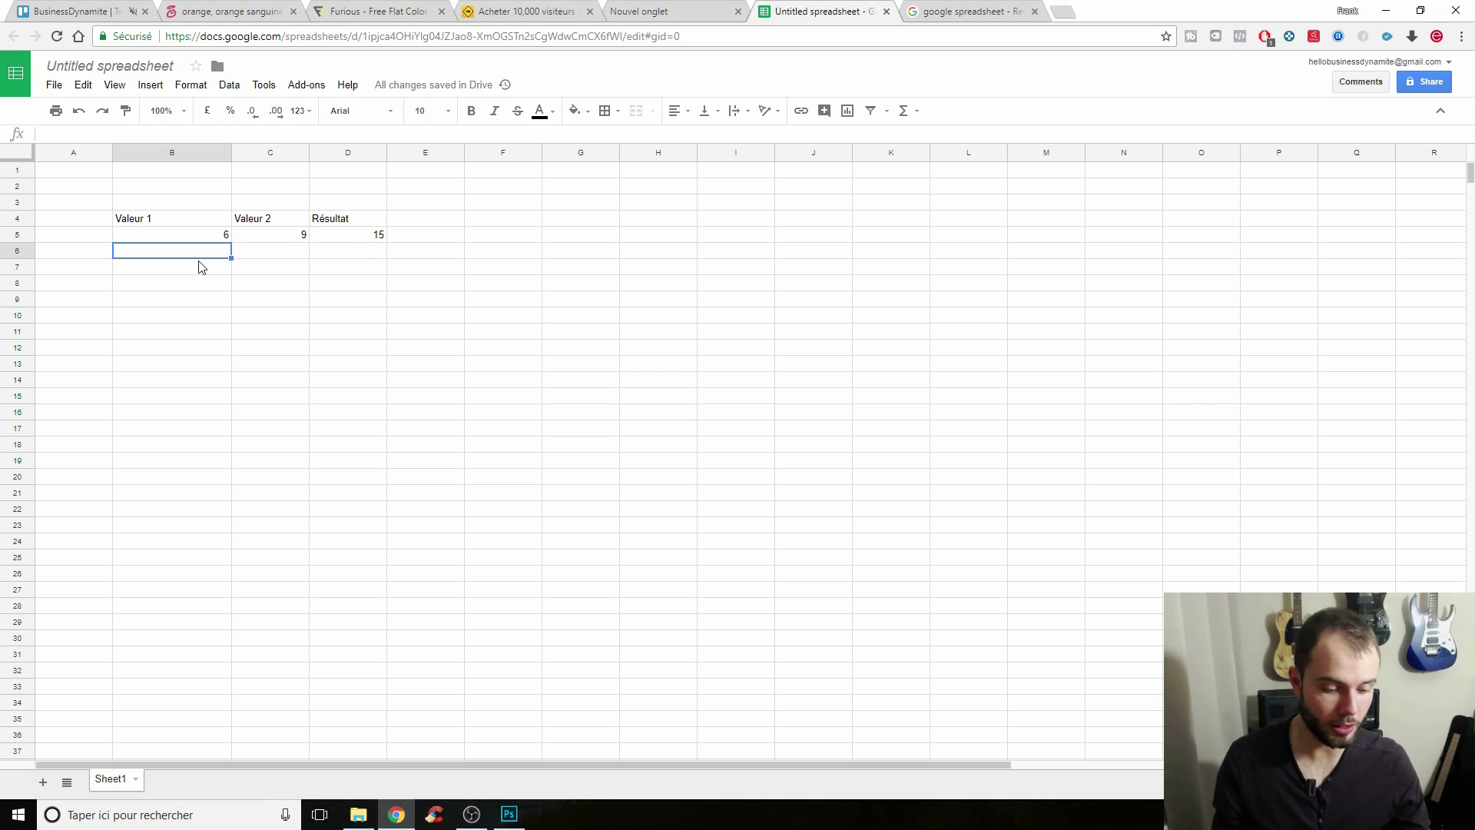
pyautogui.click(248, 254)
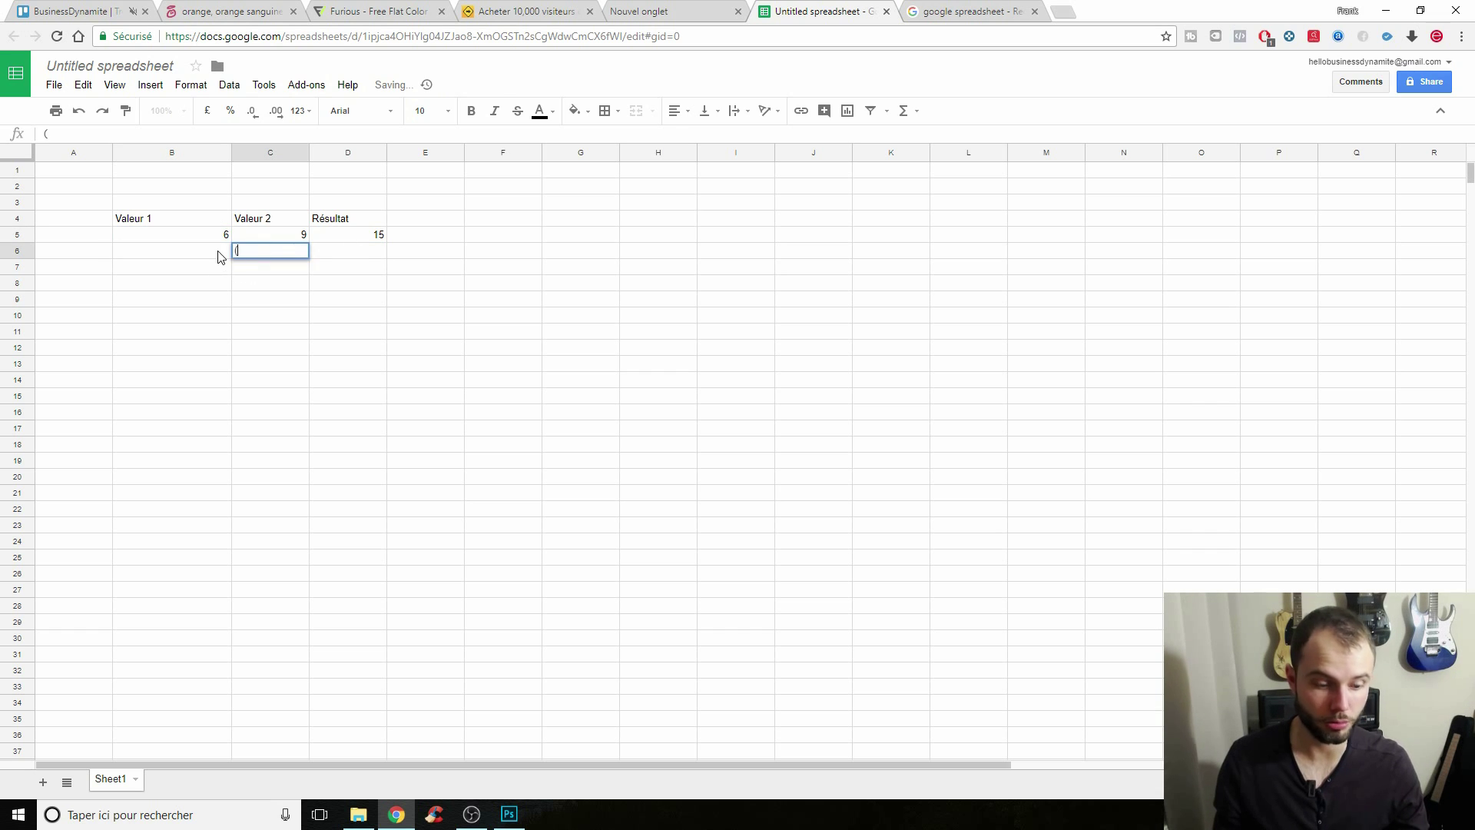
pyautogui.click(211, 254)
pyautogui.write('5')
pyautogui.click(197, 275)
pyautogui.click(288, 258)
pyautogui.write('6')
pyautogui.click(197, 275)
pyautogui.write('7')
pyautogui.click(239, 278)
pyautogui.write('8')
pyautogui.click(241, 321)
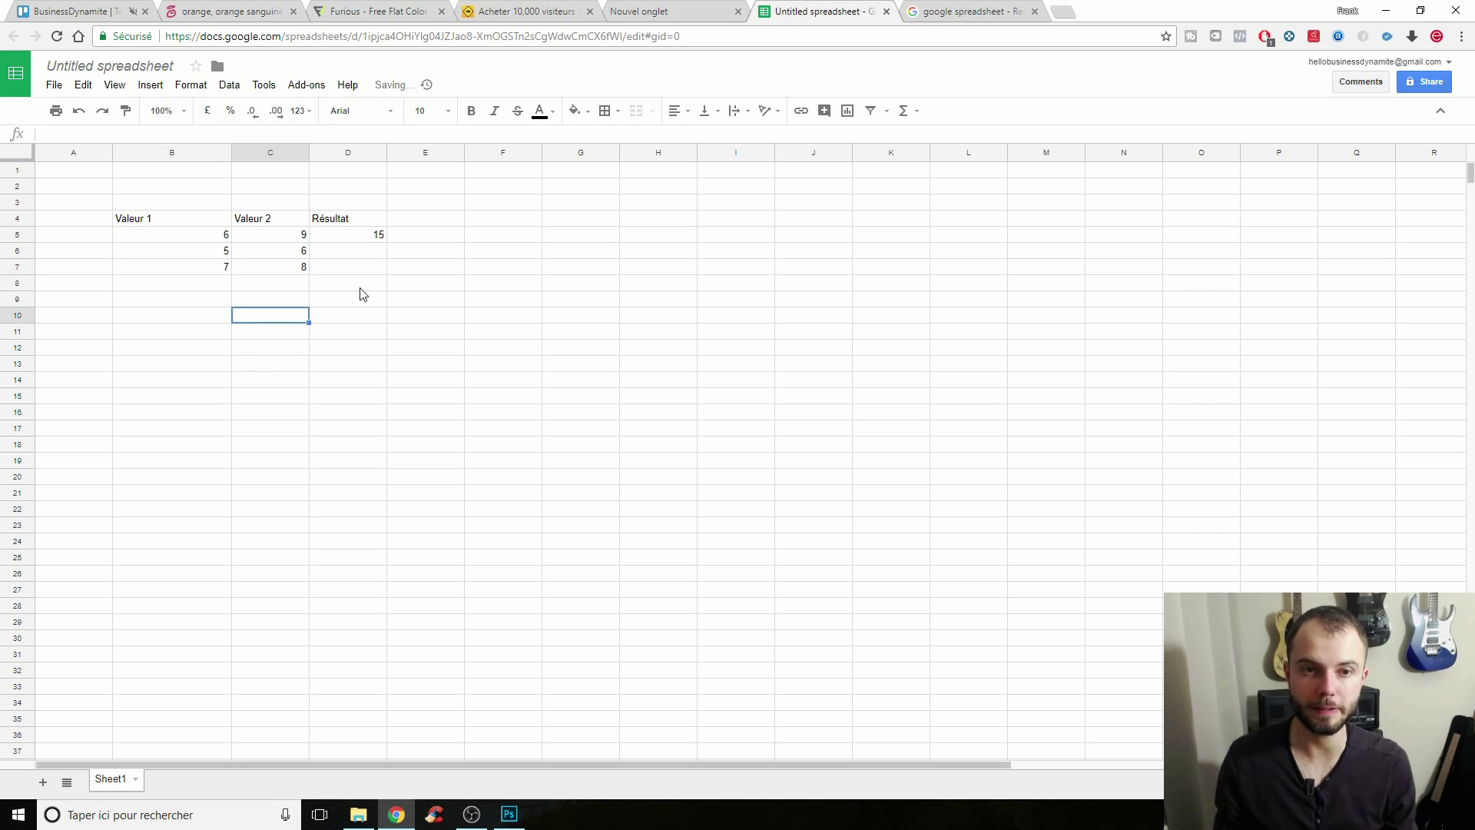
# Copy the sum formula from D5 down to cells D6 and D7.
pyautogui.click(349, 244)
pyautogui.moveTo(386, 242); pyautogui.dragTo(385, 271)
# Check the formulas in D5, D6 and D7 against the two values in each row.
pyautogui.click(358, 242)
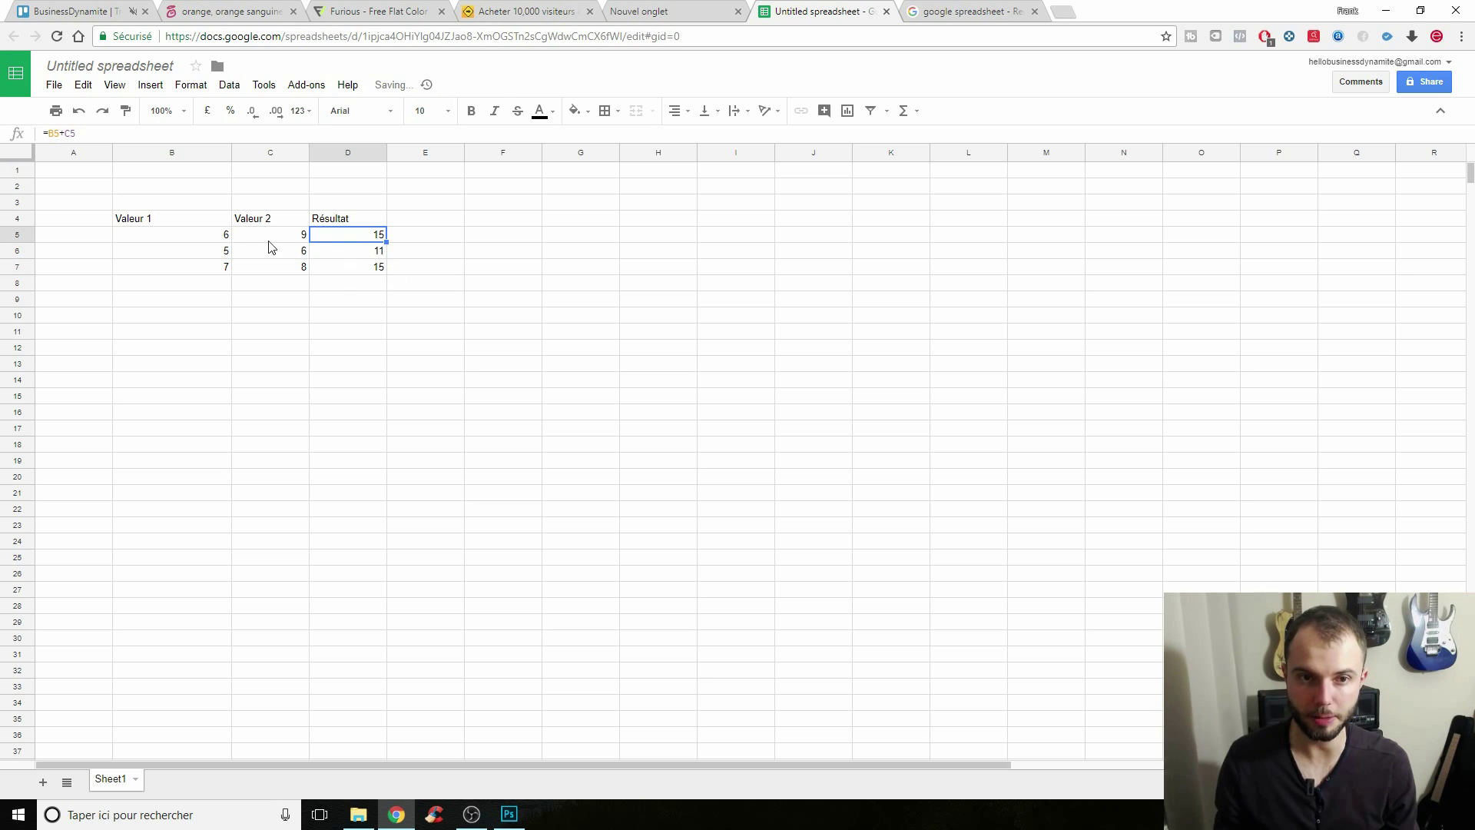
pyautogui.moveTo(188, 241); pyautogui.dragTo(359, 237)
pyautogui.click(317, 258)
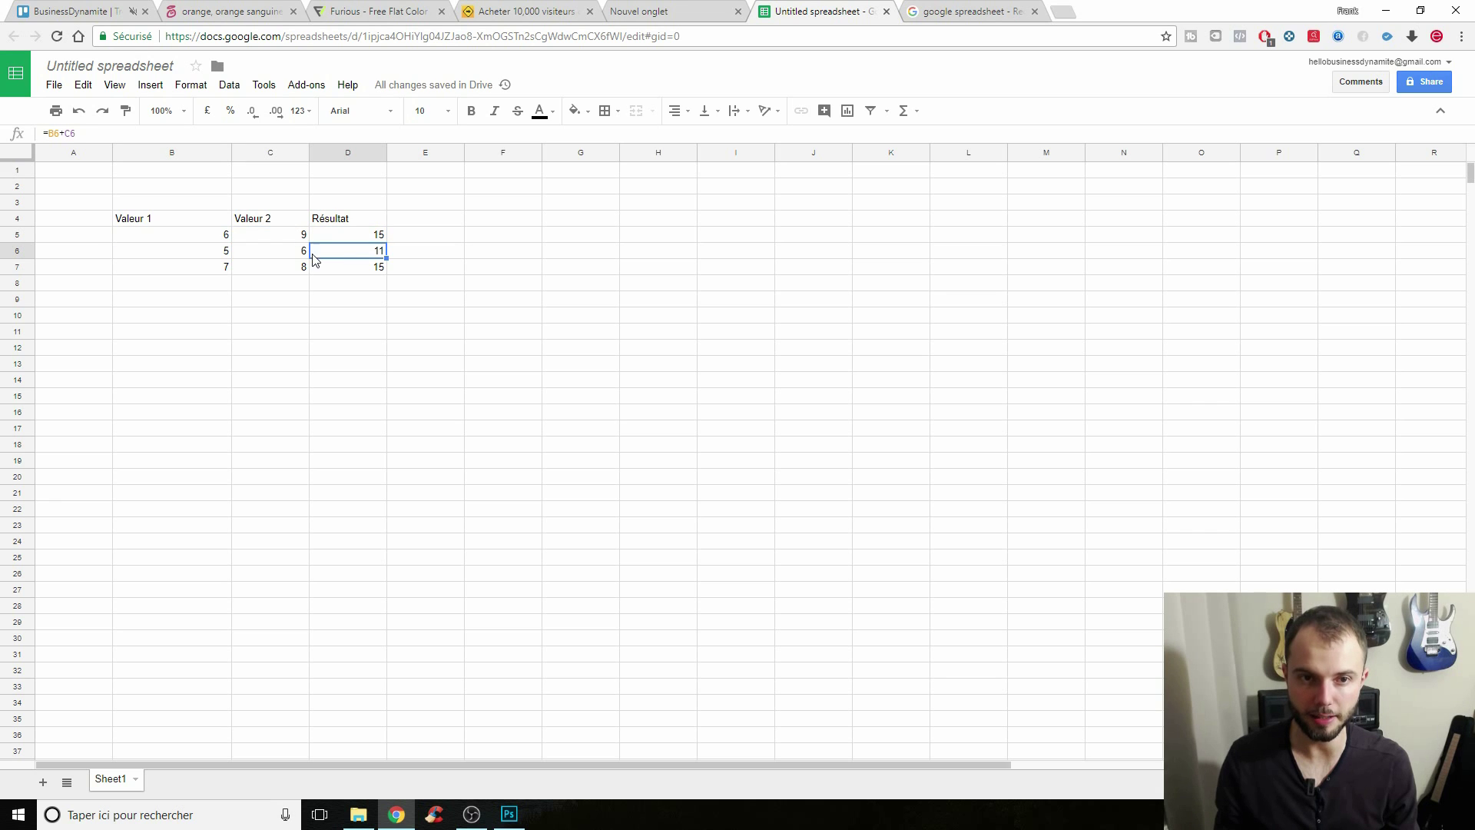
pyautogui.moveTo(175, 251); pyautogui.dragTo(339, 261)
pyautogui.click(341, 266)
pyautogui.moveTo(196, 270); pyautogui.dragTo(367, 273)
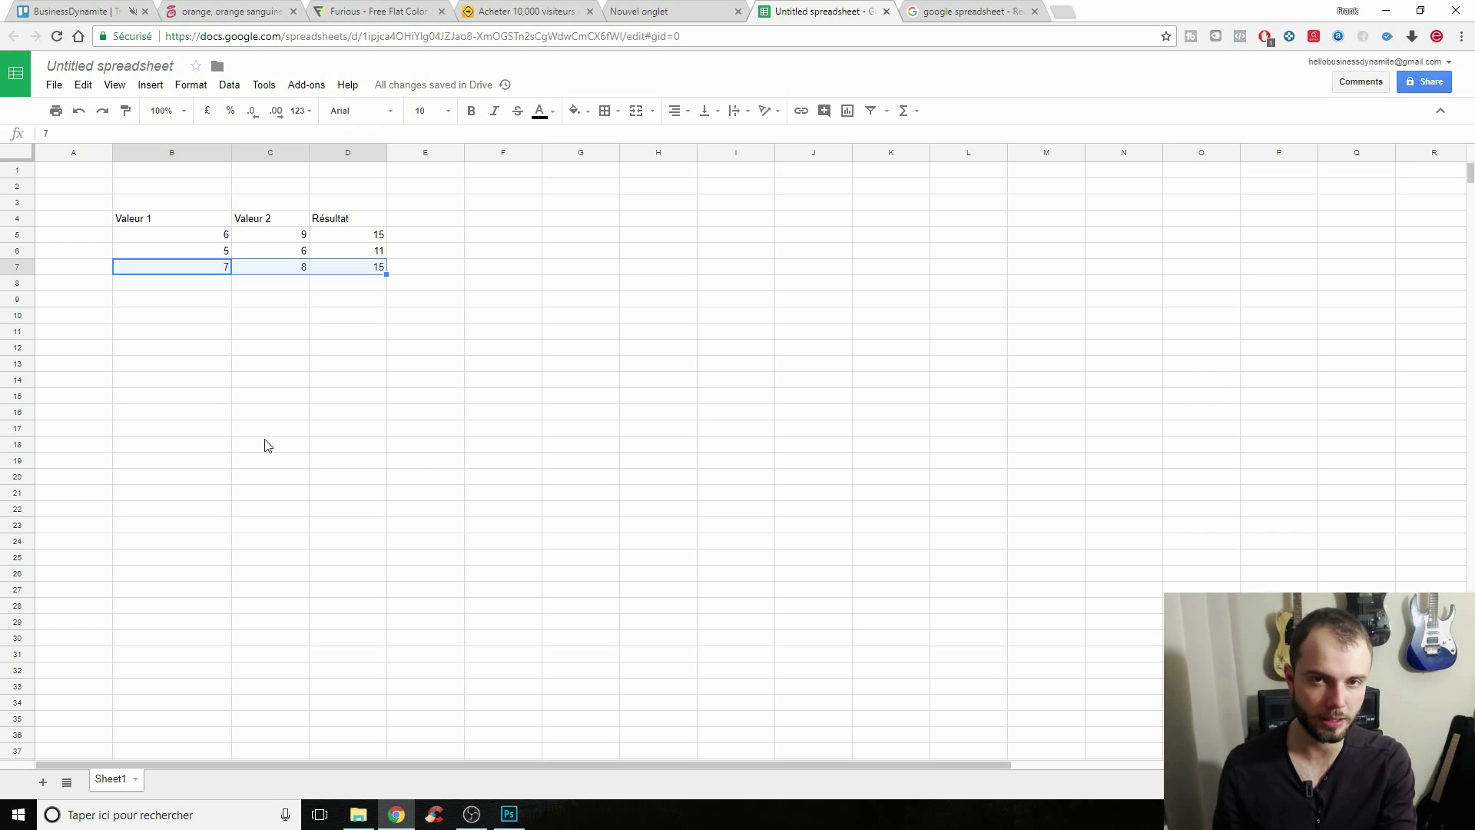
pyautogui.click(513, 300)
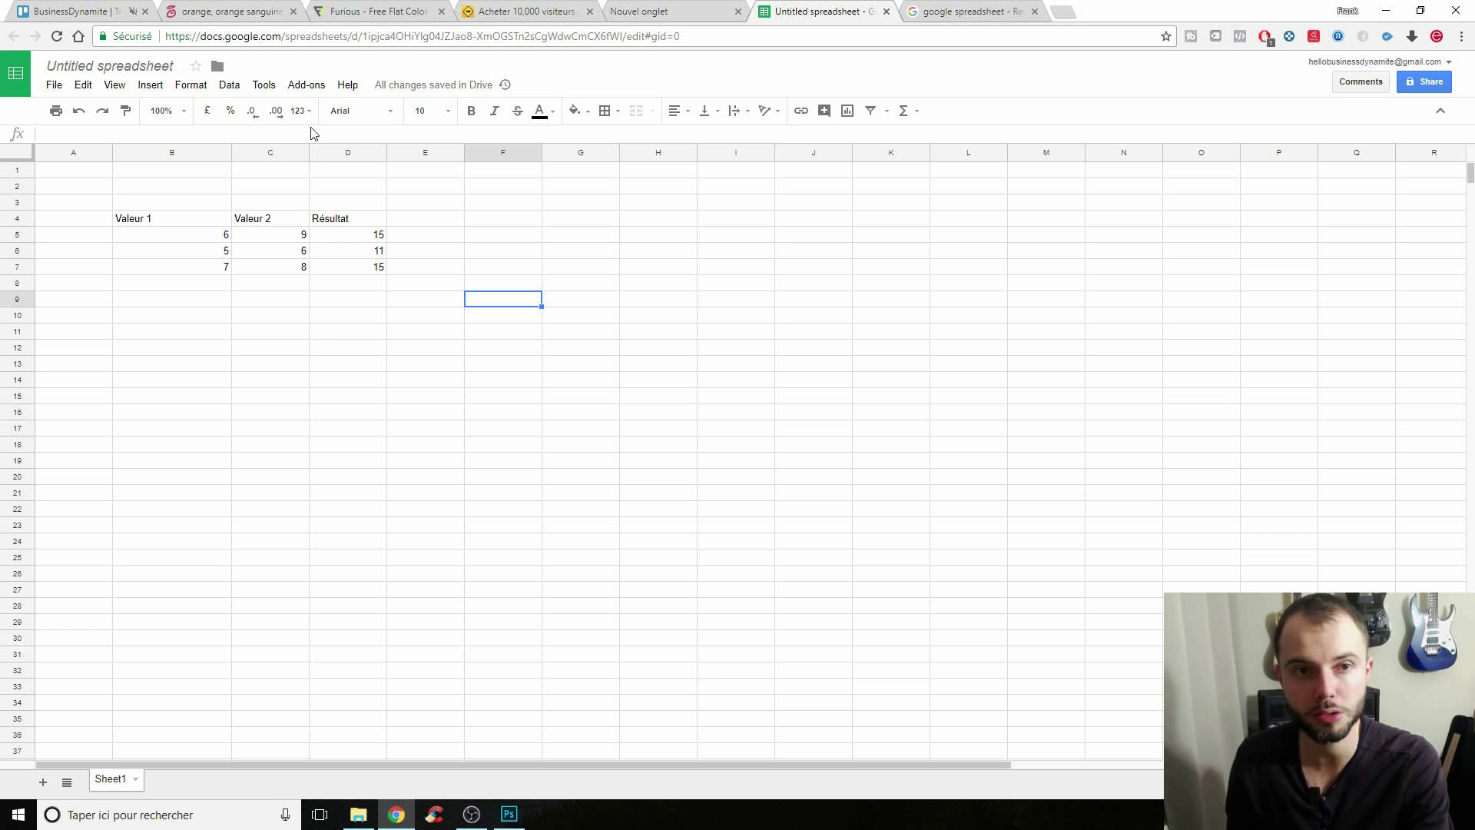
# Set the sheet's zoom level to 150%.
pyautogui.click(111, 86)
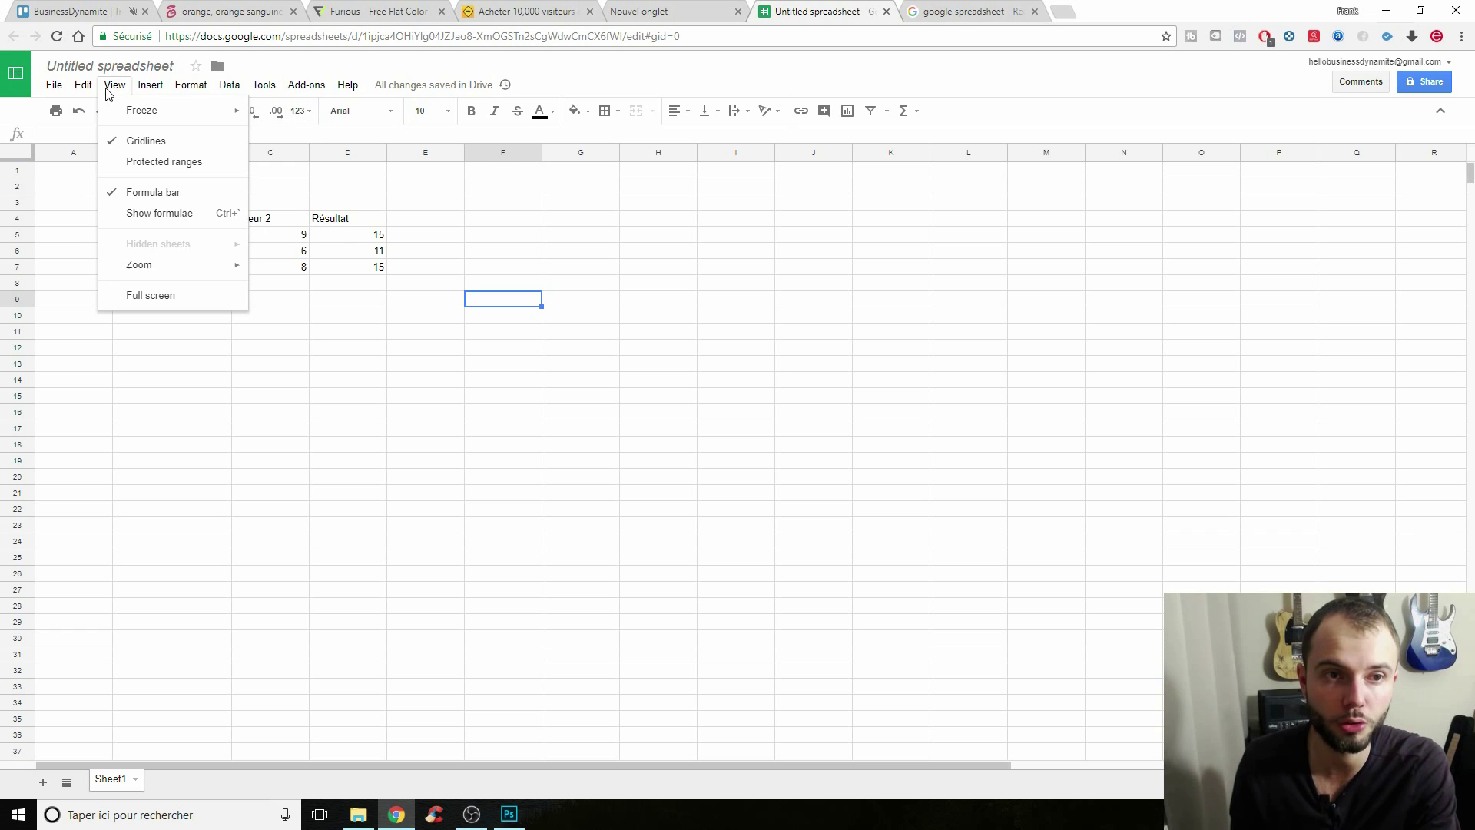
pyautogui.moveTo(204, 266)
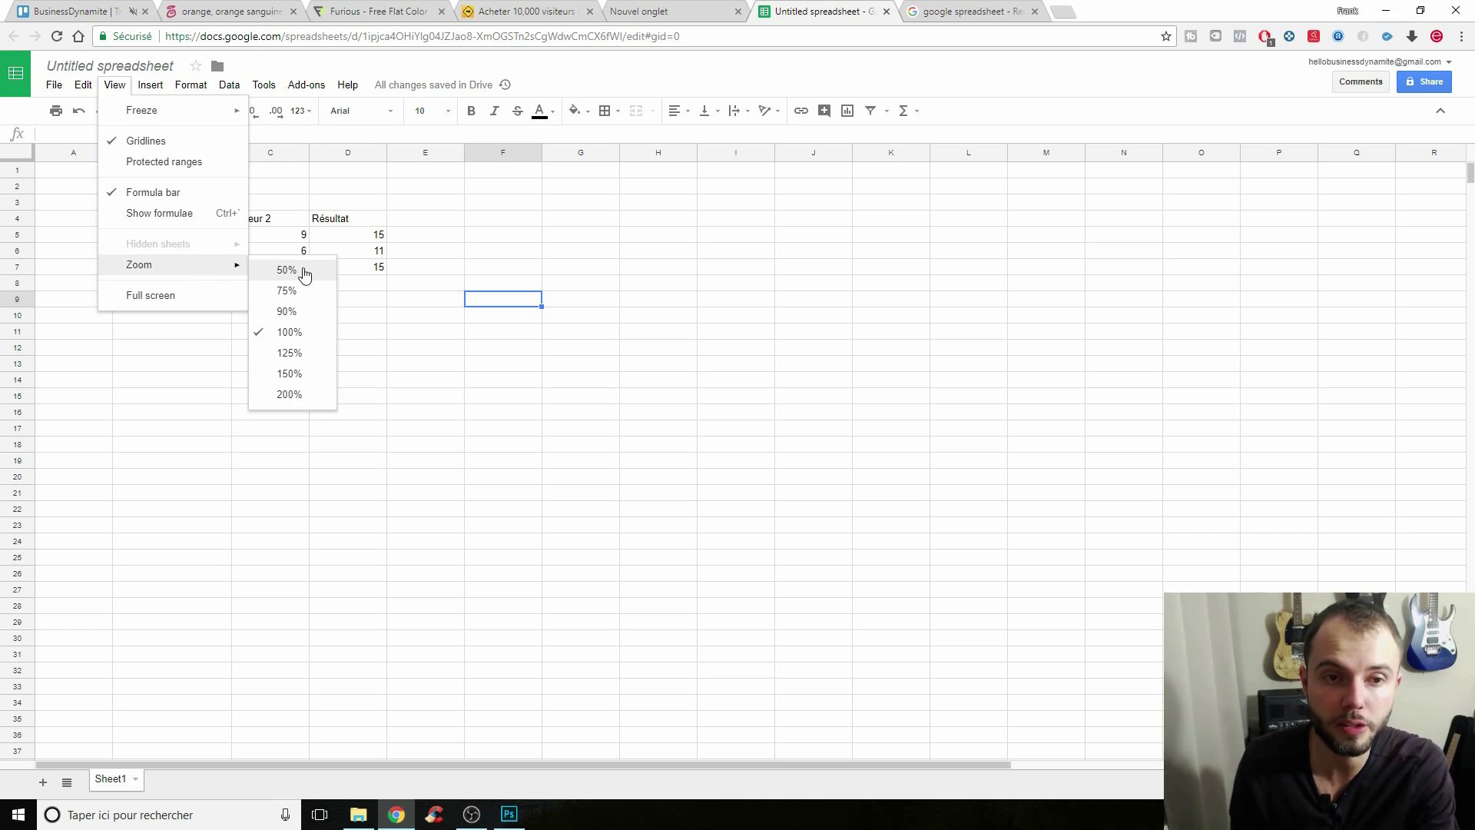
pyautogui.click(288, 374)
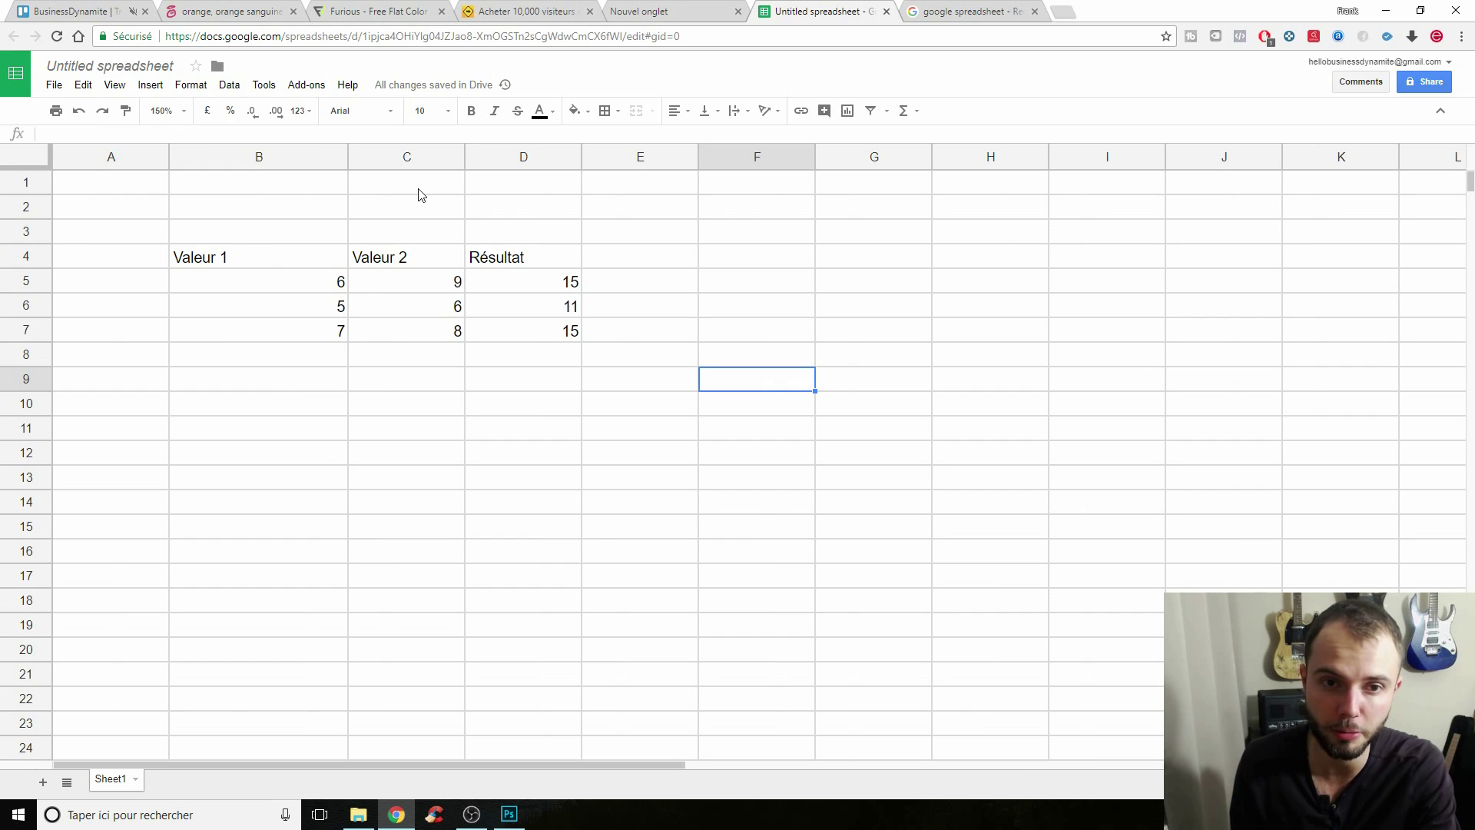
# Fill the "Valeur 1" header cell B4 with yellow.
pyautogui.click(493, 336)
pyautogui.click(232, 282)
pyautogui.click(294, 336)
pyautogui.click(304, 283)
pyautogui.click(309, 261)
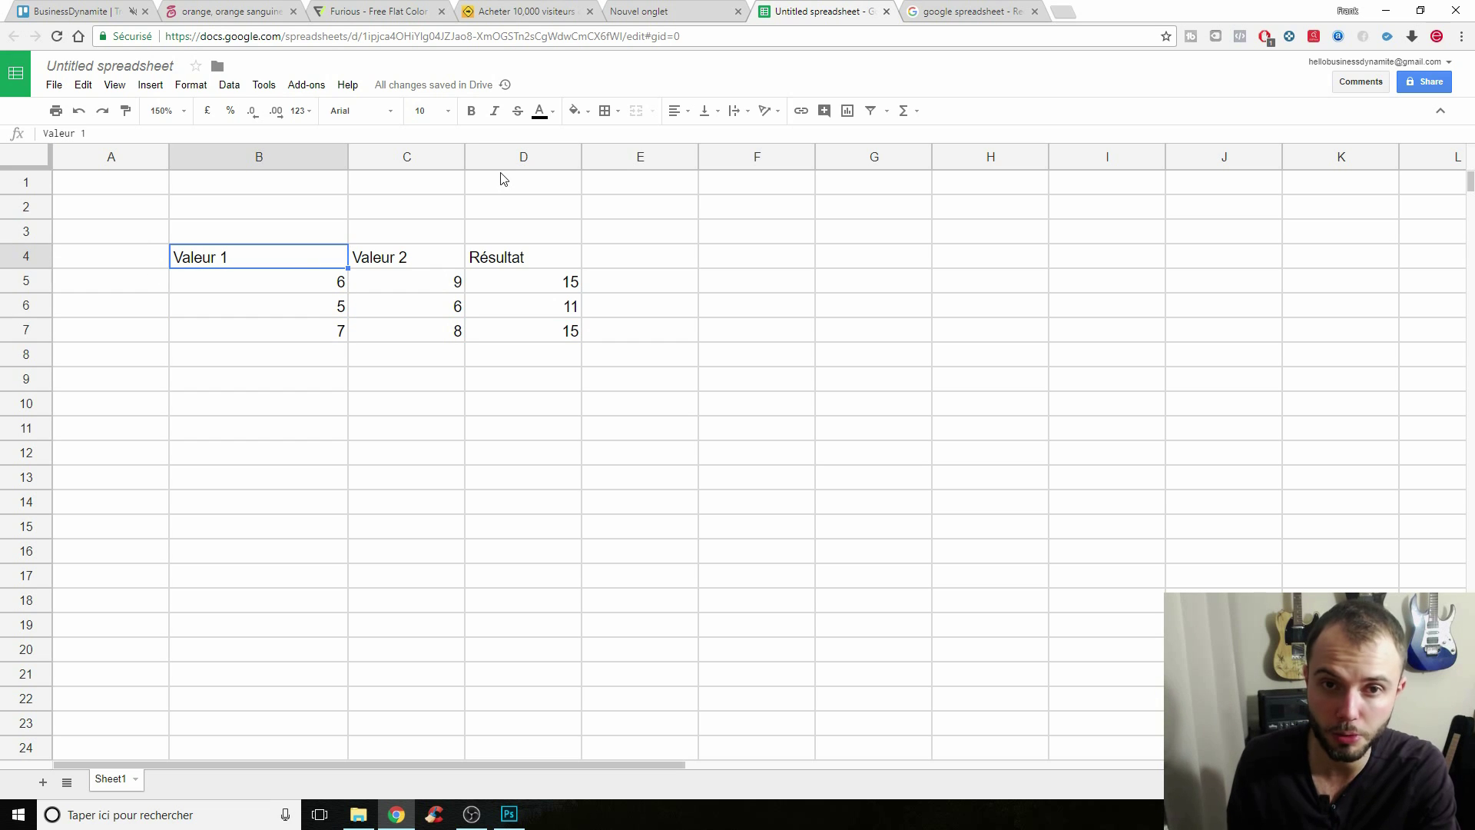
pyautogui.click(587, 112)
pyautogui.click(625, 179)
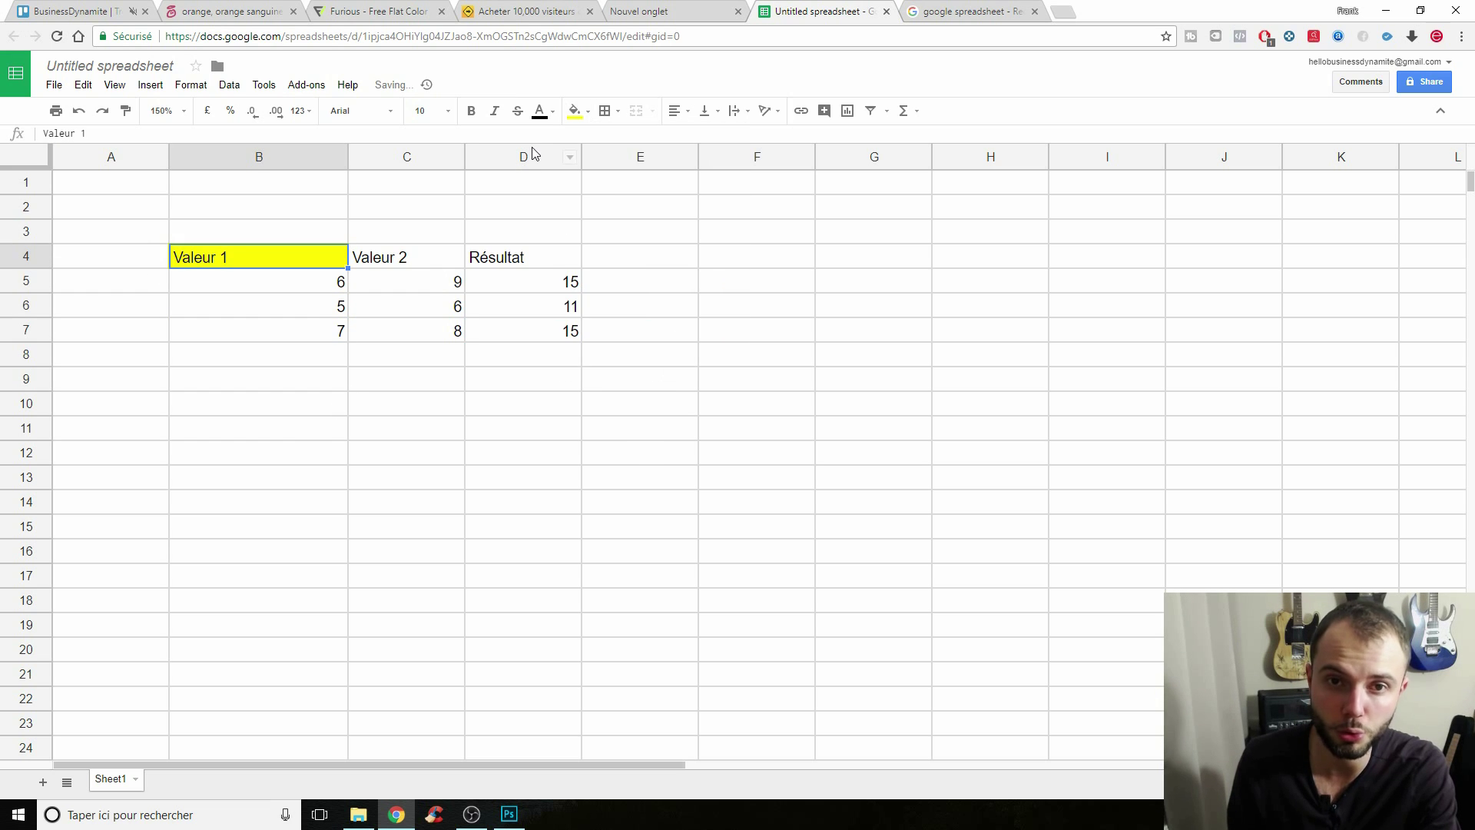
# Make the "Valeur 2" header in C4 bold and colour the "Résultat" header text in D4 red.
pyautogui.click(444, 257)
pyautogui.click(471, 110)
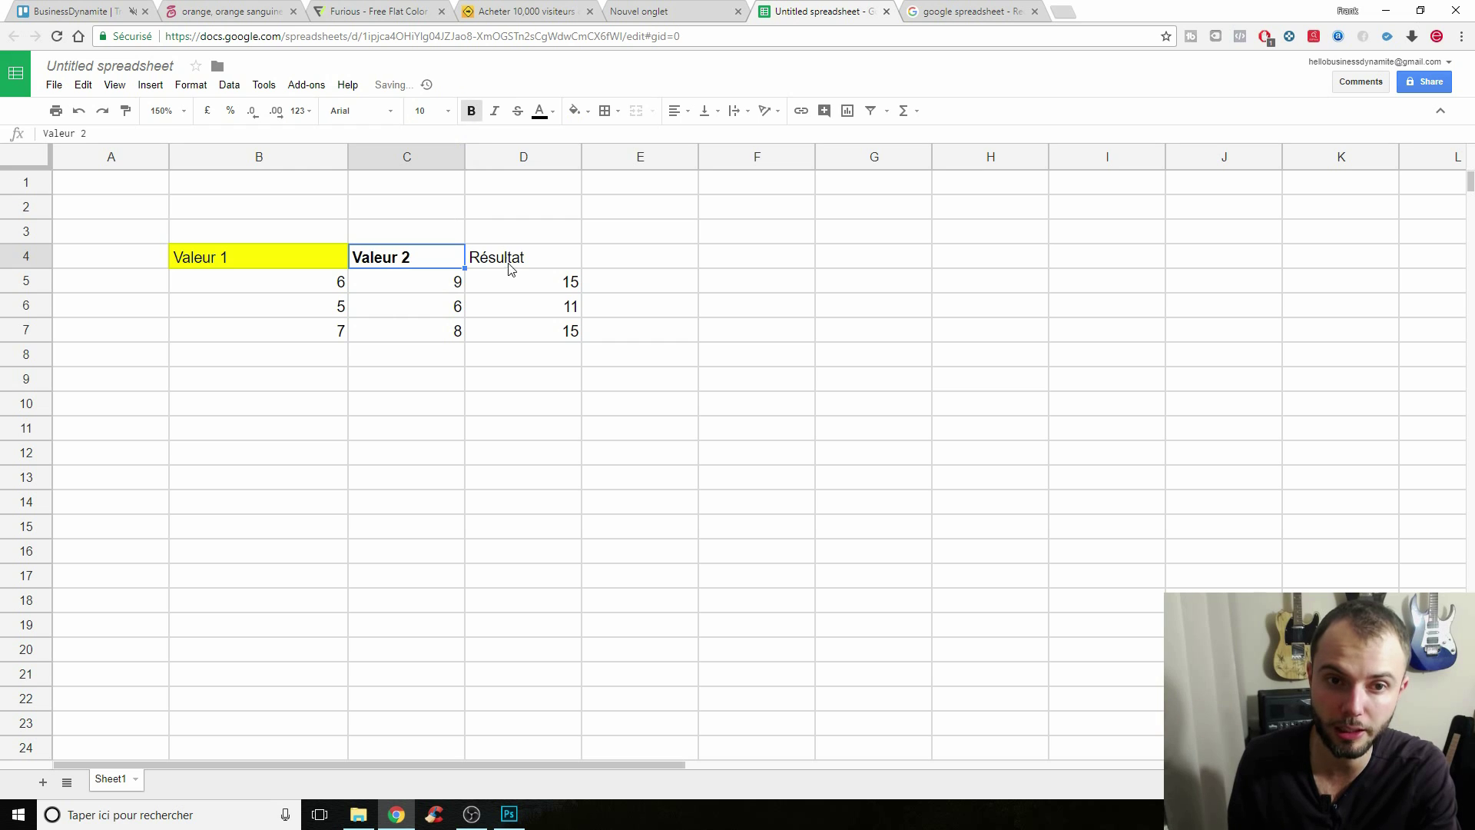
pyautogui.click(536, 265)
pyautogui.click(540, 110)
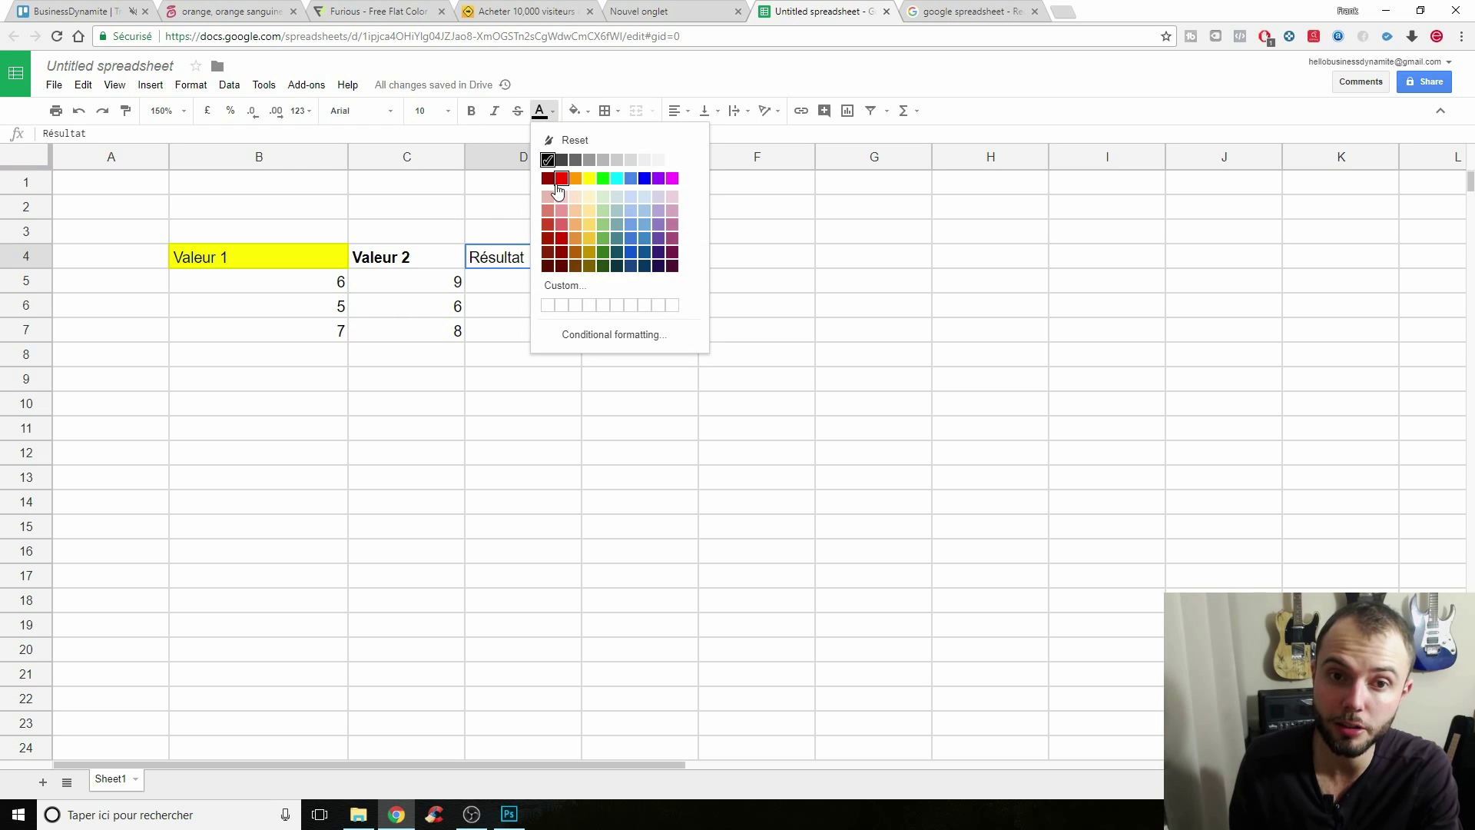
pyautogui.click(559, 189)
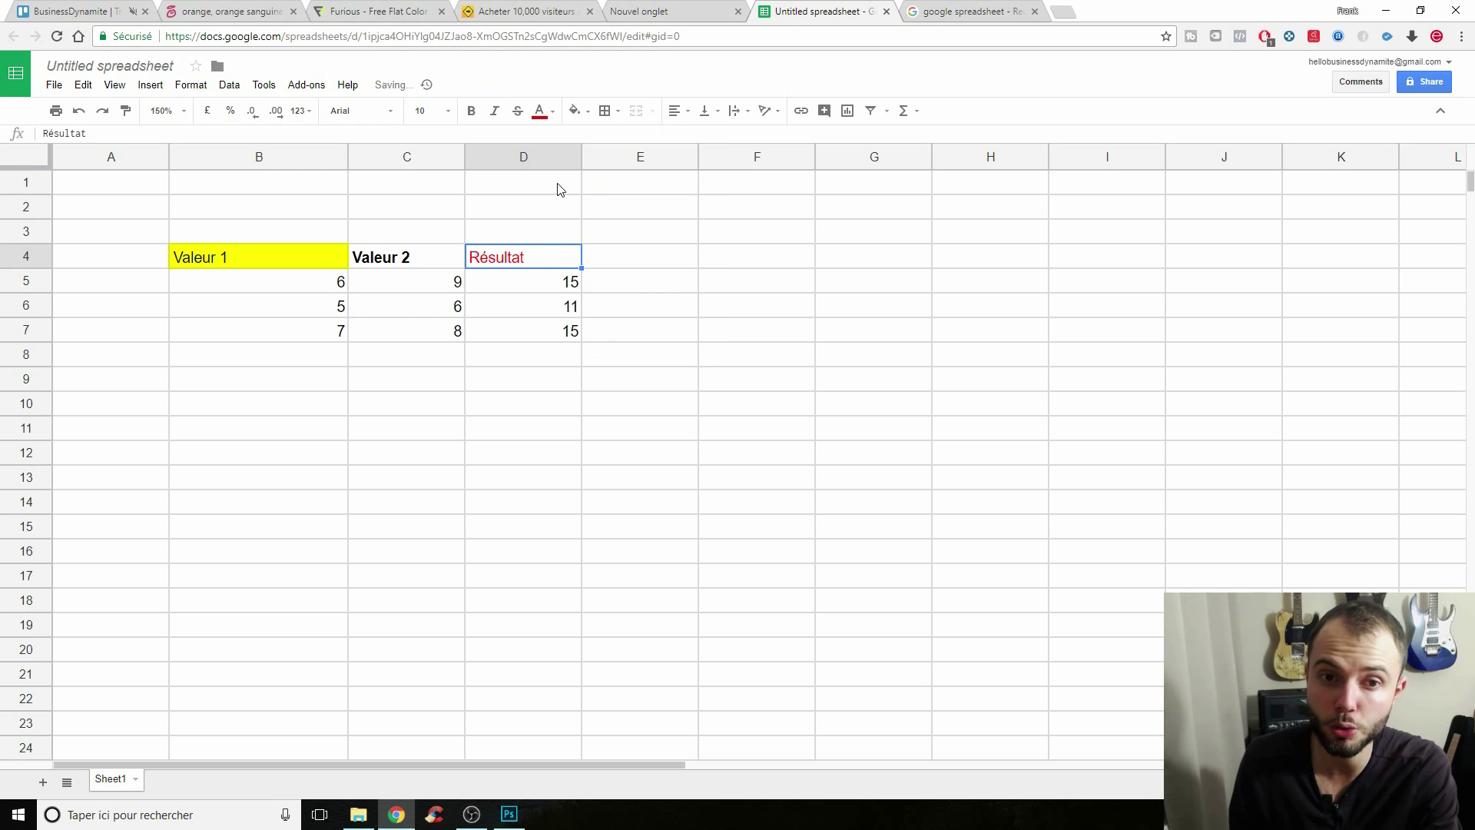
# Select the example table range B4 to E9 and delete its contents.
pyautogui.click(533, 376)
pyautogui.moveTo(536, 244); pyautogui.dragTo(66, 395)
pyautogui.click(603, 411)
pyautogui.moveTo(230, 257); pyautogui.dragTo(587, 384)
pyautogui.press('Delete')
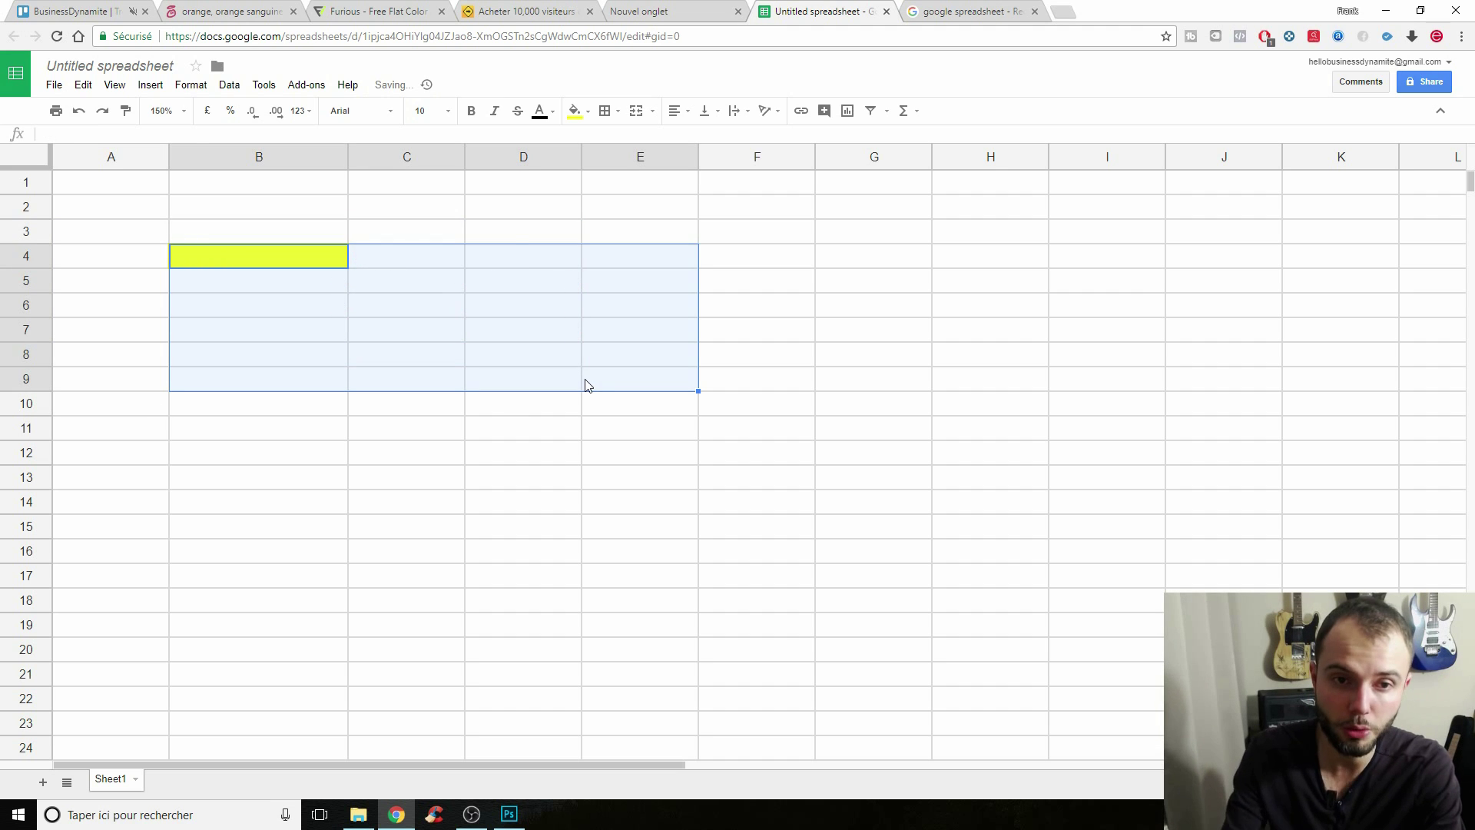
# Set the fill colour of cell B4 to white.
pyautogui.click(362, 366)
pyautogui.click(300, 261)
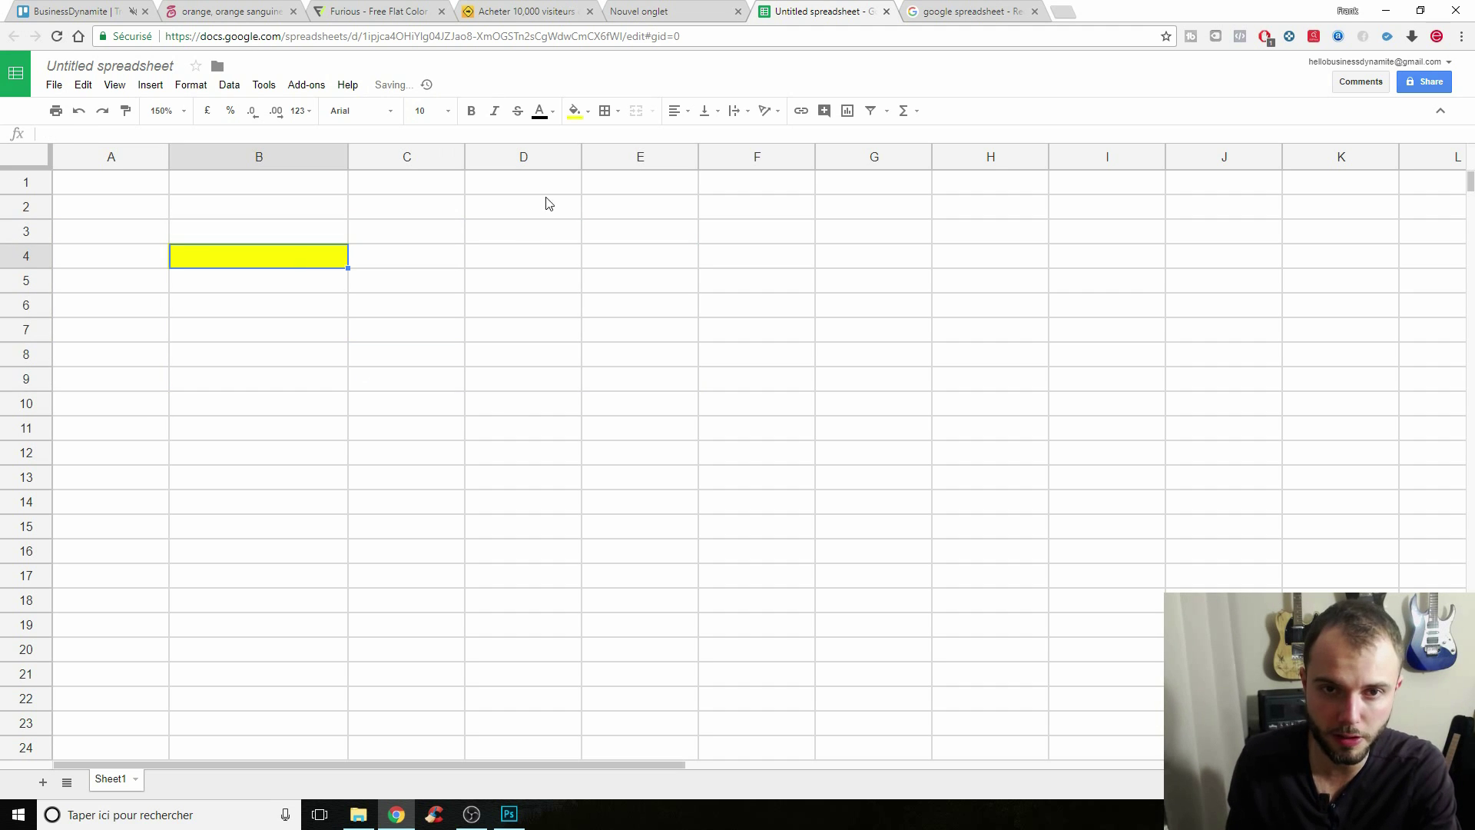
pyautogui.click(575, 111)
pyautogui.click(707, 160)
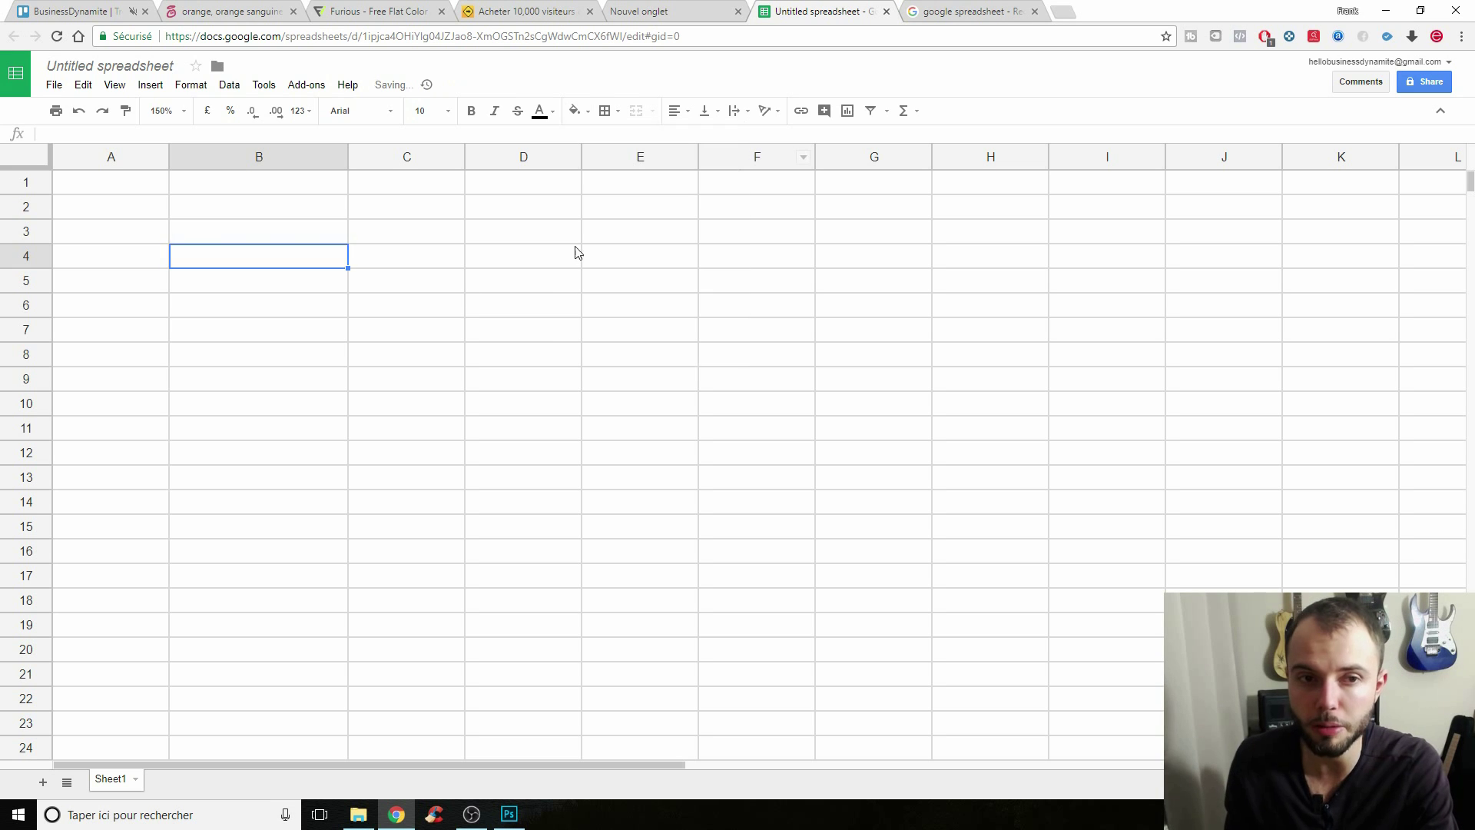
# Widen columns C and D and enter the header "Prix HT du produit importé" in cell B2.
pyautogui.moveTo(465, 157); pyautogui.dragTo(538, 157)
pyautogui.moveTo(654, 157); pyautogui.dragTo(791, 175)
pyautogui.click(260, 214)
pyautogui.write('Prix HT du produit importé')
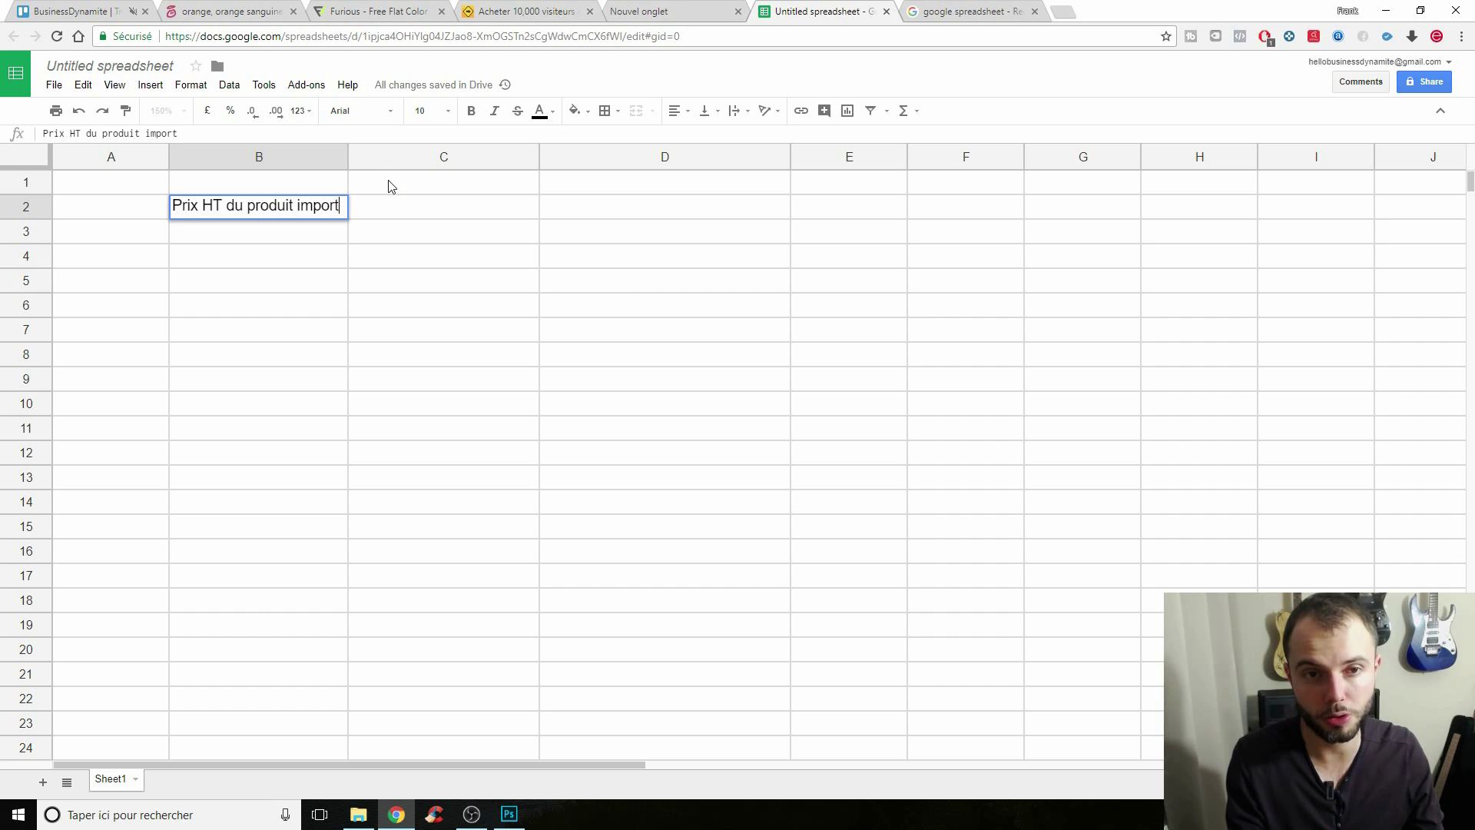
pyautogui.press('Return')
# Add the headers "Prix HT de vente" in cell C2 and "Coût publicitaire" in cell D2.
pyautogui.press('Up')
pyautogui.press('Right')
pyautogui.write('Prix HT de vente')
pyautogui.press('Return')
pyautogui.press('Up')
pyautogui.press('Right')
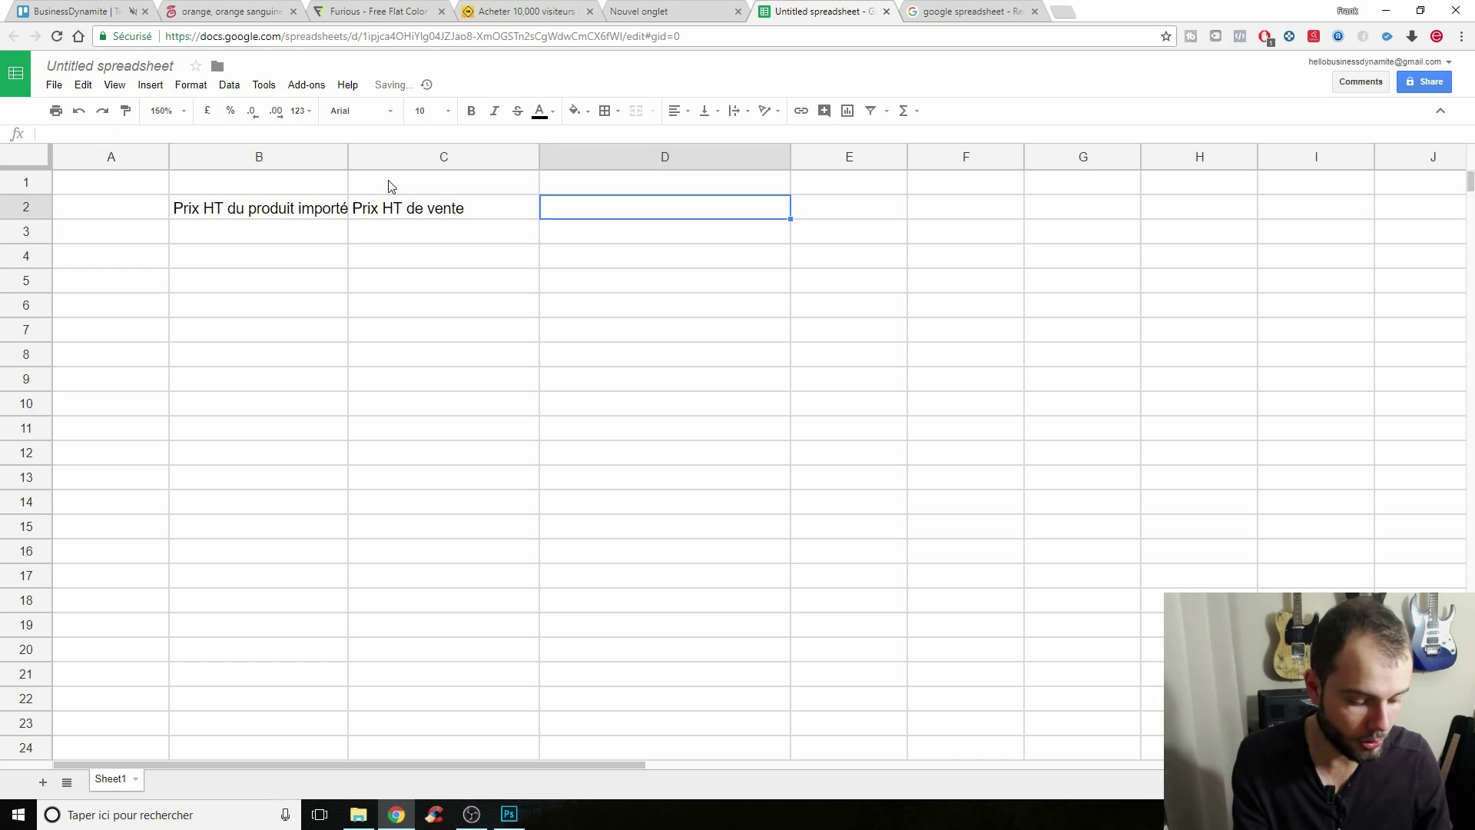
pyautogui.write('Coût ')
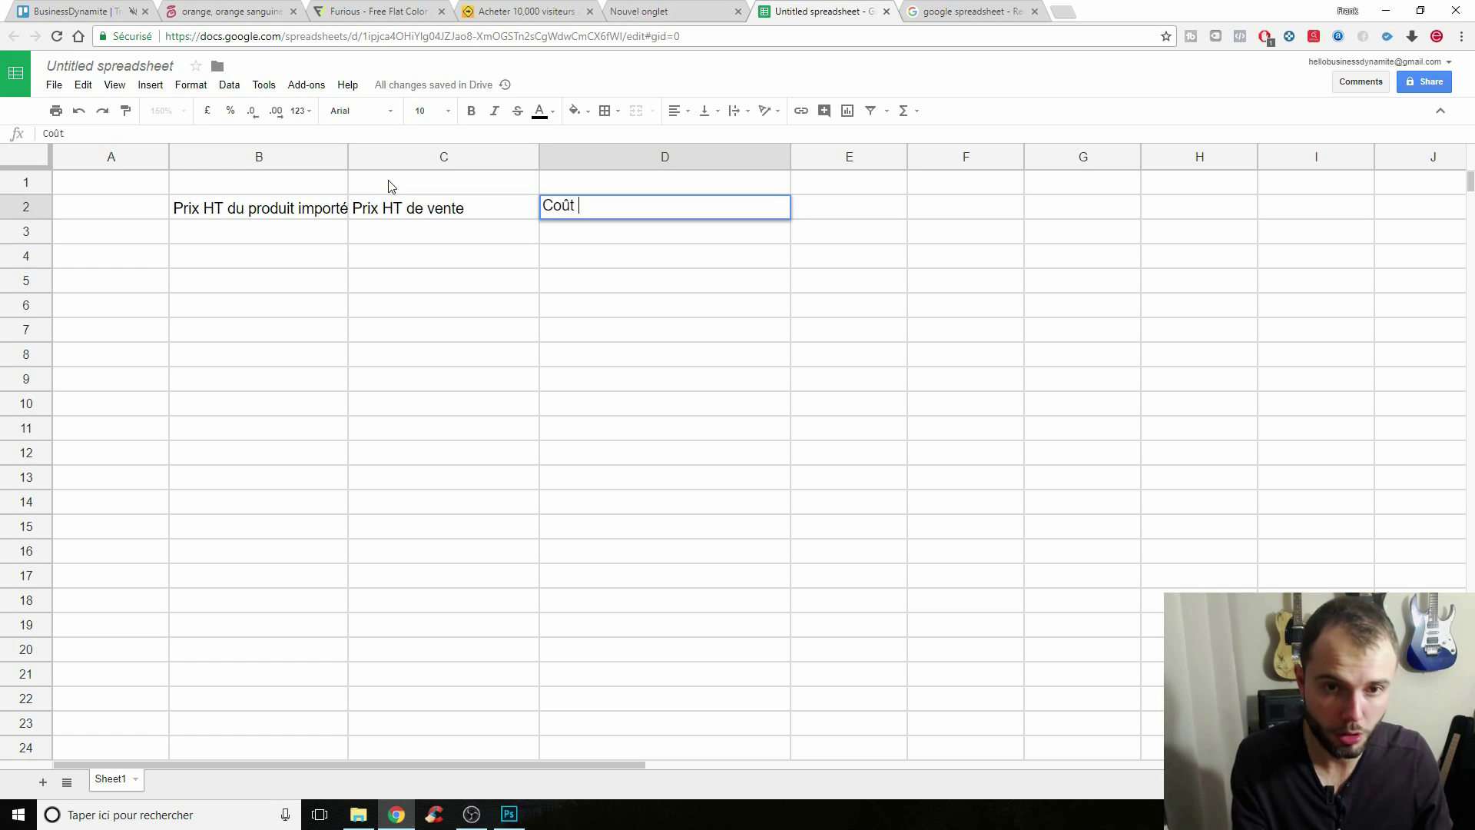
pyautogui.write('publicitaire')
pyautogui.press('Return')
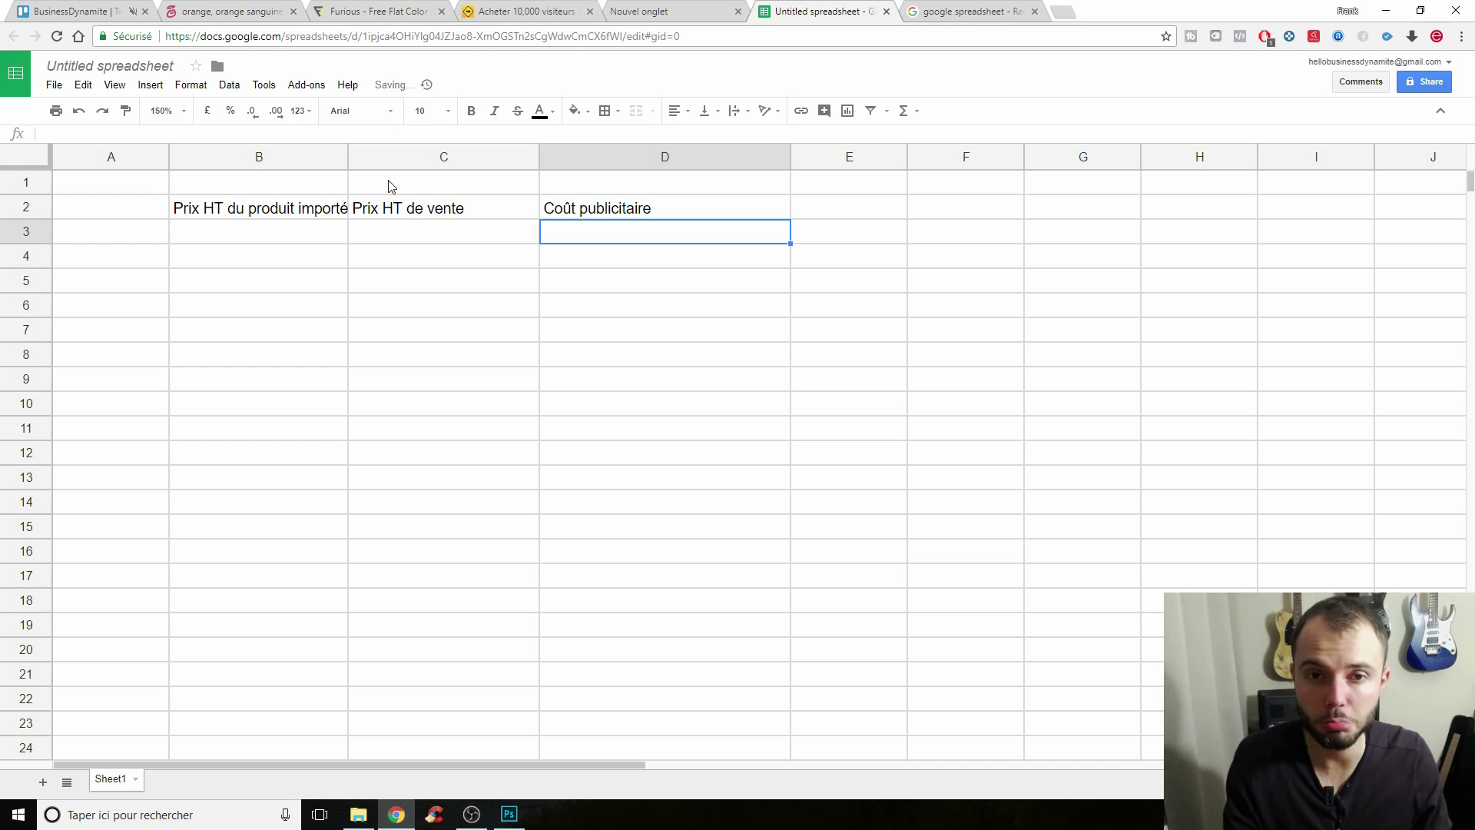
# Add the headers "Frais de livraison" in cell E2 and "Quantitée vendue" in cell F2.
pyautogui.press('Up')
pyautogui.press('Right')
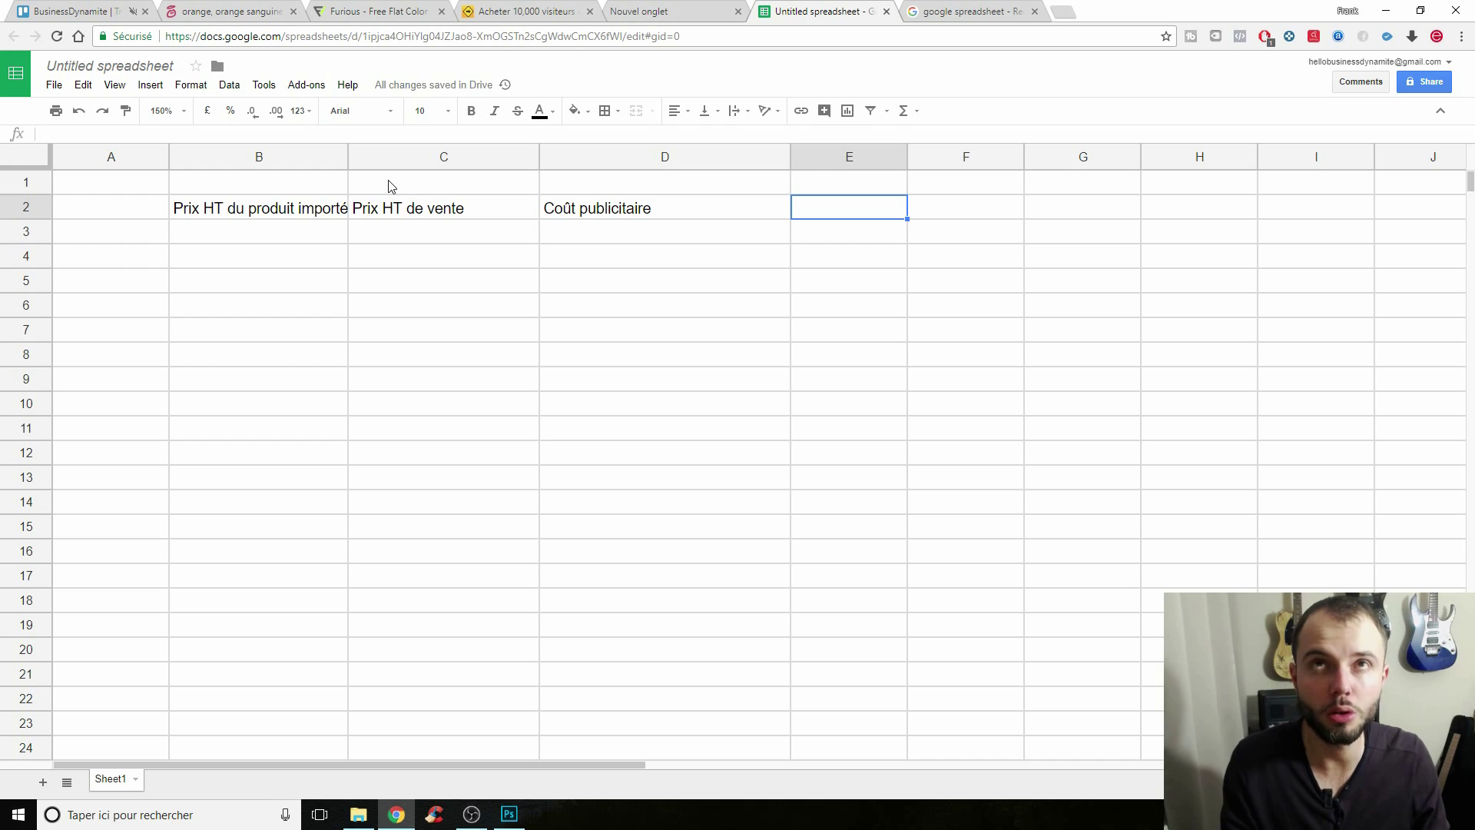
pyautogui.write('Frais de livraison')
pyautogui.press('Return')
pyautogui.press('Up')
pyautogui.press('Right')
pyautogui.write('Quantitée vendue')
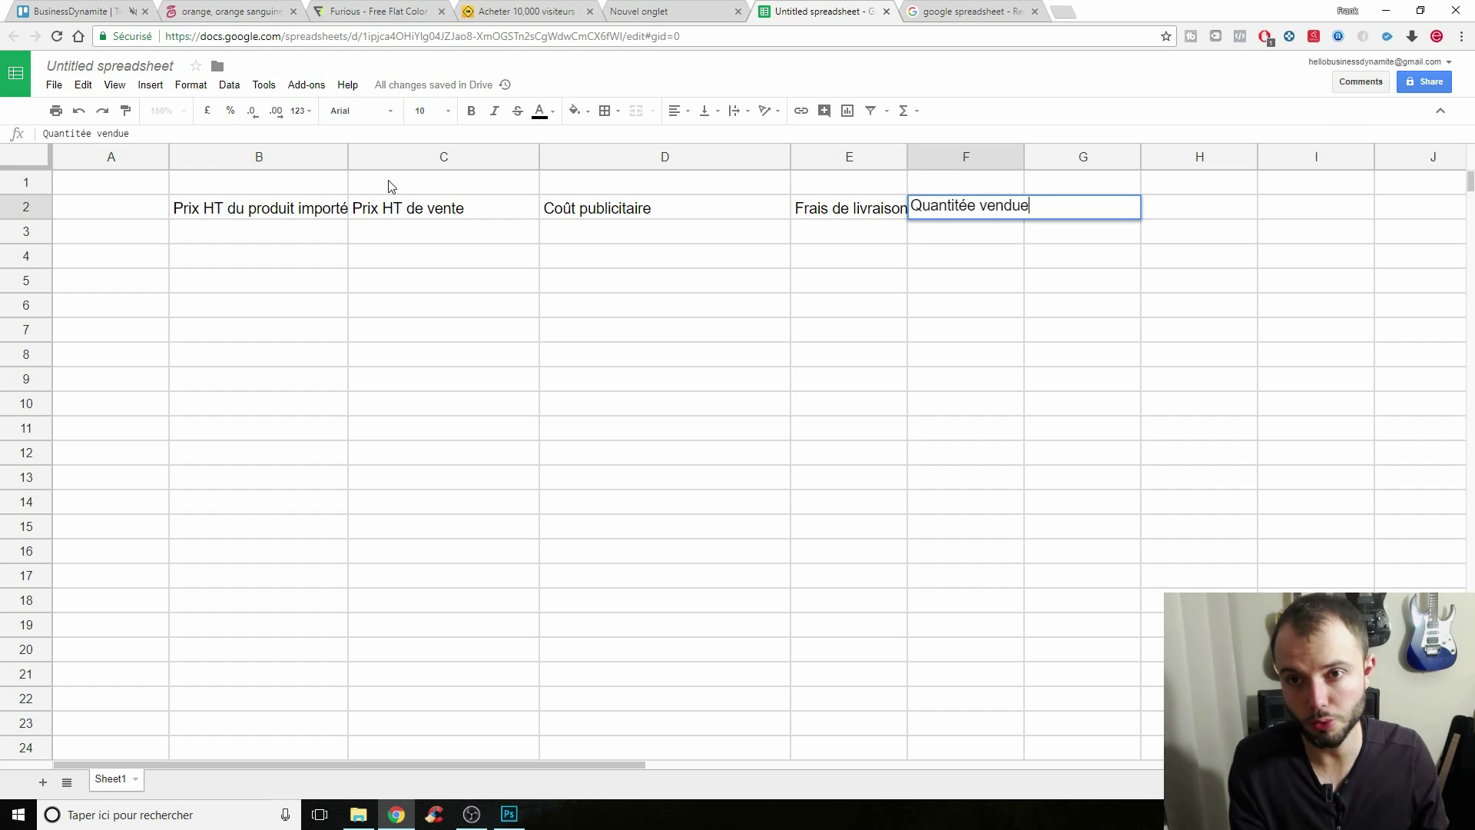
pyautogui.press('Return')
# Widen column F to fit its header and add the header "Bénéfice" in cell G2.
pyautogui.press('Up')
pyautogui.press('Right')
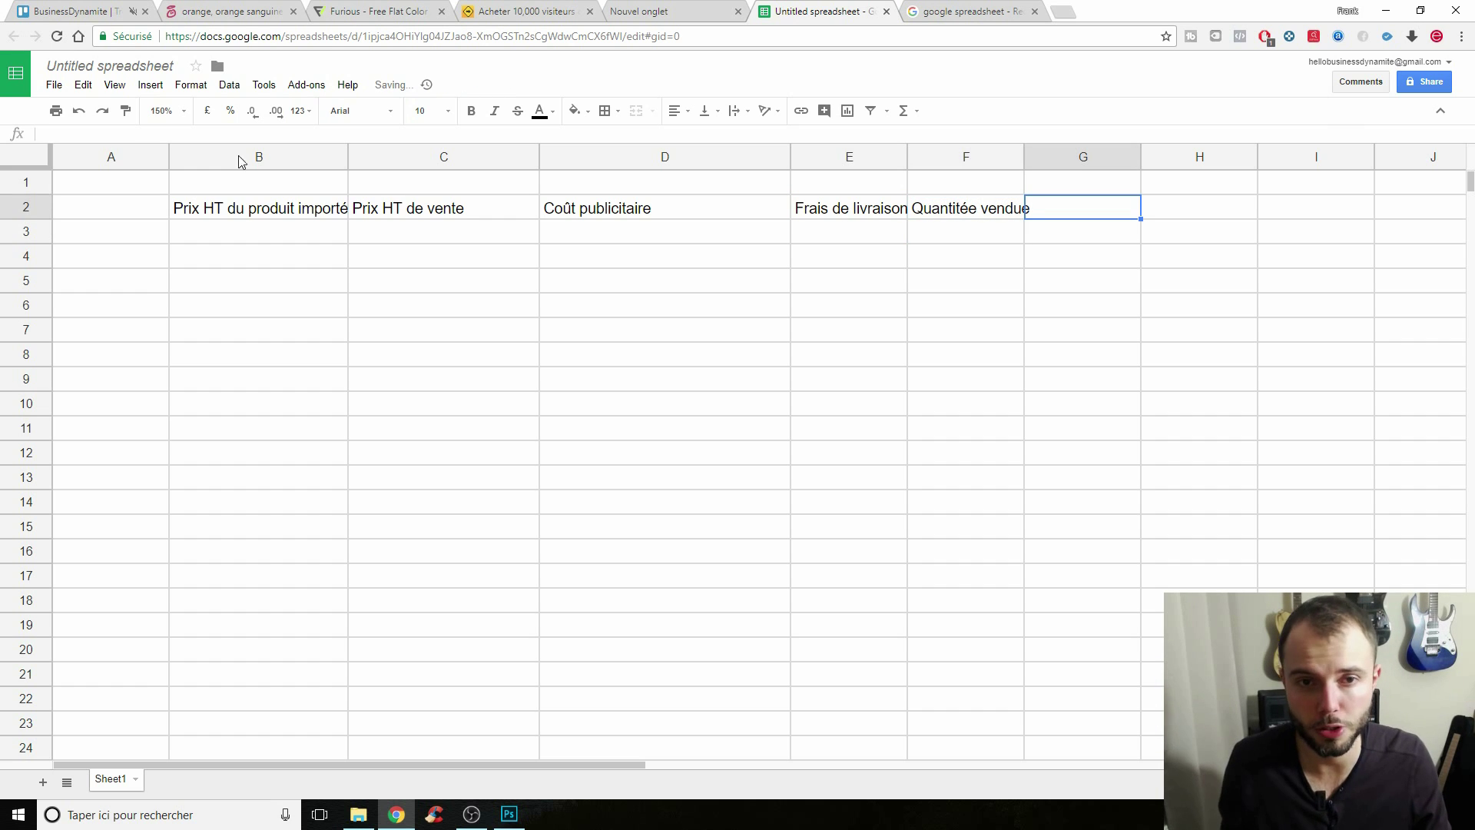
pyautogui.click(1022, 166)
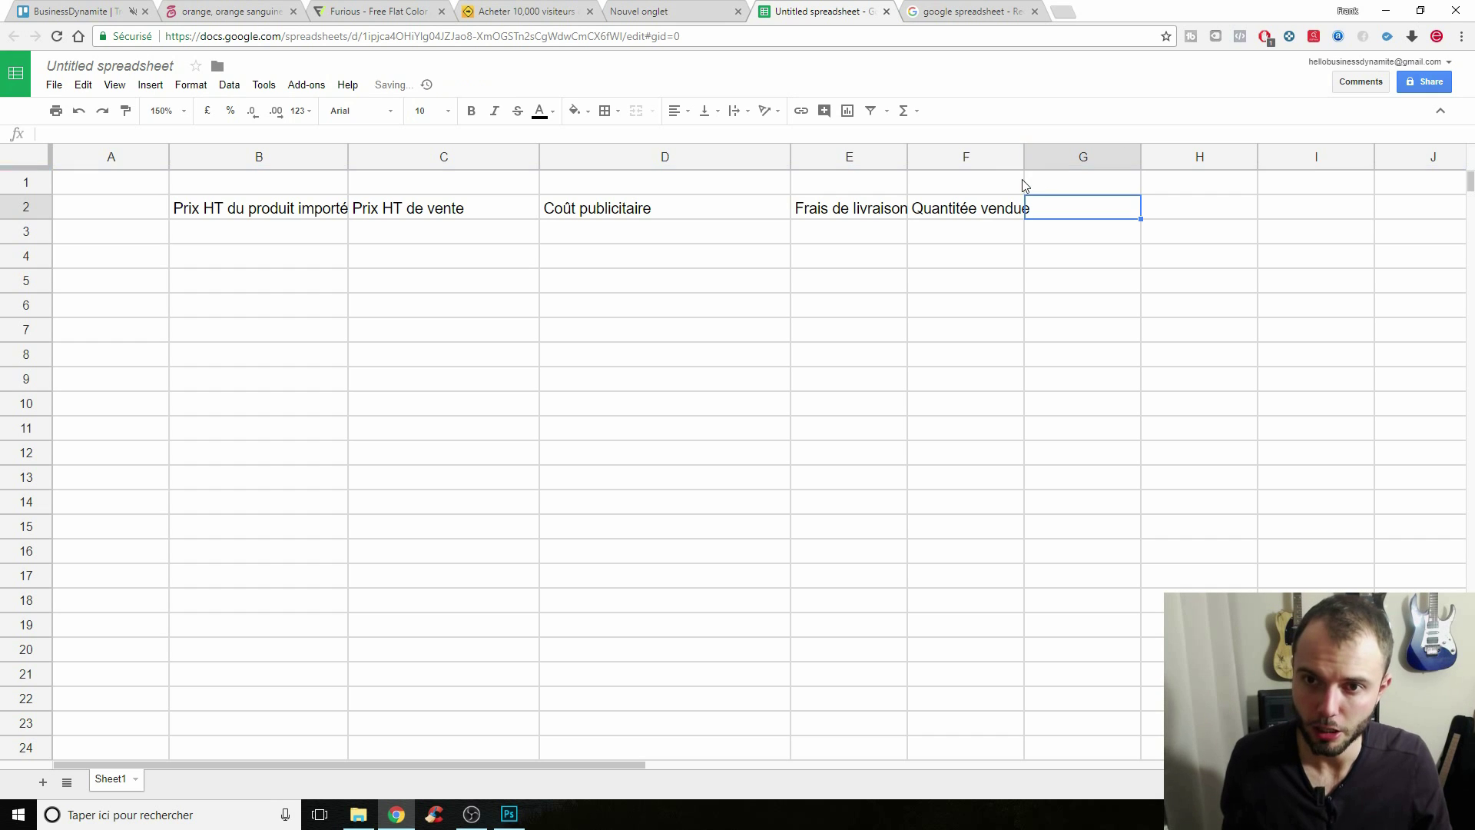
pyautogui.moveTo(1023, 166); pyautogui.dragTo(1083, 166)
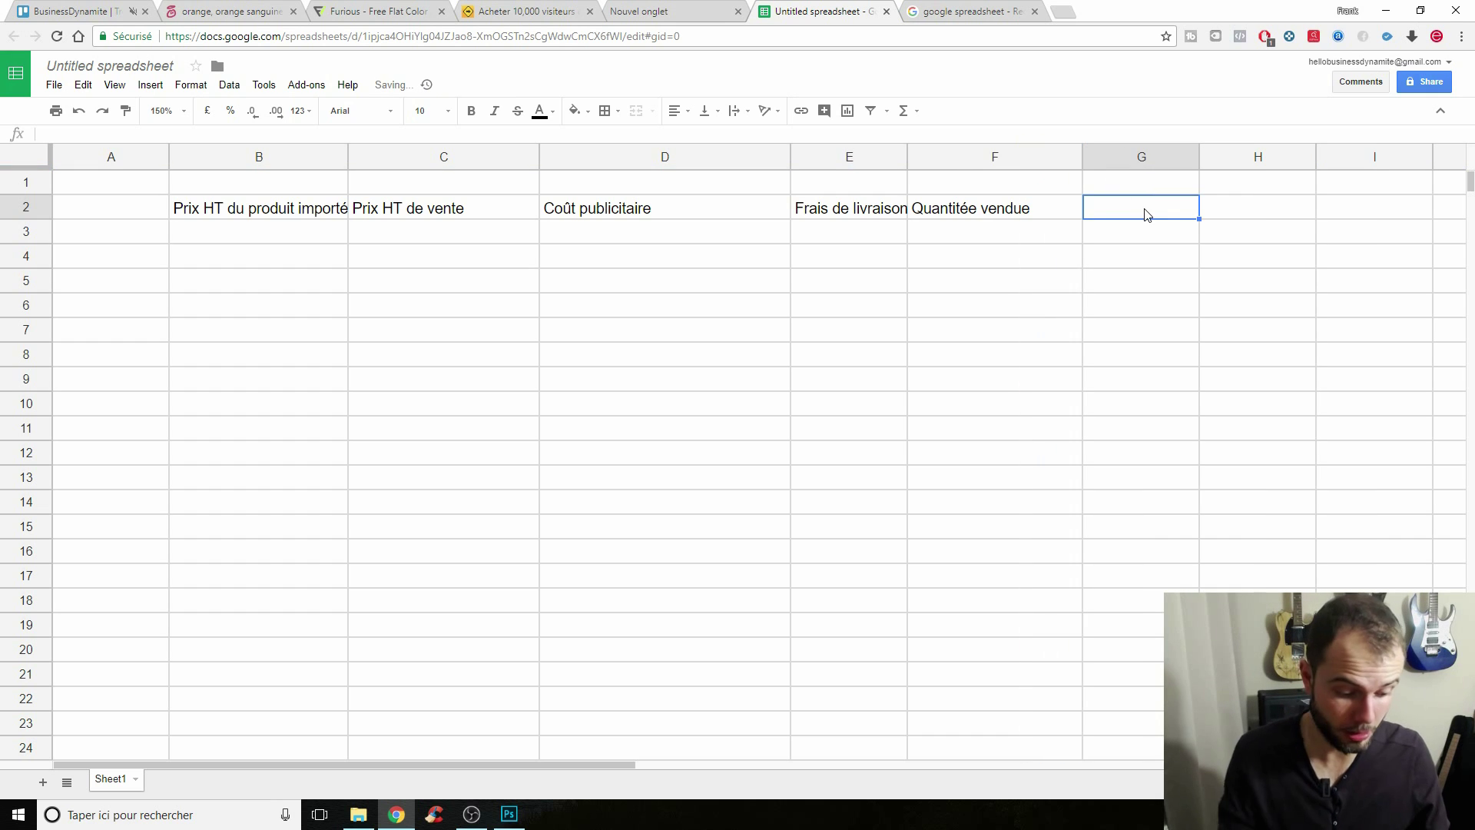
pyautogui.write('Bénéfice')
pyautogui.press('Return')
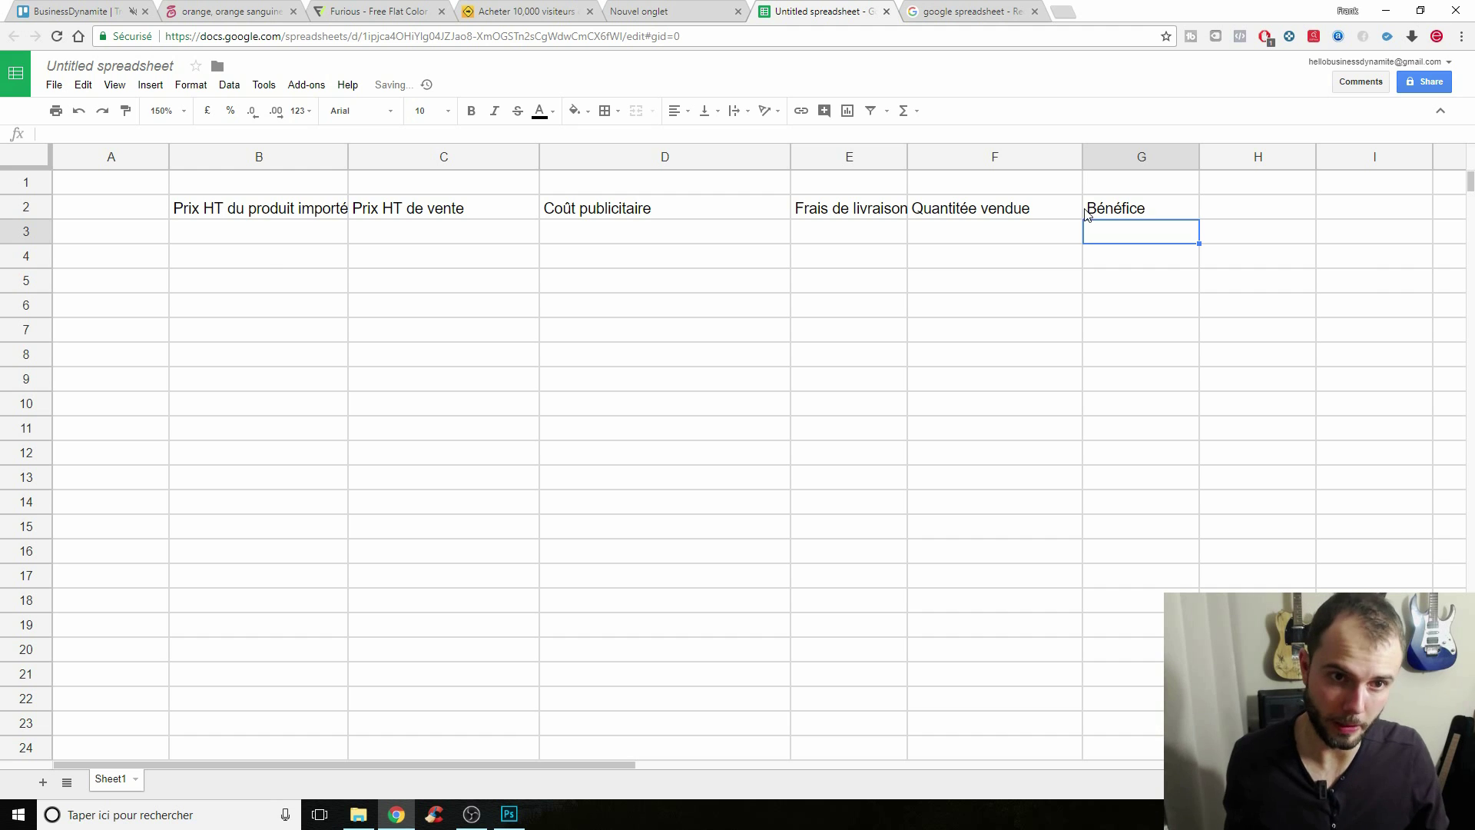
# Enter 5 under Prix HT du produit importé in B3 and 20 under Prix HT de vente in C3.
pyautogui.click(274, 239)
pyautogui.write('5')
pyautogui.click(330, 286)
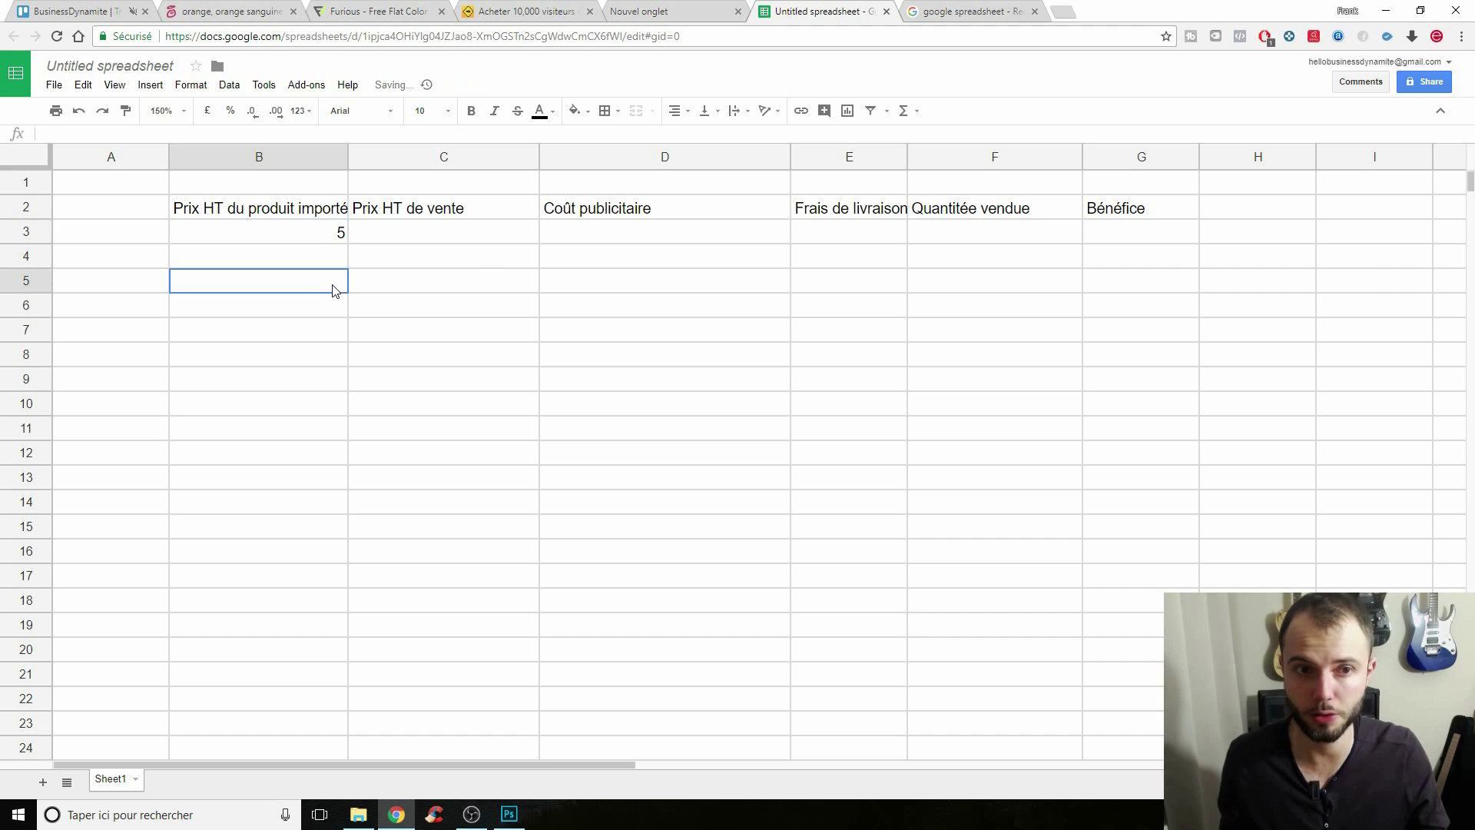
pyautogui.click(390, 240)
pyautogui.write('20')
pyautogui.press('Return')
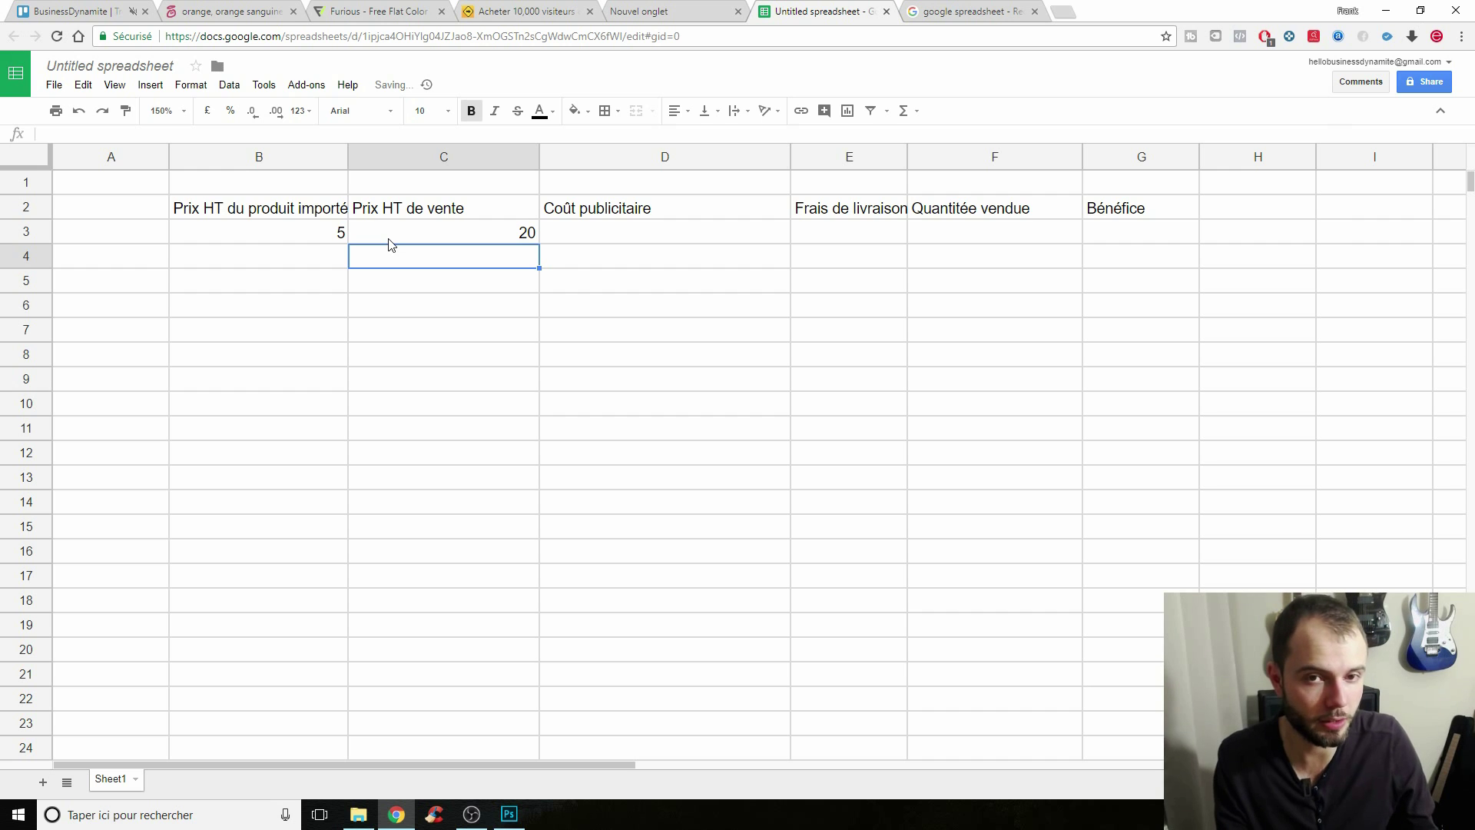
# Enter 200€ under Coût publicitaire in cell D3.
pyautogui.press('Up')
pyautogui.press('Left')
pyautogui.press('Right')
pyautogui.press('Right')
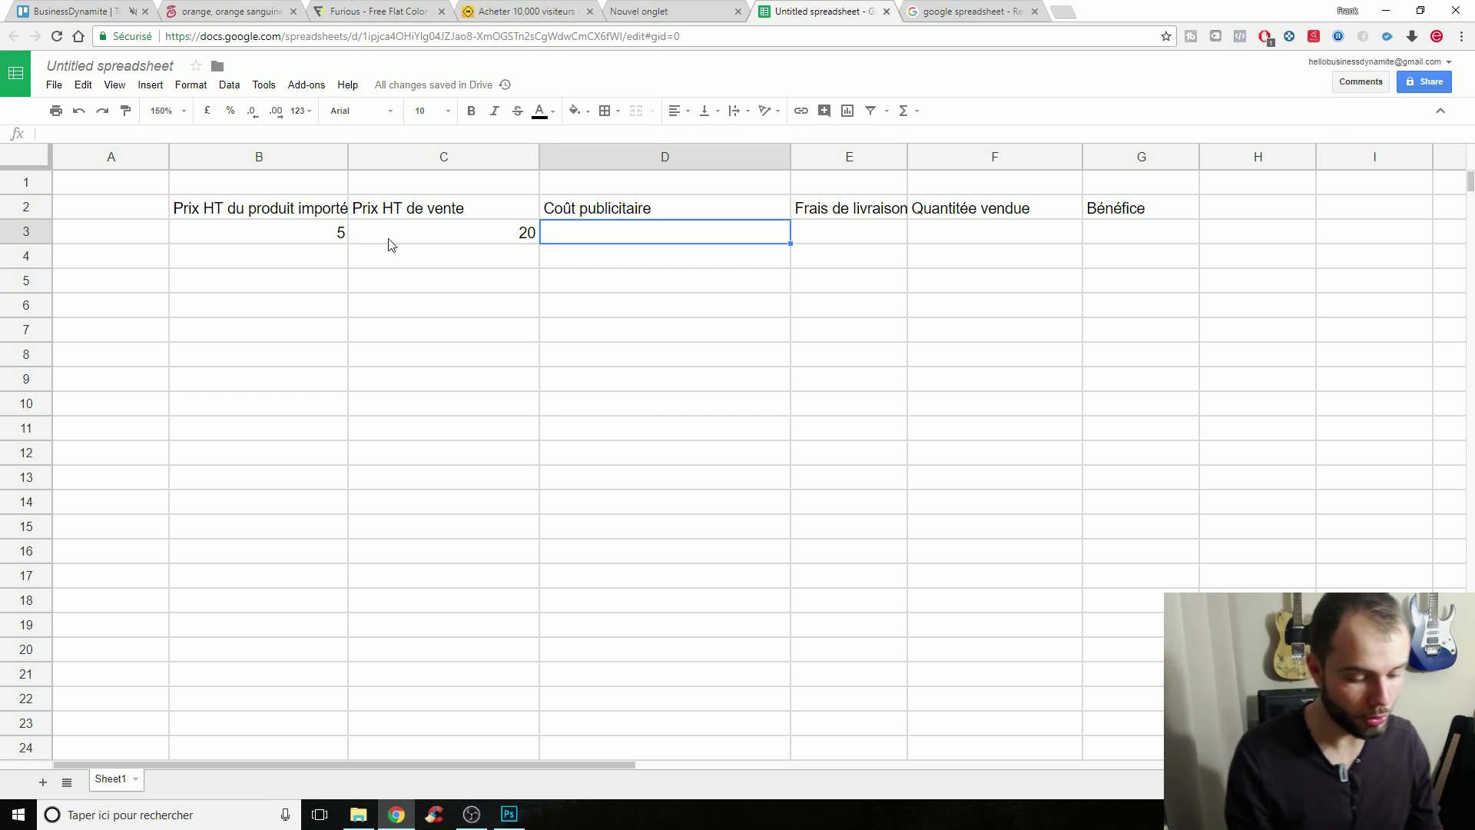
pyautogui.write('200')
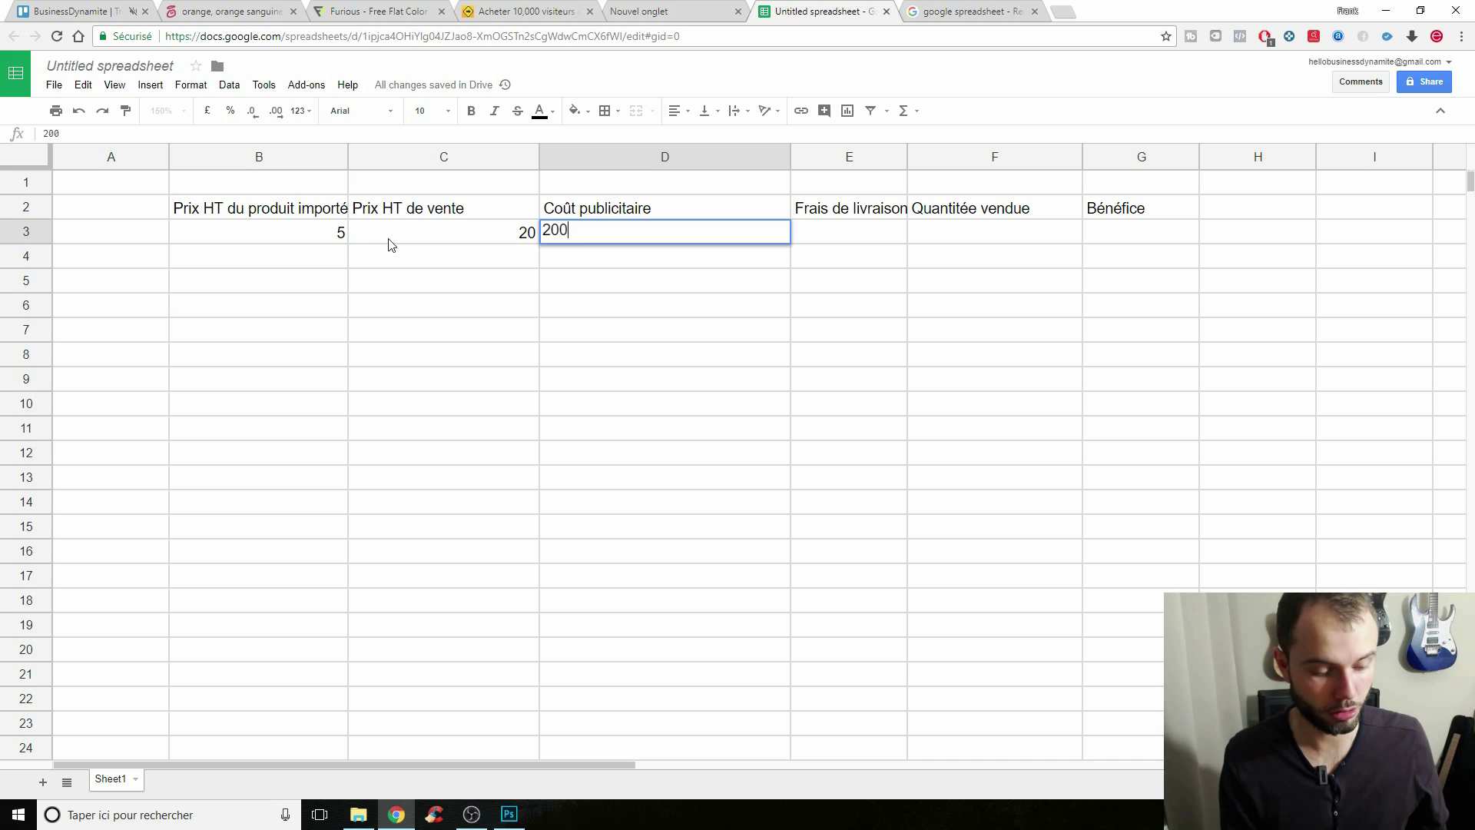
pyautogui.press('Return')
# Append the € sign to the prices so that C3 reads 20€ and B3 reads 5€.
pyautogui.press('Up')
pyautogui.press('Left')
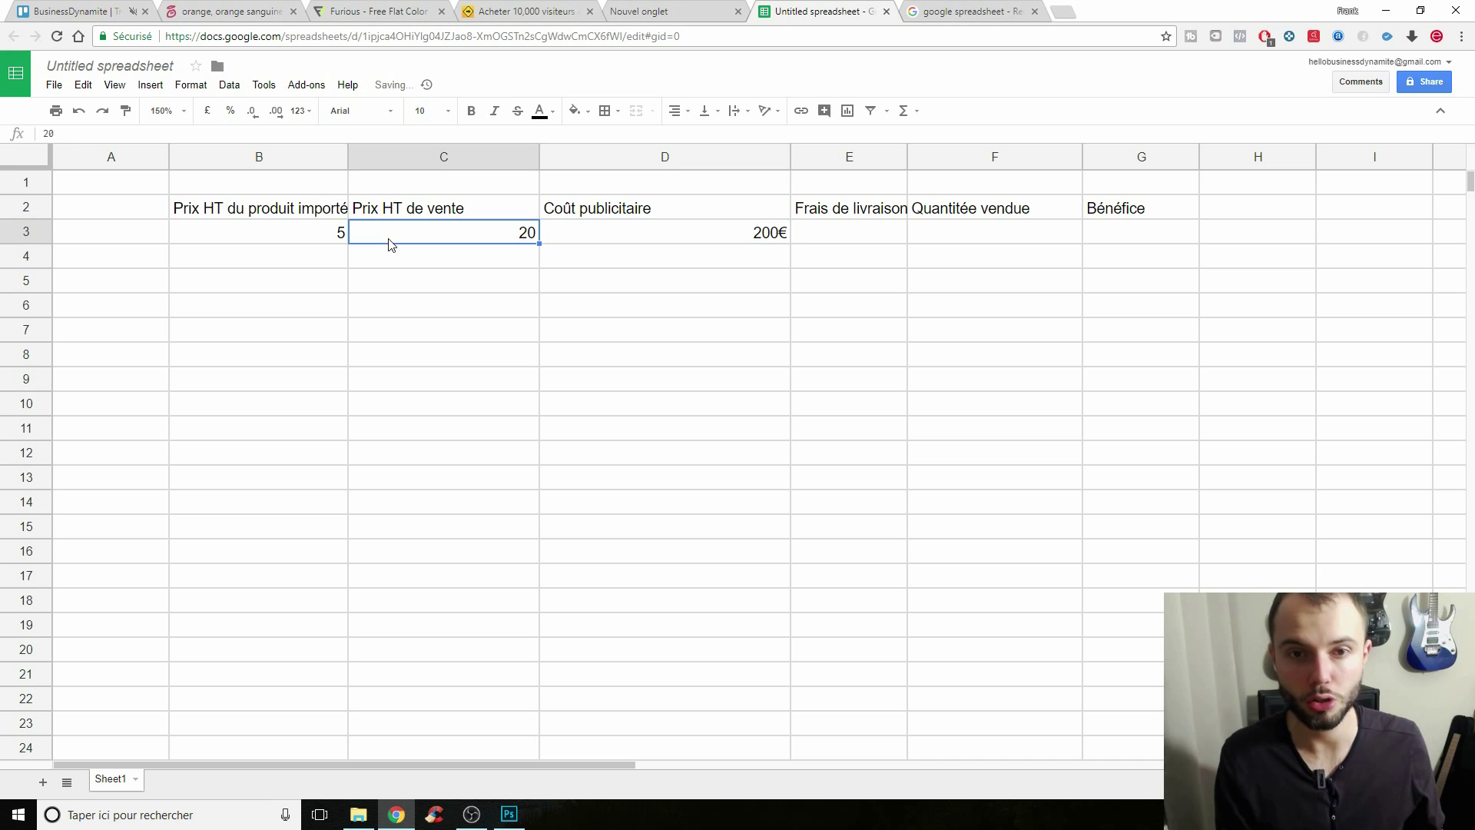
pyautogui.press('Return')
pyautogui.write('€')
pyautogui.press('Return')
pyautogui.press('Up')
pyautogui.press('Left')
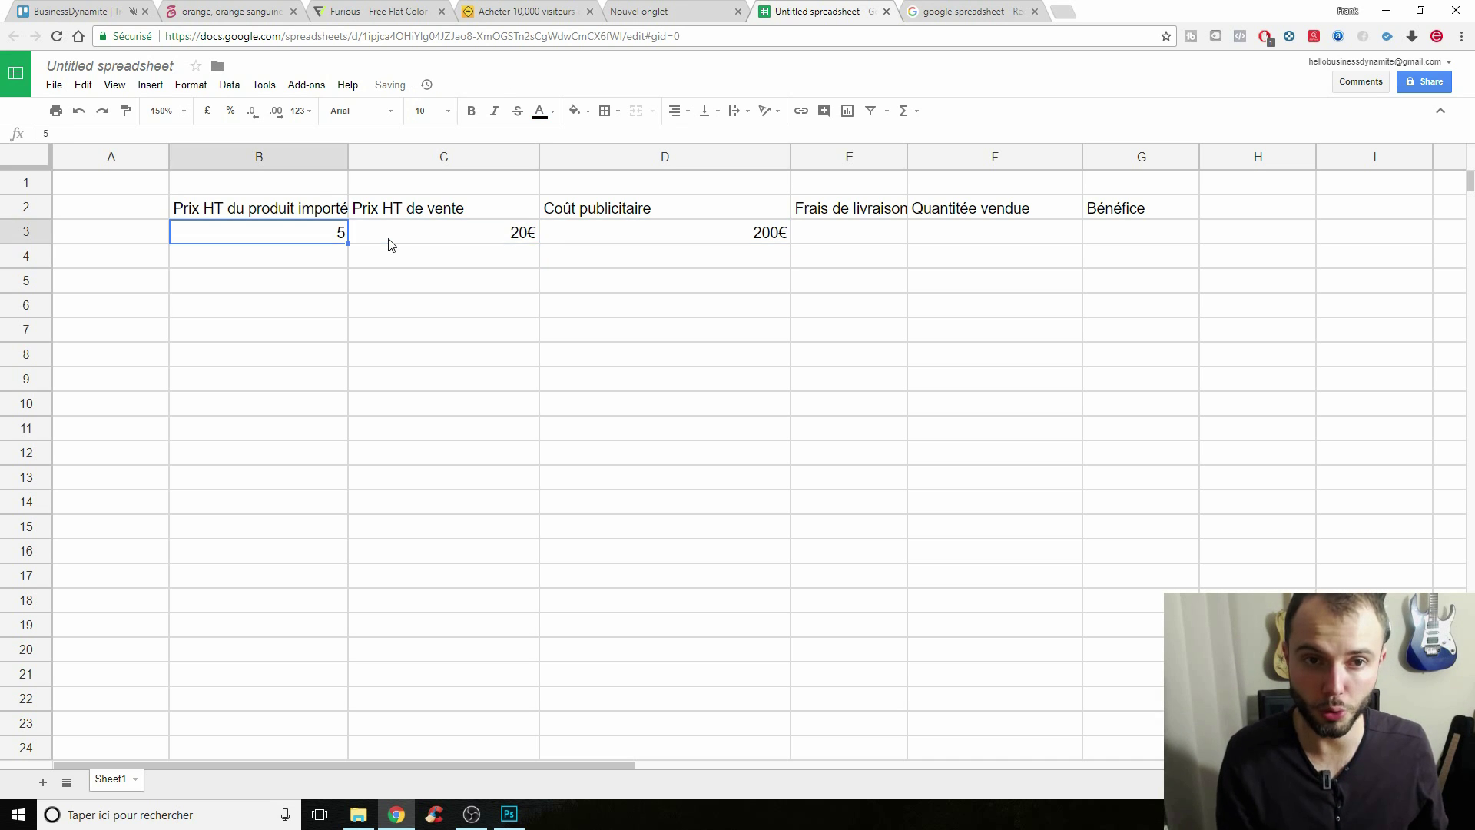
pyautogui.press('Return')
pyautogui.write('€')
pyautogui.press('Return')
# Widen column E to fit its header and enter 1€ under Frais de livraison in E3.
pyautogui.press('Up')
pyautogui.press('Right')
pyautogui.press('Right')
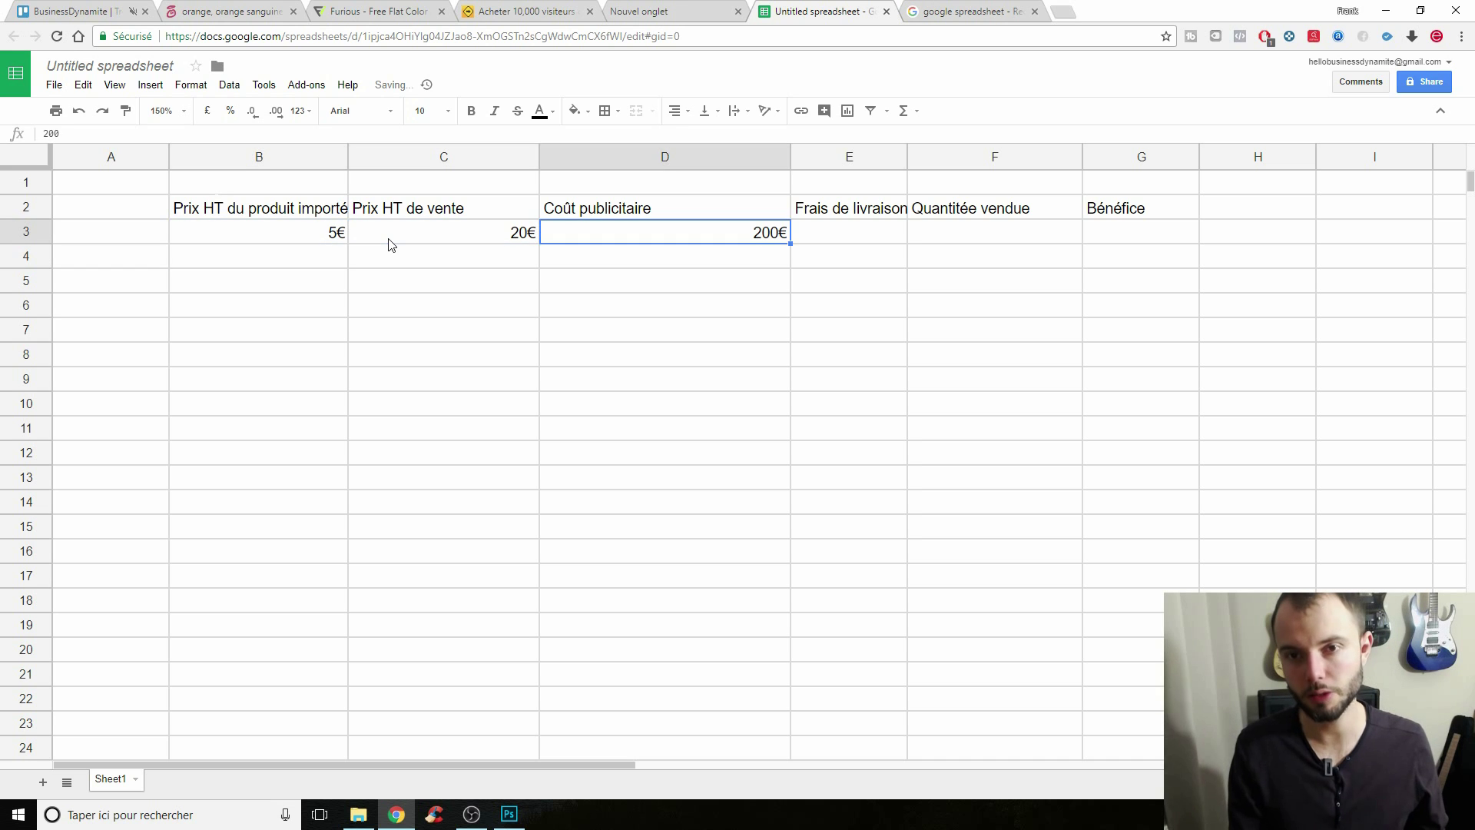
pyautogui.press('Right')
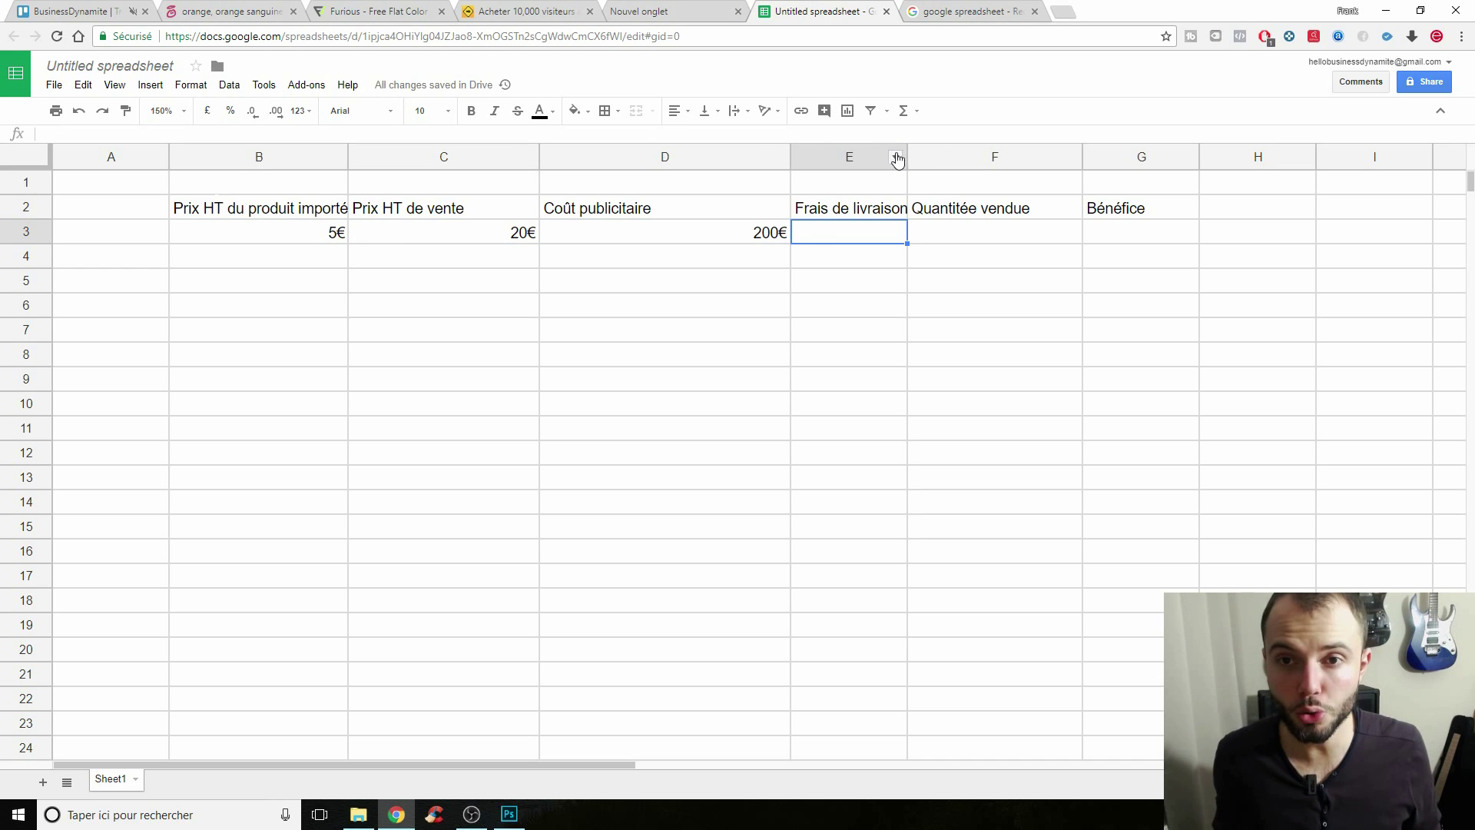
pyautogui.moveTo(907, 158); pyautogui.dragTo(944, 157)
pyautogui.write('1€')
pyautogui.press('Return')
pyautogui.write('!')
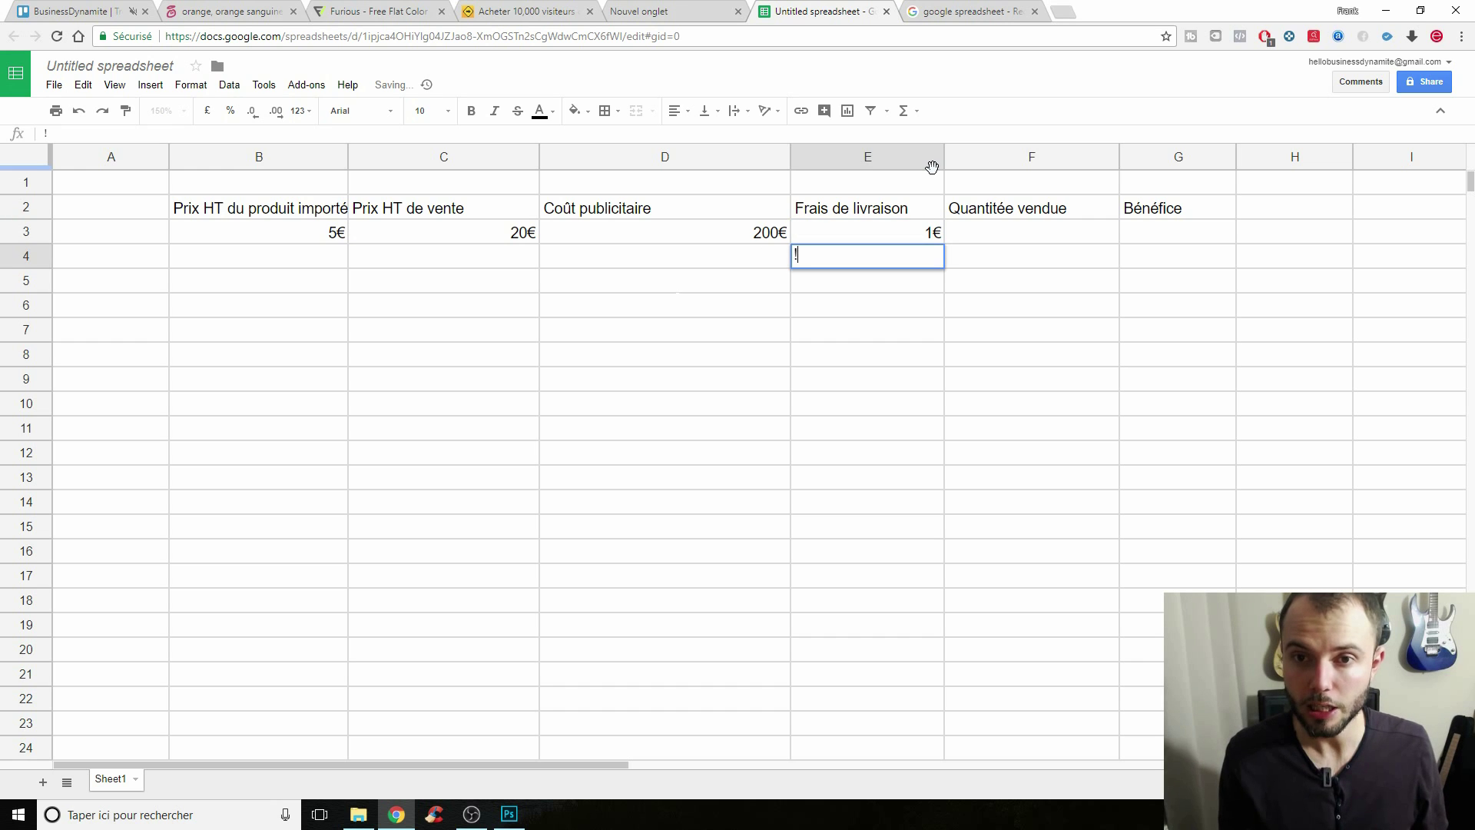
pyautogui.press('Escape')
# Enter 200 under Quantitée vendue in cell F3.
pyautogui.press('Up')
pyautogui.press('Right')
pyautogui.write('200')
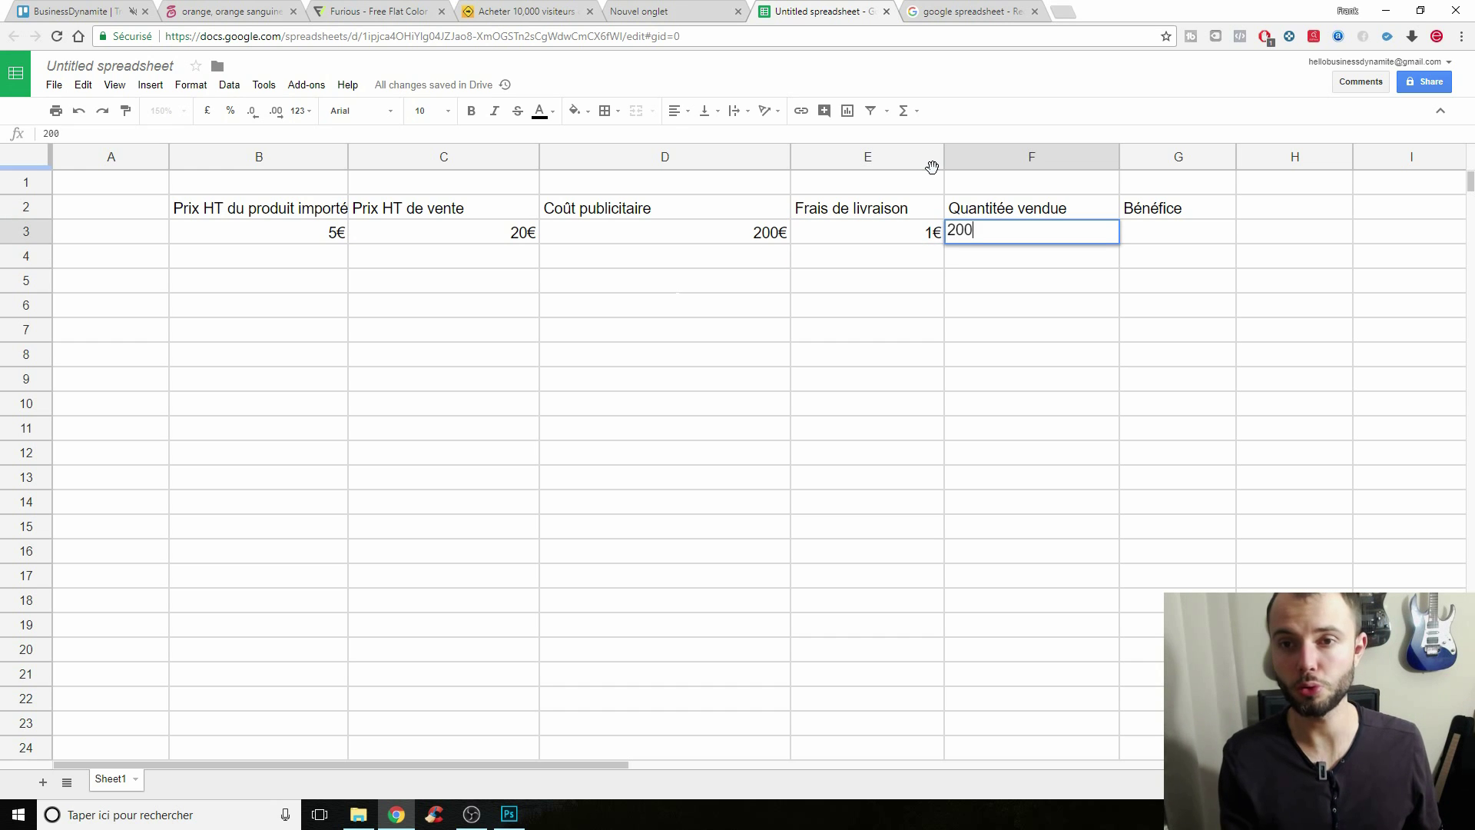
pyautogui.press('Return')
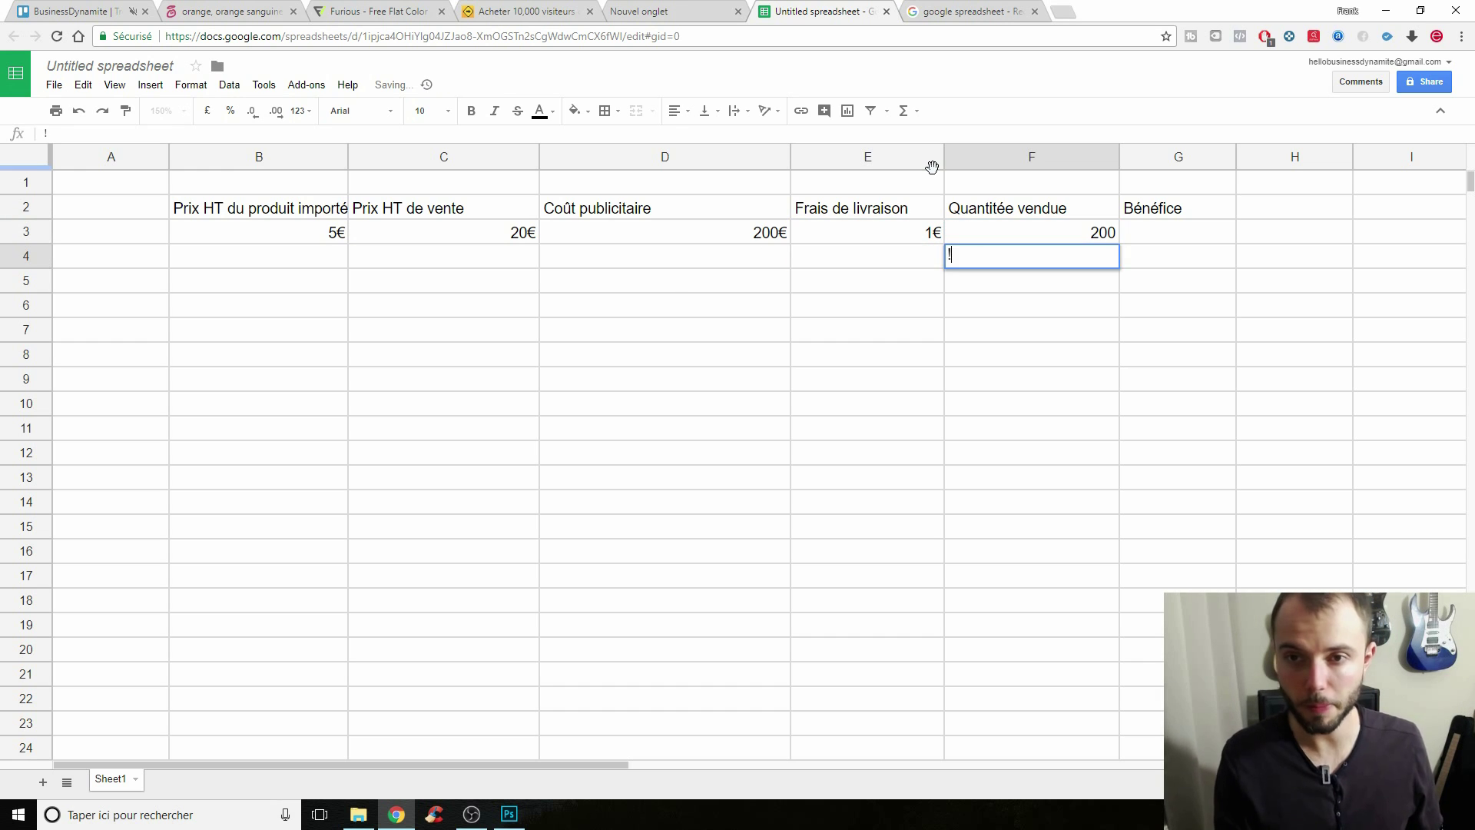
# Start a formula in G3 that multiplies the quantity sold by the imported product price, =F3*B3.
pyautogui.press('Up')
pyautogui.press('Right')
pyautogui.write('=')
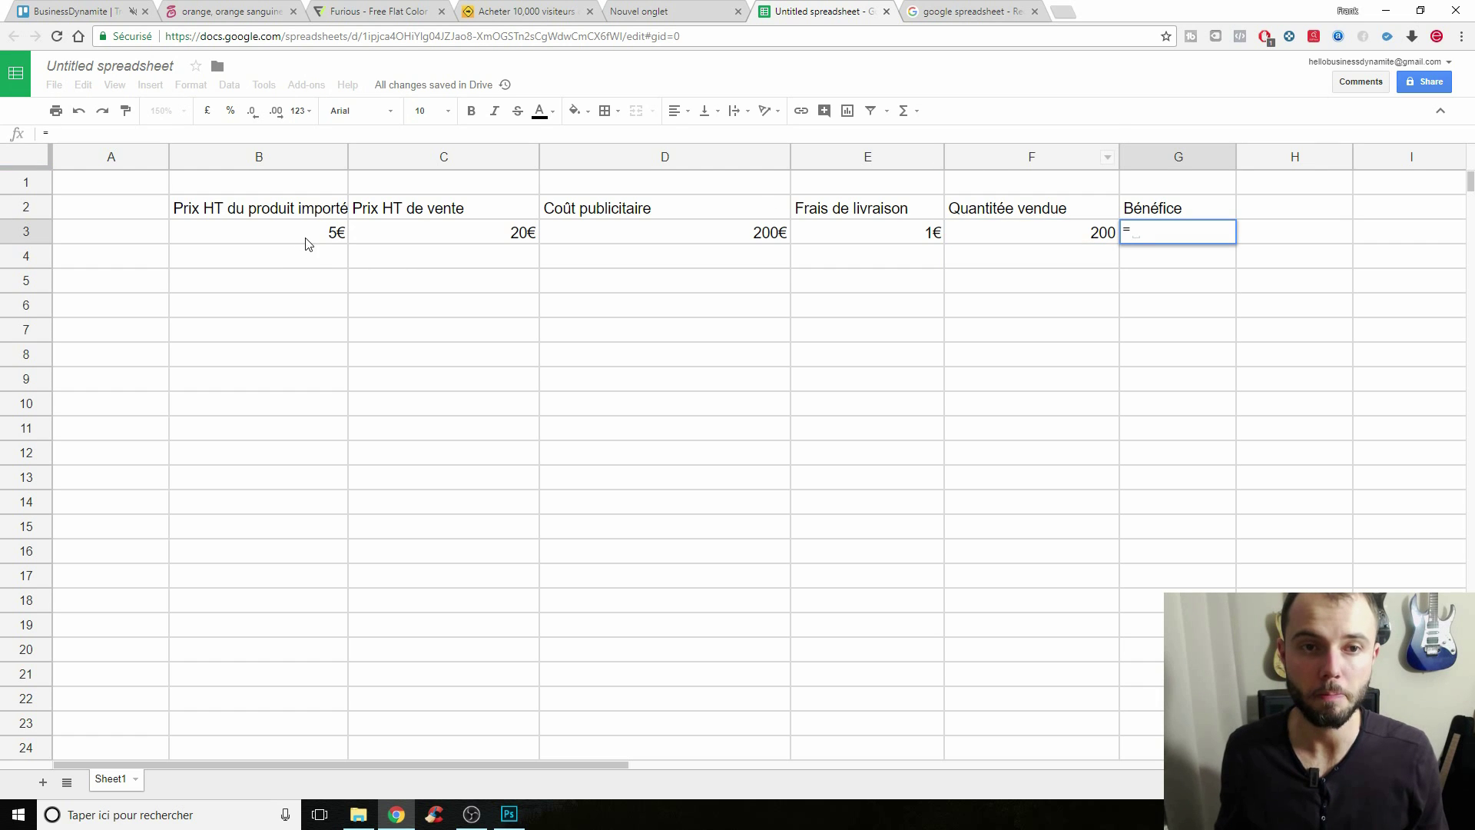
pyautogui.click(1055, 235)
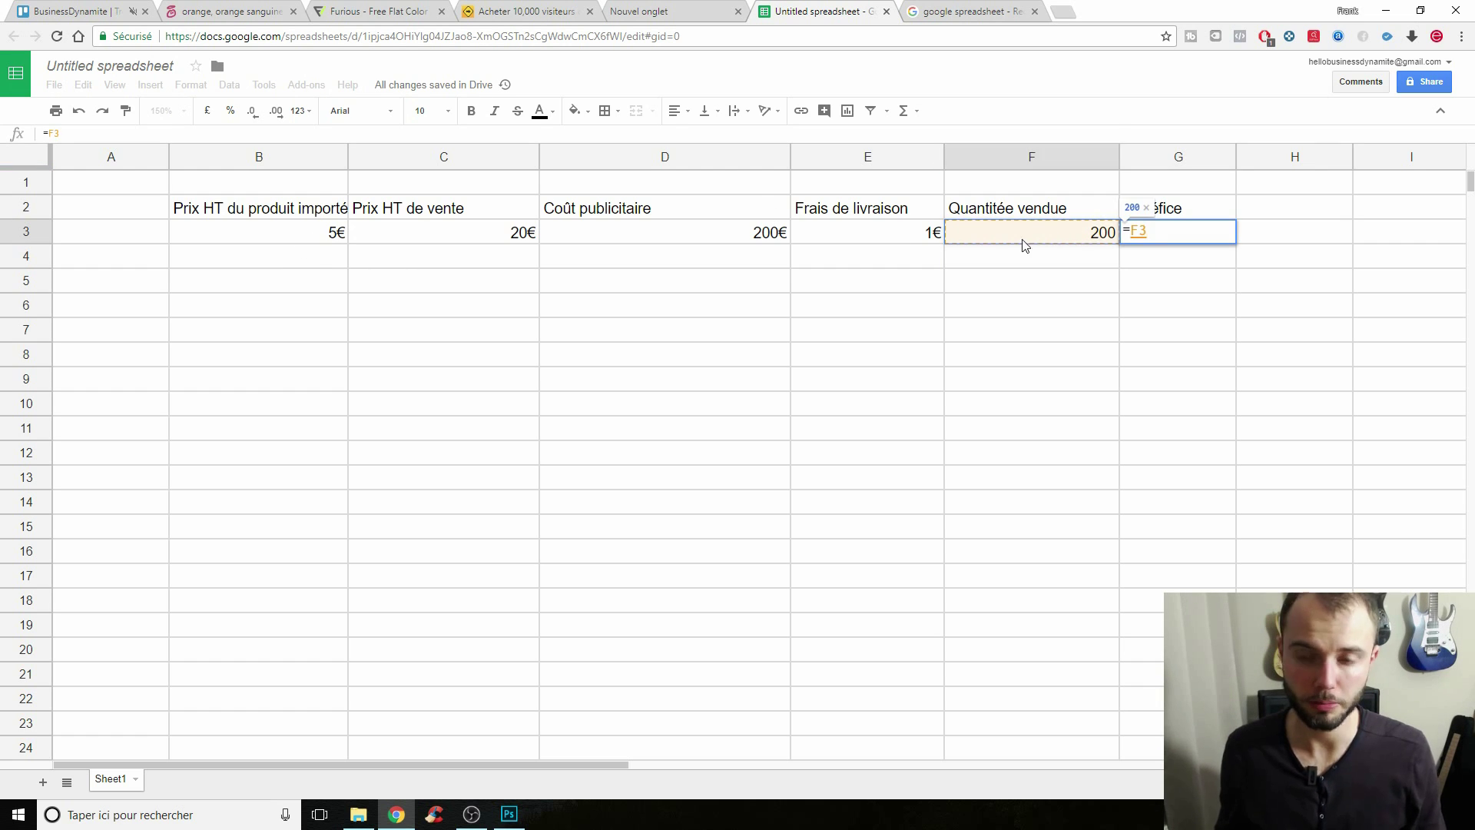
pyautogui.write('*')
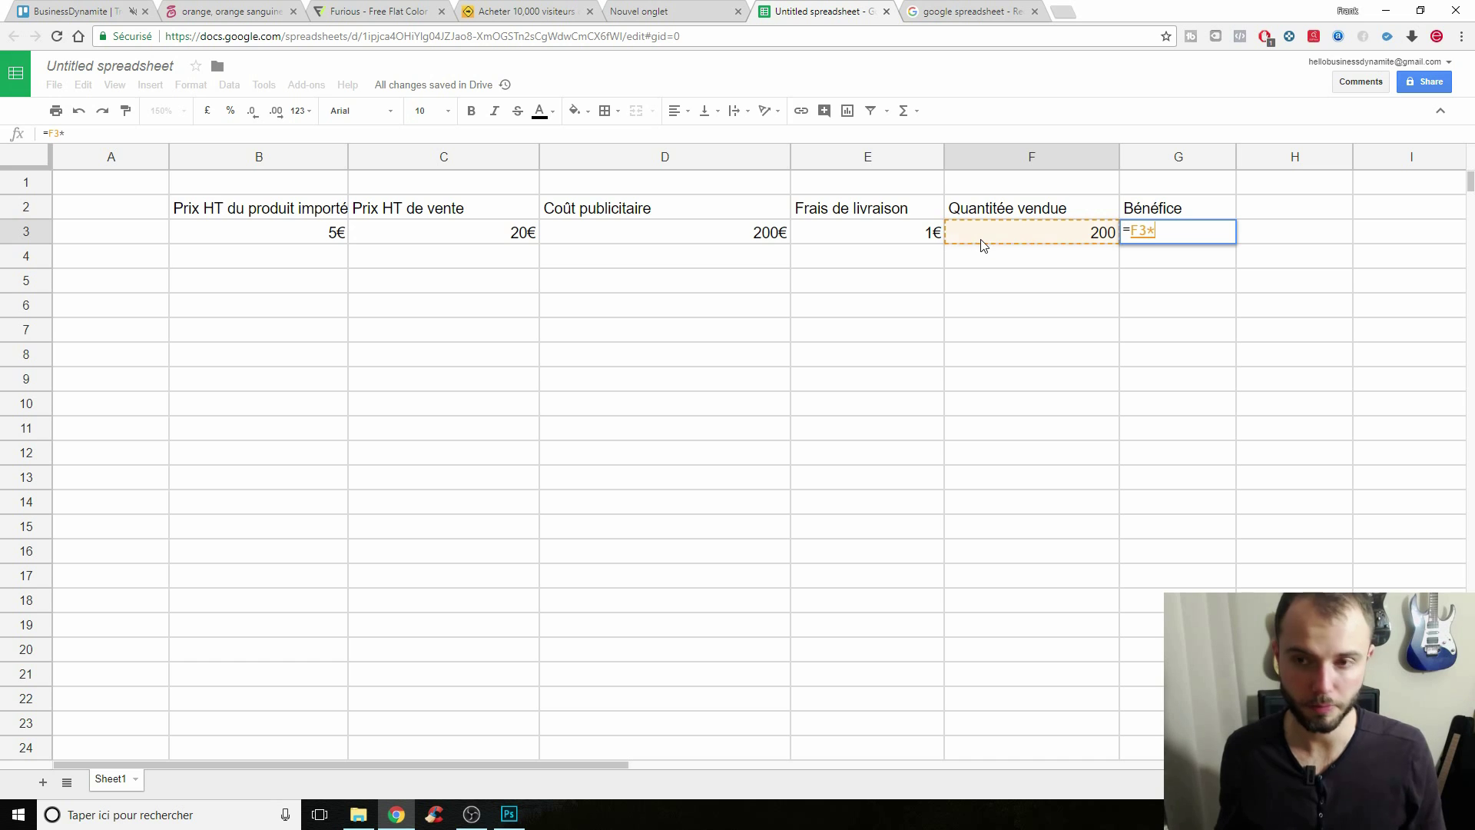
pyautogui.click(323, 242)
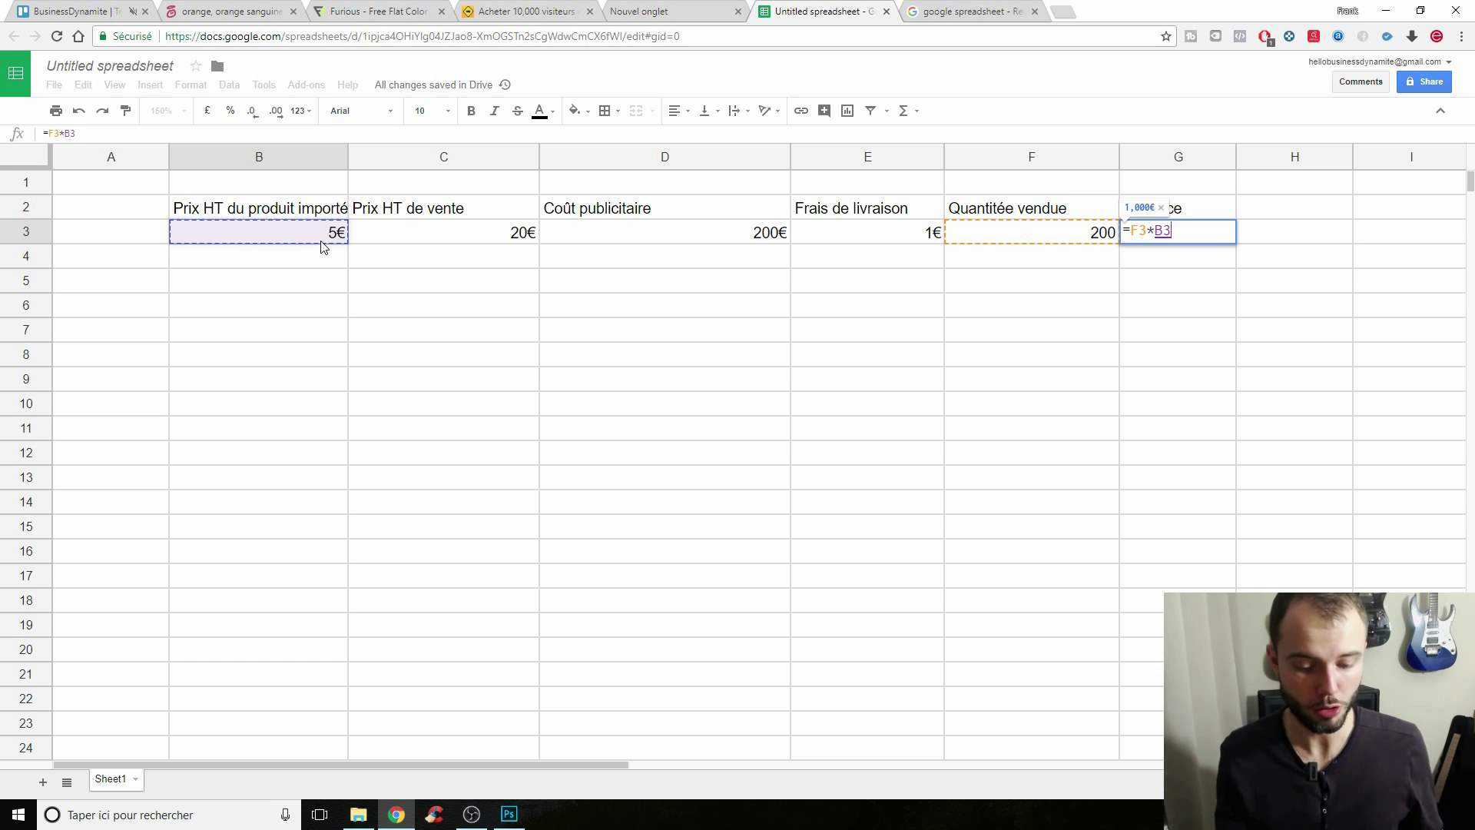
# Extend the G3 formula with the delivery costs for the quantity sold, giving =F3*B3+F3*E3.
pyautogui.write('+')
pyautogui.click(1088, 237)
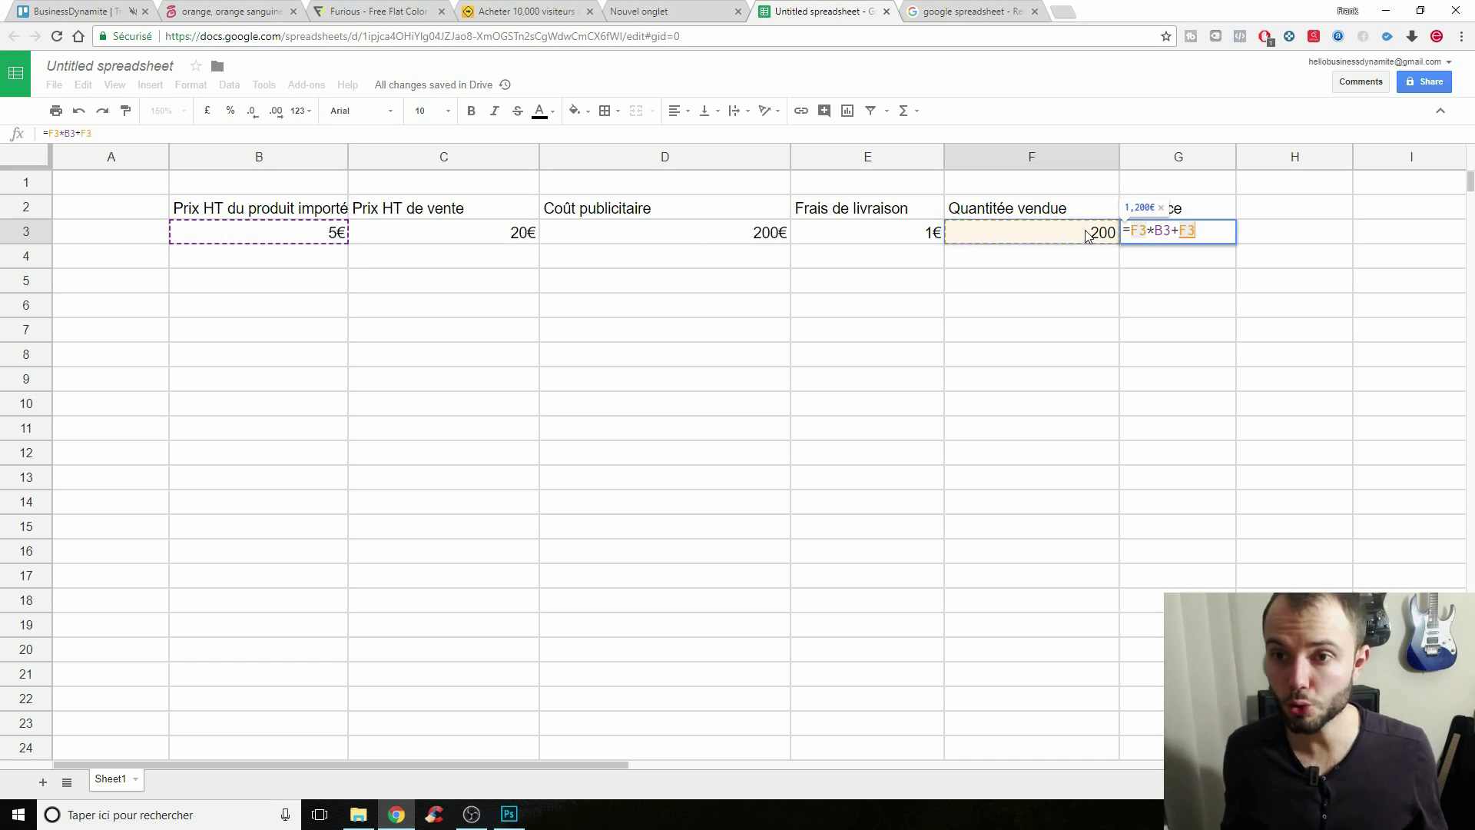
pyautogui.write('*')
pyautogui.click(892, 247)
pyautogui.hotkey('shift', 'Right')
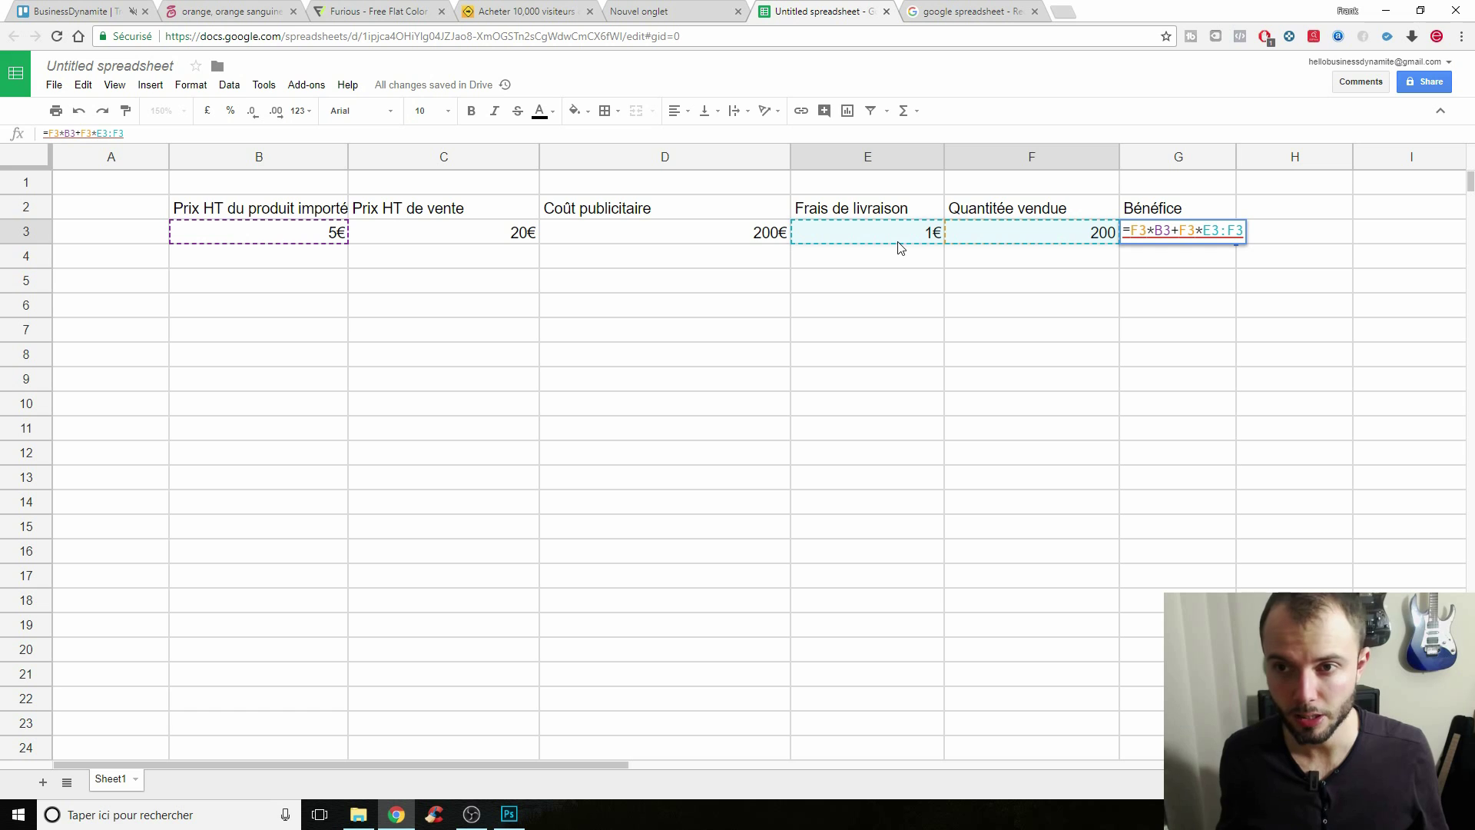
pyautogui.click(1126, 233)
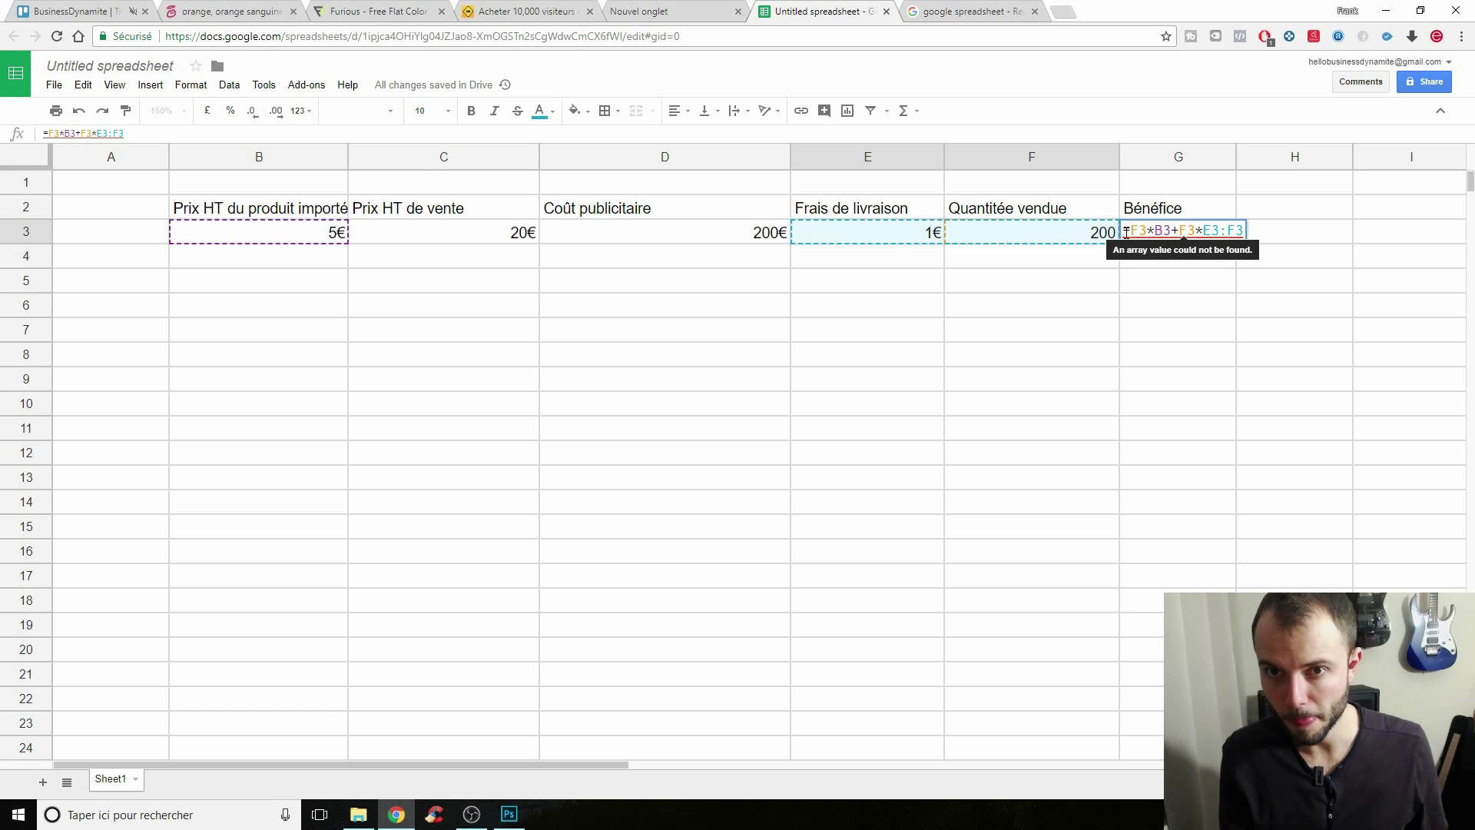
pyautogui.press('BackSpace')
pyautogui.press('BackSpace')
pyautogui.press('Delete')
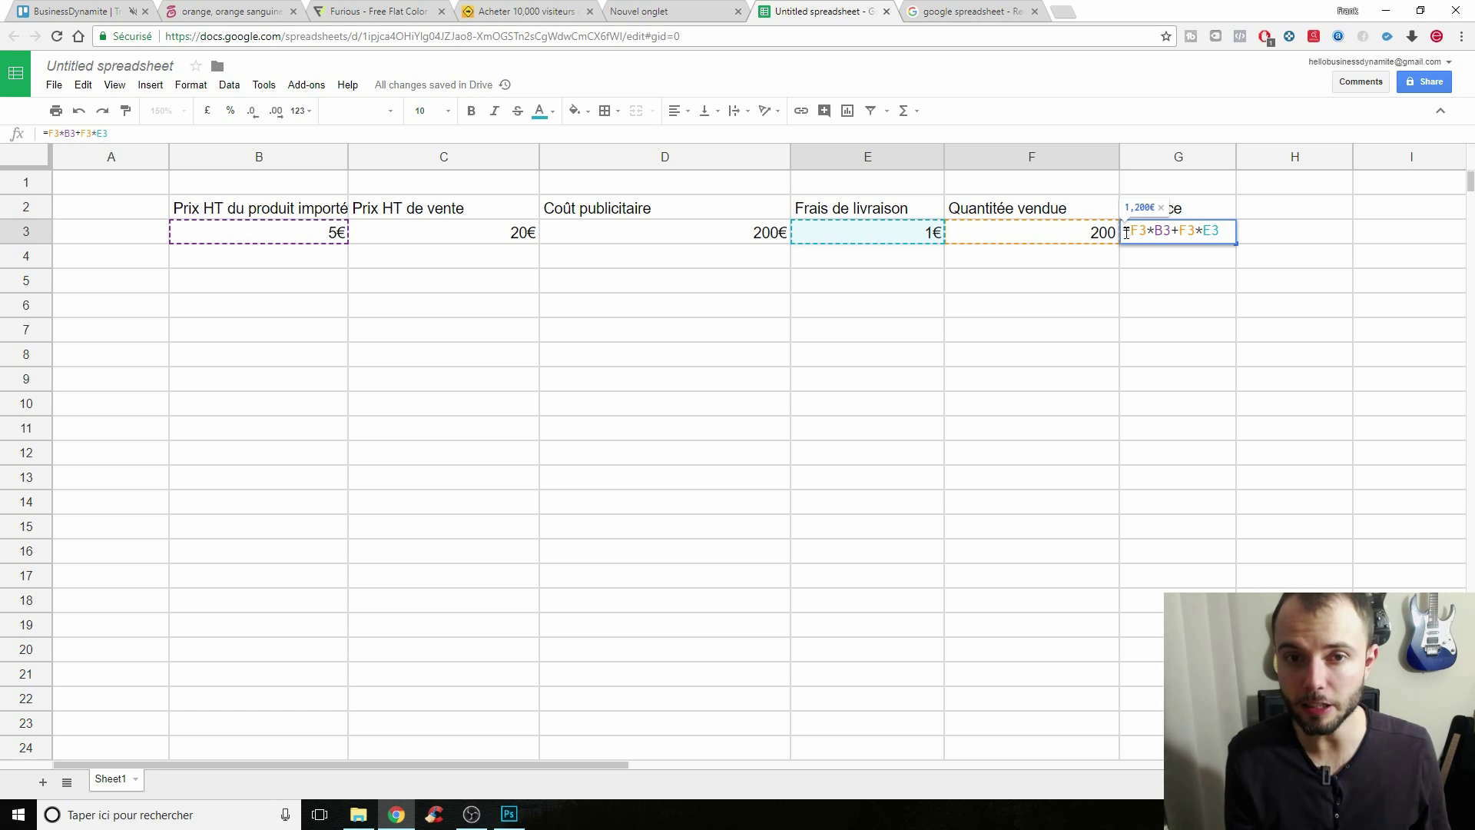
# Complete the G3 formula by adding the advertising cost, giving =F3*B3+F3*E3+D3.
pyautogui.write('+')
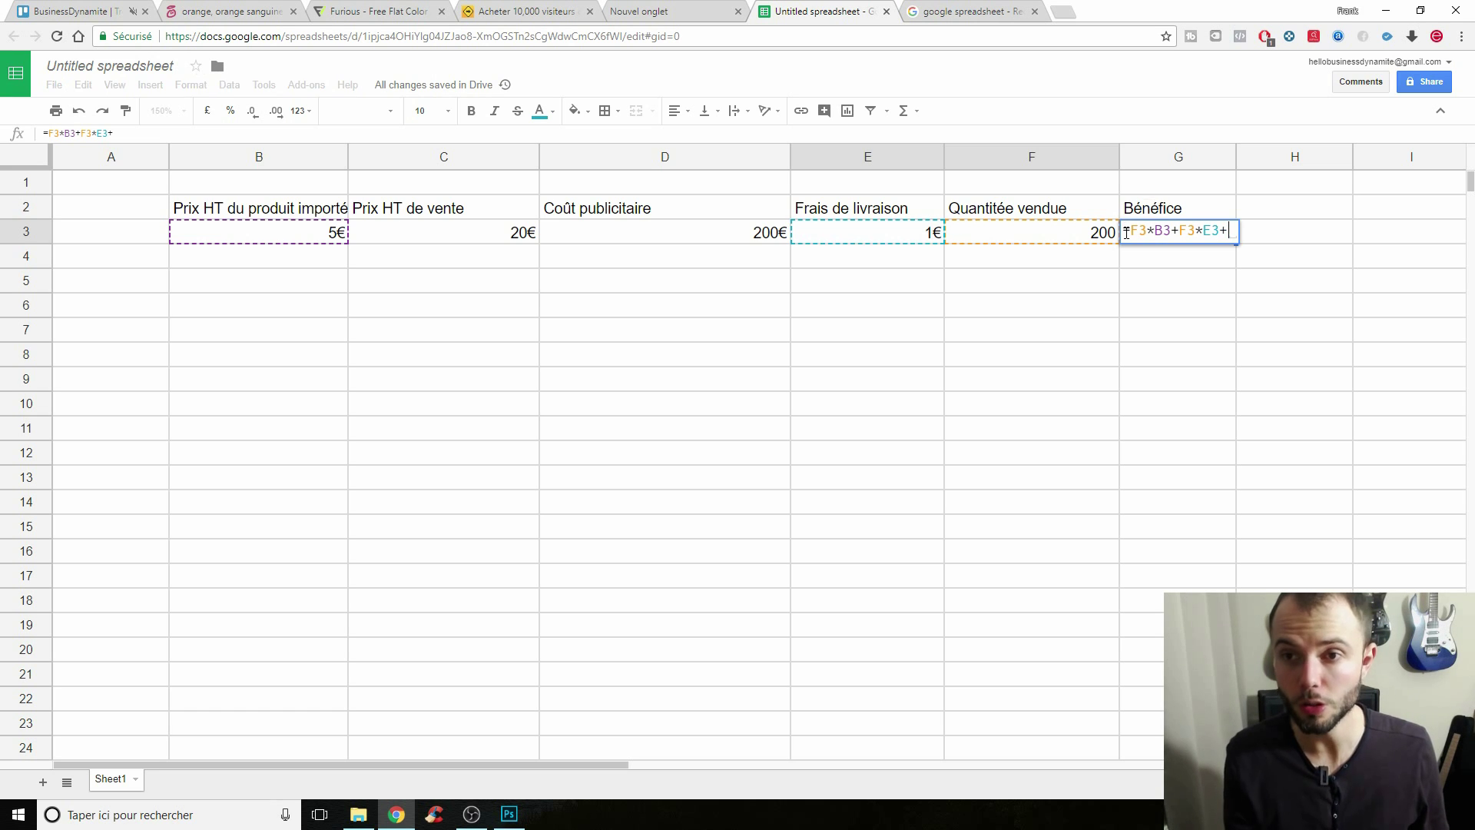
pyautogui.click(743, 242)
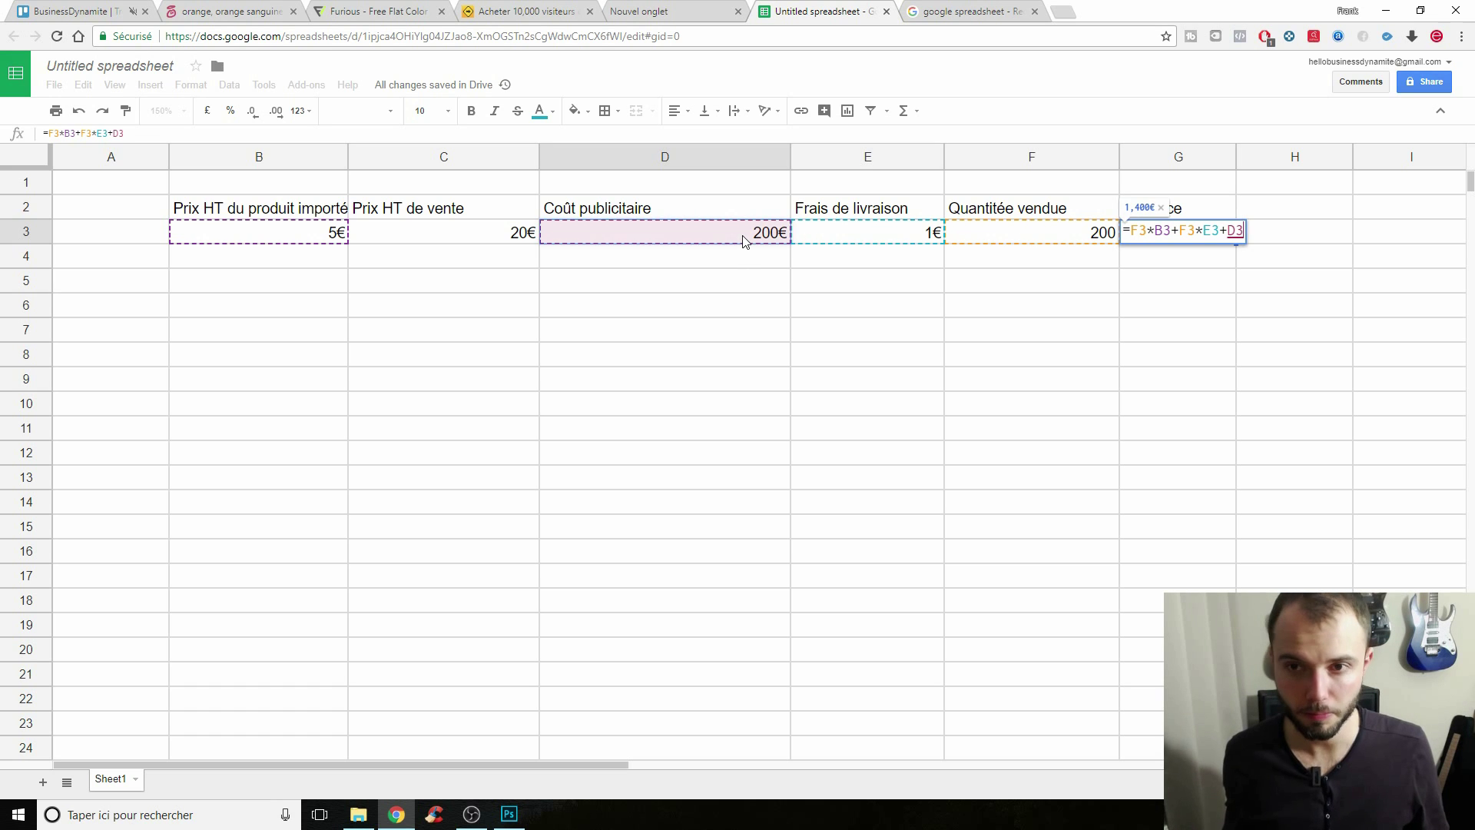
pyautogui.press('Return')
# Rename the header in cell G2 as "Coût".
pyautogui.press('Up')
pyautogui.press('Up')
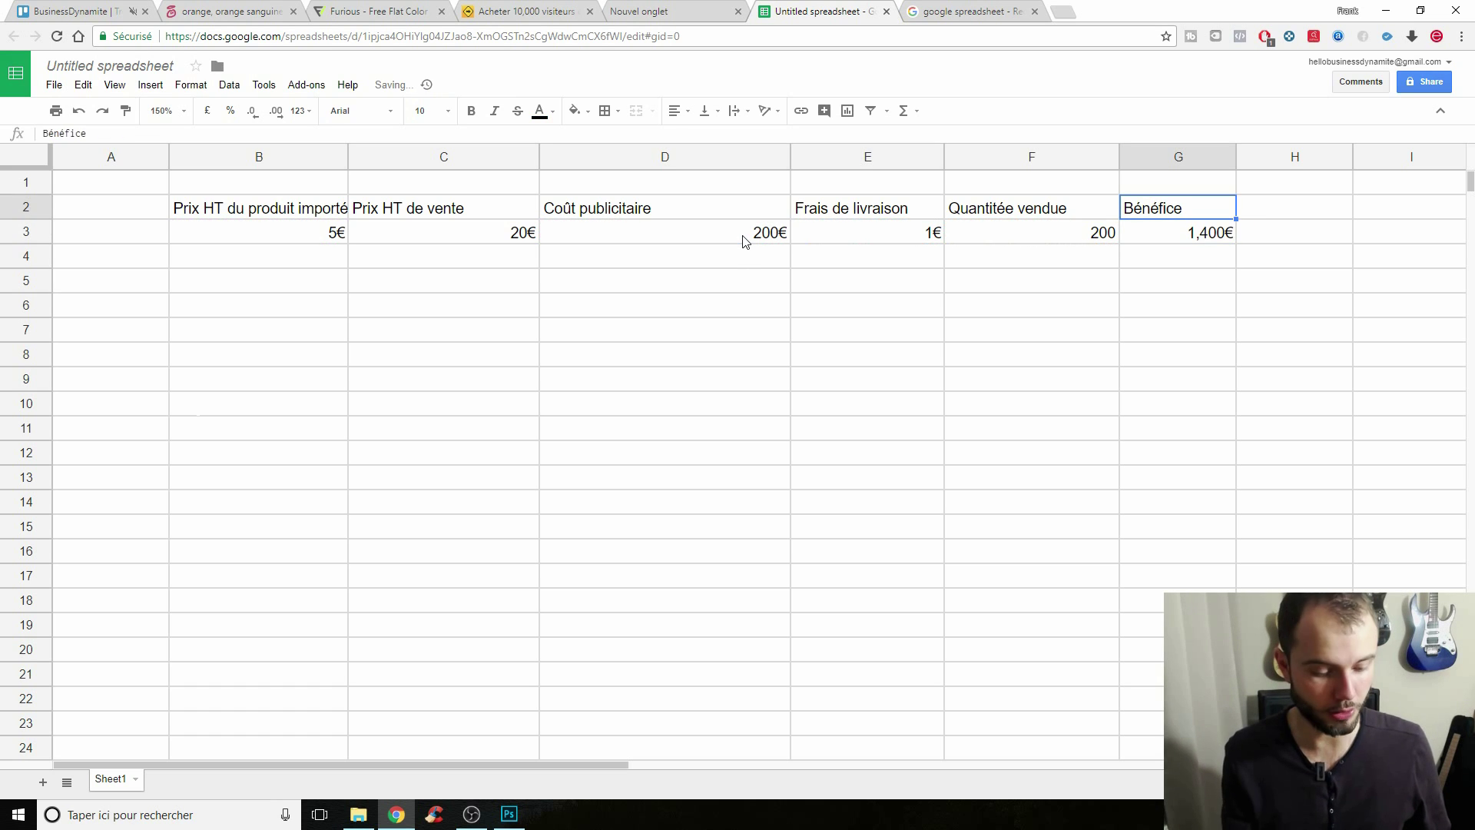
pyautogui.write('Coût')
pyautogui.press('Return')
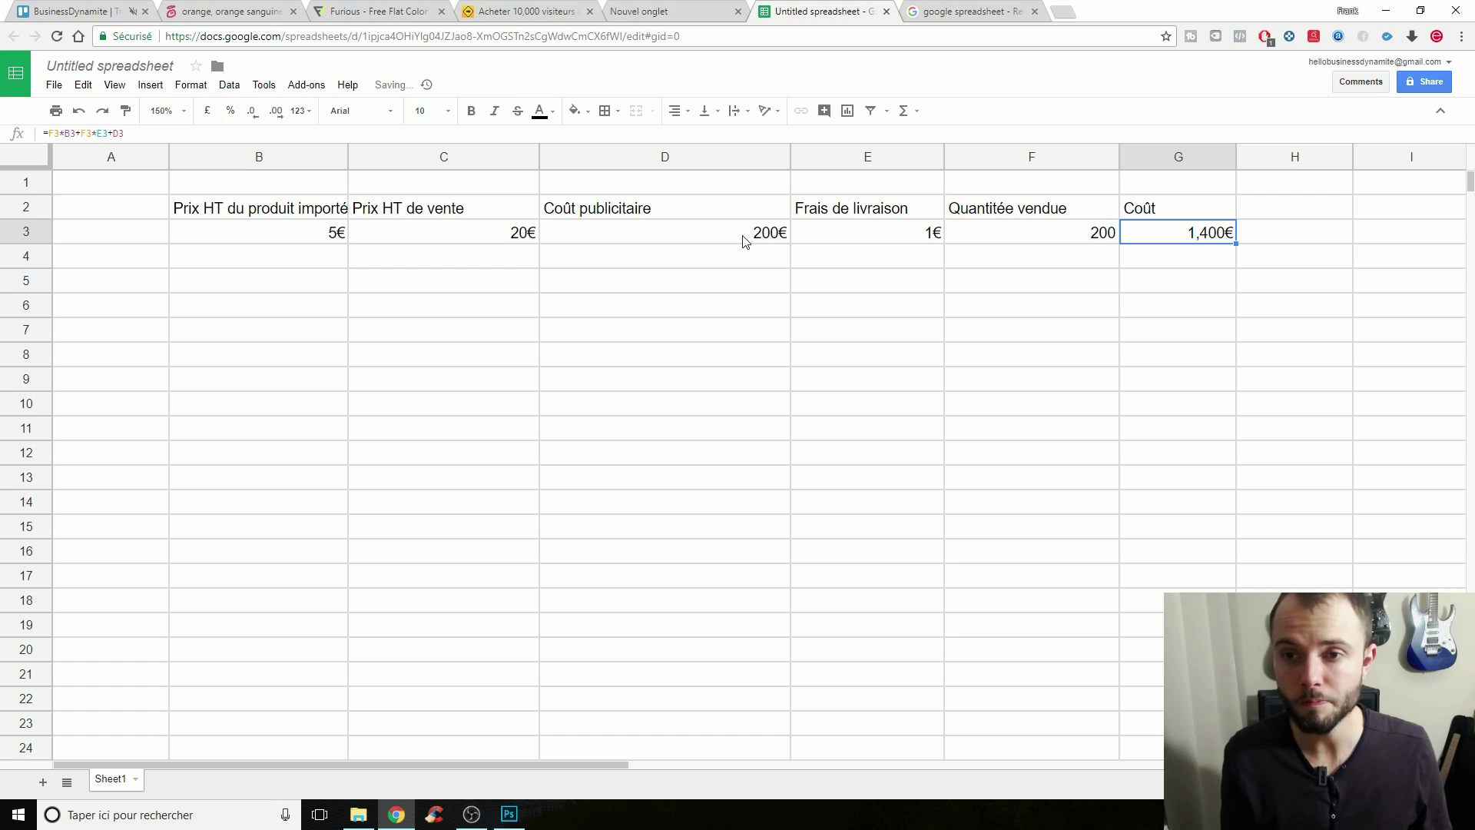
# Add the headers "Gains" in cell H2 and "Bénéfices" in cell I2.
pyautogui.press('Up')
pyautogui.press('Right')
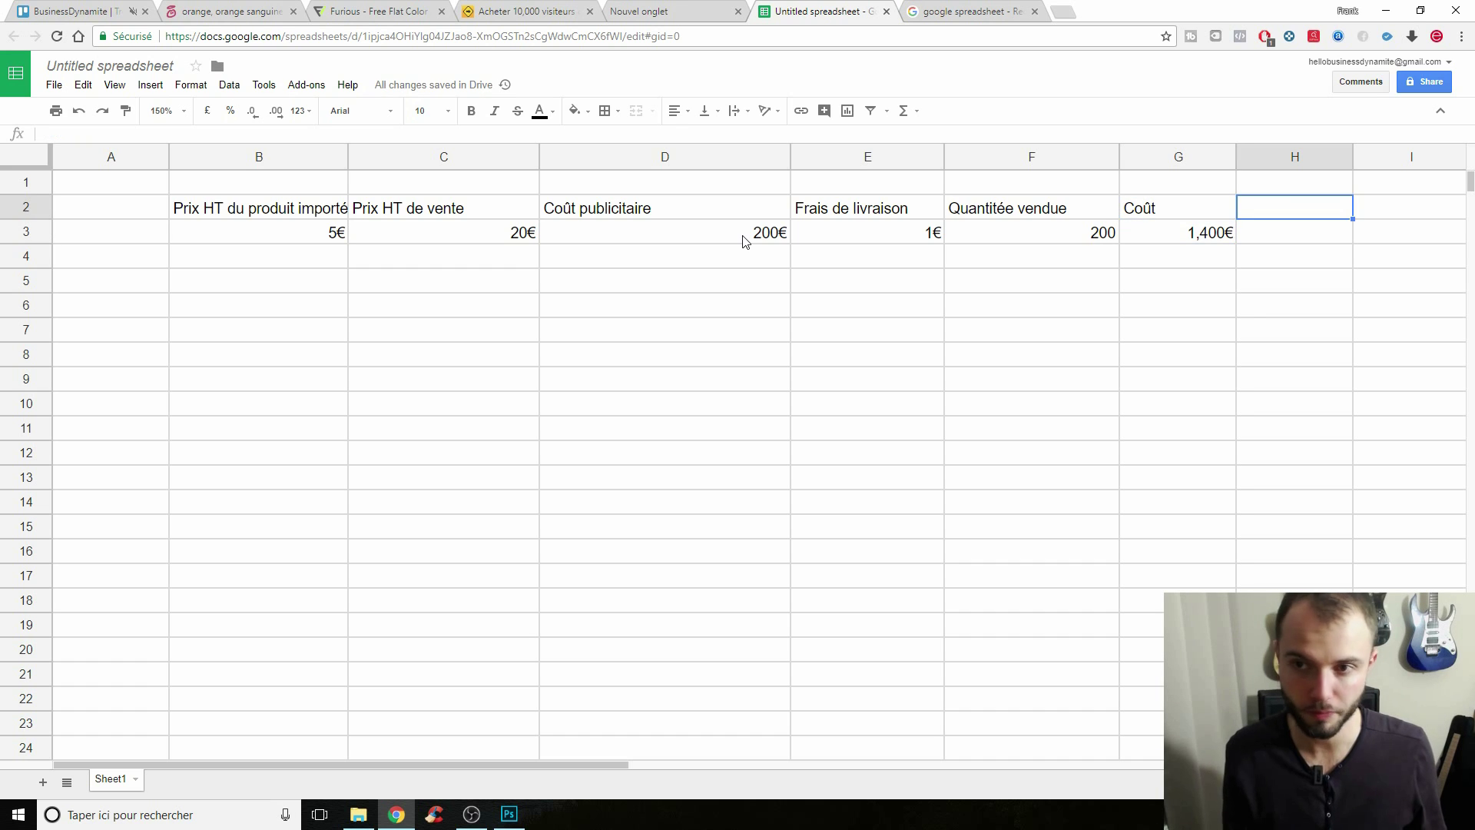
pyautogui.write('Gains')
pyautogui.press('Return')
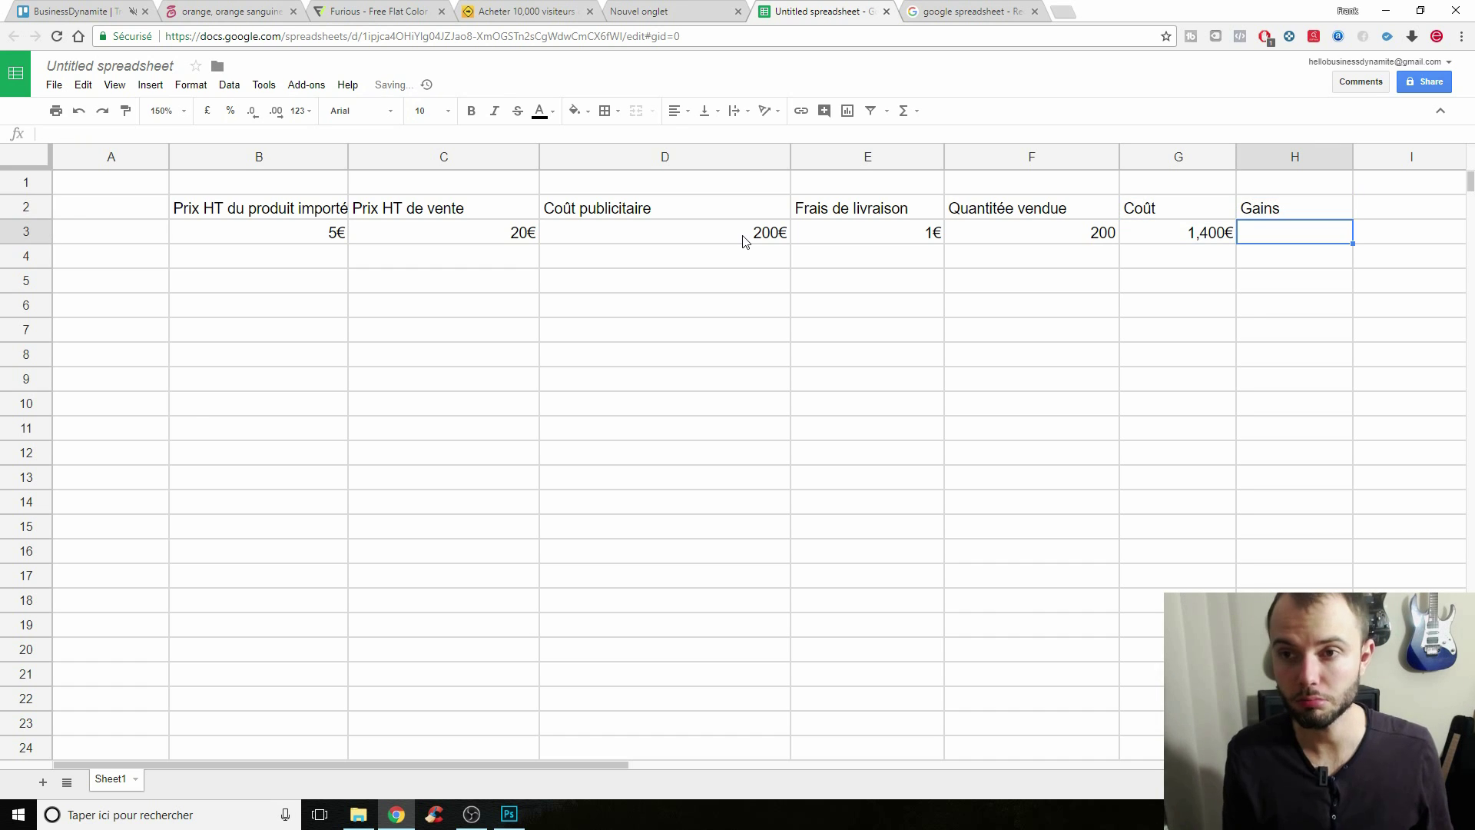
pyautogui.press('Up')
pyautogui.press('Right')
pyautogui.write('Bénéfices')
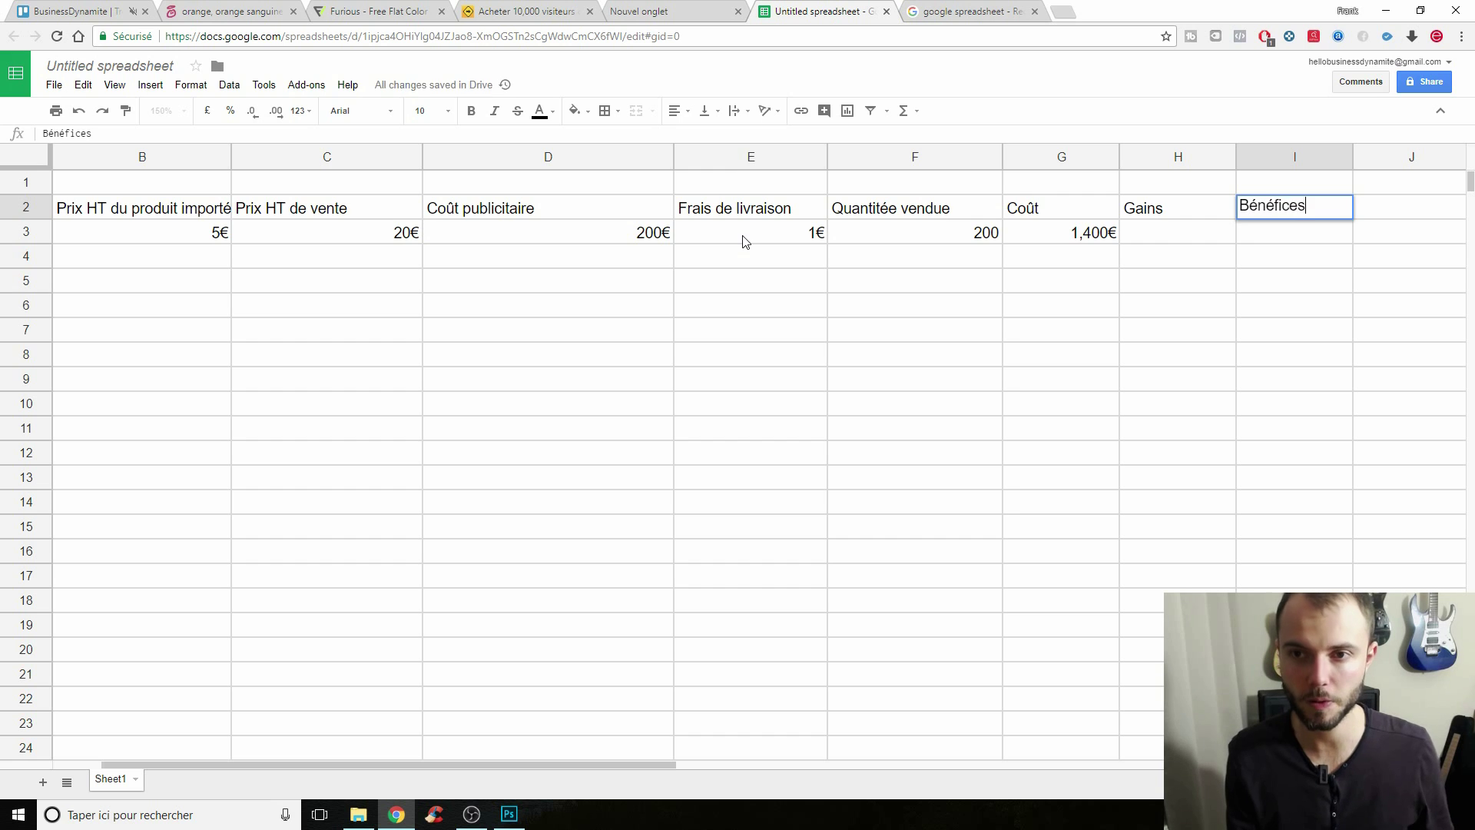
pyautogui.press('Return')
# Go over the row 3 values back to the product prices and return to the empty Gains cell.
pyautogui.press('Left')
pyautogui.press('Left')
pyautogui.press('Left')
pyautogui.press('Left')
pyautogui.press('Left')
pyautogui.press('Left')
pyautogui.press('Left')
pyautogui.press('Left')
pyautogui.press('Right')
pyautogui.press('Right')
pyautogui.press('Right')
pyautogui.press('Right')
pyautogui.press('Right')
pyautogui.press('Right')
pyautogui.press('Right')
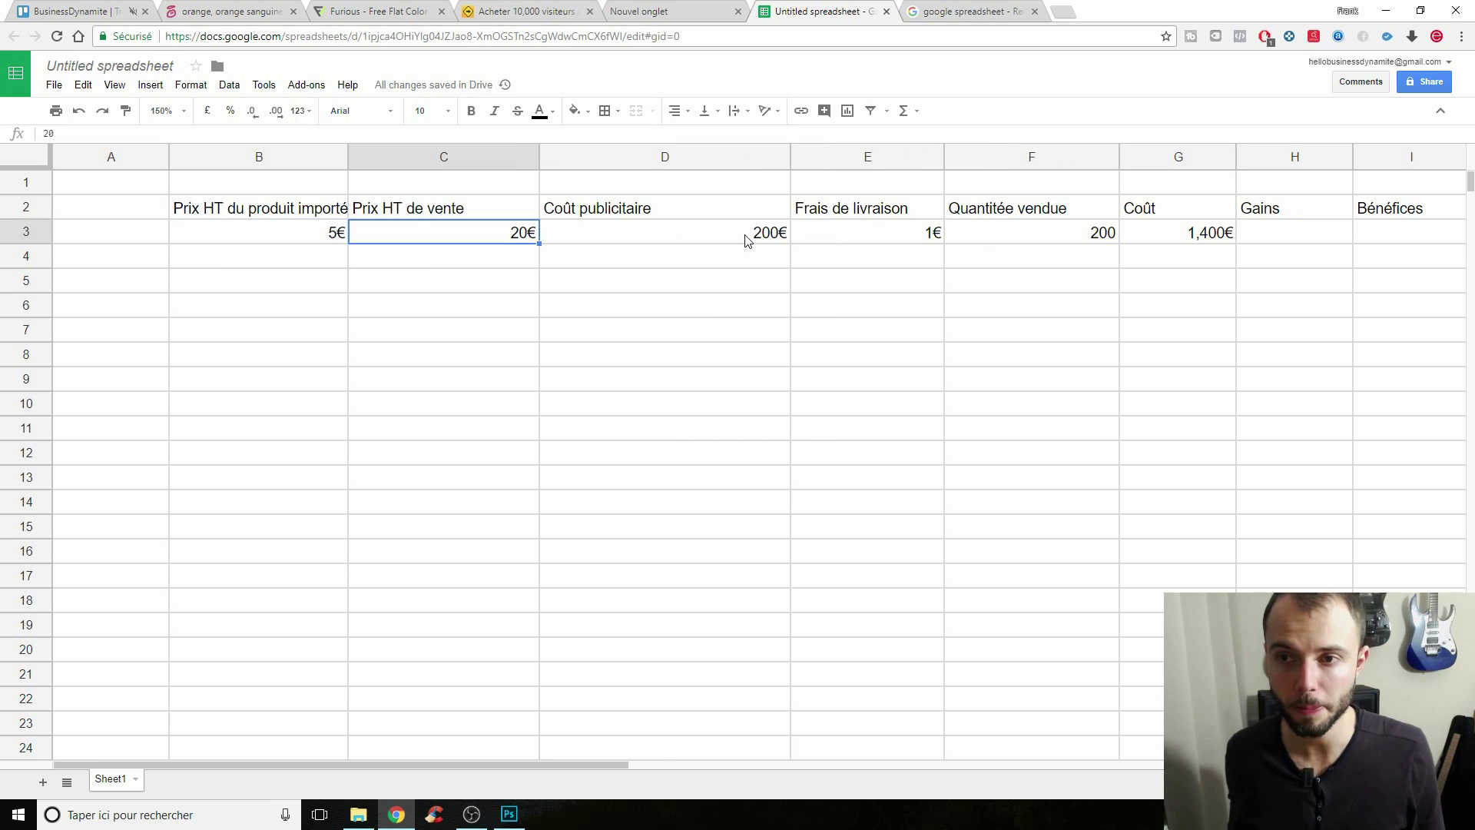
# Calculate the gains in H3 by multiplying quantity sold by selling price with =F3*C3.
pyautogui.write('=')
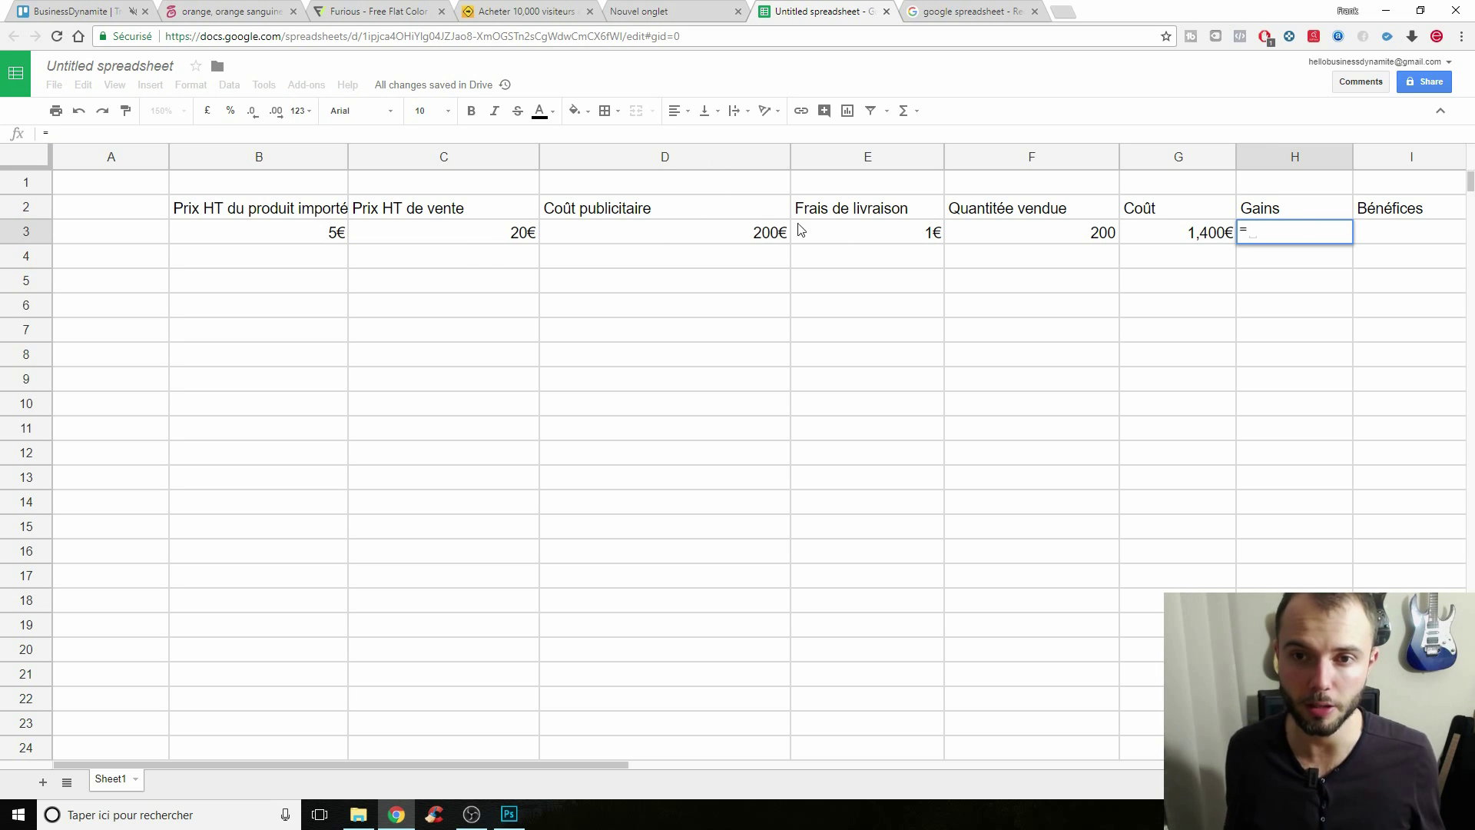
pyautogui.click(1047, 237)
pyautogui.write('*')
pyautogui.click(522, 238)
pyautogui.press('Return')
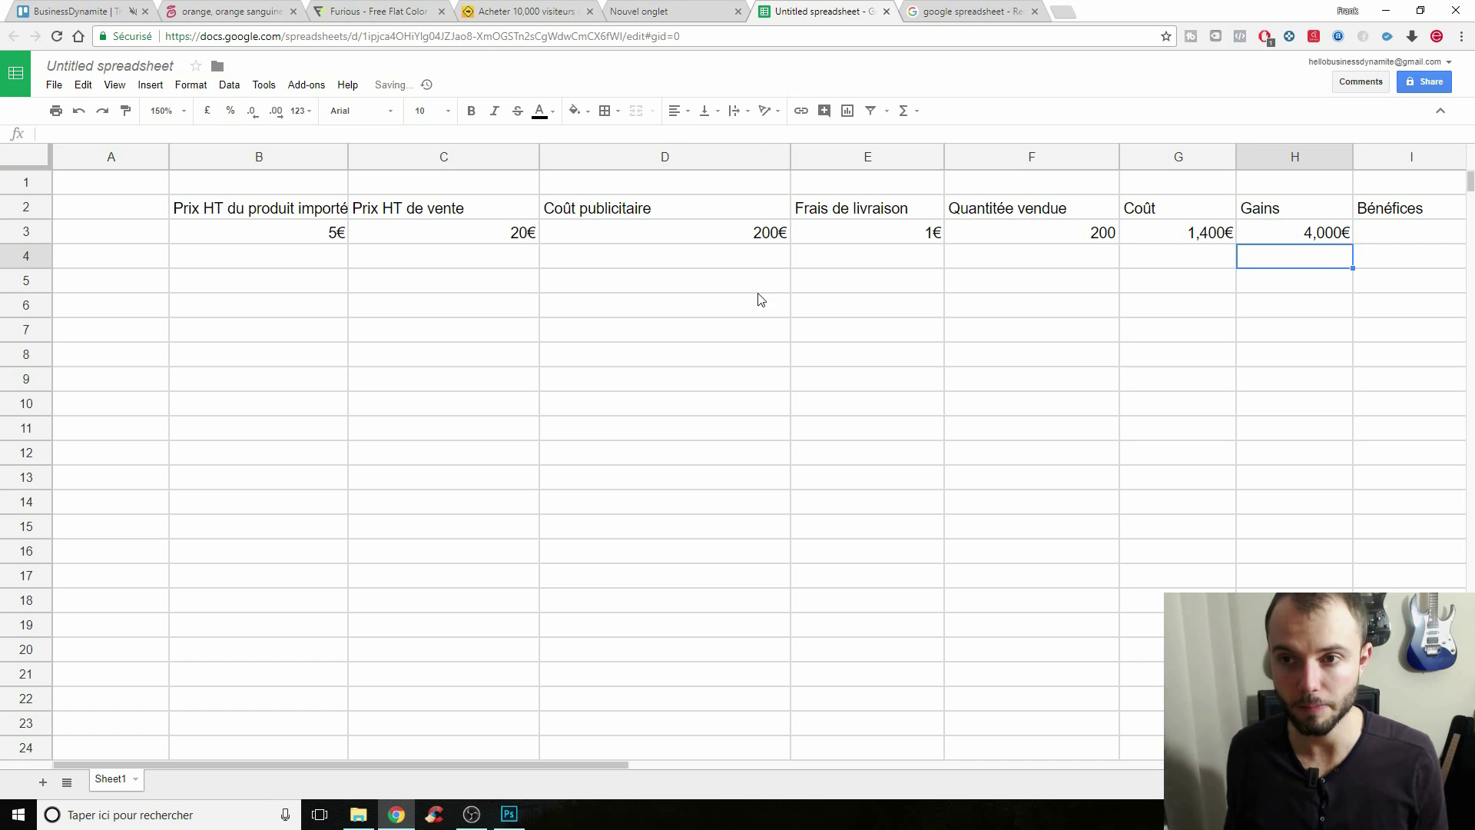
# Calculate the profit under Bénéfices in I3 by subtracting the cost from the gains with =H3-G3.
pyautogui.press('Up')
pyautogui.press('Right')
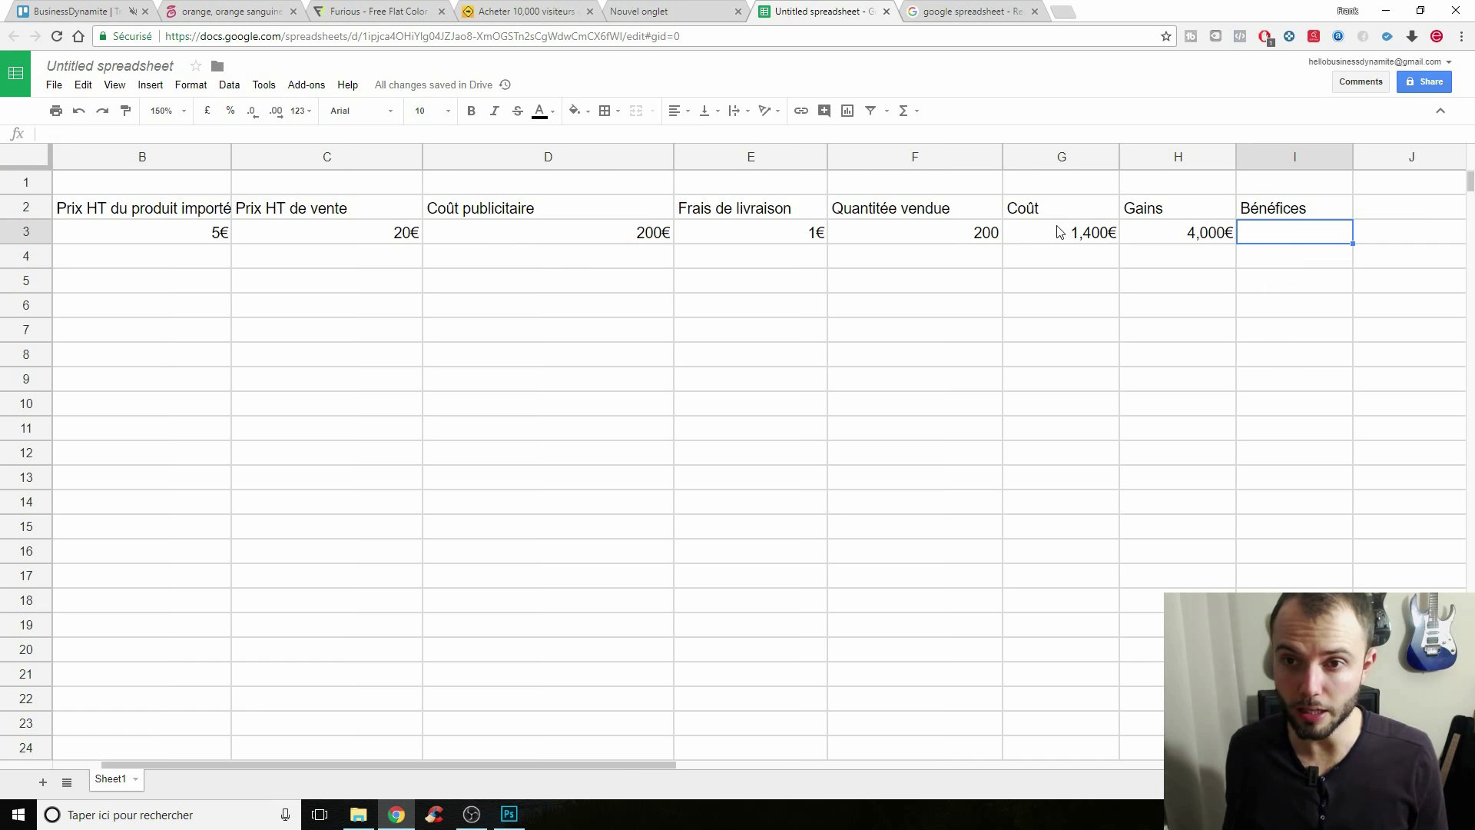
pyautogui.write('=')
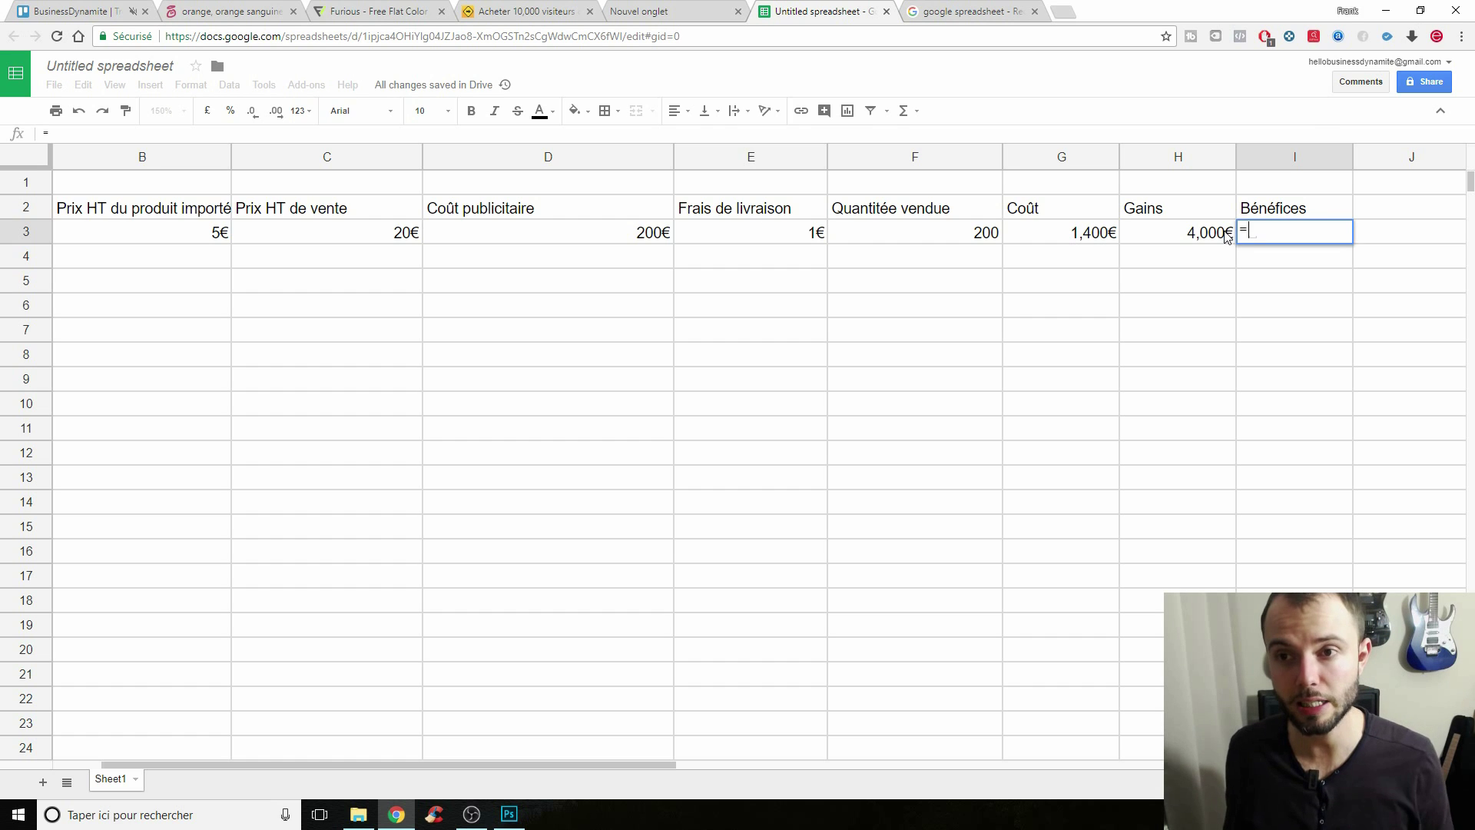
pyautogui.click(1204, 243)
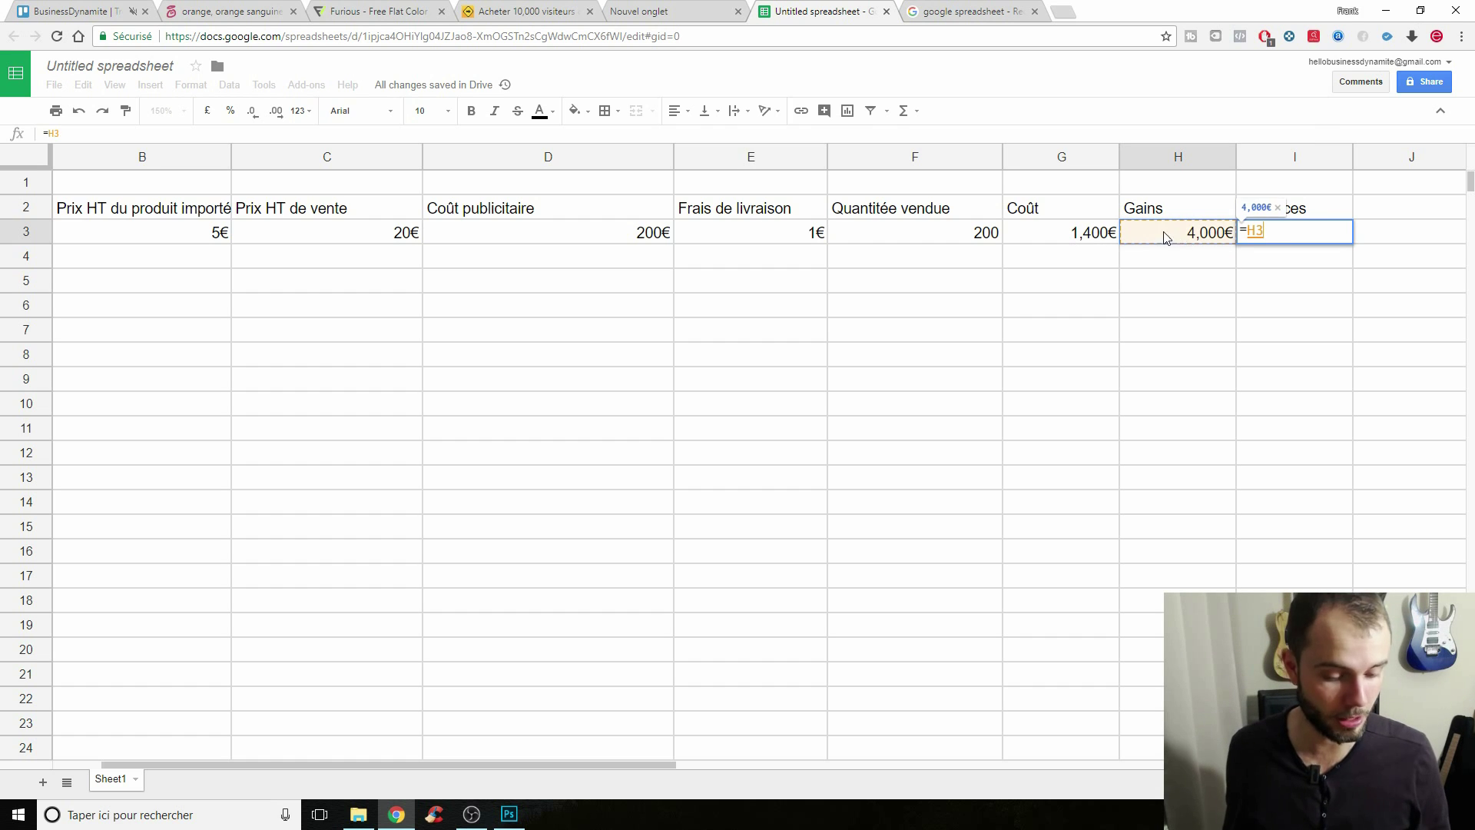
pyautogui.write('-')
pyautogui.click(1059, 238)
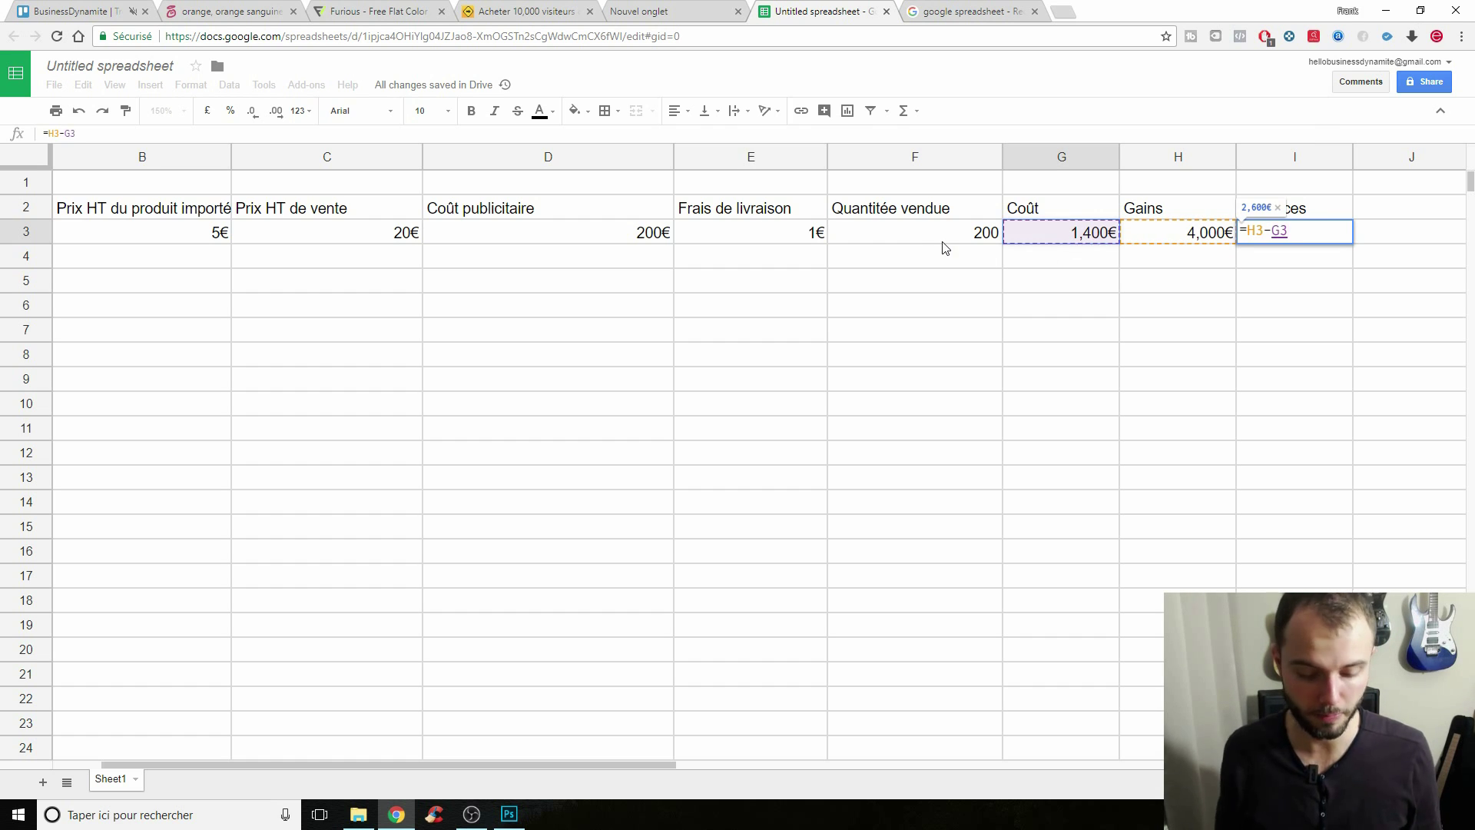
pyautogui.press('Return')
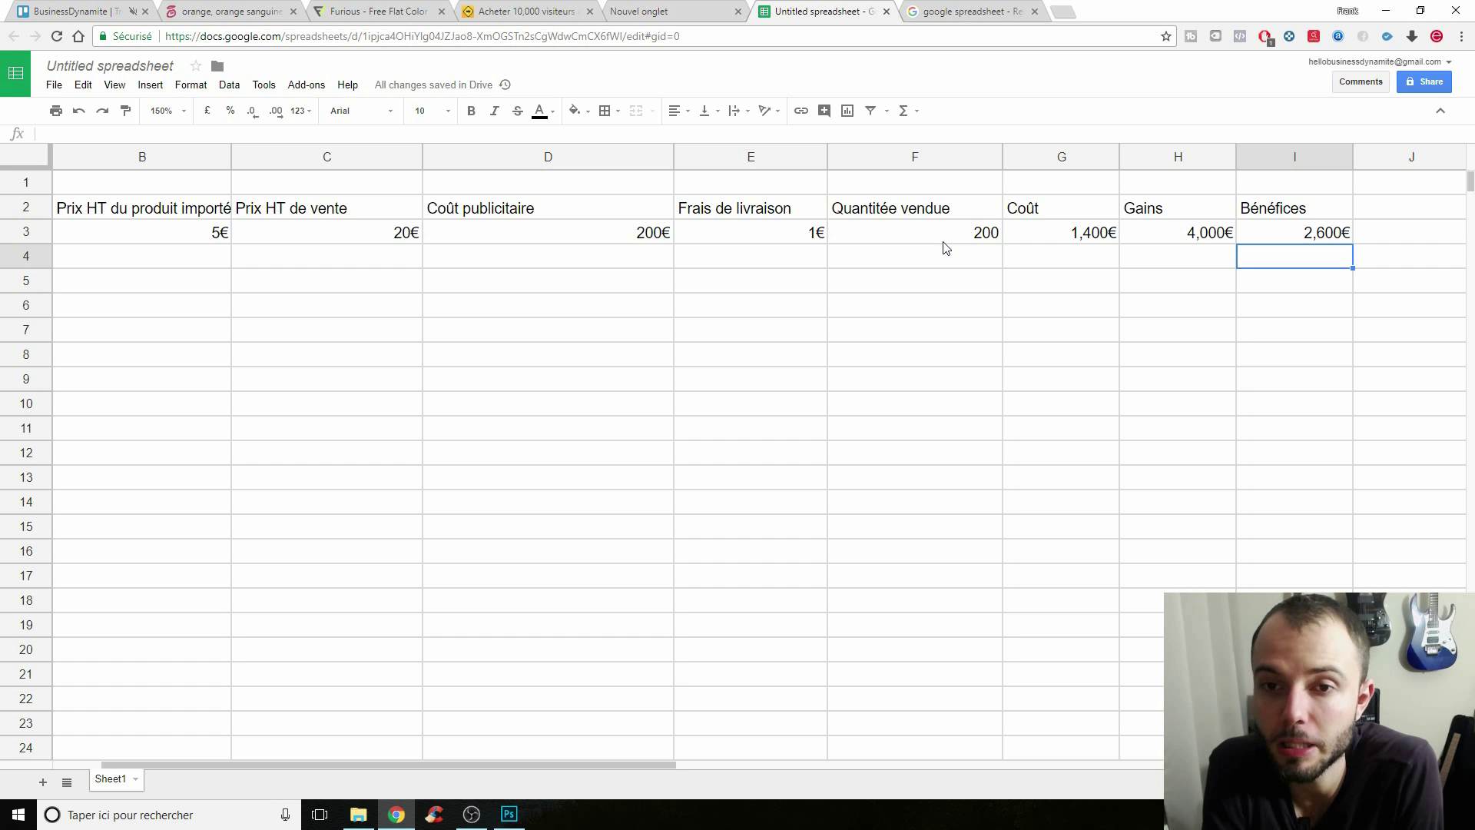
# Change the Quantitée vendue value in F3 to 100.
pyautogui.press('Up')
pyautogui.press('Left')
pyautogui.press('Left')
pyautogui.press('Left')
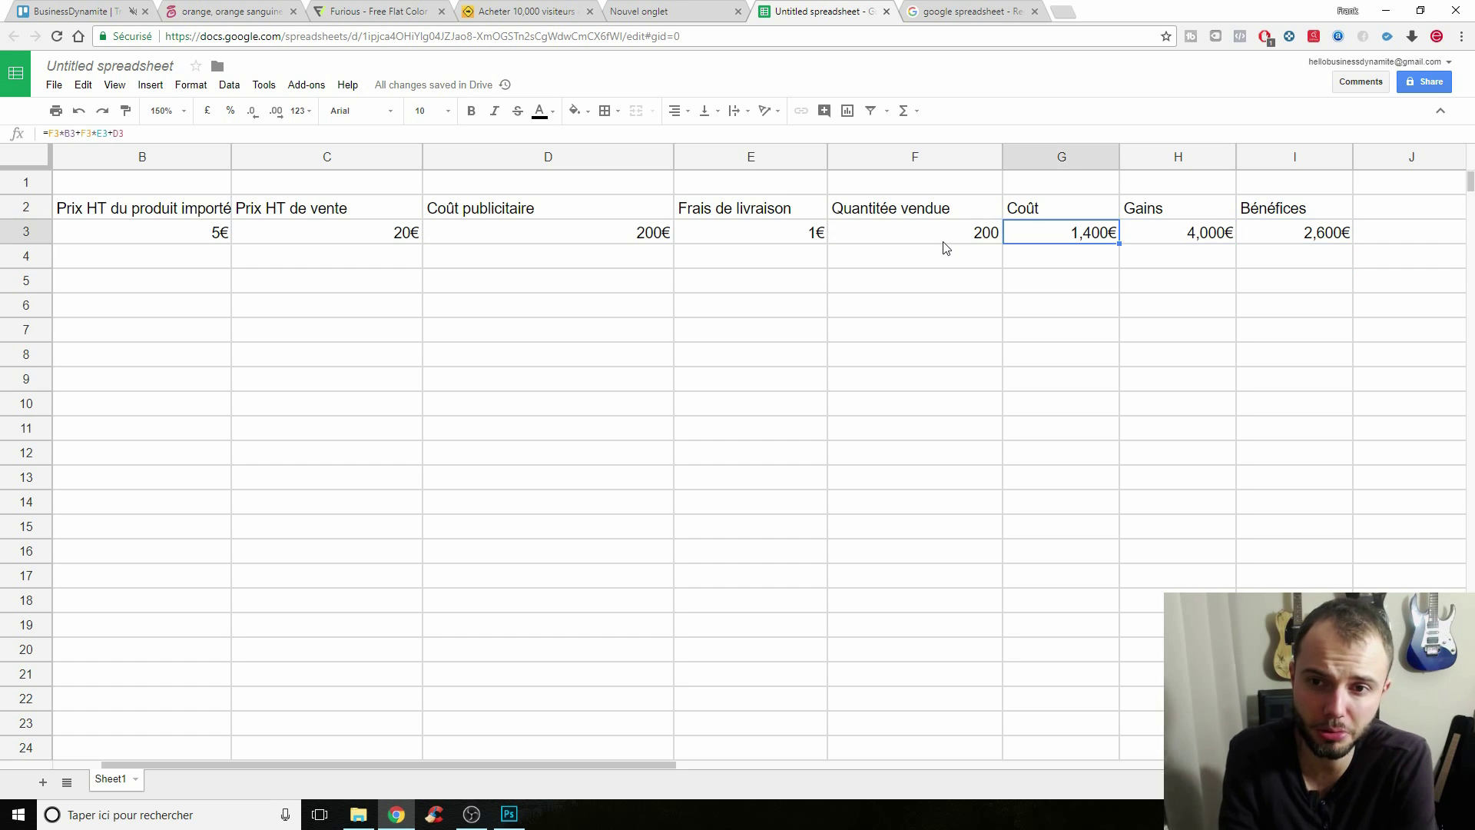
pyautogui.write('100')
pyautogui.press('Return')
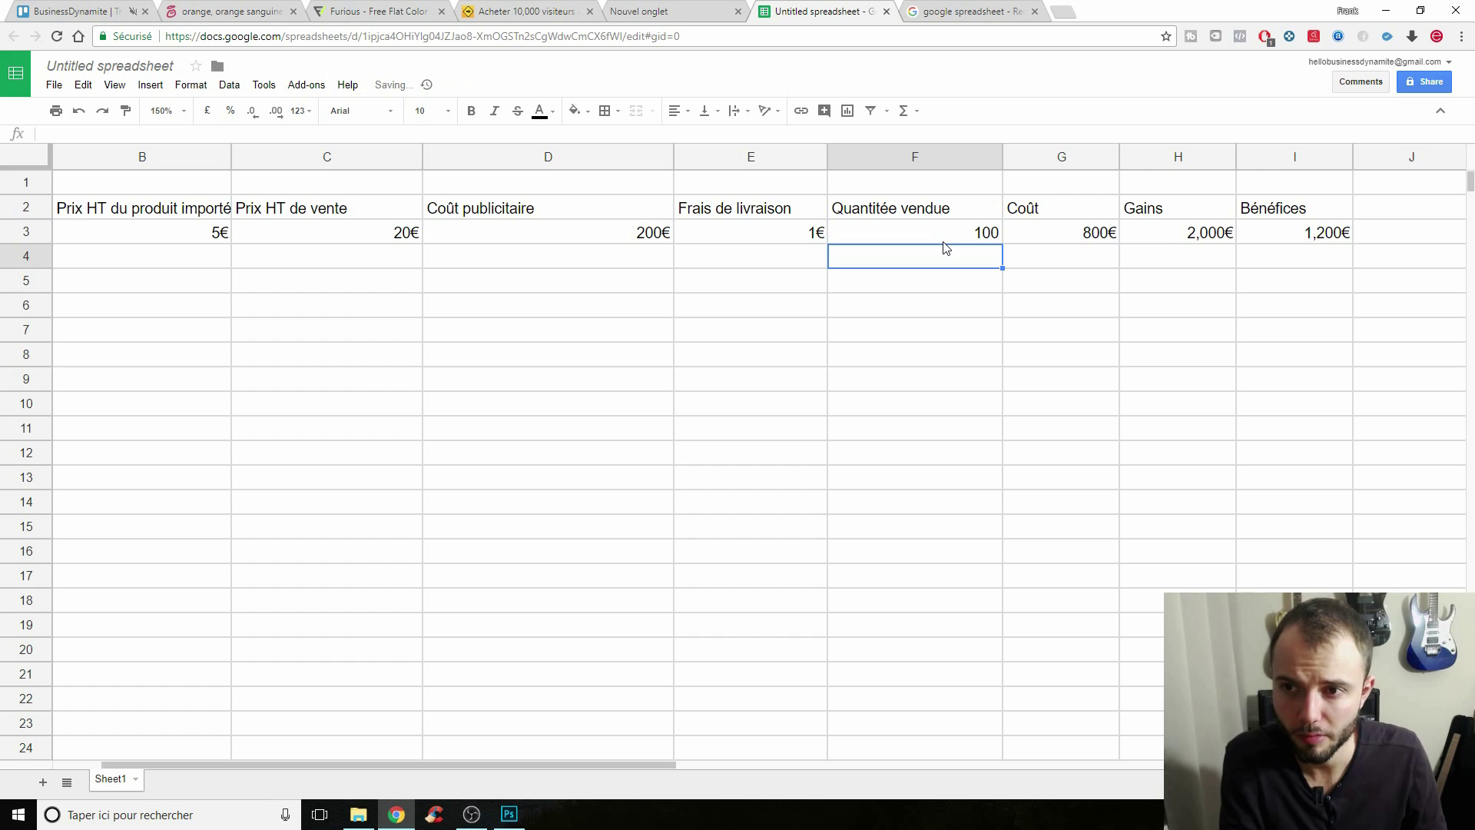
# Set the Coût publicitaire value in D3 to 1500 and check the Bénéfices cell in I3.
pyautogui.press('Up')
pyautogui.press('Left')
pyautogui.press('Left')
pyautogui.press('Left')
pyautogui.press('Right')
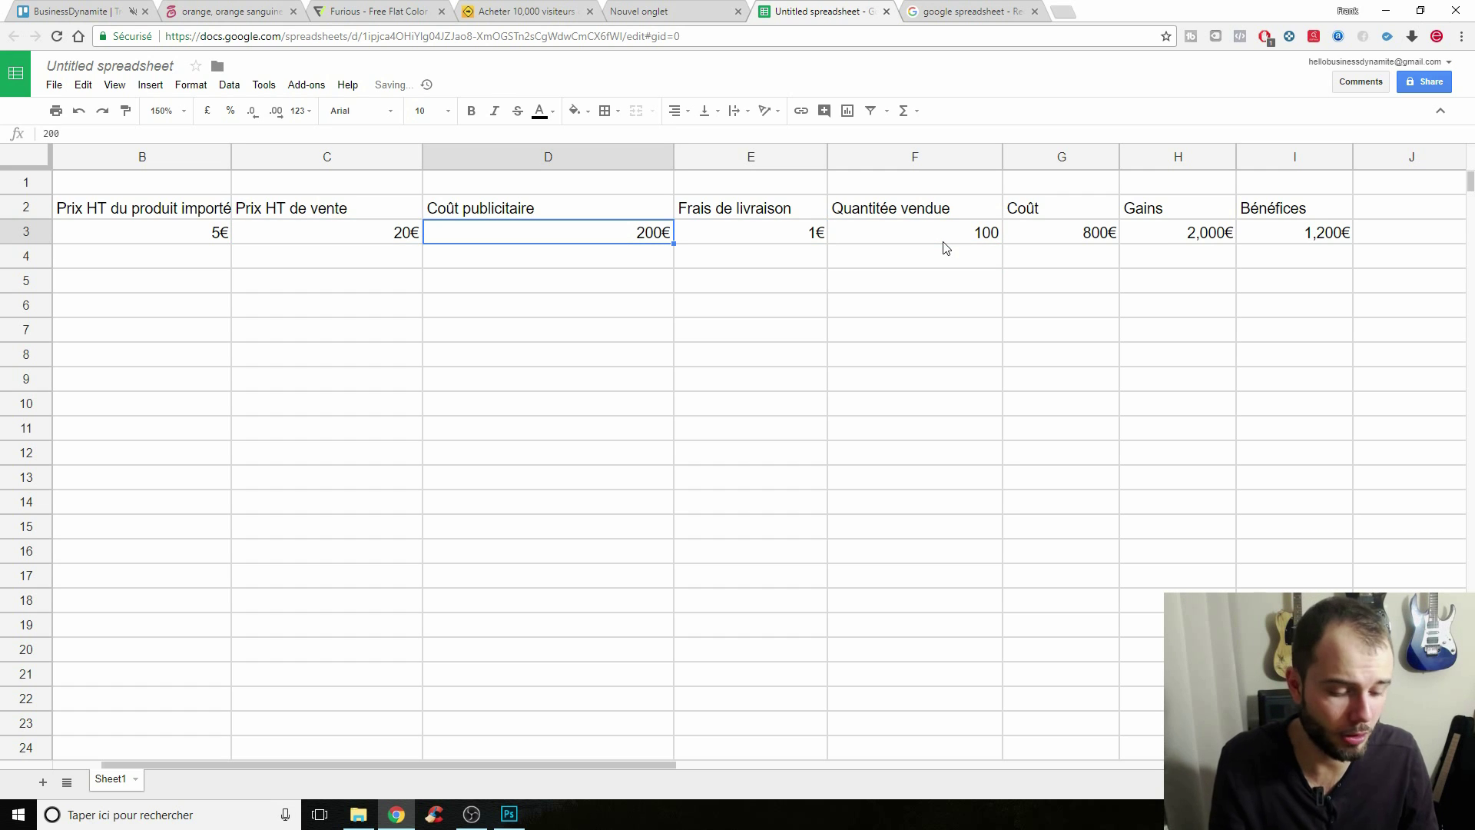
pyautogui.write('1500')
pyautogui.press('Return')
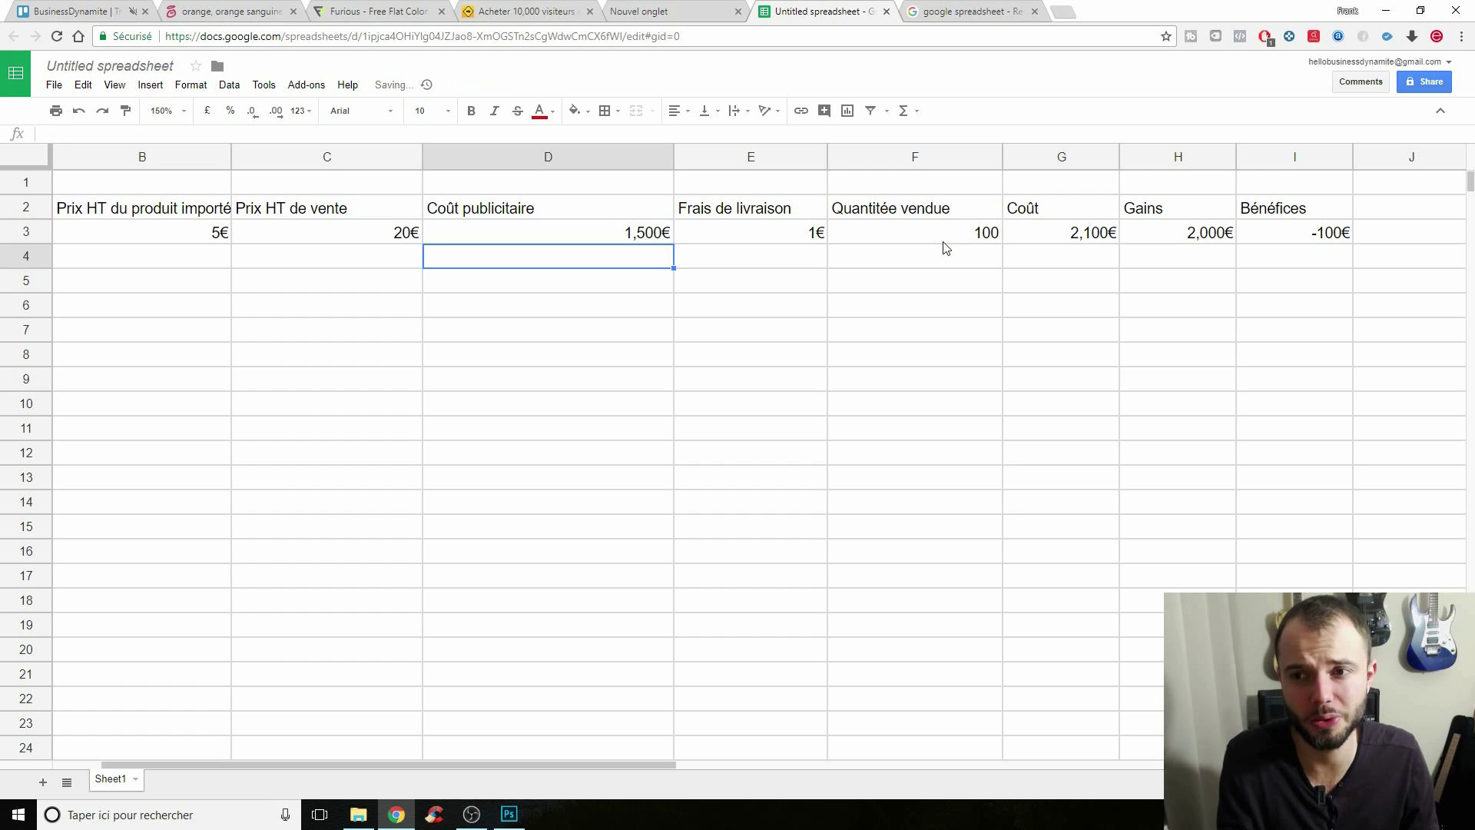
pyautogui.click(1332, 229)
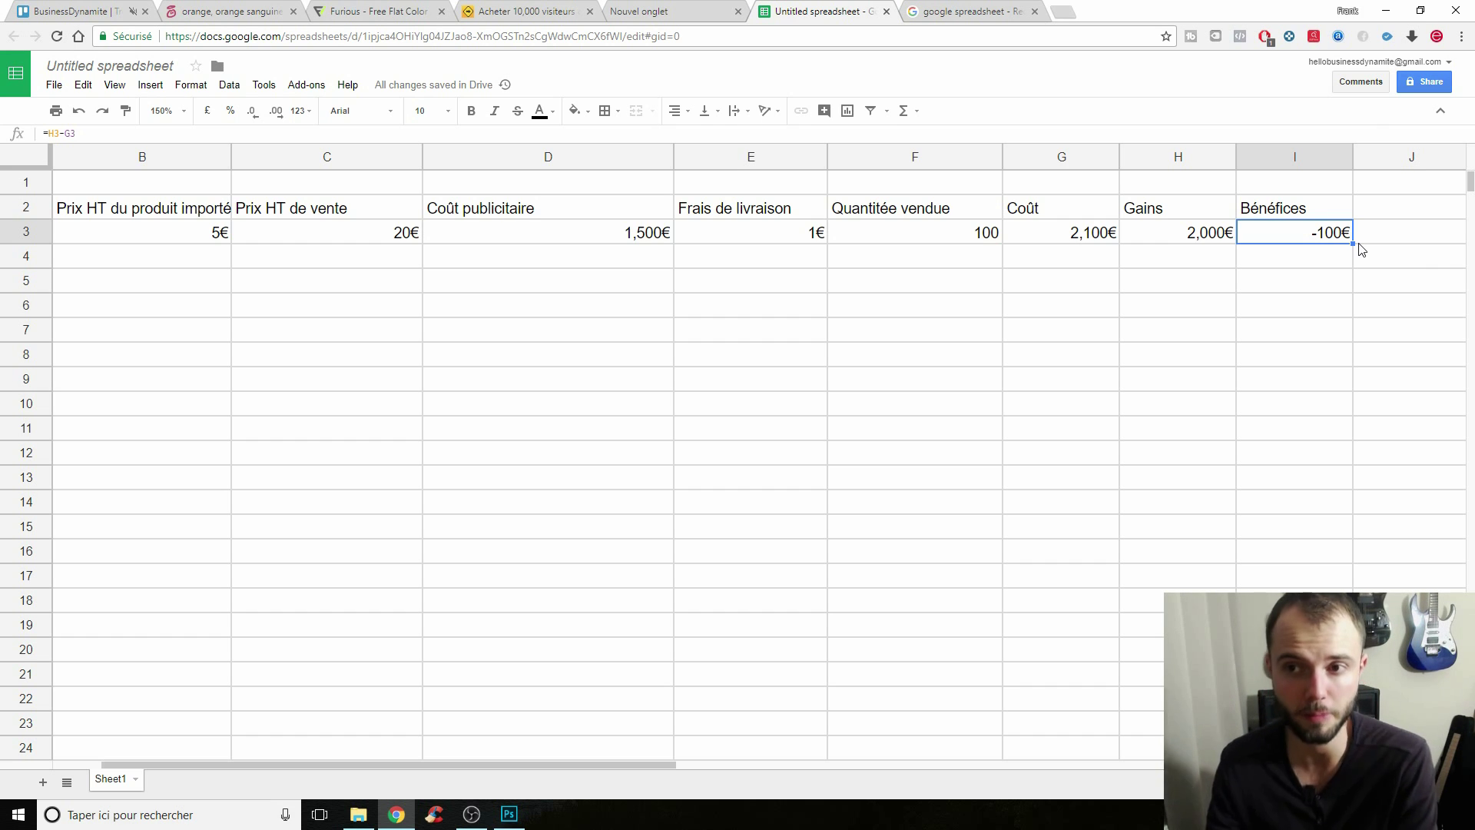
pyautogui.click(1318, 218)
# Clear the whole product cost table, headers and values, from B2 to I3.
pyautogui.moveTo(595, 766); pyautogui.dragTo(453, 766)
pyautogui.moveTo(192, 215); pyautogui.dragTo(1158, 246)
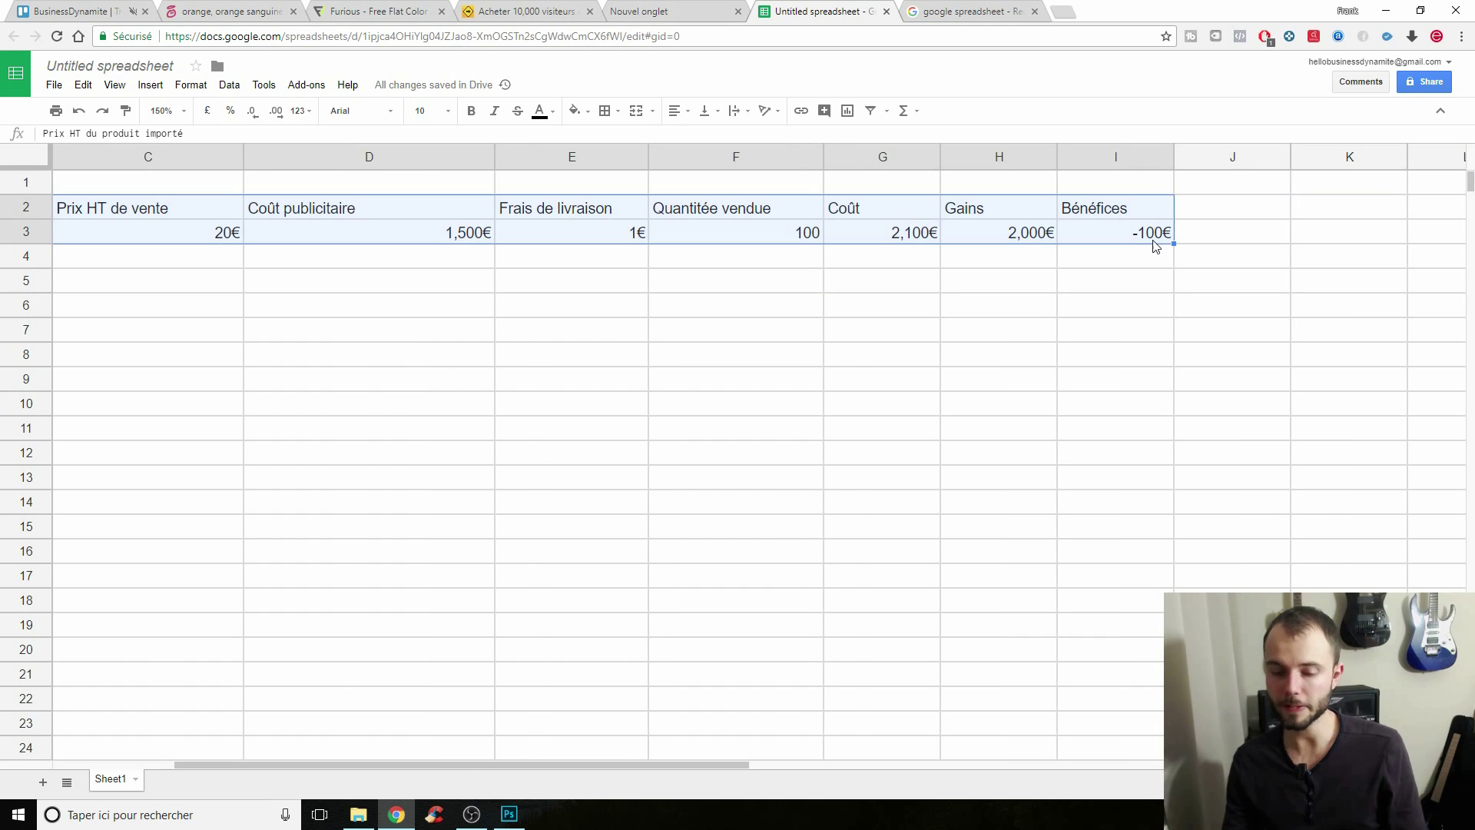
pyautogui.press('Delete')
pyautogui.click(448, 408)
# Start a new table with the headers Quantité in B3 and Prix de vente in C3.
pyautogui.press('Left')
pyautogui.press('Left')
pyautogui.press('Left')
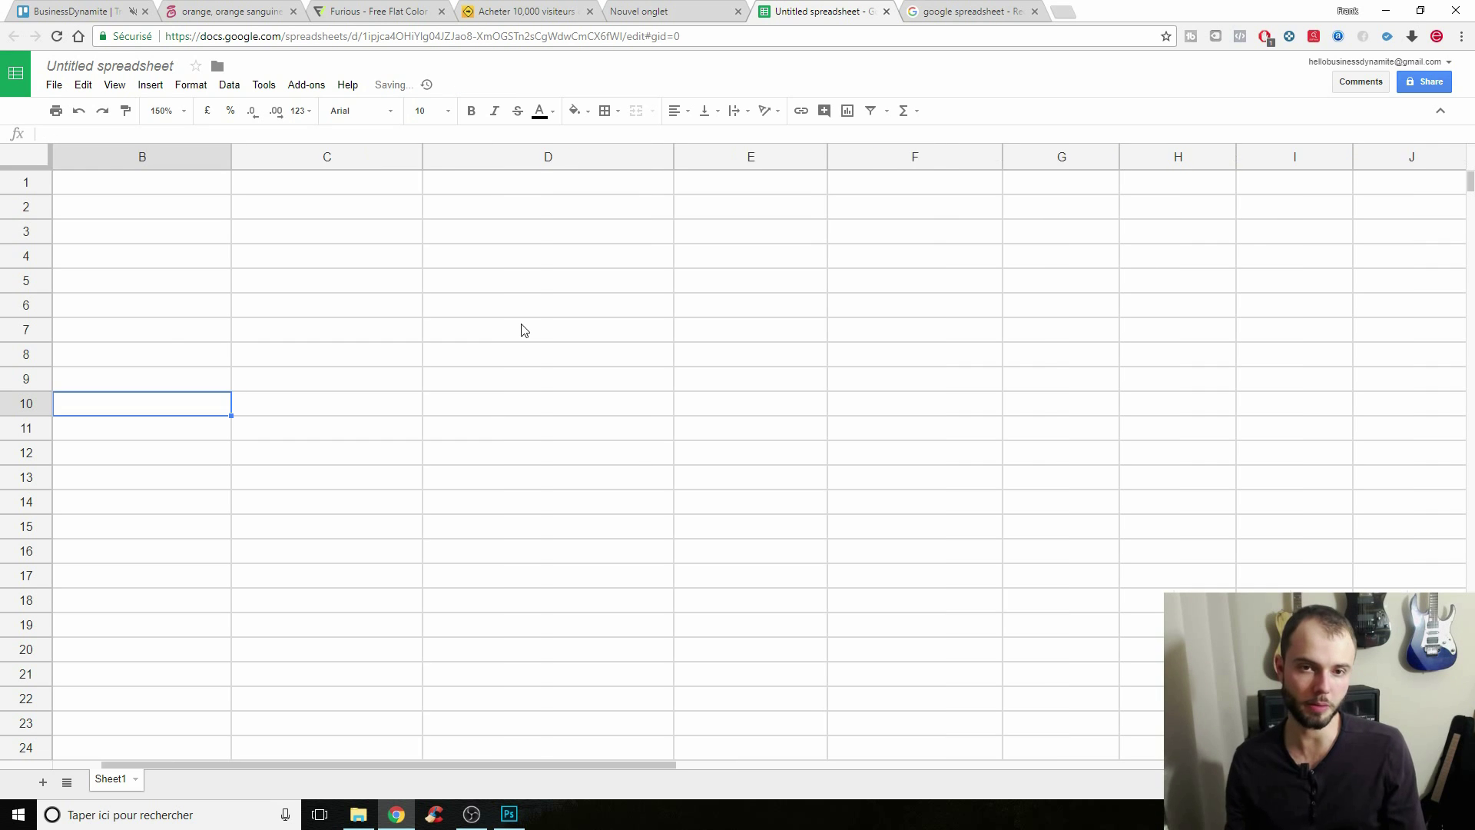
pyautogui.press('Up')
pyautogui.press('Up')
pyautogui.press('Up')
pyautogui.press('Up')
pyautogui.press('Up')
pyautogui.press('Right')
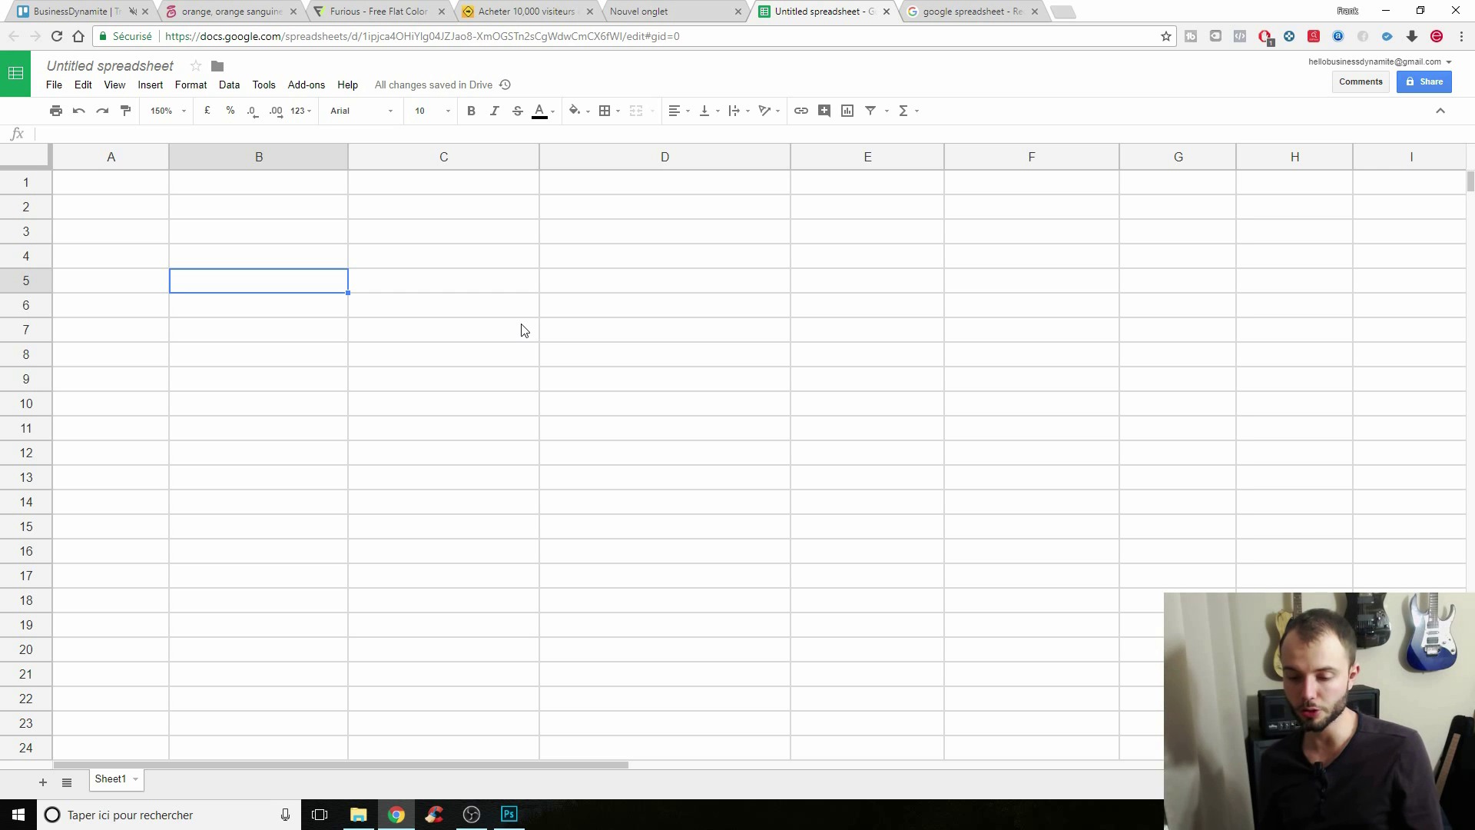
pyautogui.press('Up')
pyautogui.press('Up')
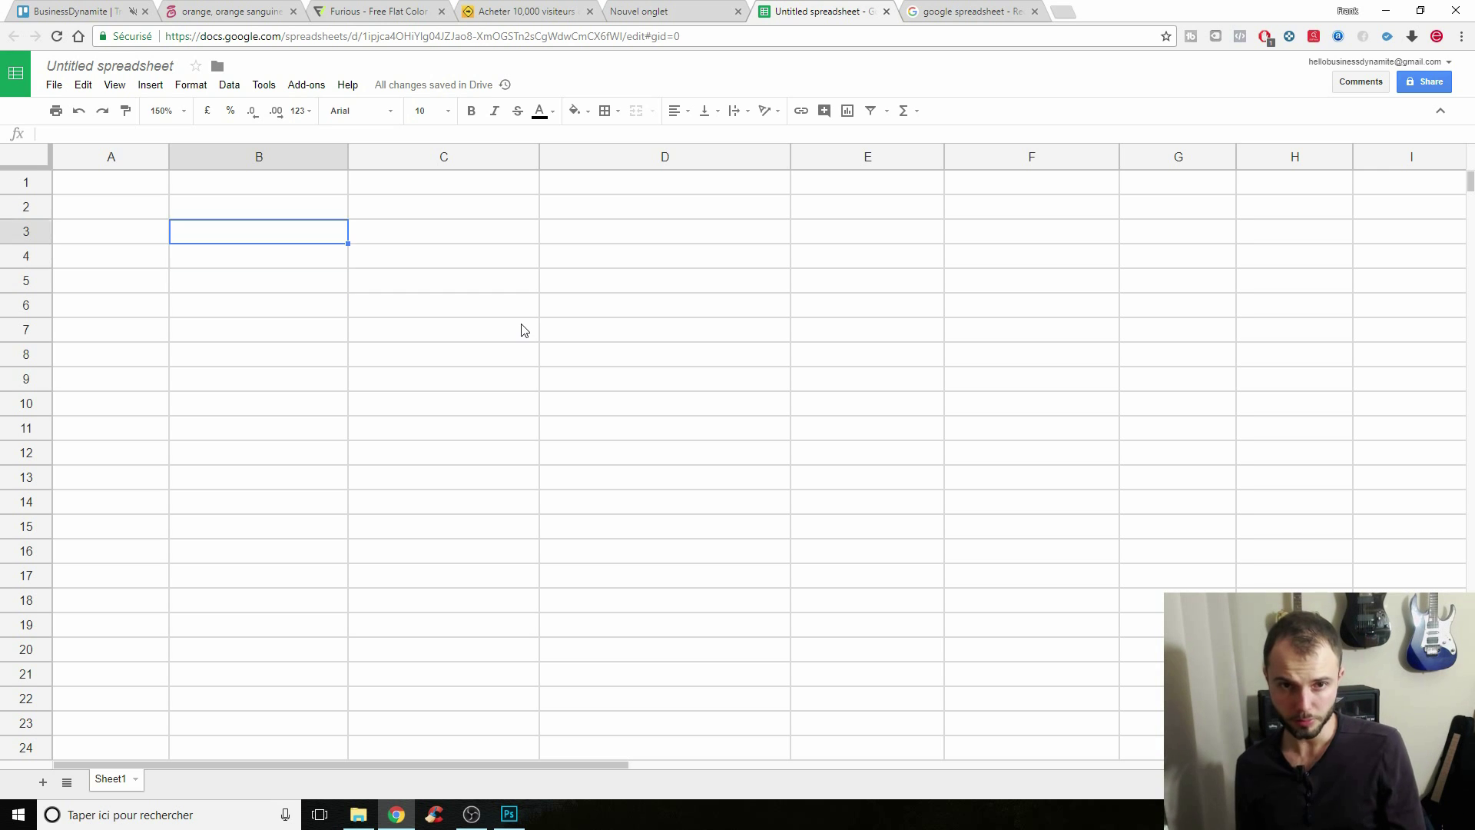
pyautogui.press('Down')
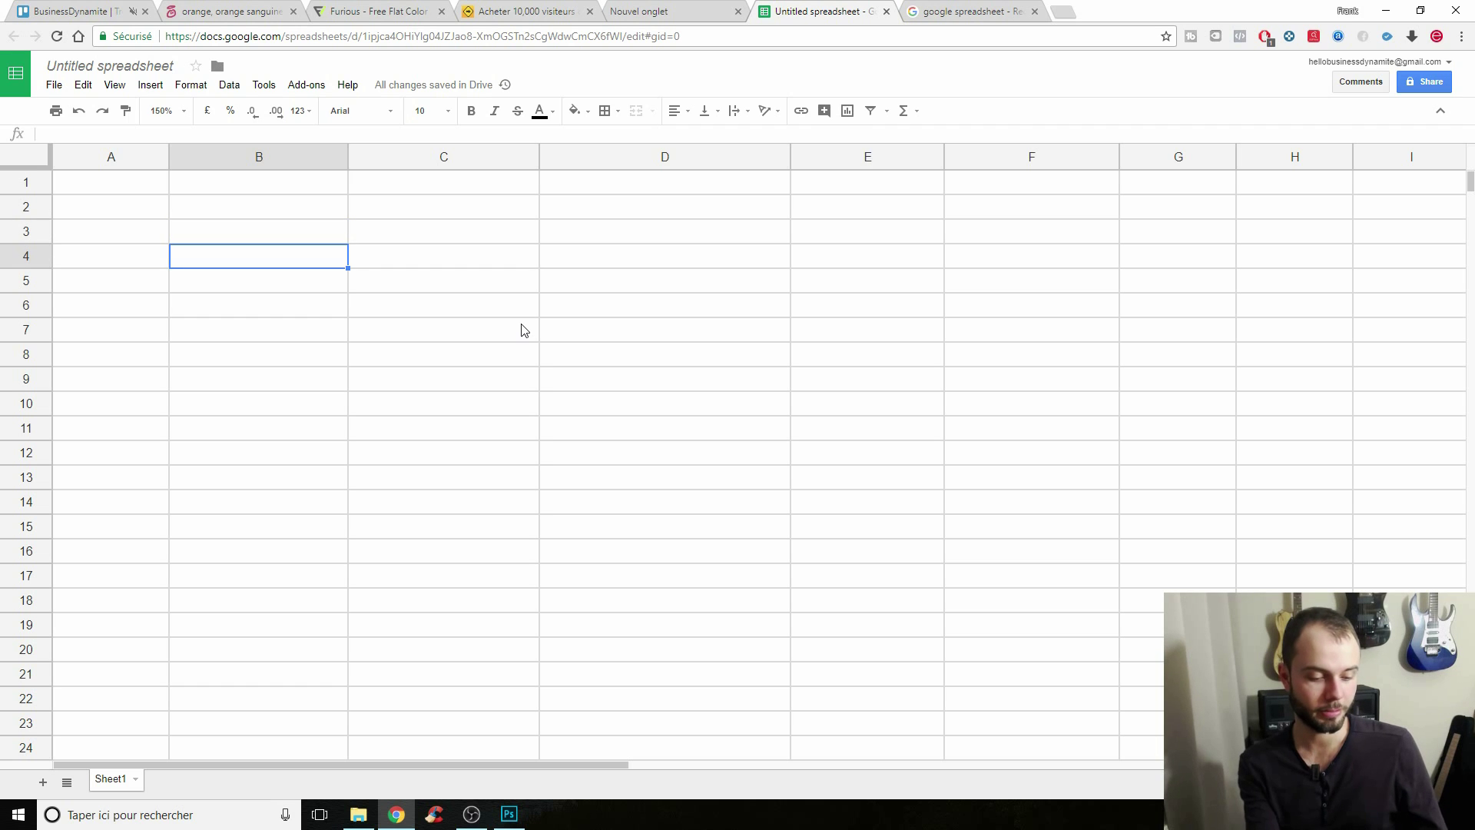
pyautogui.press('Left')
pyautogui.press('Right')
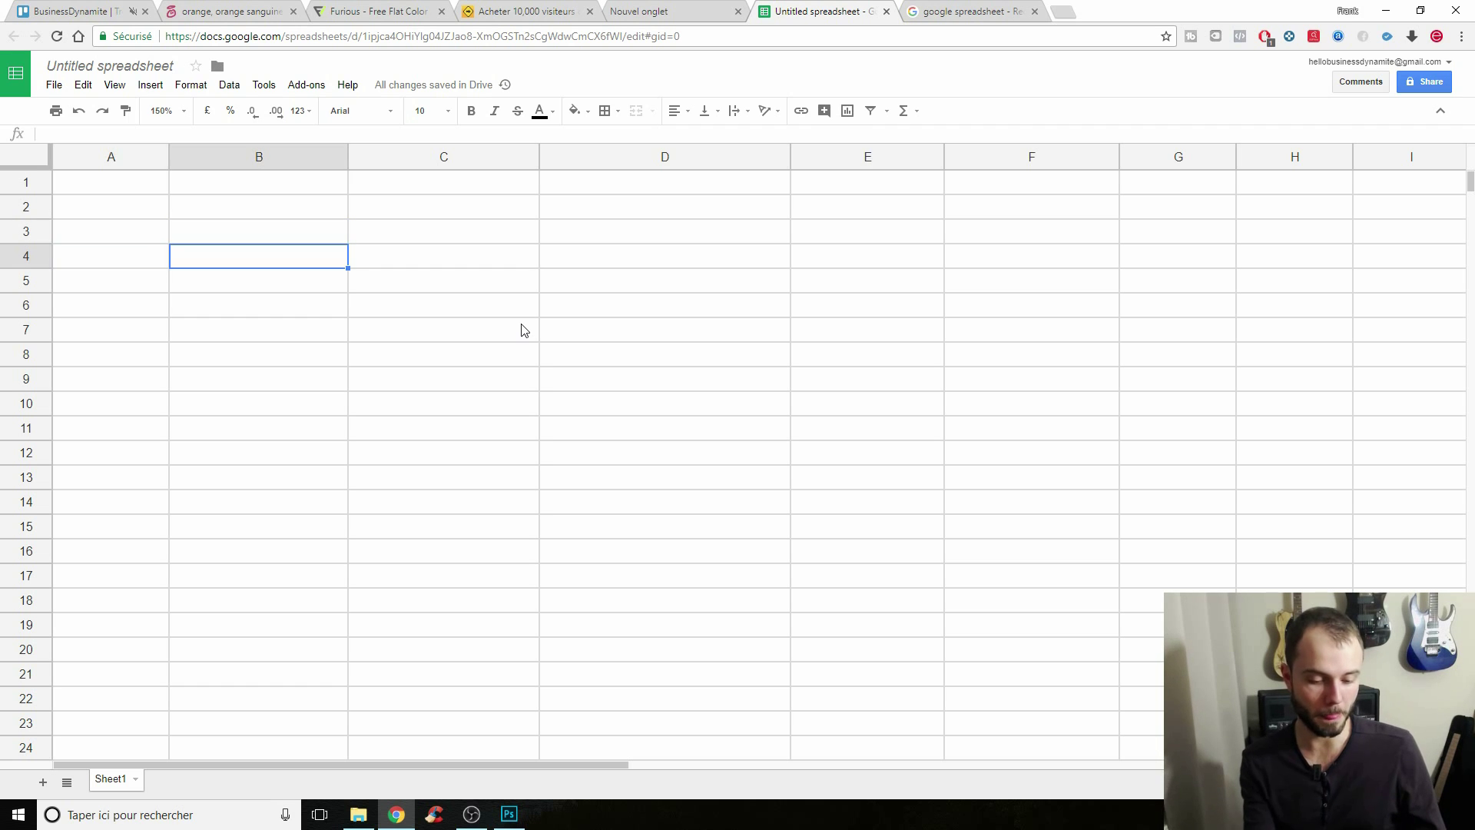
pyautogui.press('Up')
pyautogui.write('Quantité')
pyautogui.press('Return')
pyautogui.press('Up')
pyautogui.press('Right')
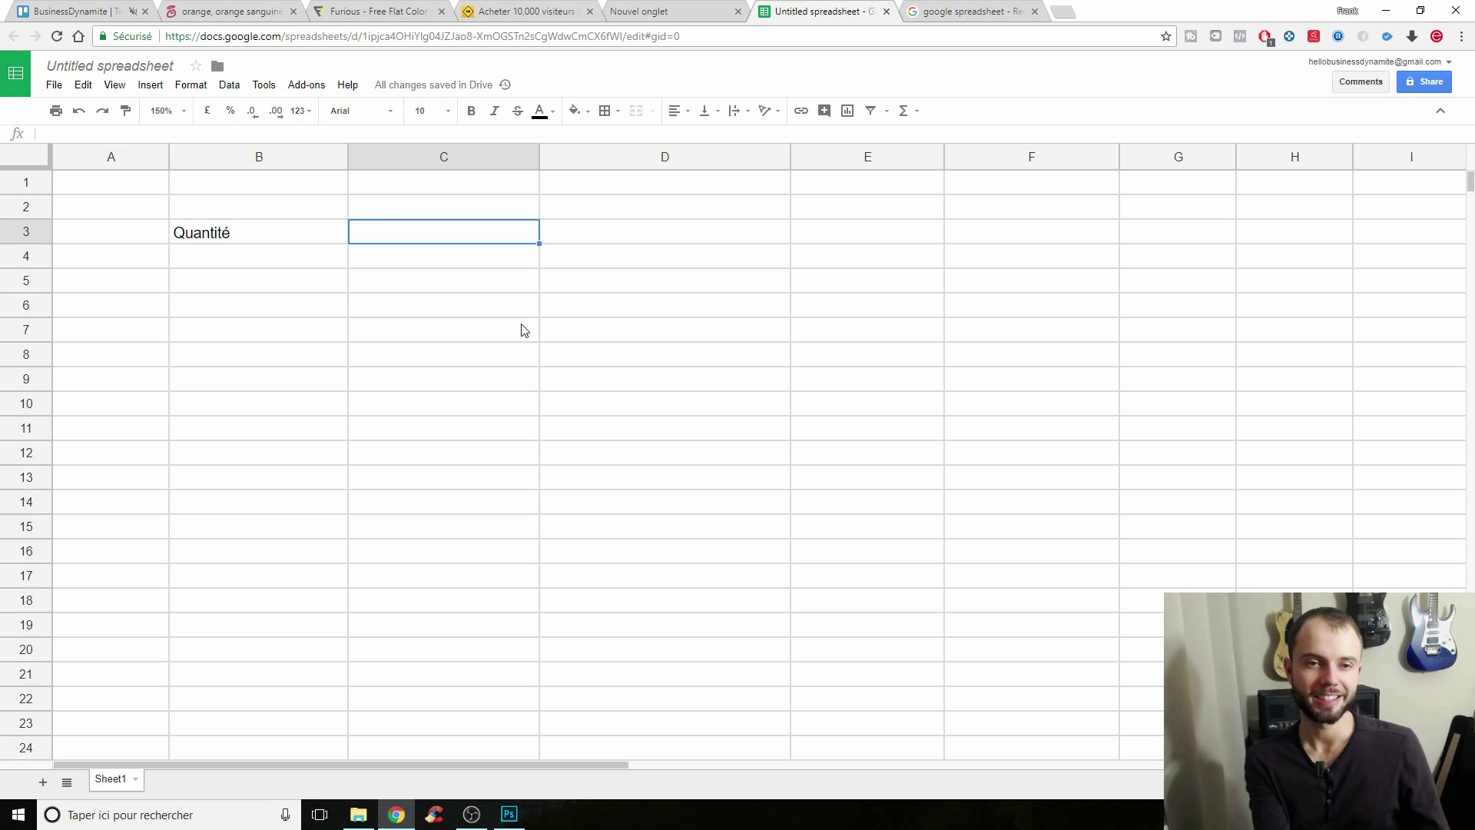
pyautogui.write('Prix de vente')
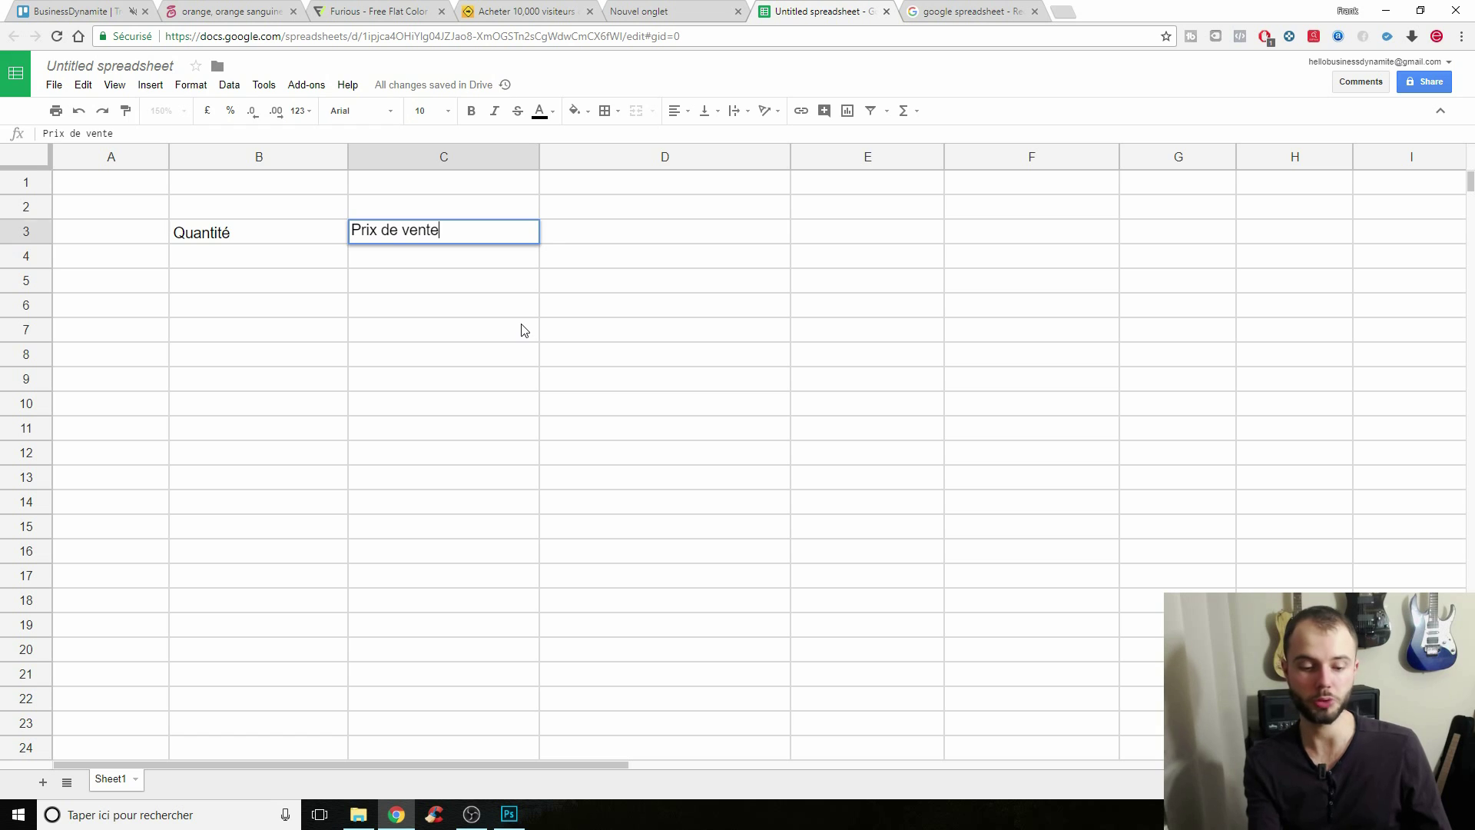
pyautogui.press('Return')
# Enter the row labels Pommes, Poires and Carottes in A4 to A6.
pyautogui.press('Left')
pyautogui.write('Pommes')
pyautogui.press('Return')
pyautogui.write('Poir')
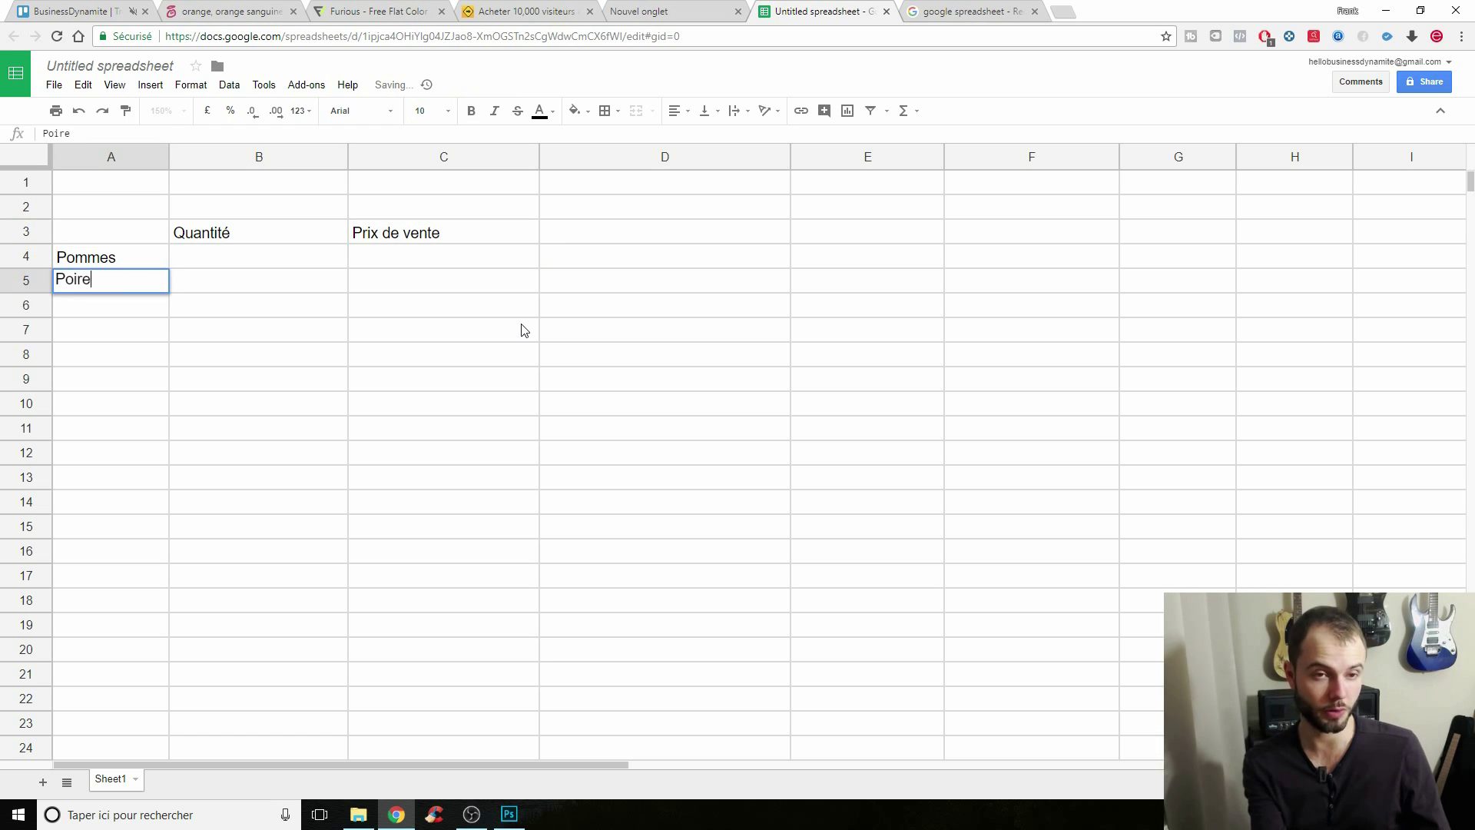
pyautogui.write('es')
pyautogui.press('Return')
pyautogui.write('Carottes')
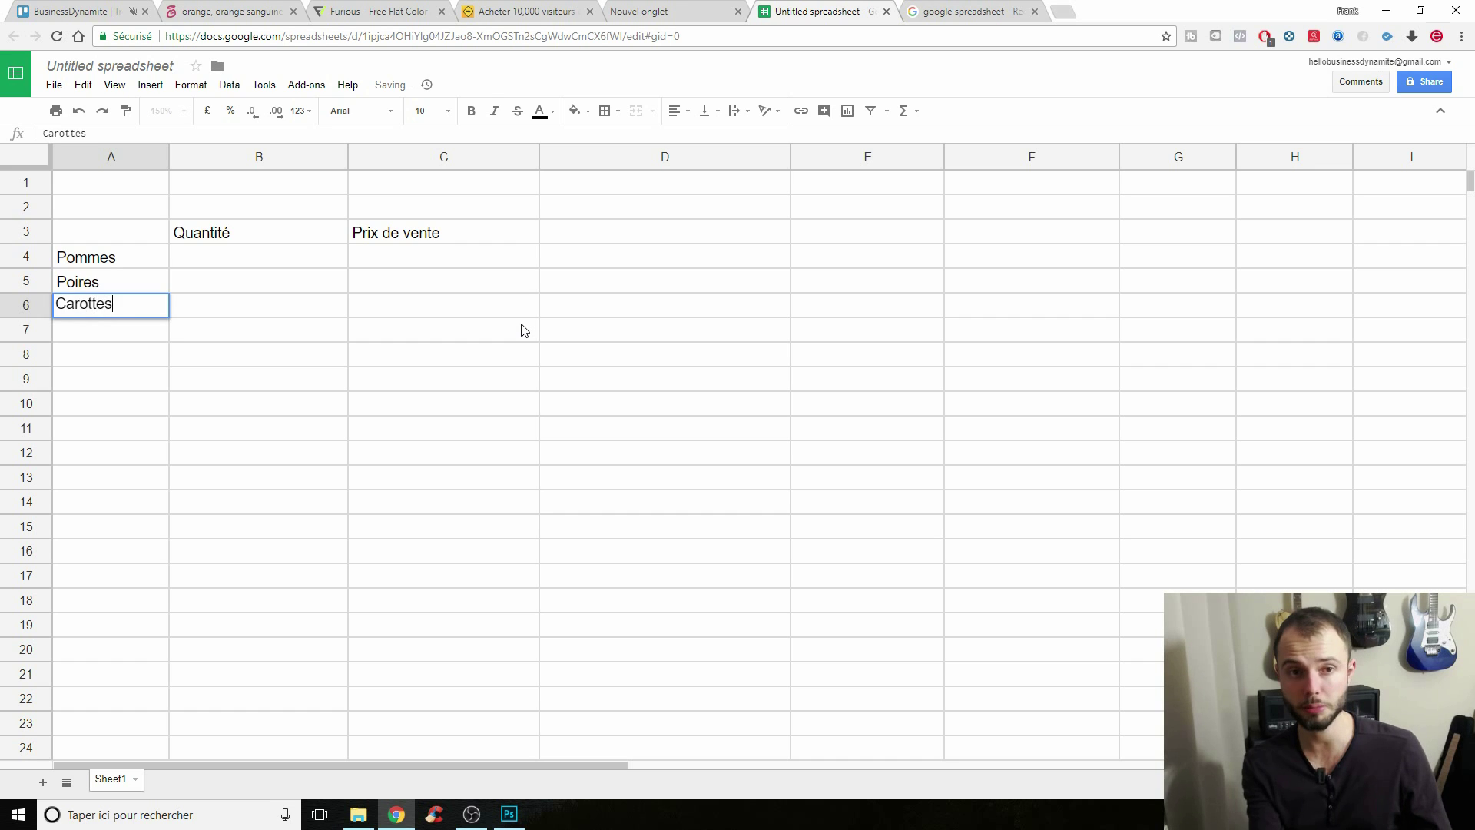
pyautogui.press('Return')
# Enter 0,10€ as the Prix de vente of Carottes in C6.
pyautogui.press('Up')
pyautogui.press('Right')
pyautogui.press('Right')
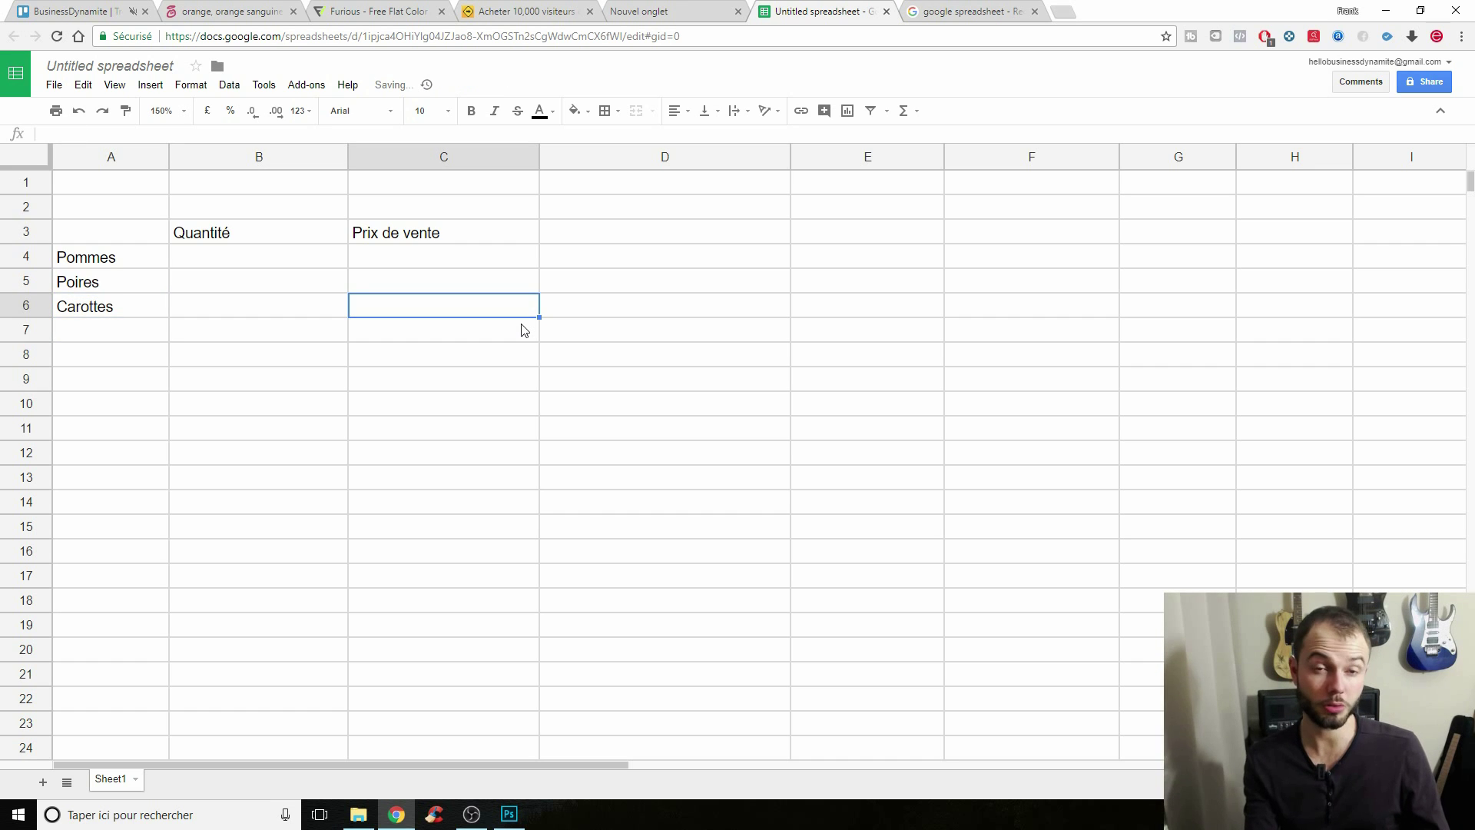
pyautogui.write('0,10€')
pyautogui.press('Return')
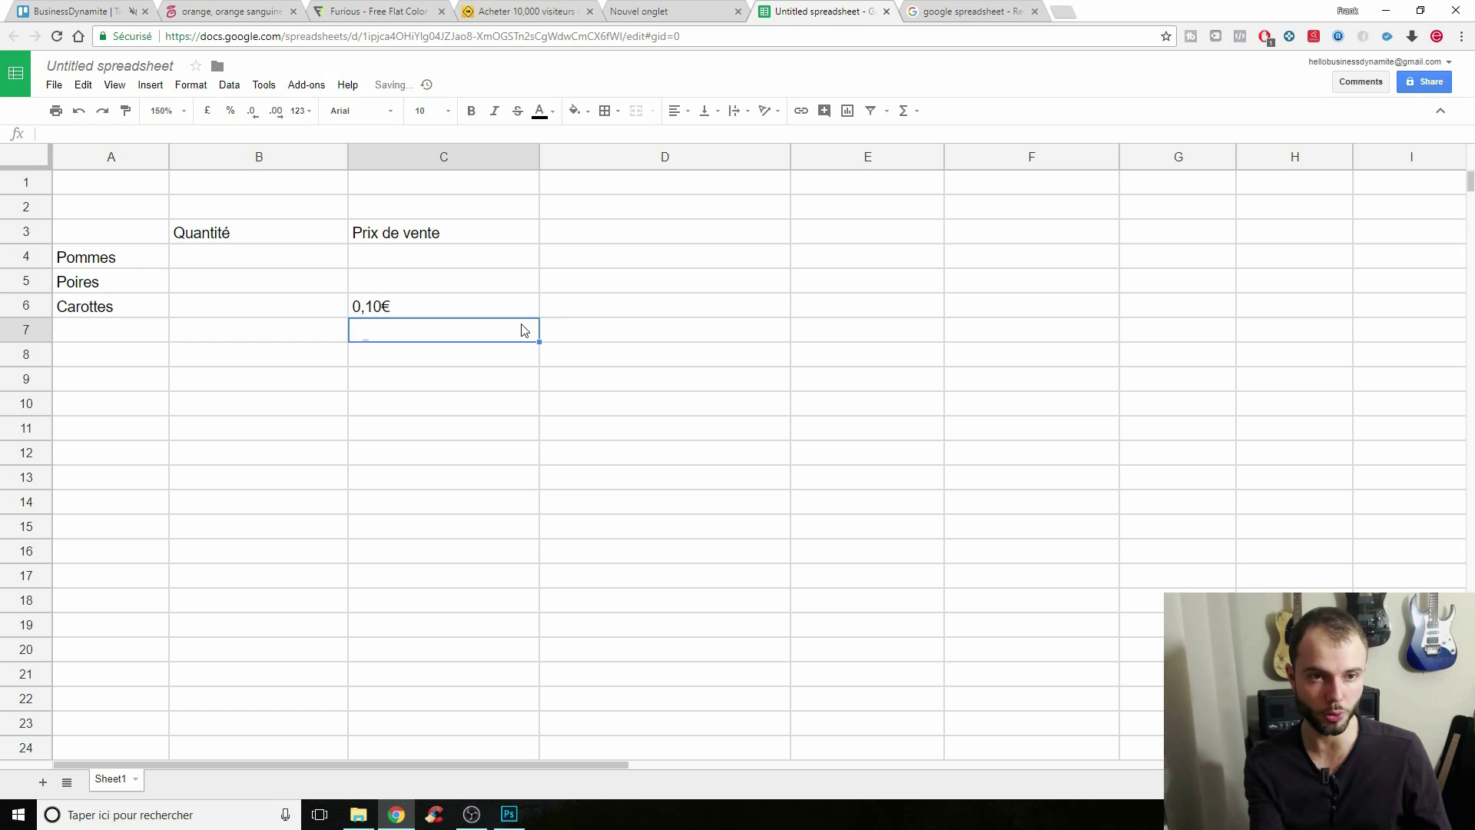
# Copy the Carottes price into C5 for Poires and change it to 0,20€.
pyautogui.press('Up')
pyautogui.hotkey('ctrl', 'c')
pyautogui.press('Up')
pyautogui.hotkey('ctrl', 'v')
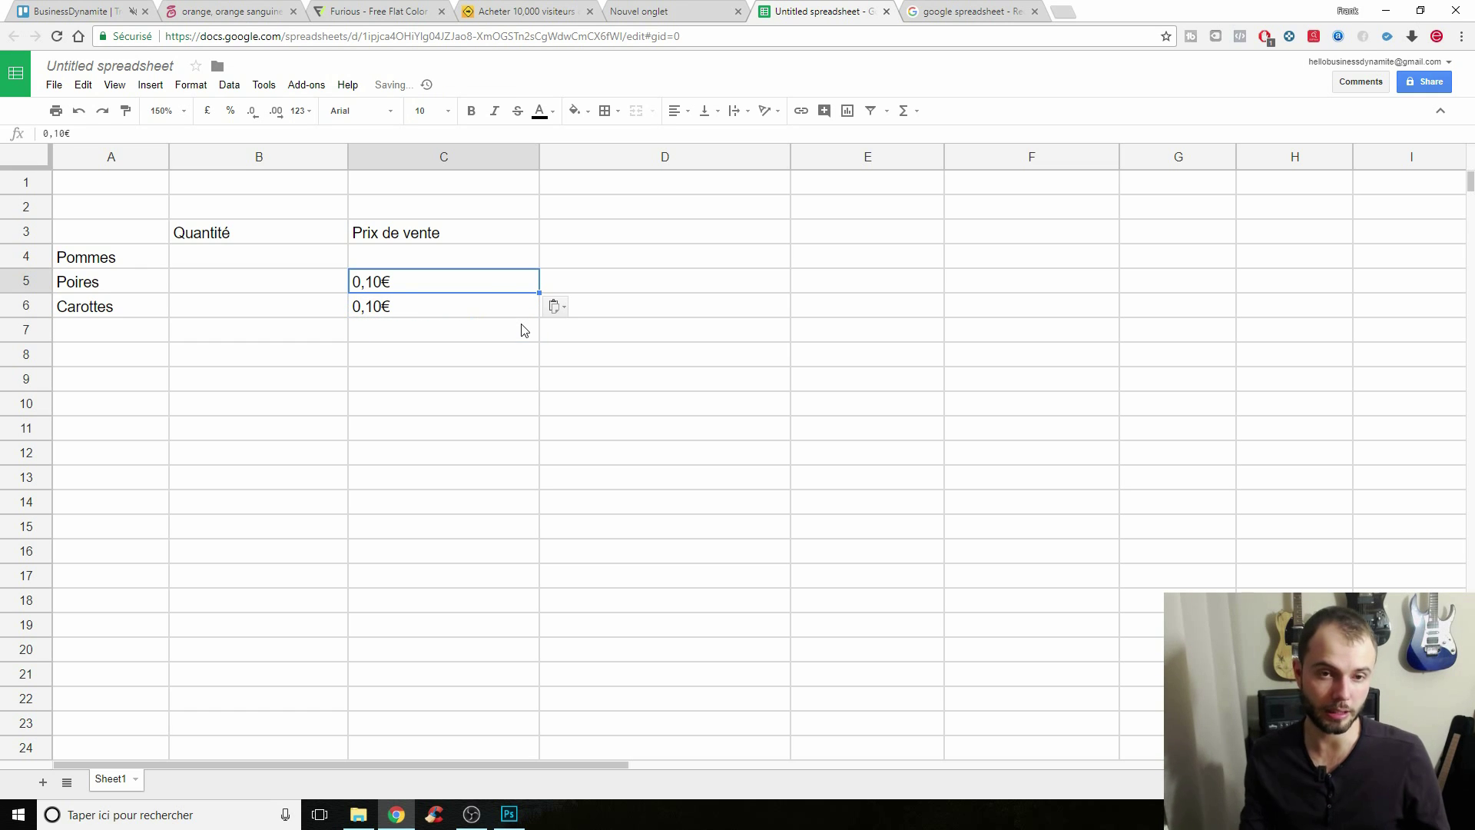
pyautogui.doubleClick(378, 281)
pyautogui.press('Left')
pyautogui.press('BackSpace')
pyautogui.press('BackSpace')
pyautogui.write('20')
pyautogui.press('Return')
# Paste the copied price into C4 for Pommes and change it to 0,17€.
pyautogui.press('Up')
pyautogui.press('Up')
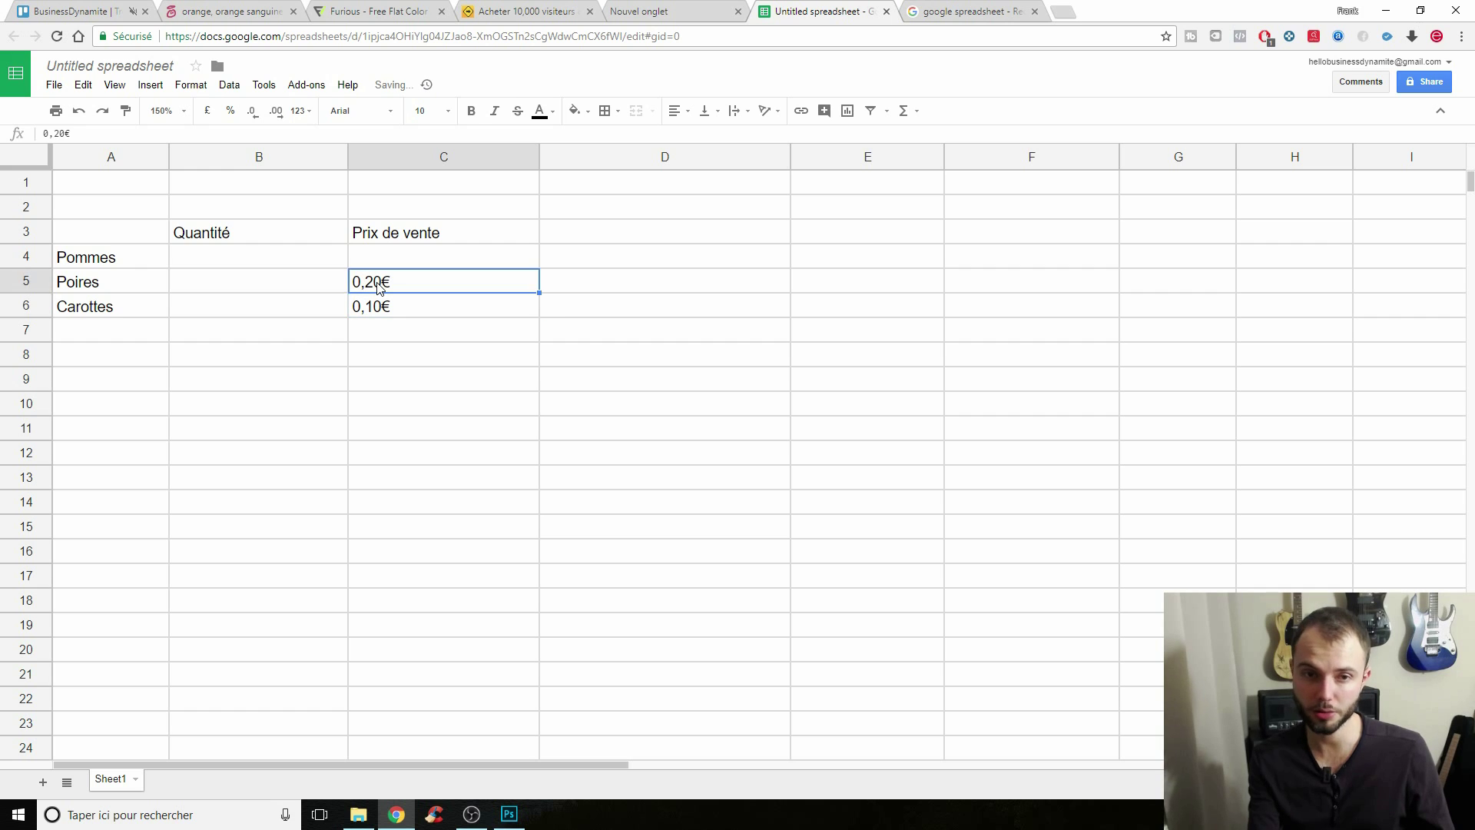
pyautogui.hotkey('ctrl', 'v')
pyautogui.doubleClick(378, 264)
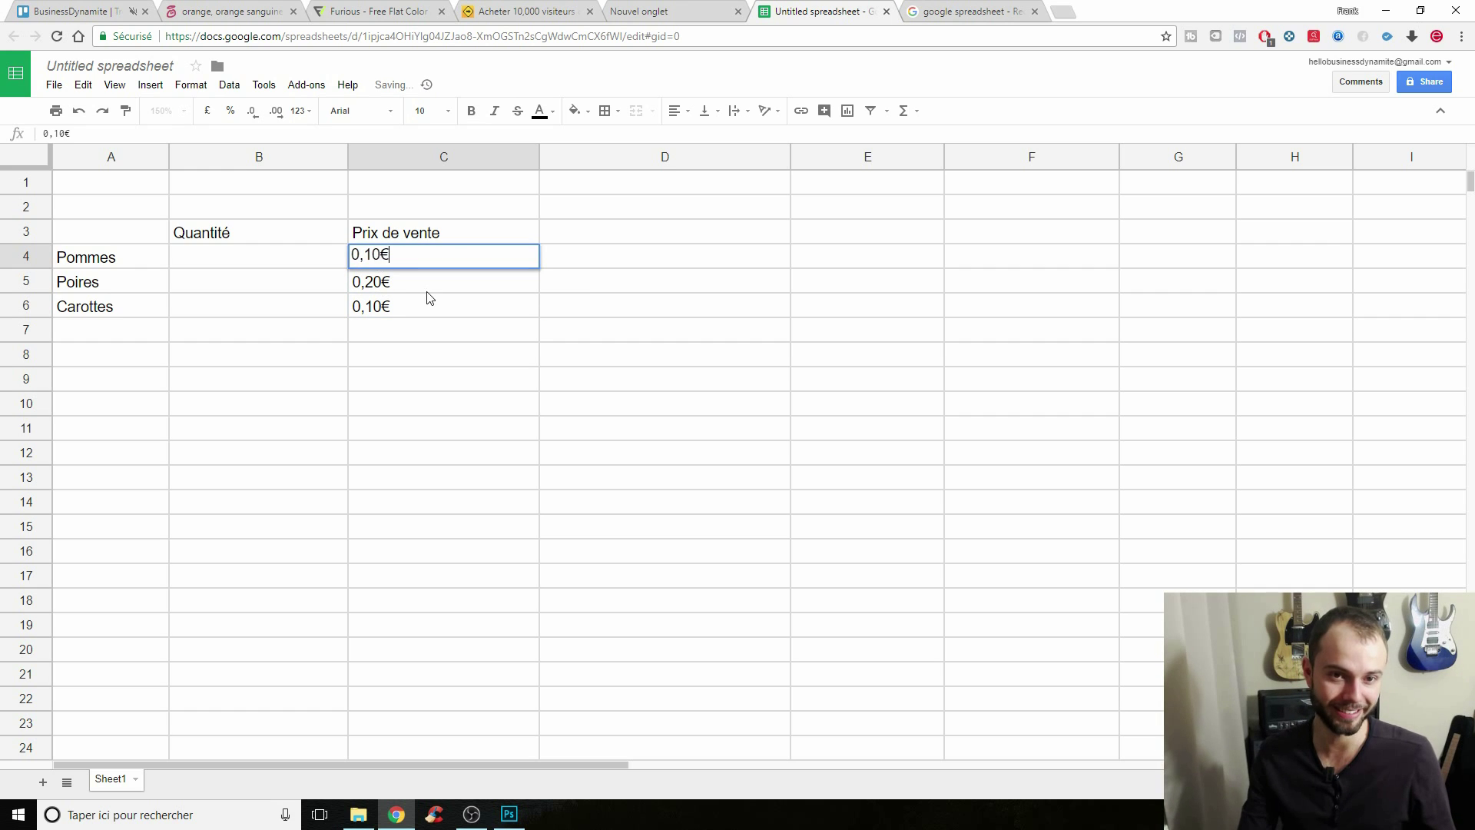
pyautogui.press('Left')
pyautogui.press('BackSpace')
pyautogui.write('7')
pyautogui.press('Return')
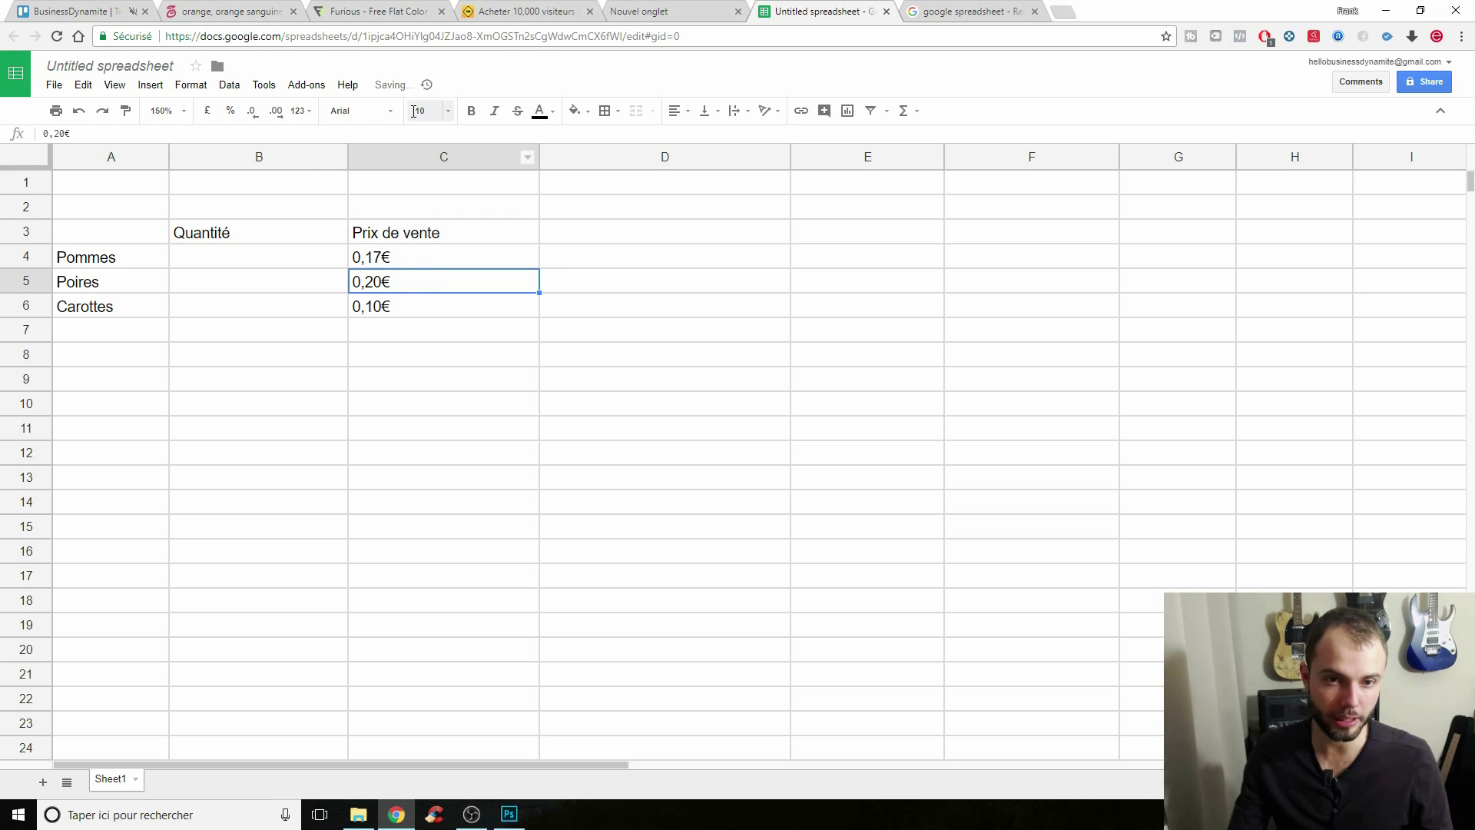
# Change the Poires price in C5 to 0,21€ and the Carottes price in C6 to 0,13€.
pyautogui.doubleClick(378, 282)
pyautogui.press('Left')
pyautogui.press('BackSpace')
pyautogui.write('1')
pyautogui.press('Return')
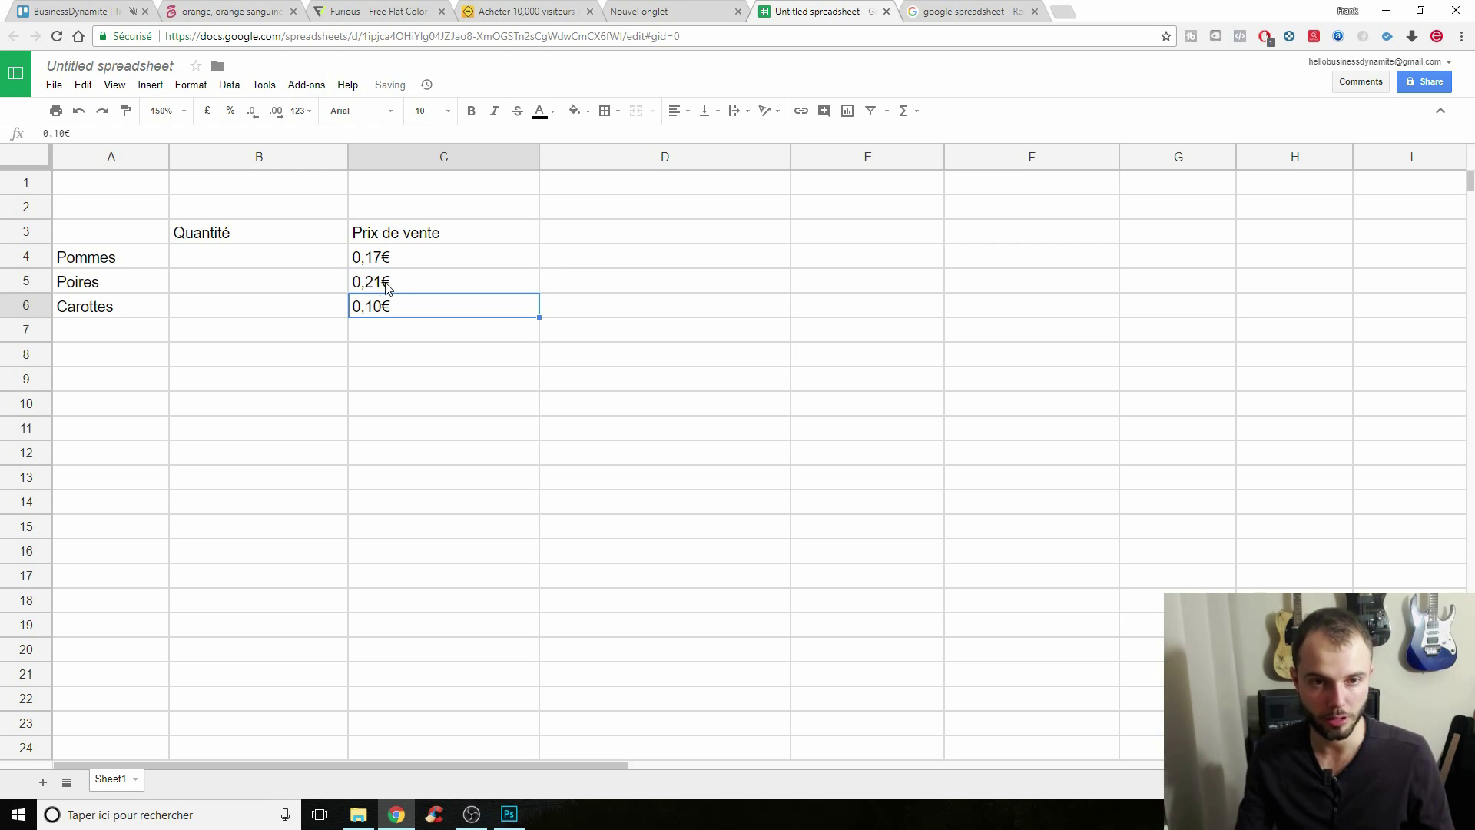
pyautogui.doubleClick(374, 305)
pyautogui.press('Delete')
pyautogui.write('3')
pyautogui.press('Return')
# Enter 56 as the Quantité of Poires in B5.
pyautogui.press('Up')
pyautogui.press('Up')
pyautogui.press('Left')
pyautogui.press('Left')
pyautogui.press('Up')
pyautogui.press('Right')
pyautogui.write('(-')
pyautogui.press('Return')
pyautogui.write('56')
pyautogui.press('Return')
# Enter the quantities 76 for Pommes in B4 and 897 for Carottes in B6.
pyautogui.press('Up')
pyautogui.press('Up')
pyautogui.write('76')
pyautogui.press('Return')
pyautogui.press('Down')
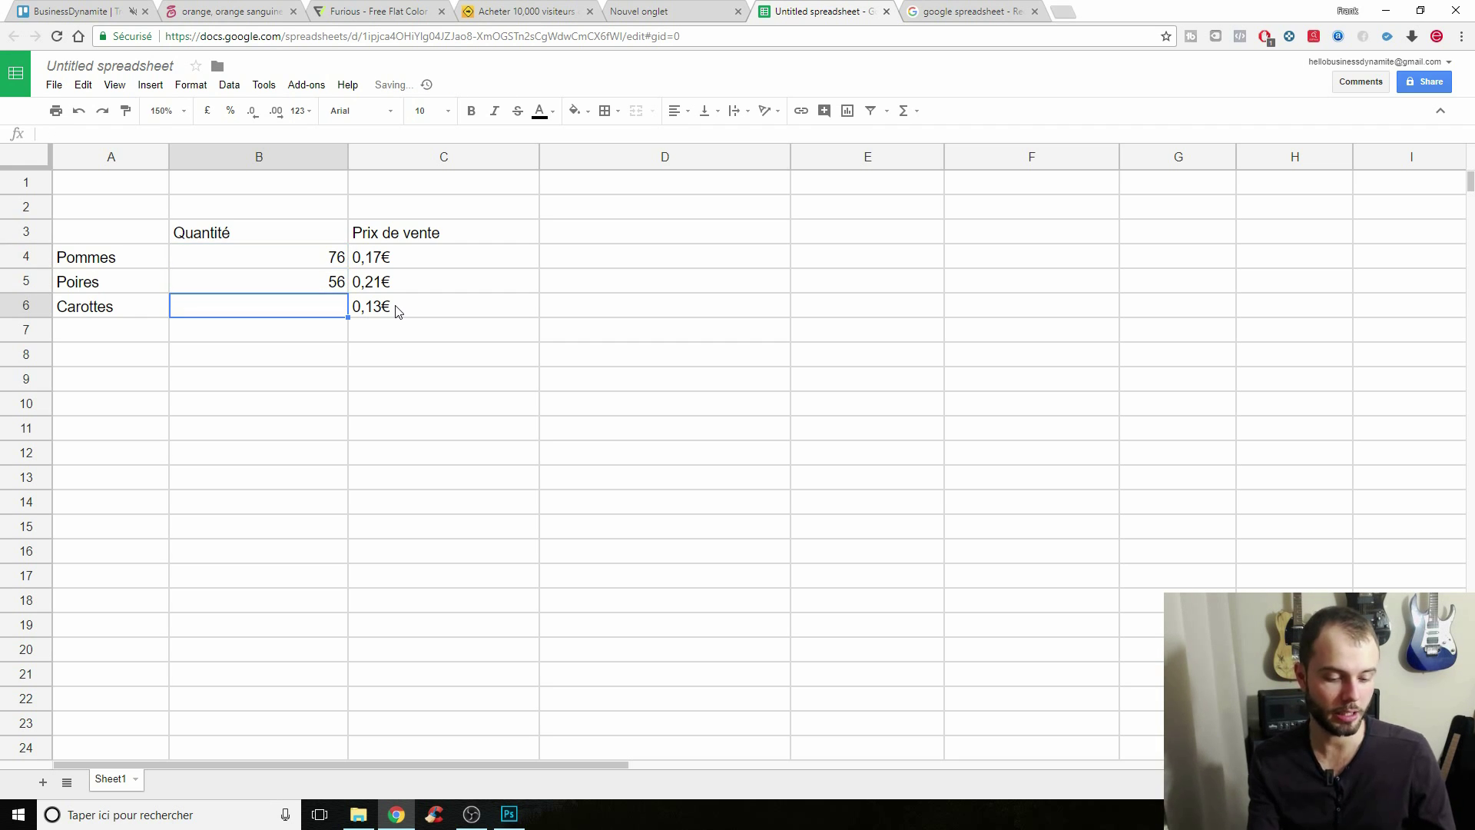
pyautogui.write('8')
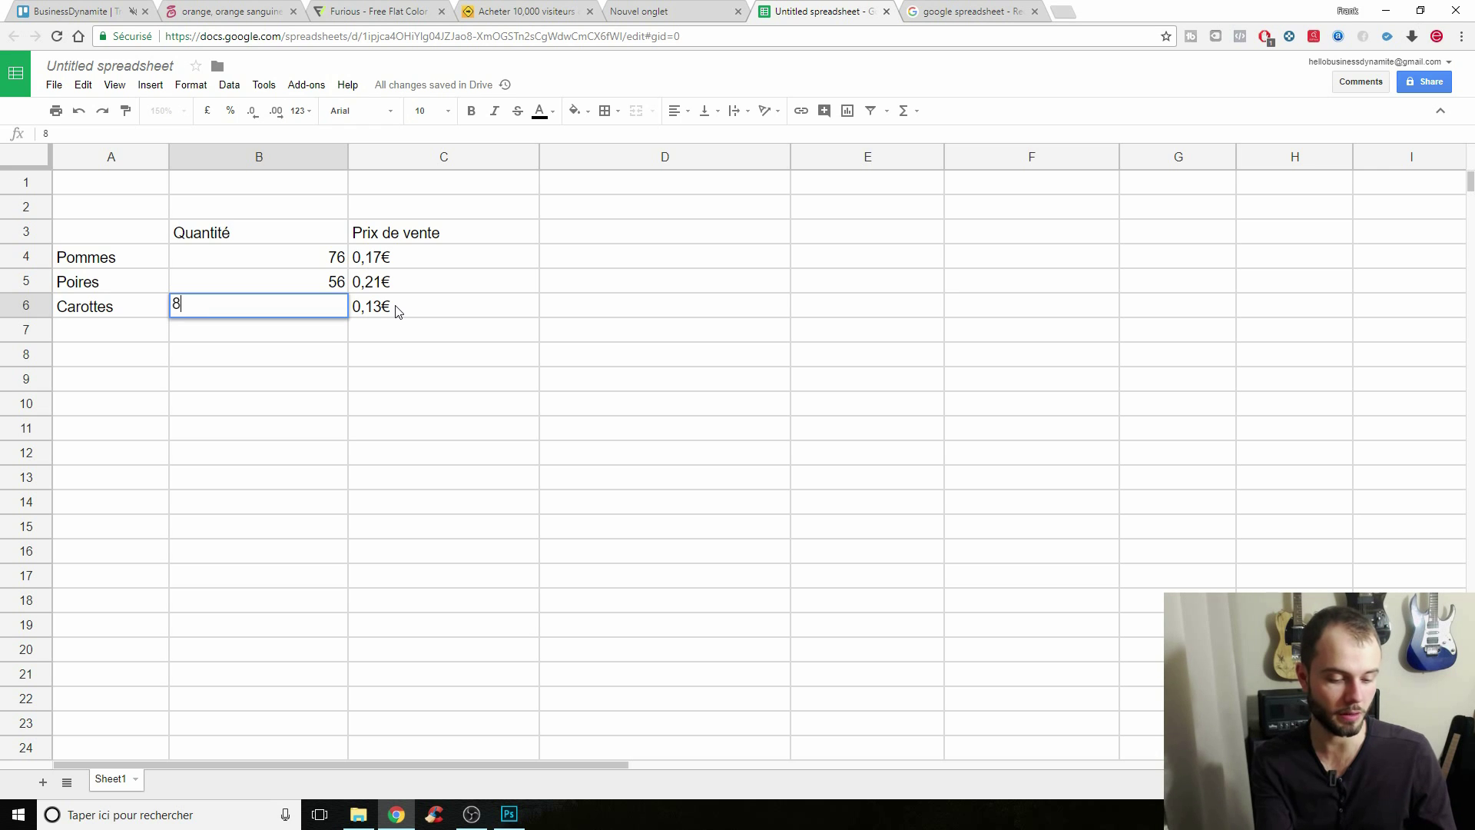
pyautogui.press('Return')
pyautogui.click(396, 311)
pyautogui.press('Right')
pyautogui.press('Right')
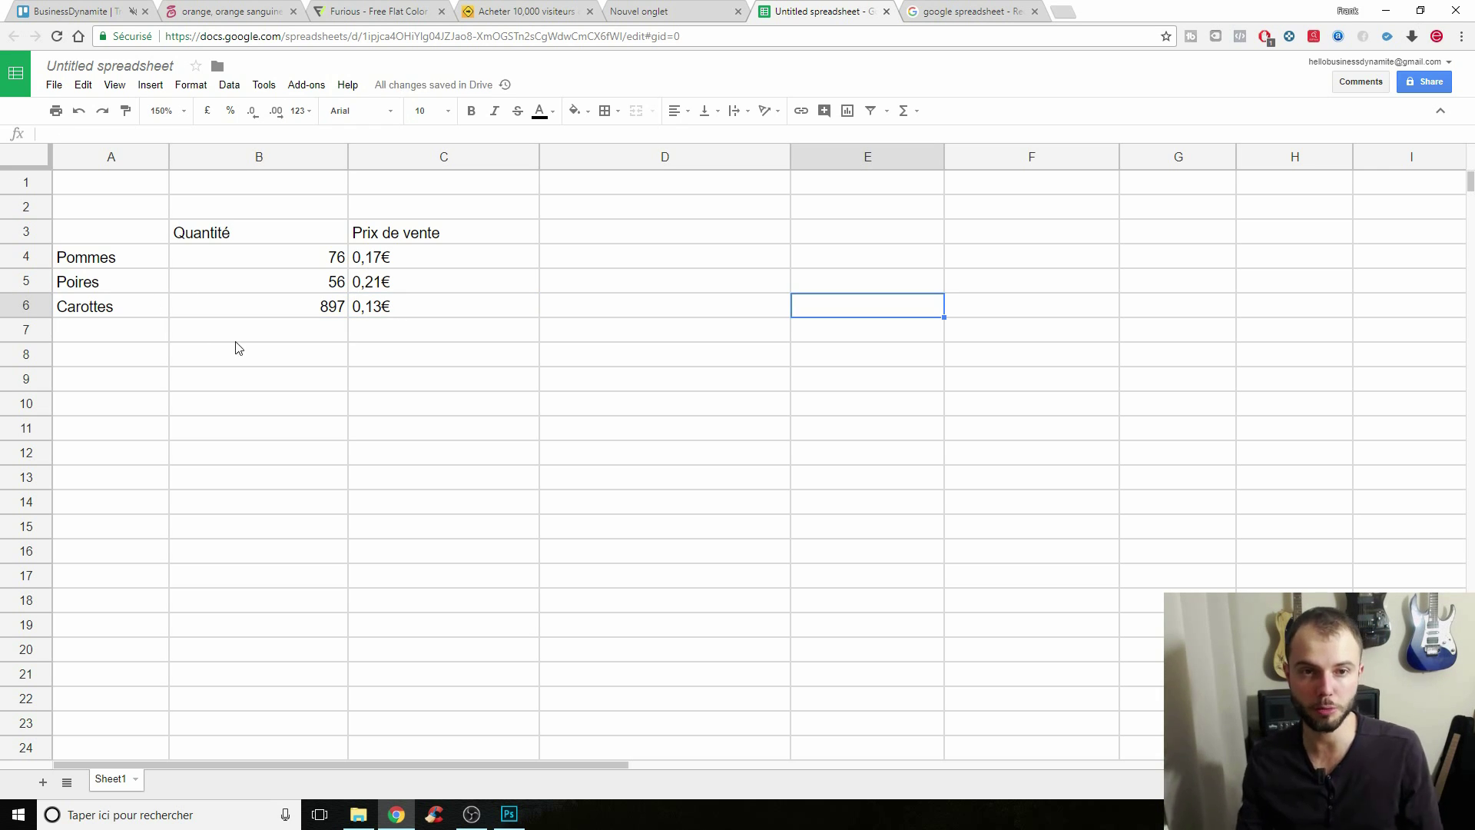
pyautogui.click(242, 336)
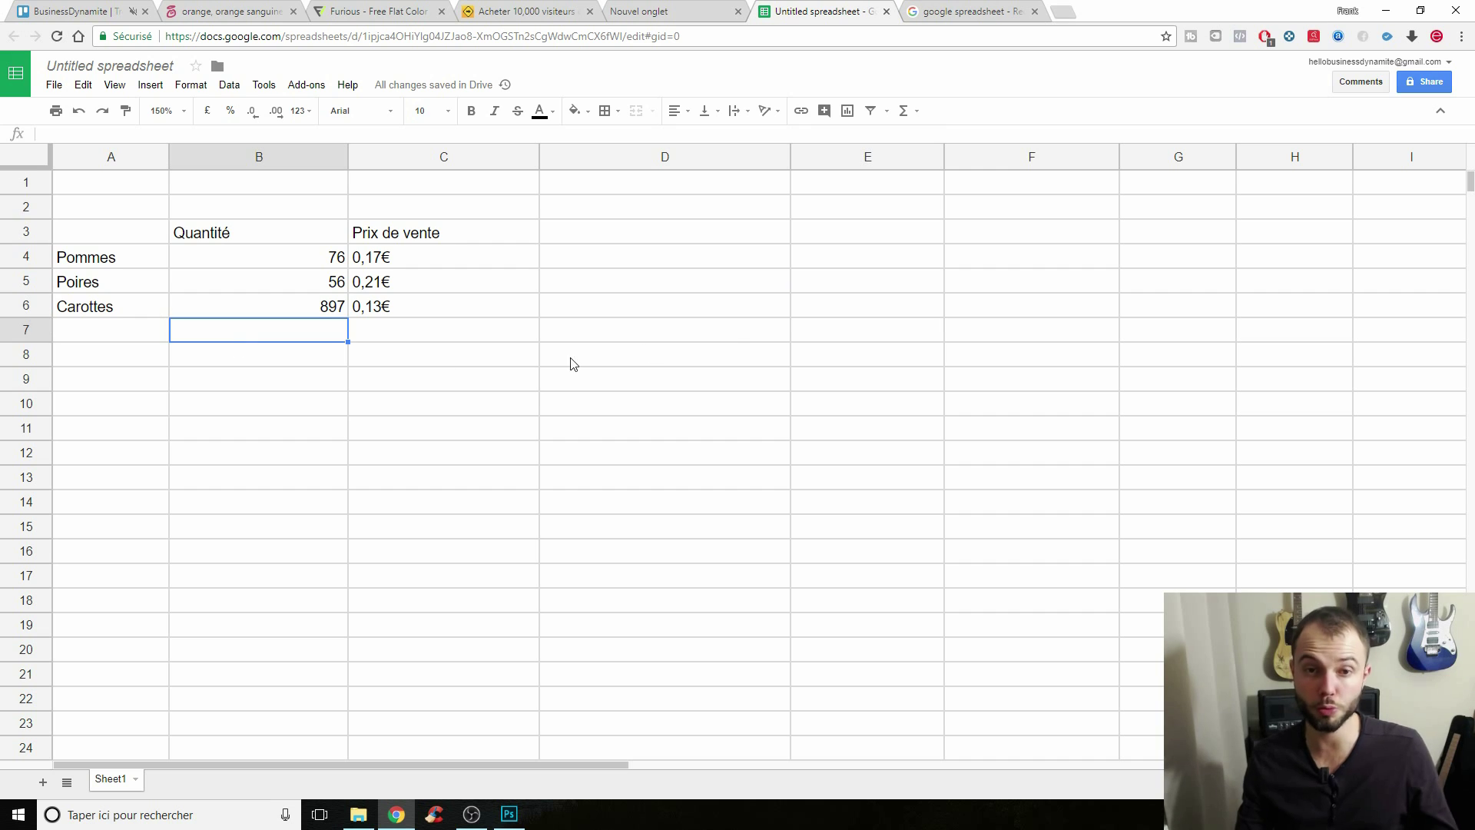
pyautogui.click(765, 327)
pyautogui.click(834, 315)
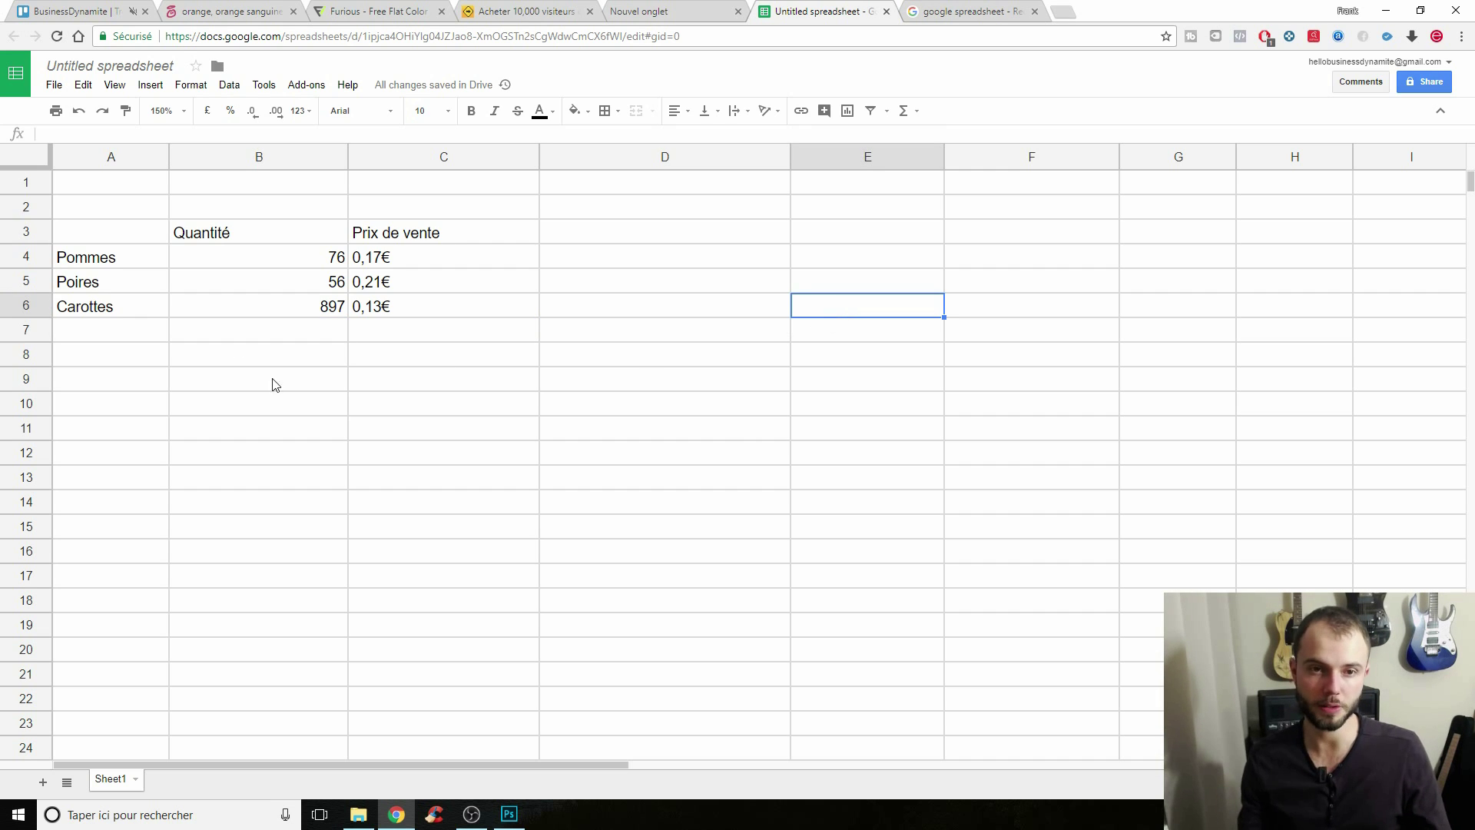
pyautogui.click(308, 338)
# Add the headers Revenus in D3 and Pourcentage du chiffre d'affaire in E3.
pyautogui.click(655, 239)
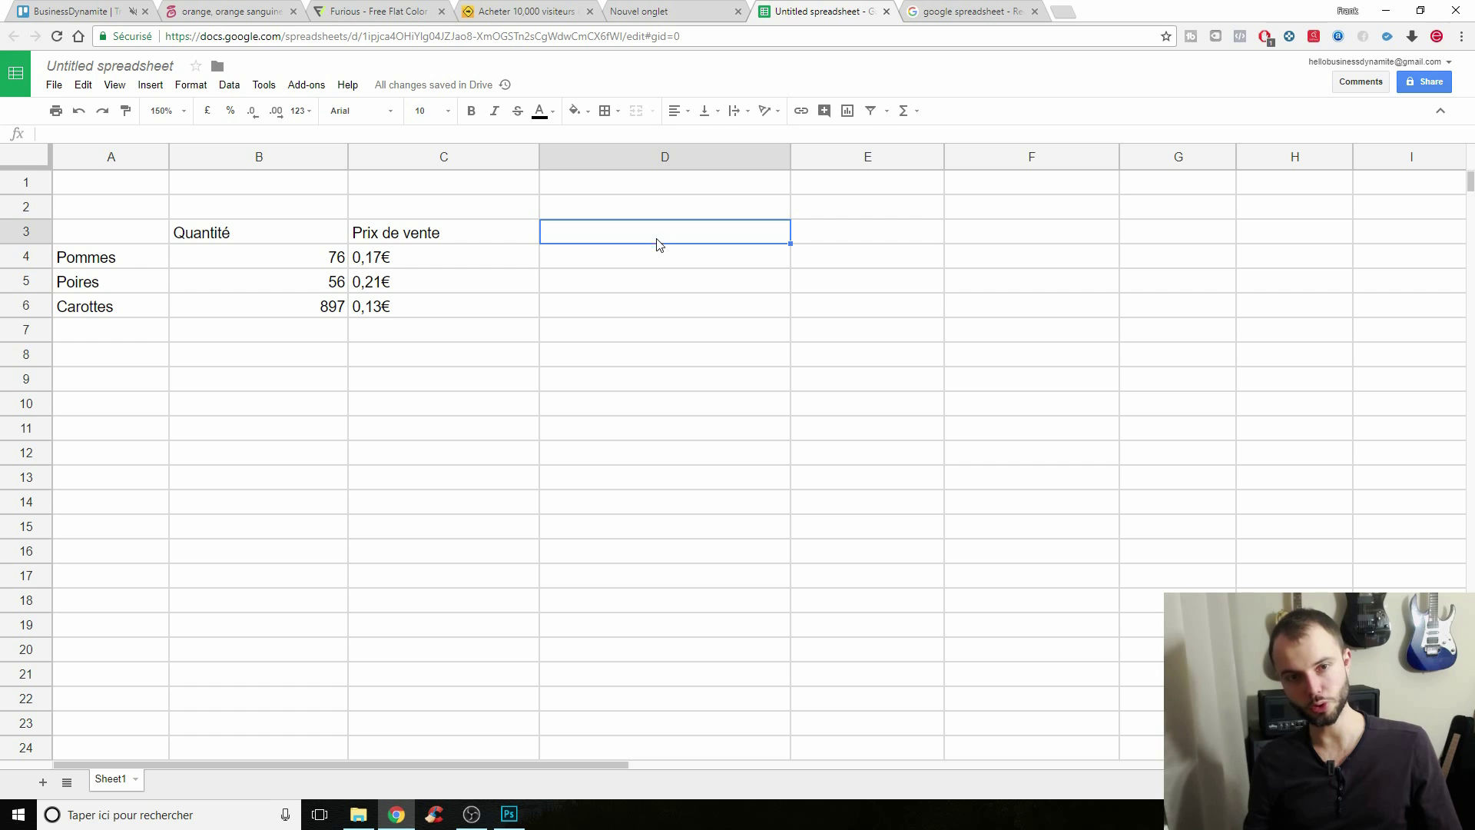
pyautogui.write('Revenus')
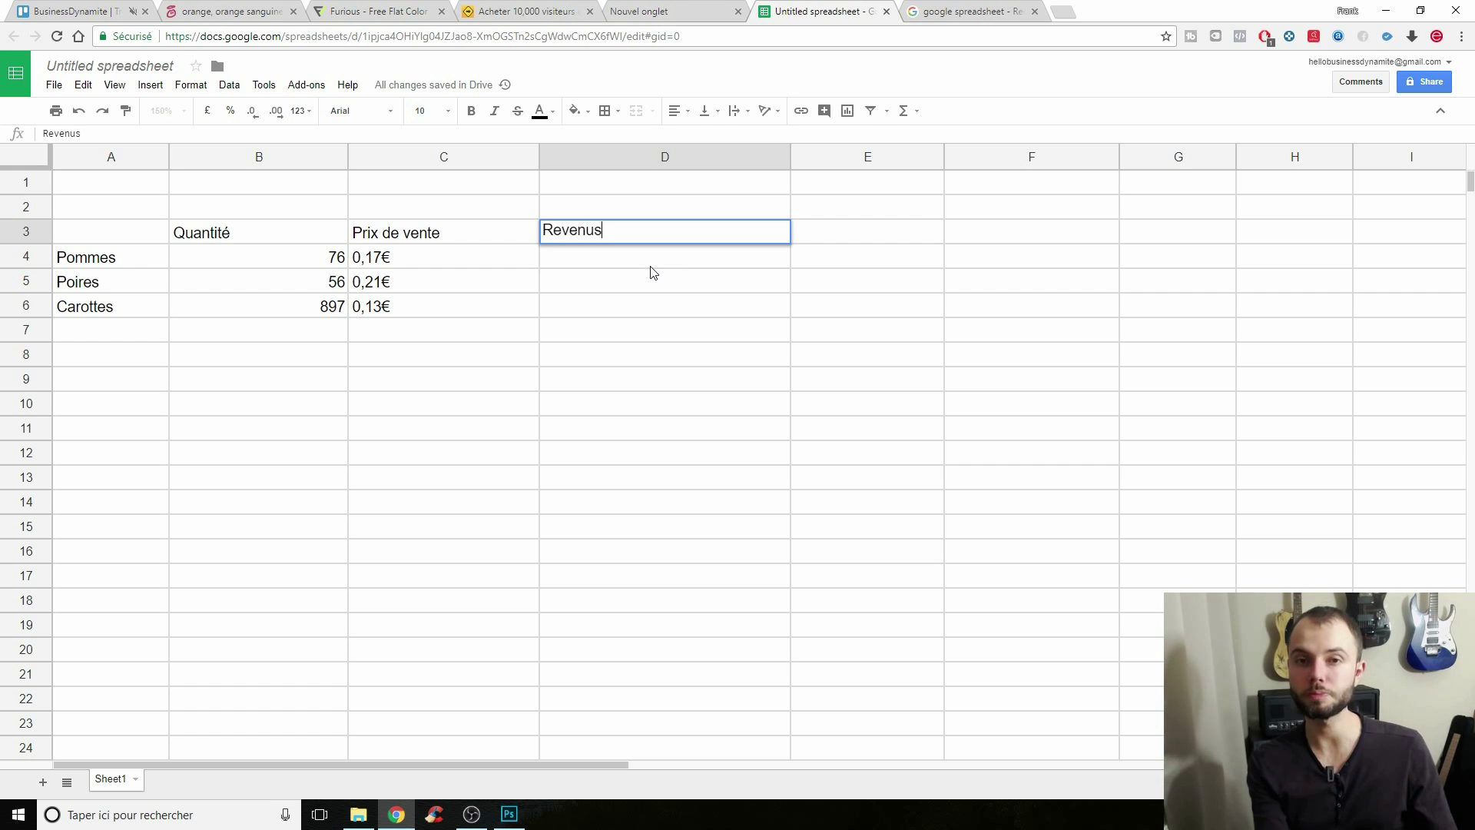
pyautogui.press('Return')
pyautogui.press('Up')
pyautogui.press('Right')
pyautogui.write('Pourcen')
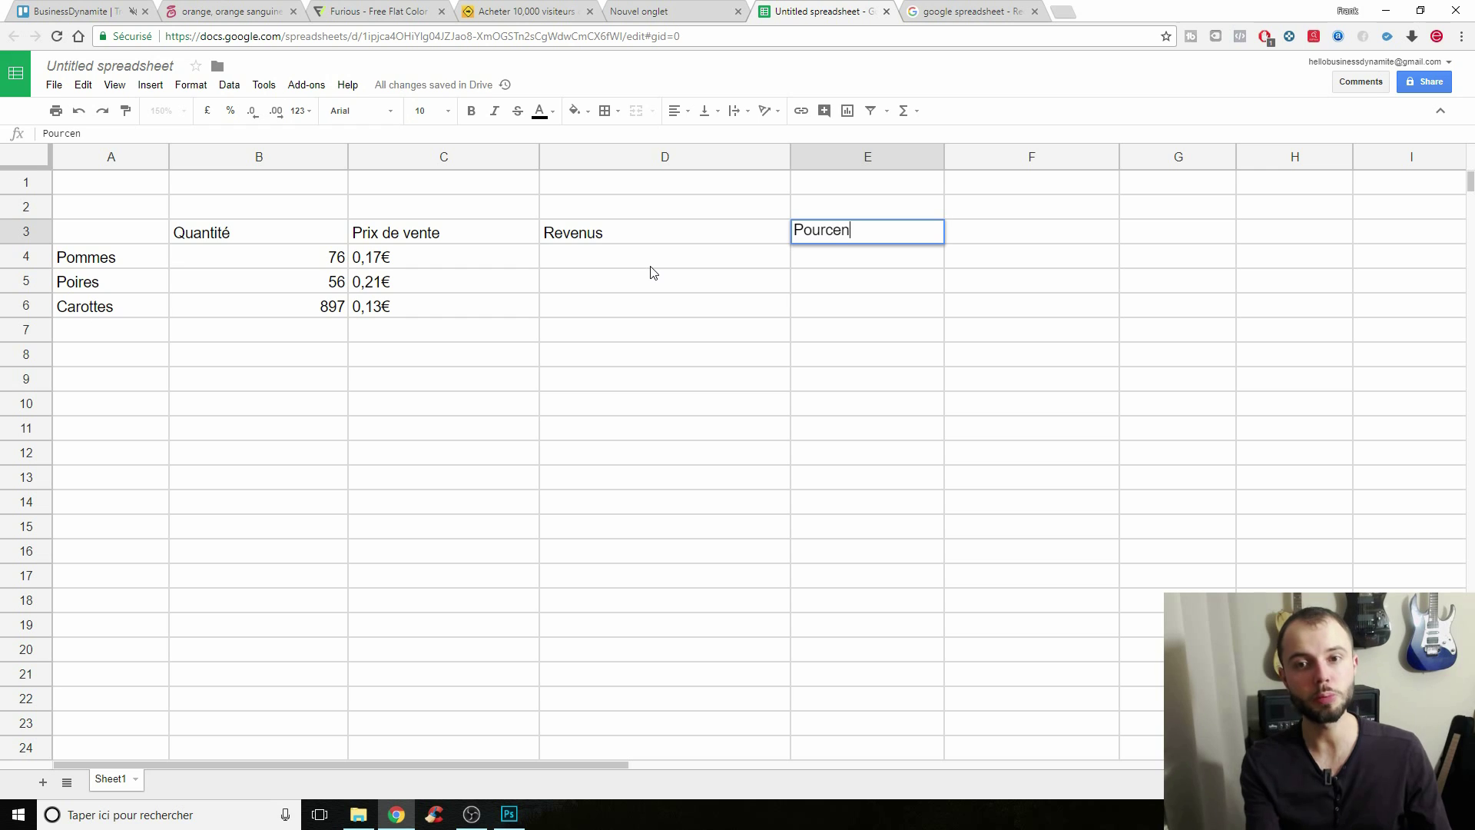
pyautogui.write("tage du chiffre d'affaire")
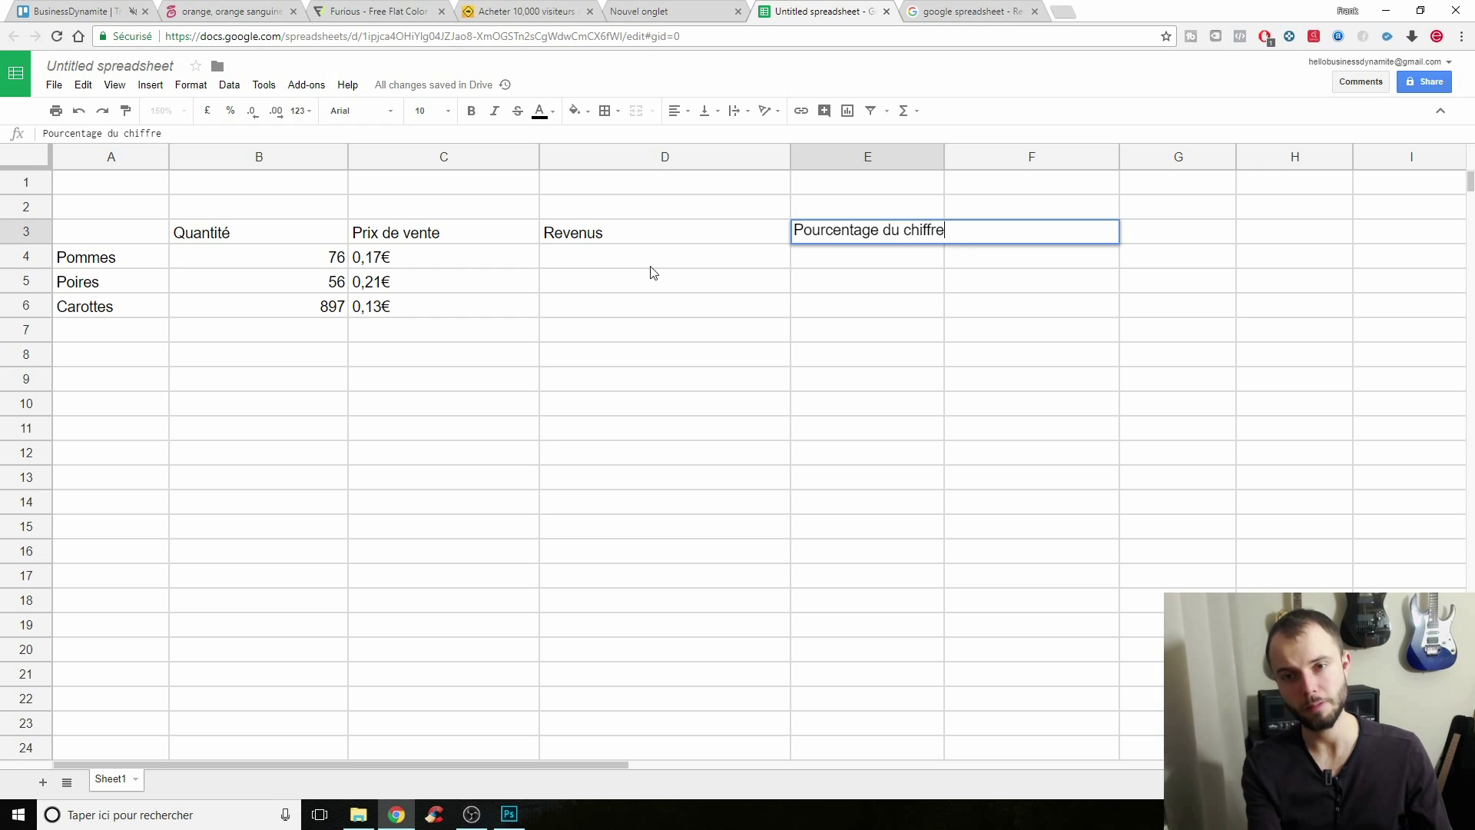
pyautogui.press('Return')
pyautogui.press('Up')
pyautogui.press('Right')
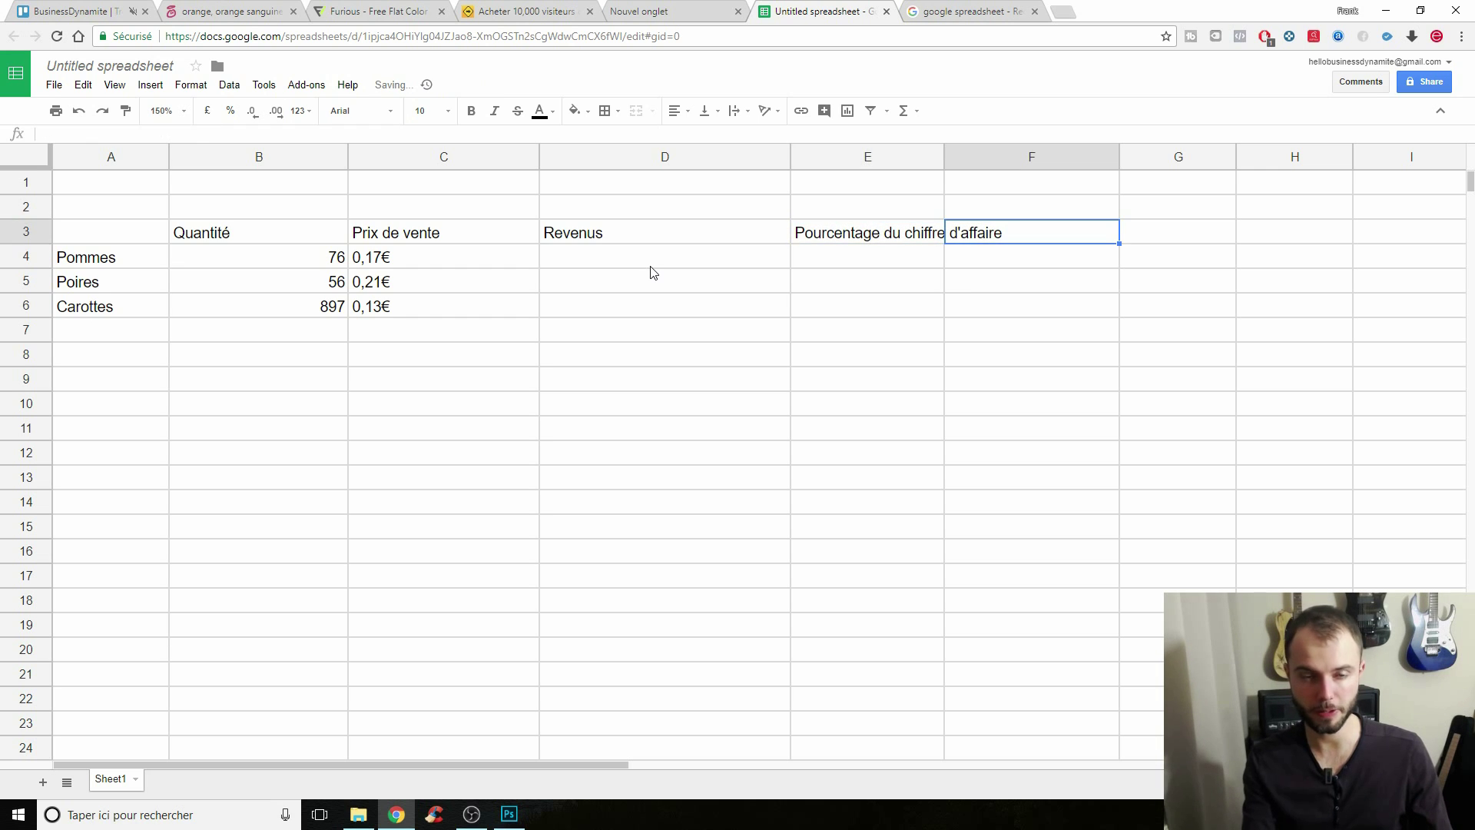
# Try to calculate the Pommes revenue in D4 by multiplying quantity by selling price with =B4*C4.
pyautogui.press('Down')
pyautogui.press('Left')
pyautogui.press('Left')
pyautogui.press('Right')
pyautogui.press('Right')
pyautogui.press('Left')
pyautogui.press('Left')
pyautogui.press('Left')
pyautogui.press('Right')
pyautogui.write('=')
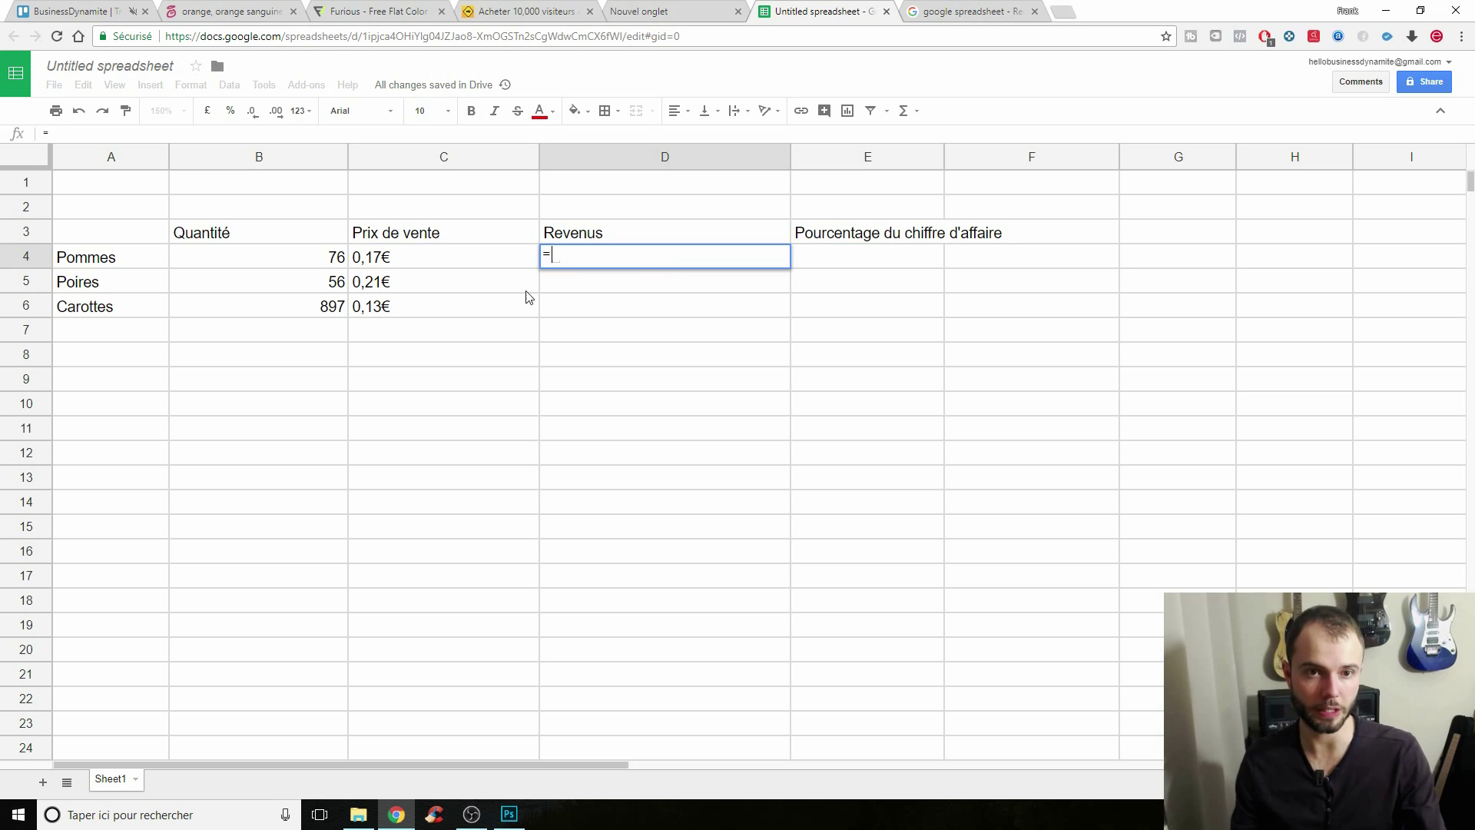
pyautogui.click(330, 256)
pyautogui.write('*')
pyautogui.click(450, 258)
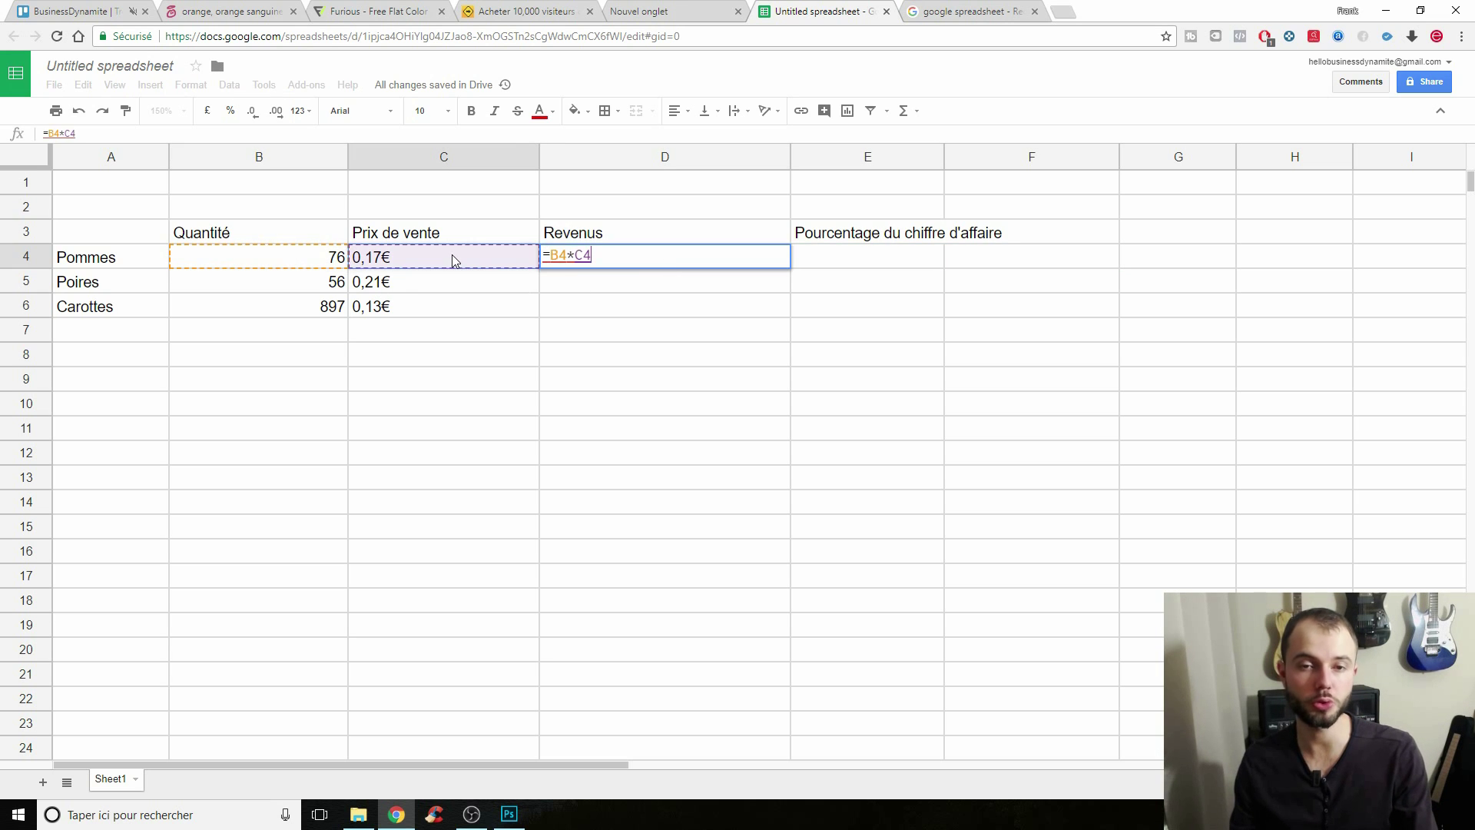
pyautogui.press('Return')
pyautogui.click(576, 265)
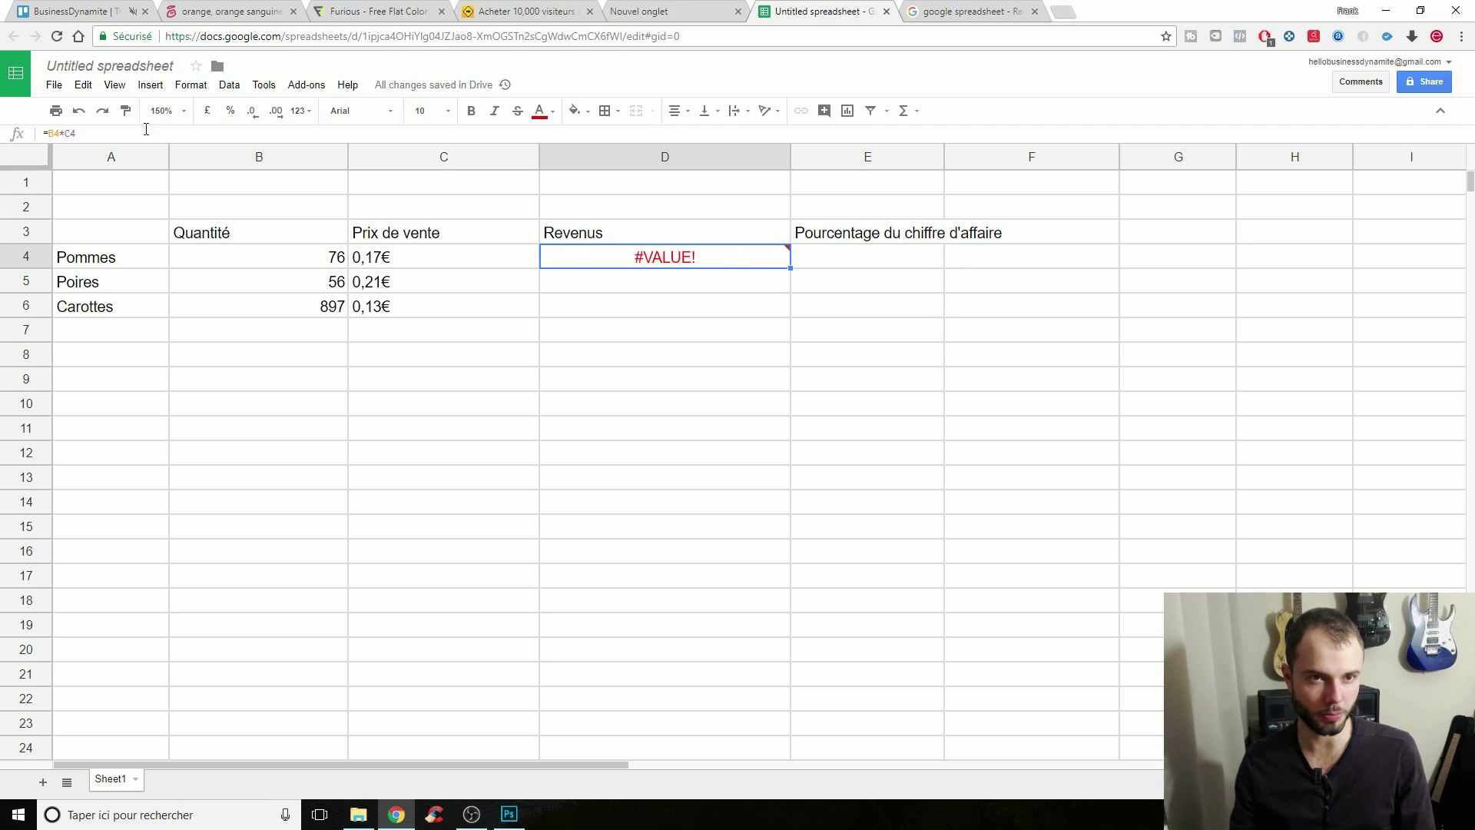
# Remove the euro sign from the Pommes and Poires prices in C4 and C5, leaving 0,17 and 0,21.
pyautogui.click(413, 256)
pyautogui.doubleClick(388, 261)
pyautogui.press('BackSpace')
pyautogui.click(413, 285)
pyautogui.doubleClick(447, 280)
pyautogui.press('BackSpace')
# Re-enter the =B4*C4 revenue formula in D4 to test it, and clear the cell.
pyautogui.doubleClick(743, 256)
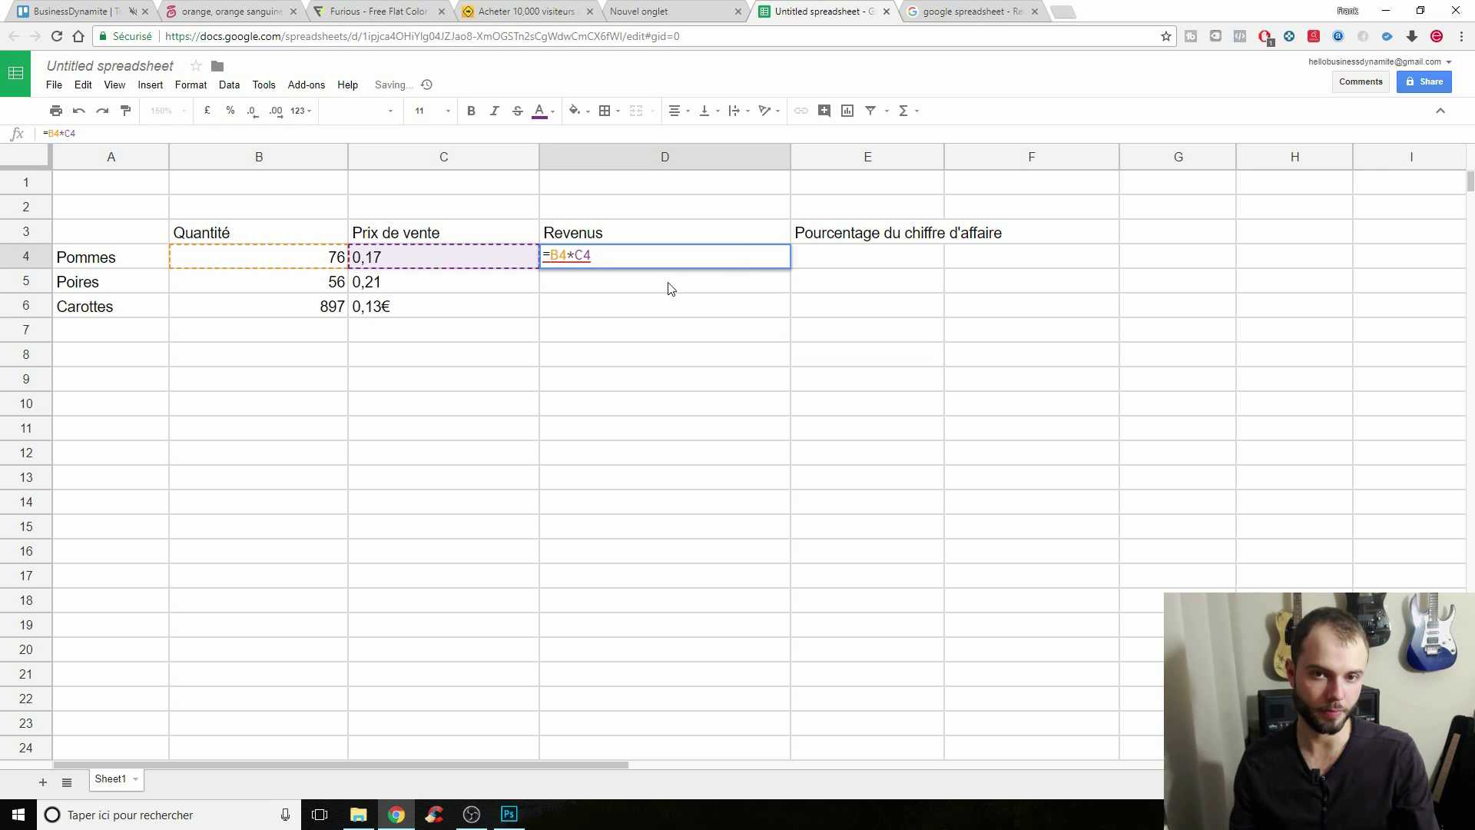
pyautogui.press('Return')
pyautogui.click(640, 309)
pyautogui.click(635, 269)
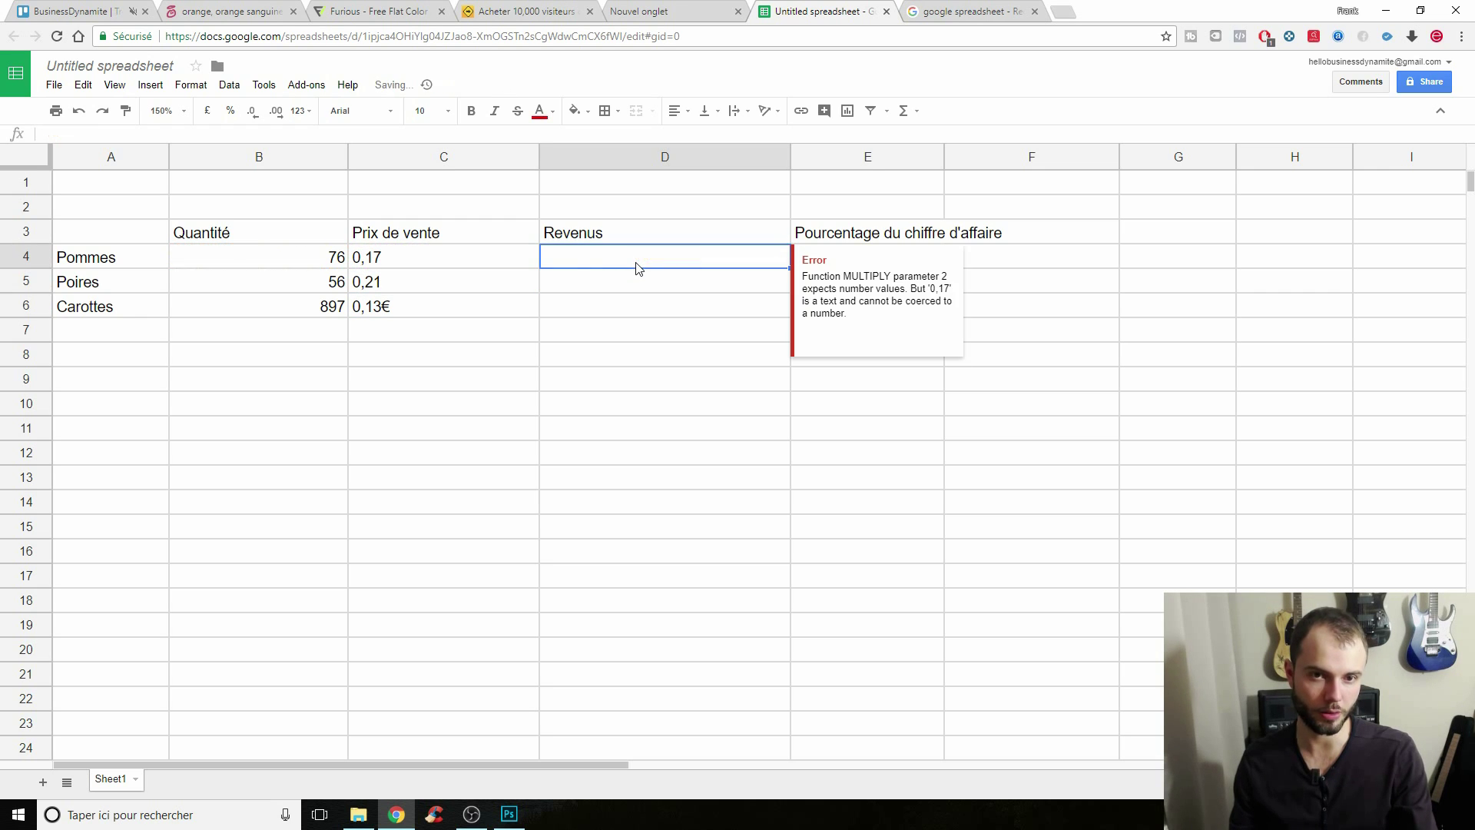
# Remove the euro sign from the Carottes price in C6, leaving 0,13.
pyautogui.click(485, 261)
pyautogui.keyDown('shift'); pyautogui.click(467, 307); pyautogui.keyUp('shift')
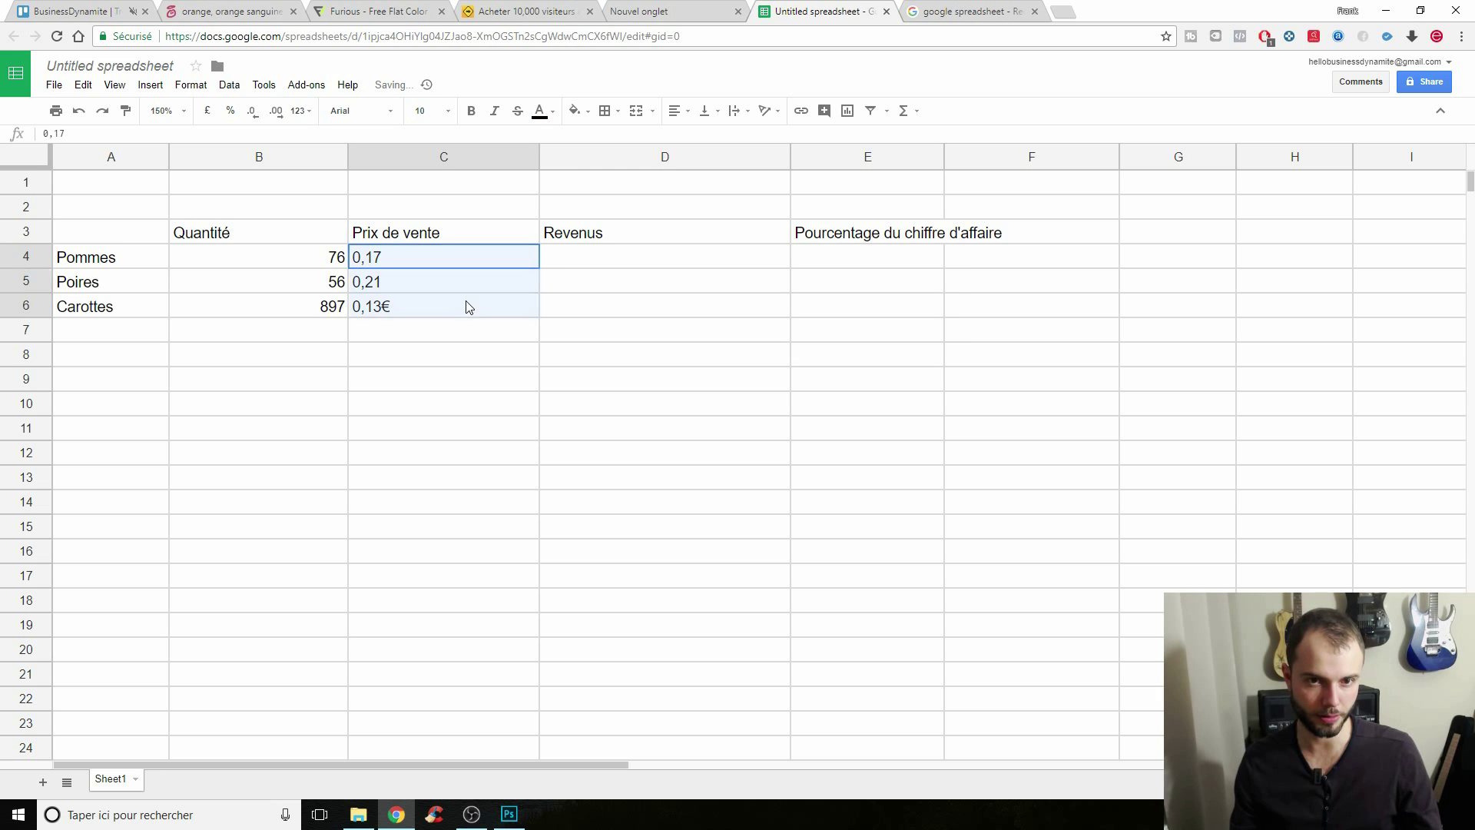
pyautogui.click(434, 316)
pyautogui.doubleClick(432, 311)
pyautogui.press('BackSpace')
pyautogui.press('Return')
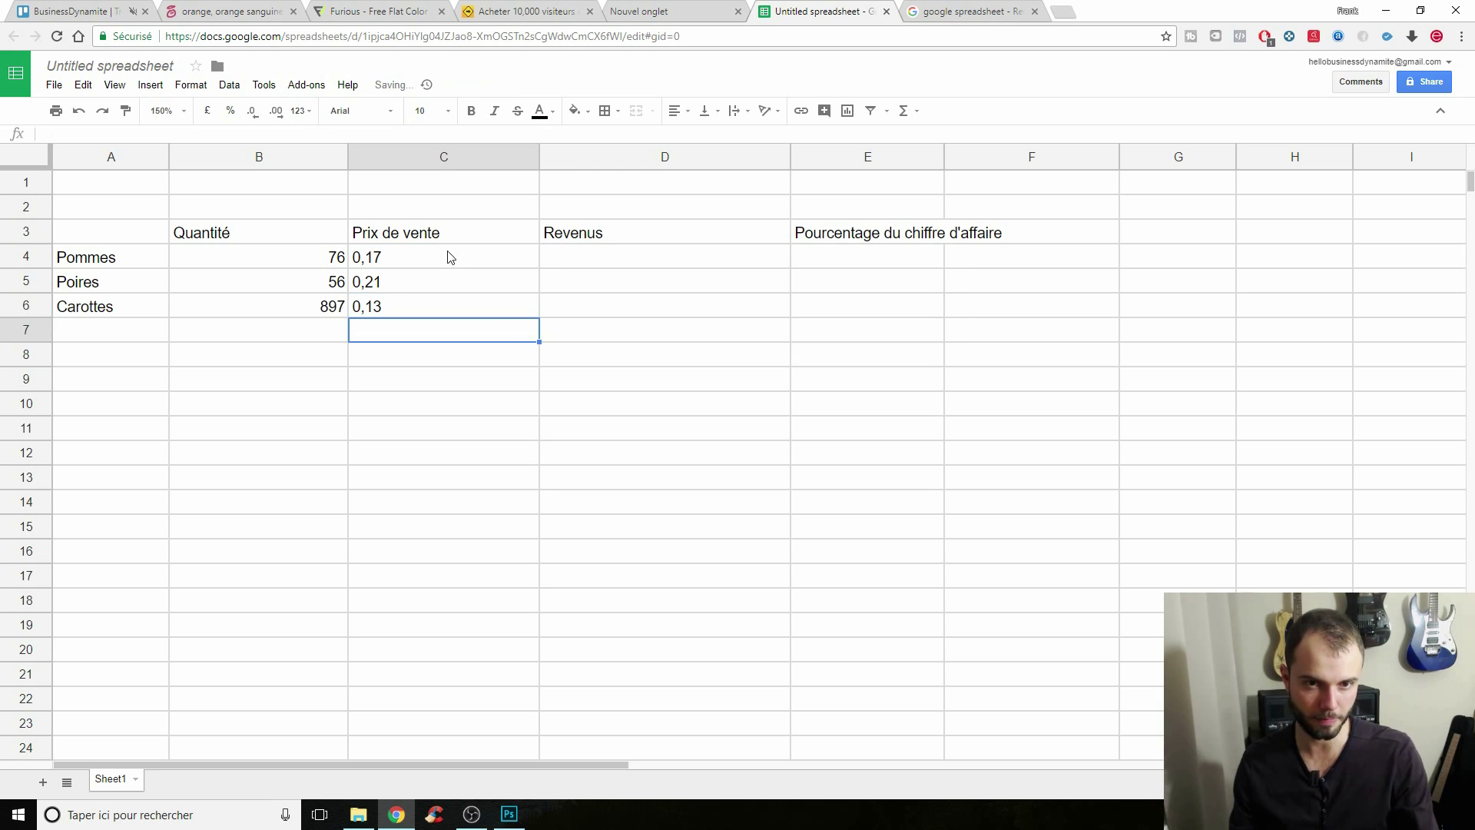
pyautogui.click(448, 255)
pyautogui.keyDown('shift'); pyautogui.click(438, 305); pyautogui.keyUp('shift')
pyautogui.rightClick(438, 301)
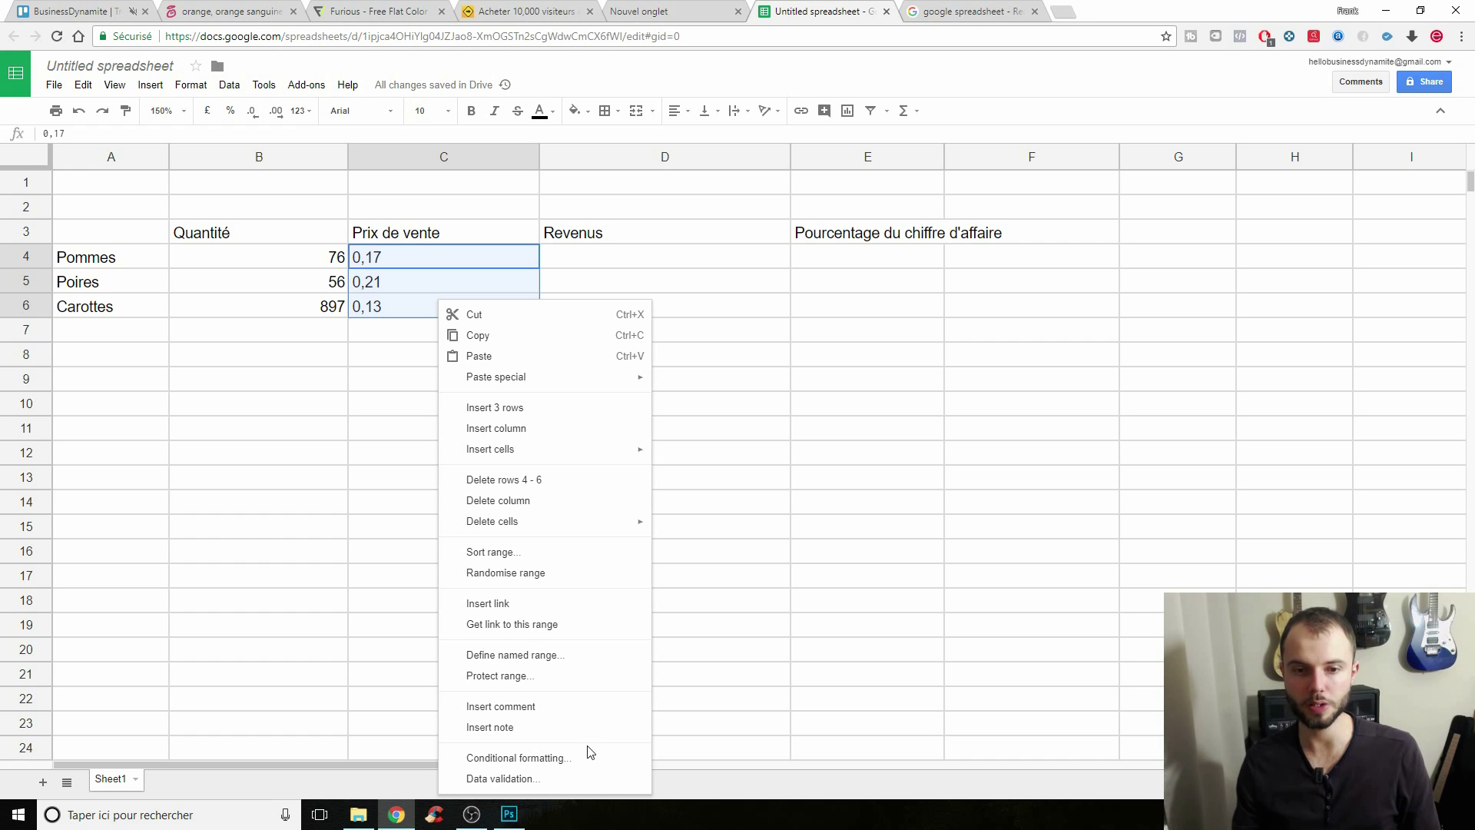
pyautogui.click(517, 758)
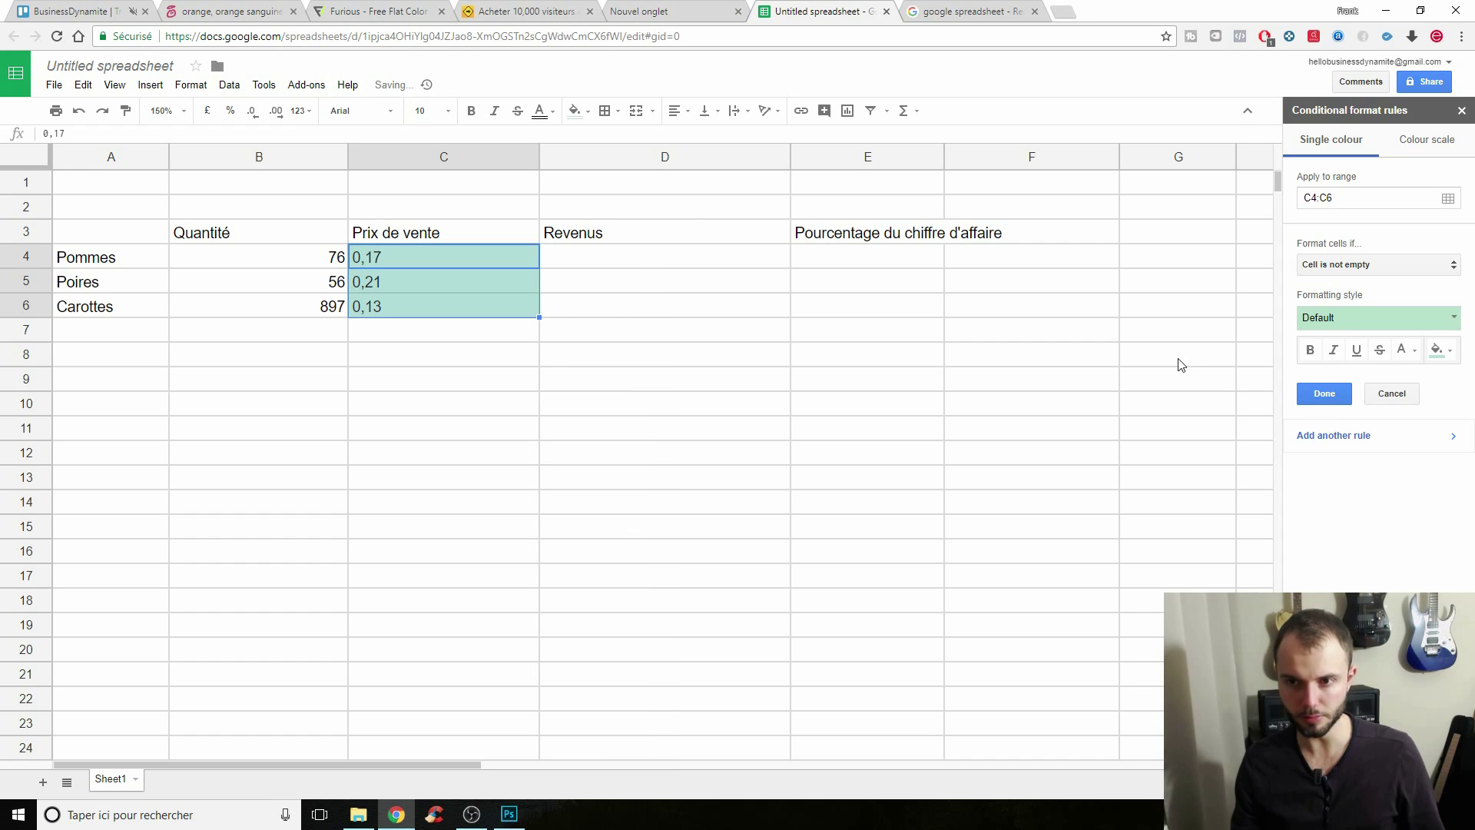
pyautogui.hotkey('ctrl', 'z')
pyautogui.rightClick(471, 285)
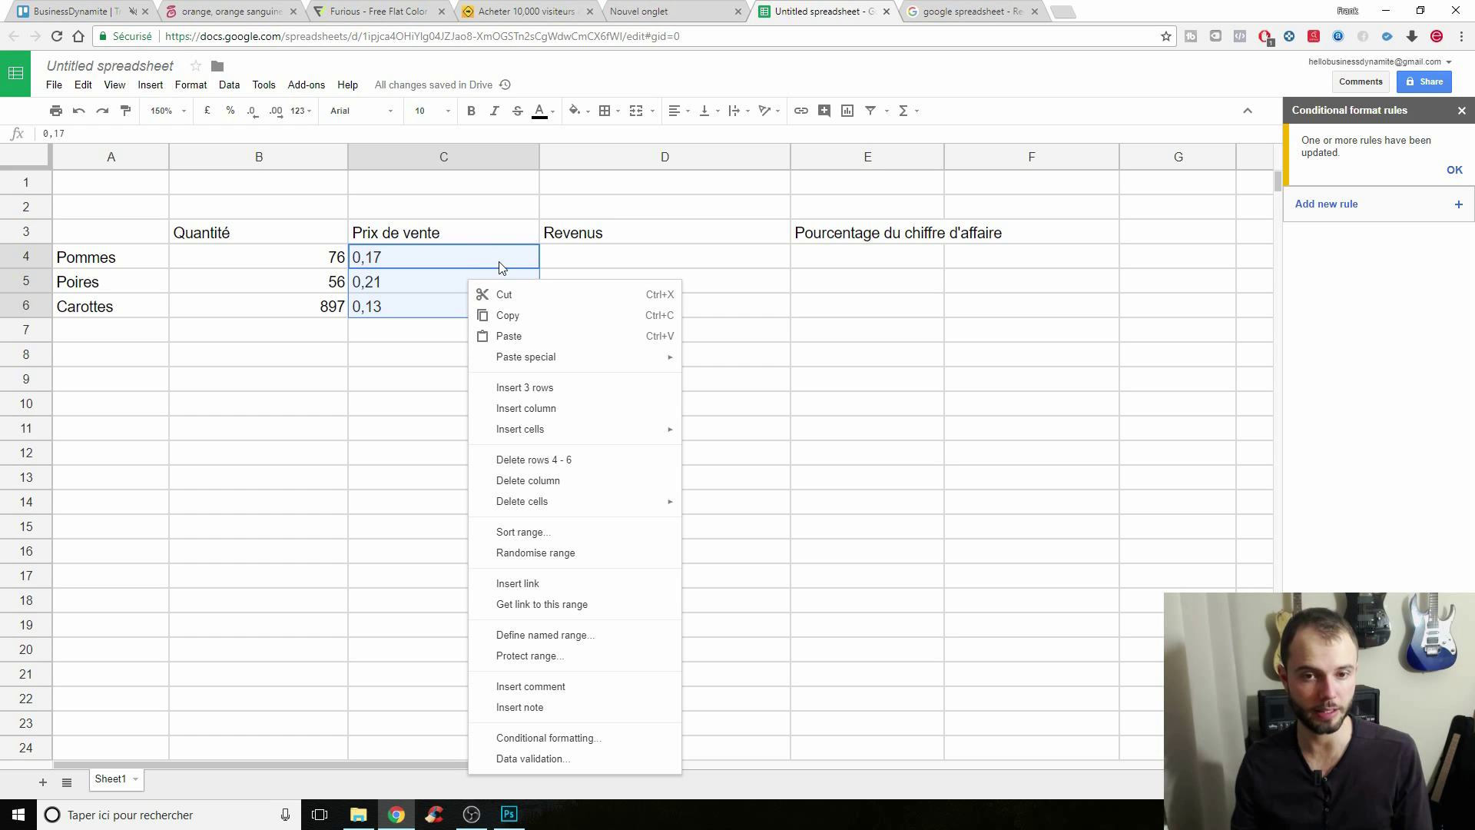
# Apply the Number format to the prices in C4:C6 and rewrite them with decimal points as 0.17, 0.21 and 0.13.
pyautogui.click(190, 85)
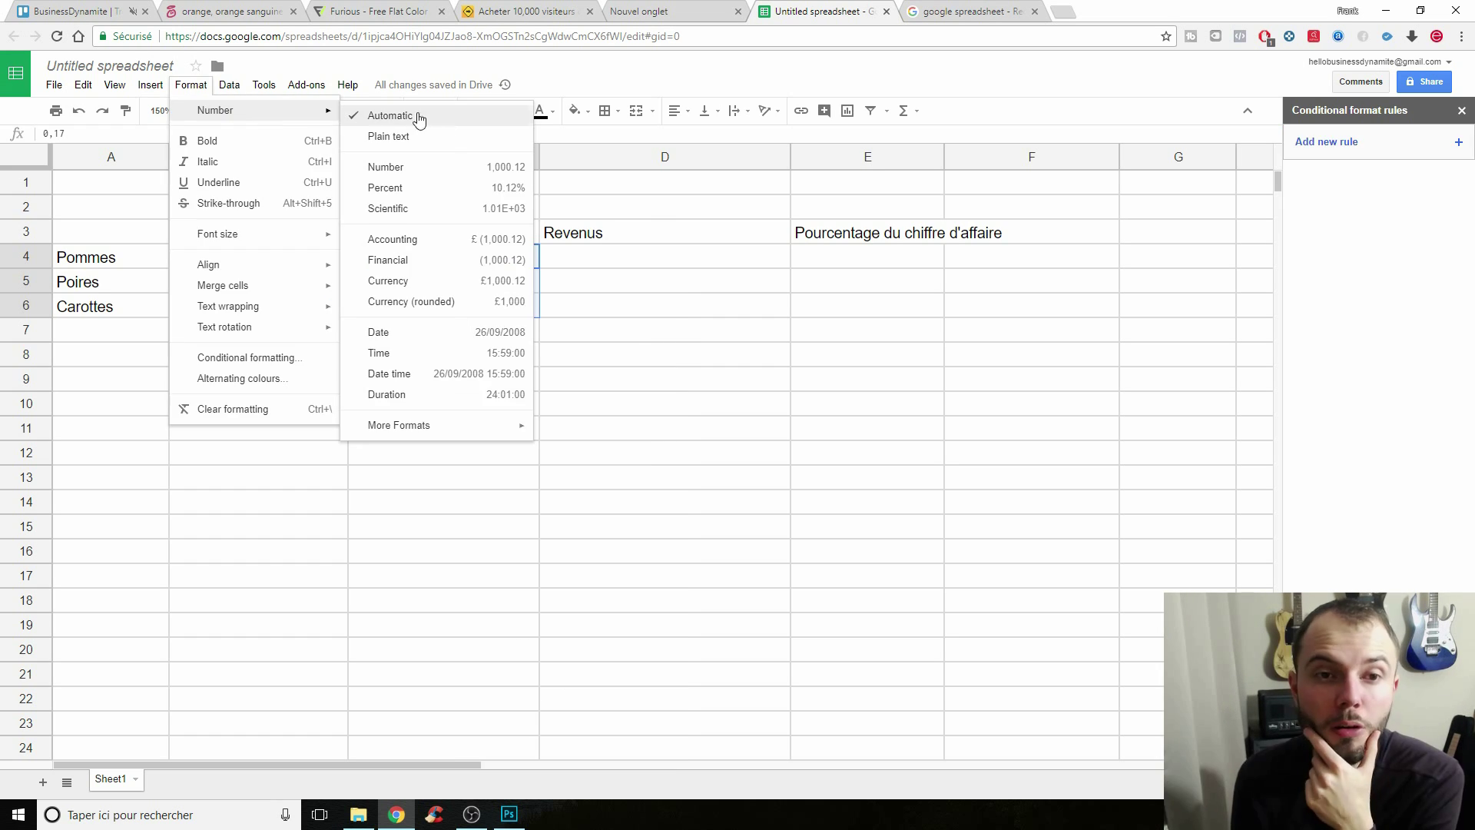
pyautogui.click(435, 175)
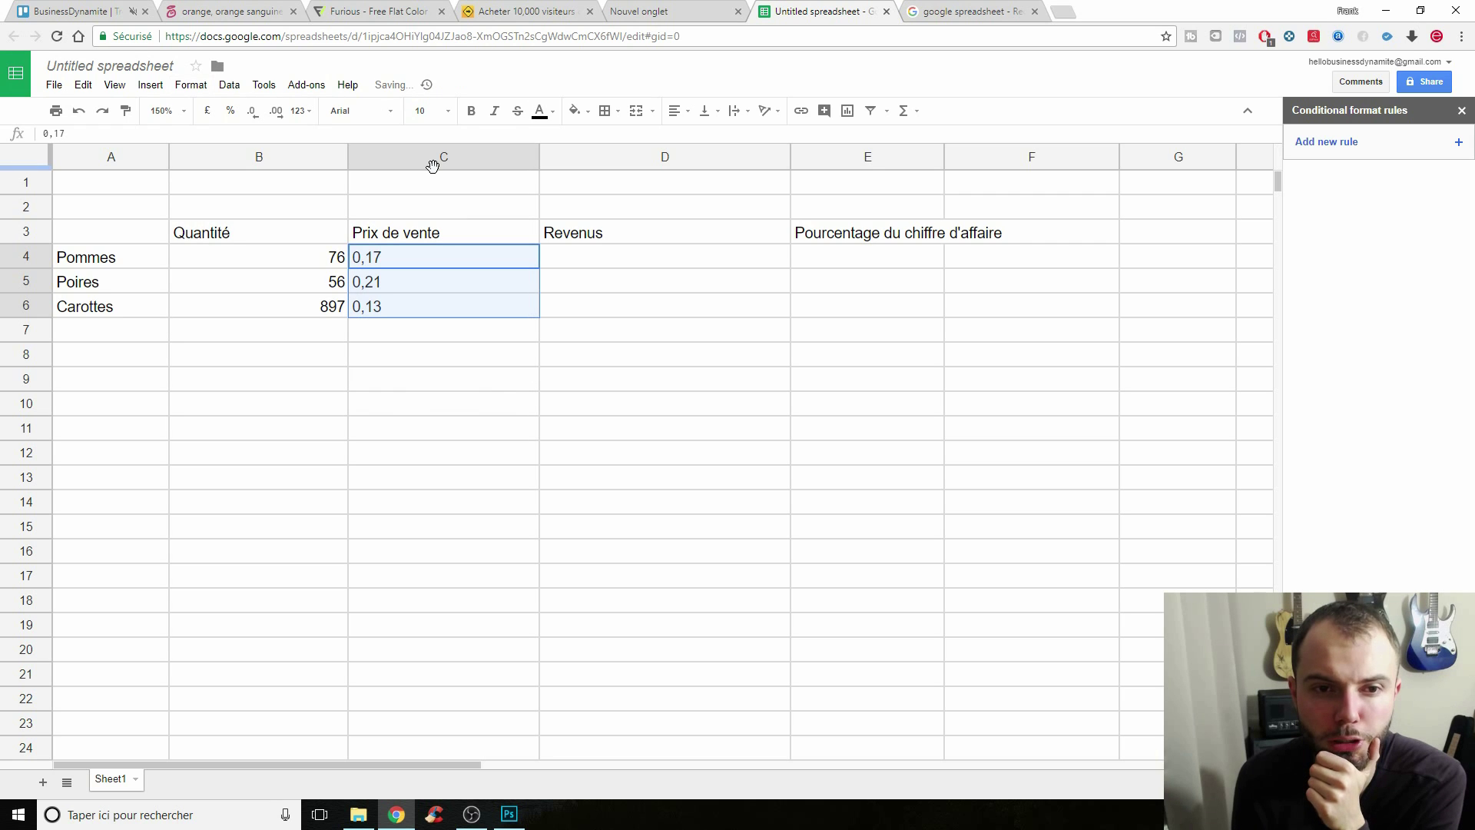
pyautogui.click(567, 260)
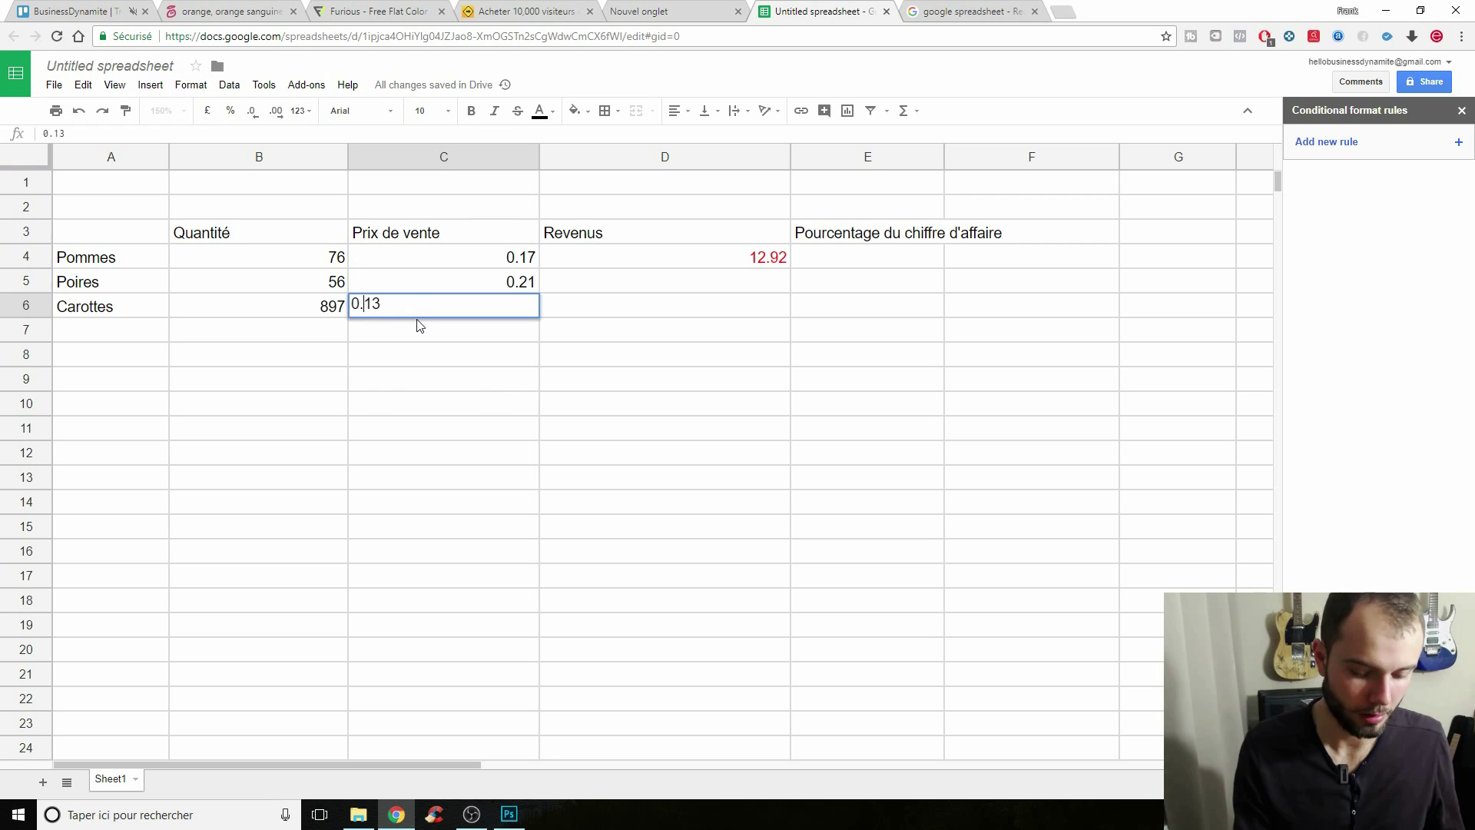
pyautogui.press('Return')
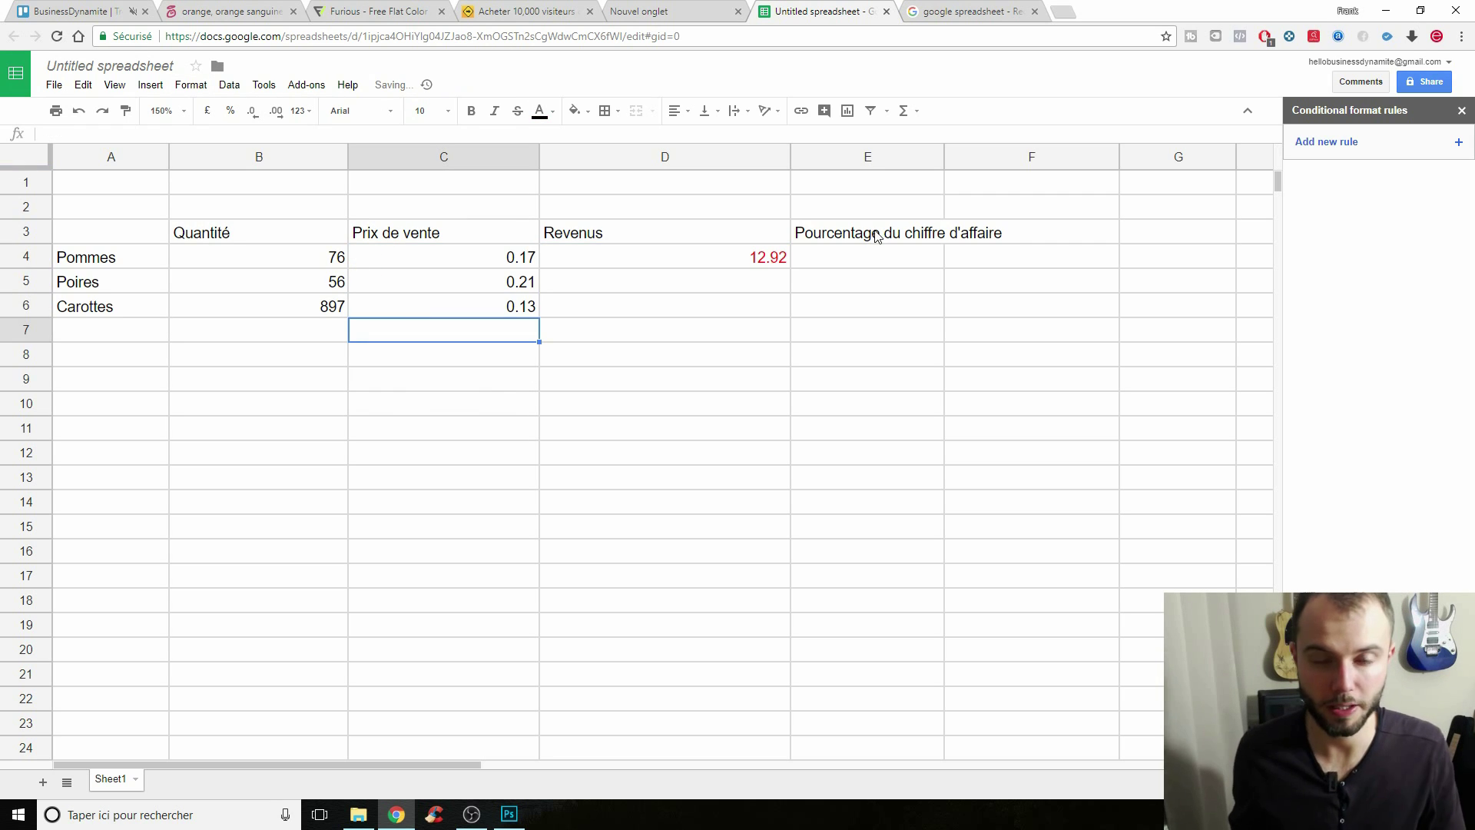
# Copy the Pommes revenue formula from D4 down to the Poires and Carottes rows.
pyautogui.click(776, 262)
pyautogui.moveTo(790, 268); pyautogui.dragTo(790, 311)
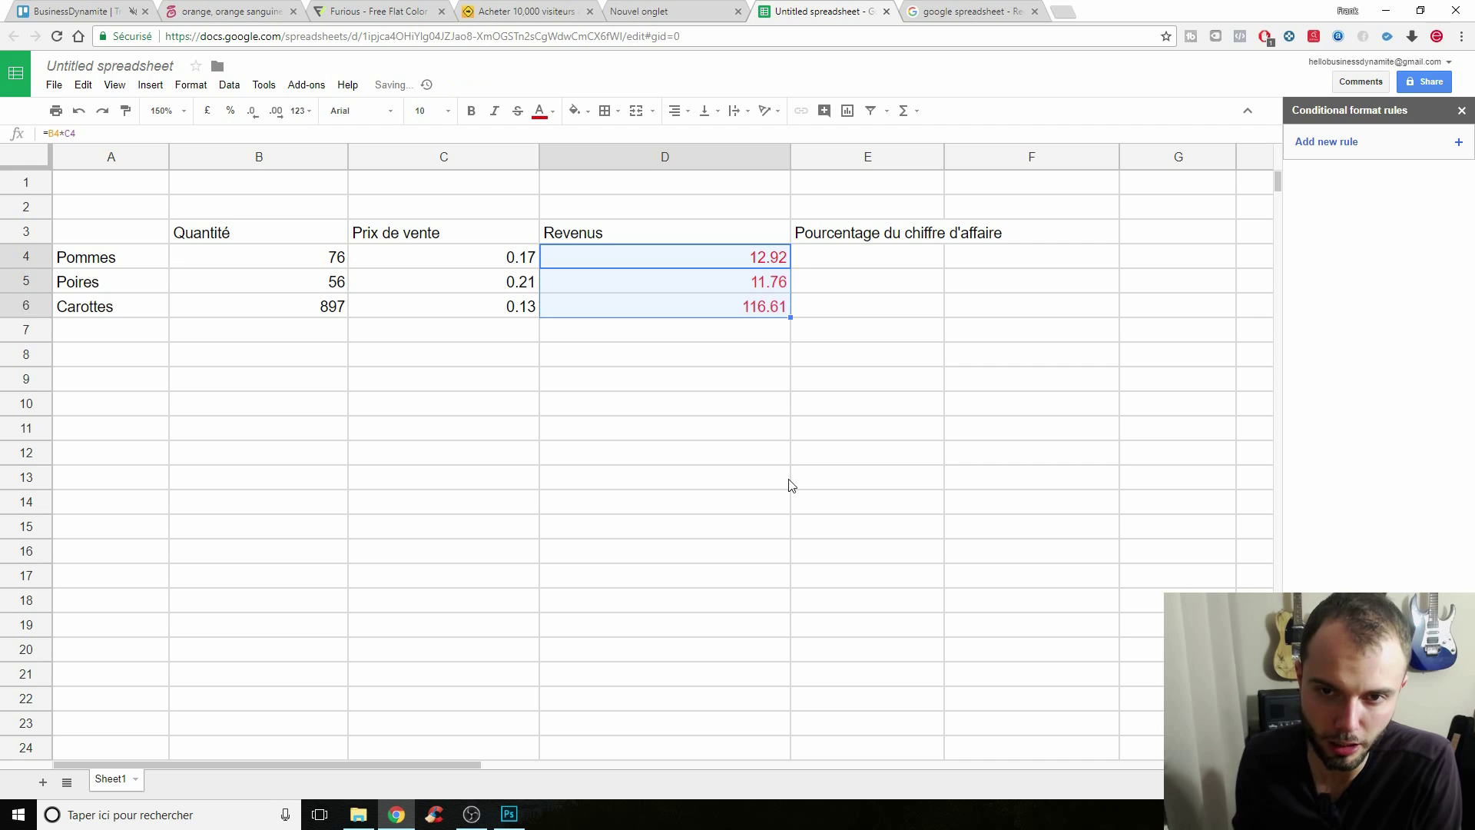
pyautogui.click(774, 384)
pyautogui.click(764, 313)
pyautogui.click(879, 438)
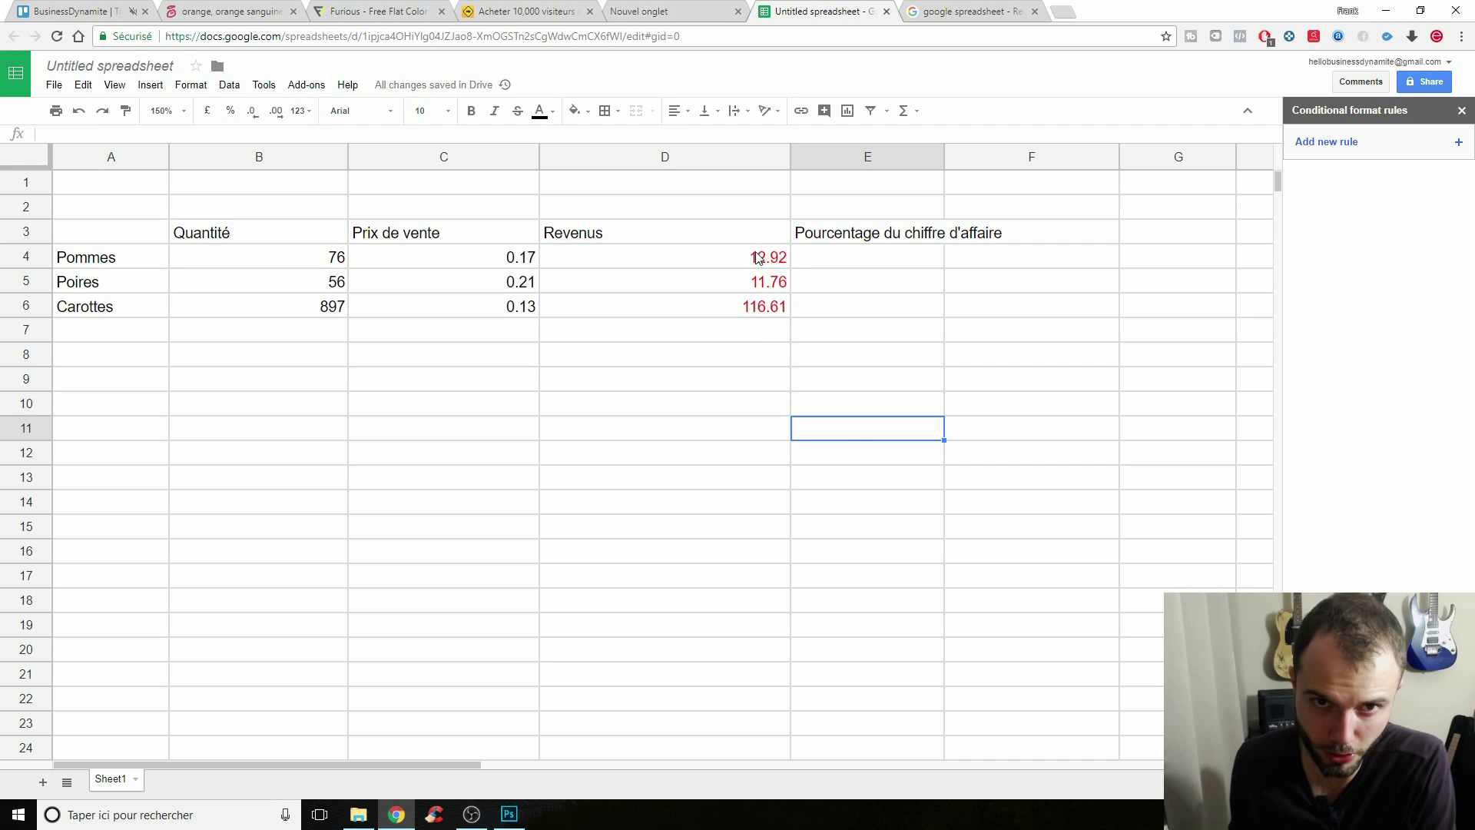
# Change the text colour of the revenue values in D4:D6 to black.
pyautogui.moveTo(742, 261); pyautogui.dragTo(725, 313)
pyautogui.click(540, 111)
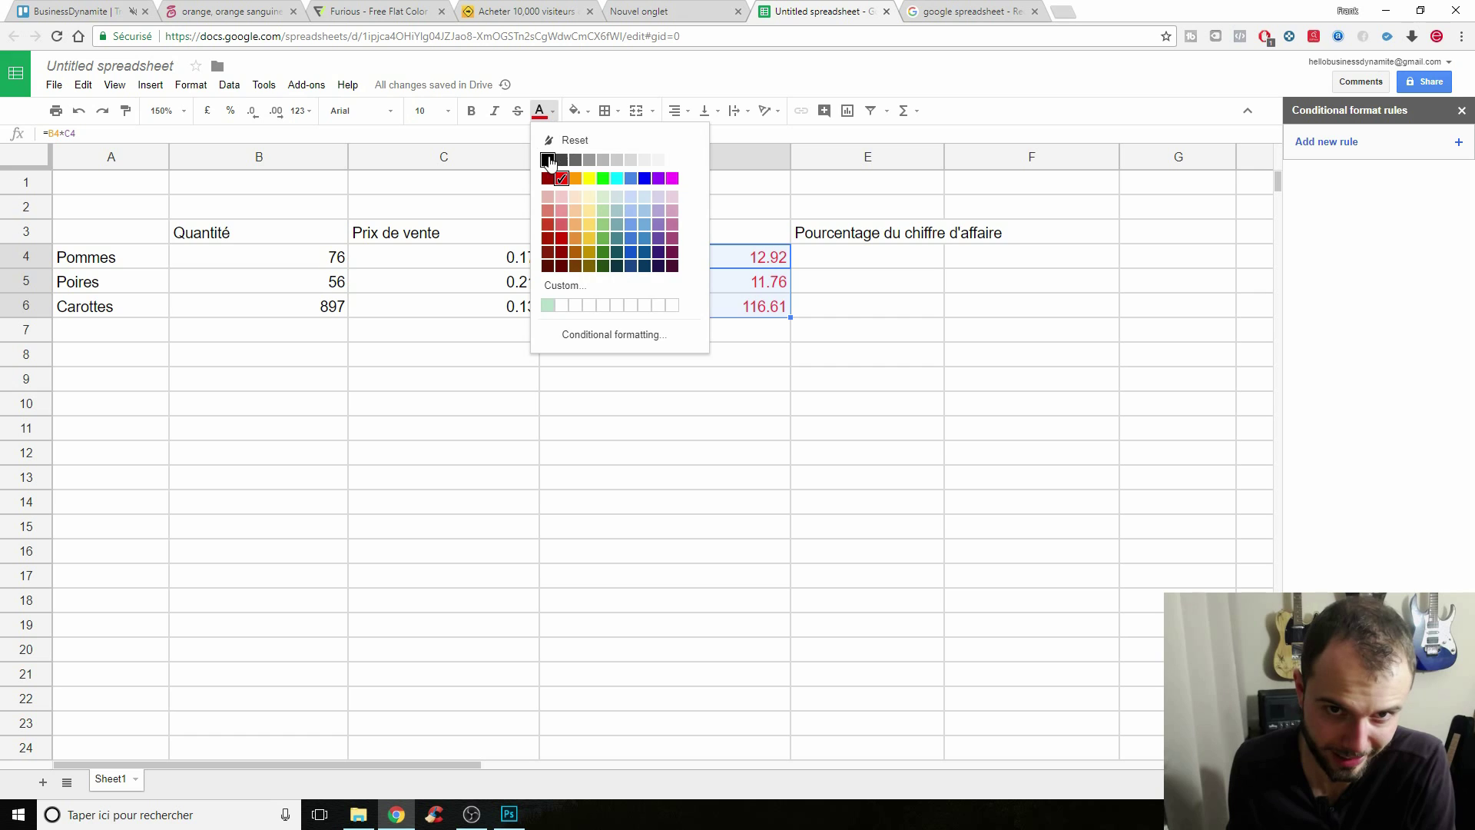
pyautogui.click(546, 158)
pyautogui.click(761, 355)
pyautogui.click(875, 408)
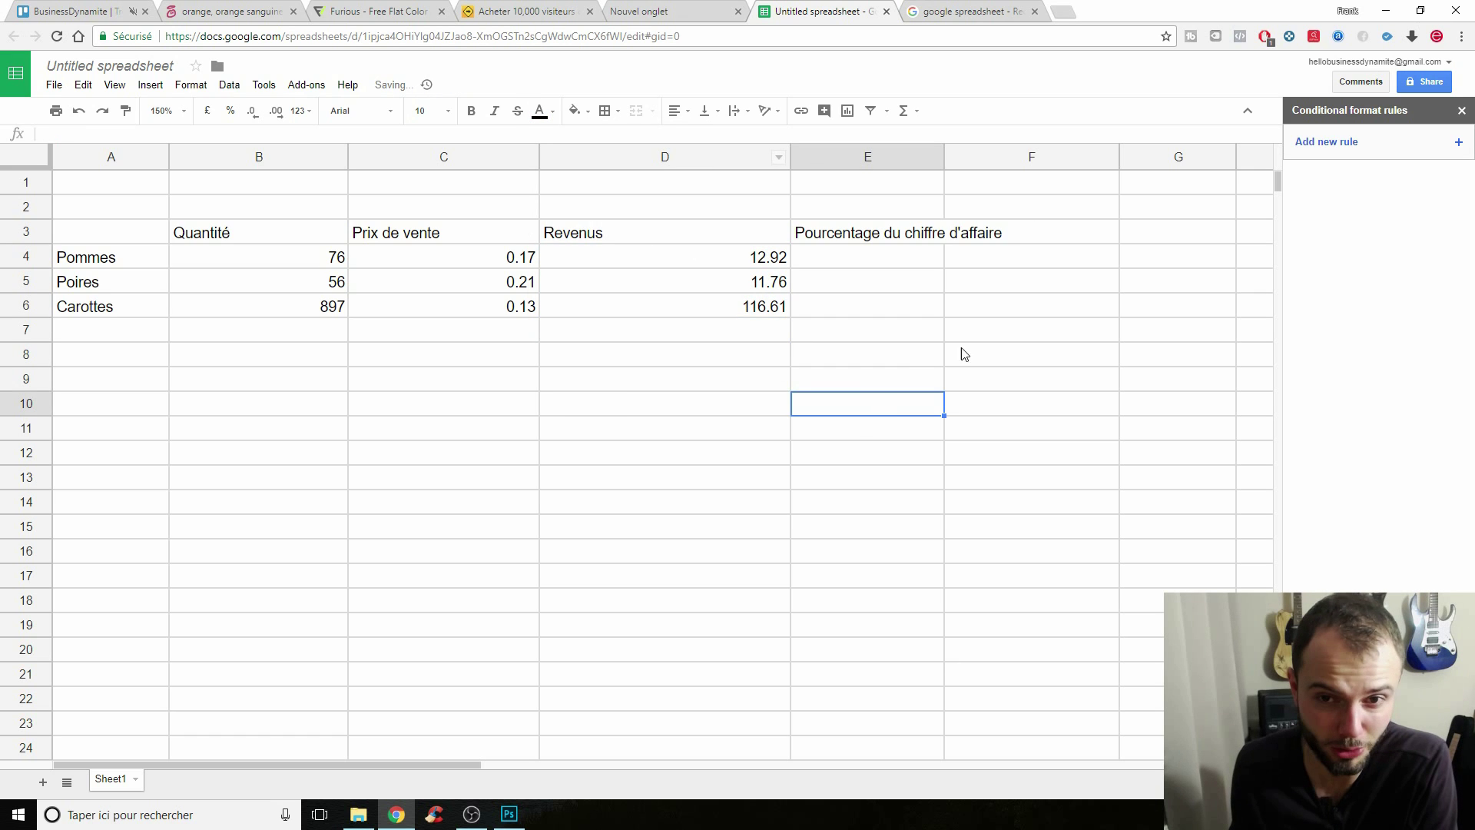
pyautogui.click(736, 339)
pyautogui.click(553, 386)
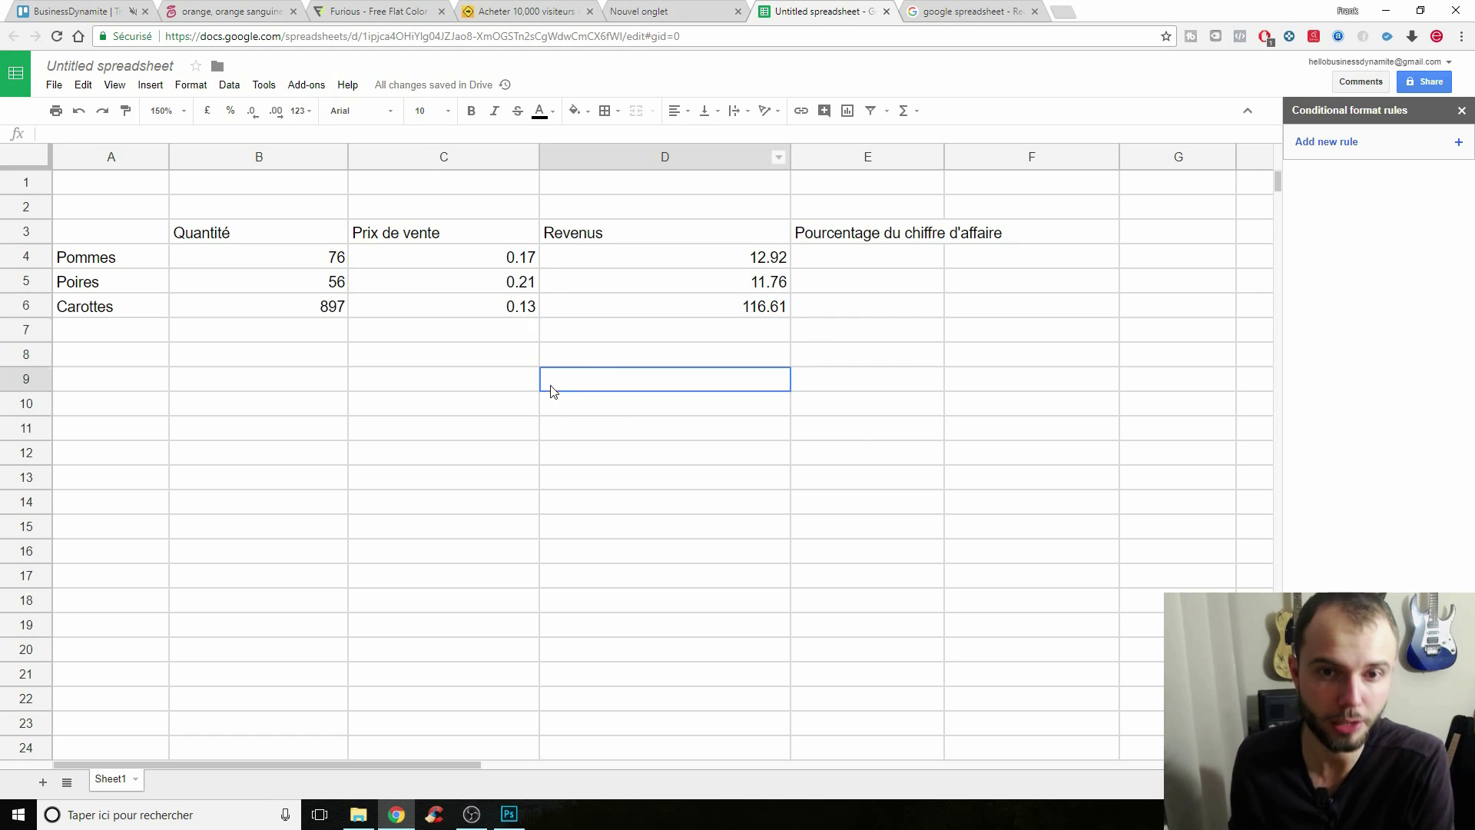
pyautogui.click(492, 344)
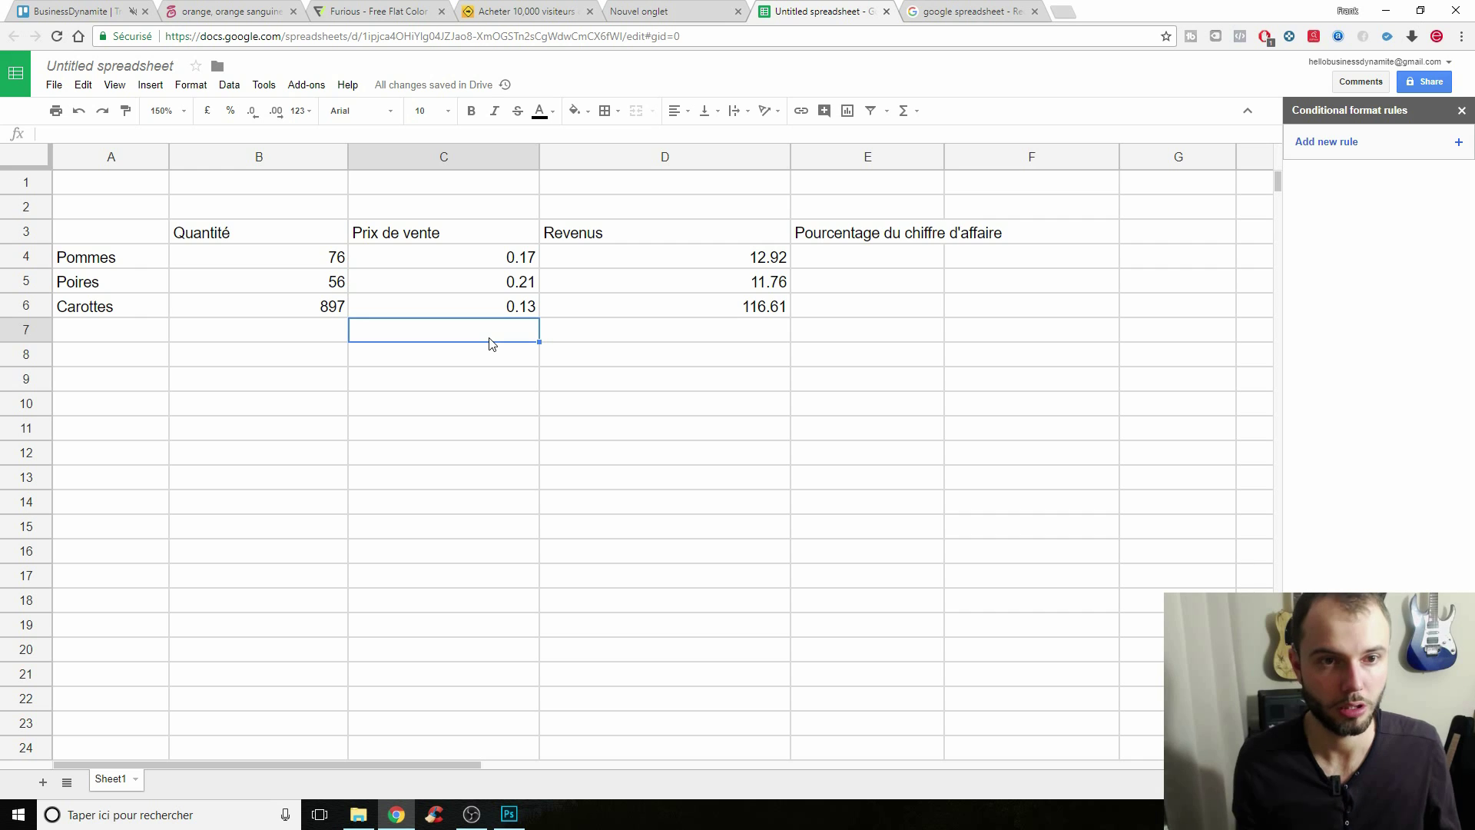
# Add the row label Total in A7, below Carottes.
pyautogui.click(95, 326)
pyautogui.write('Total')
pyautogui.press('Return')
# Sum the quantities in B7 with =SOMME(B4:B6) and copy the formula across to D7.
pyautogui.press('Up')
pyautogui.press('Right')
pyautogui.write('=')
pyautogui.click(78, 134)
pyautogui.write('SOMME(')
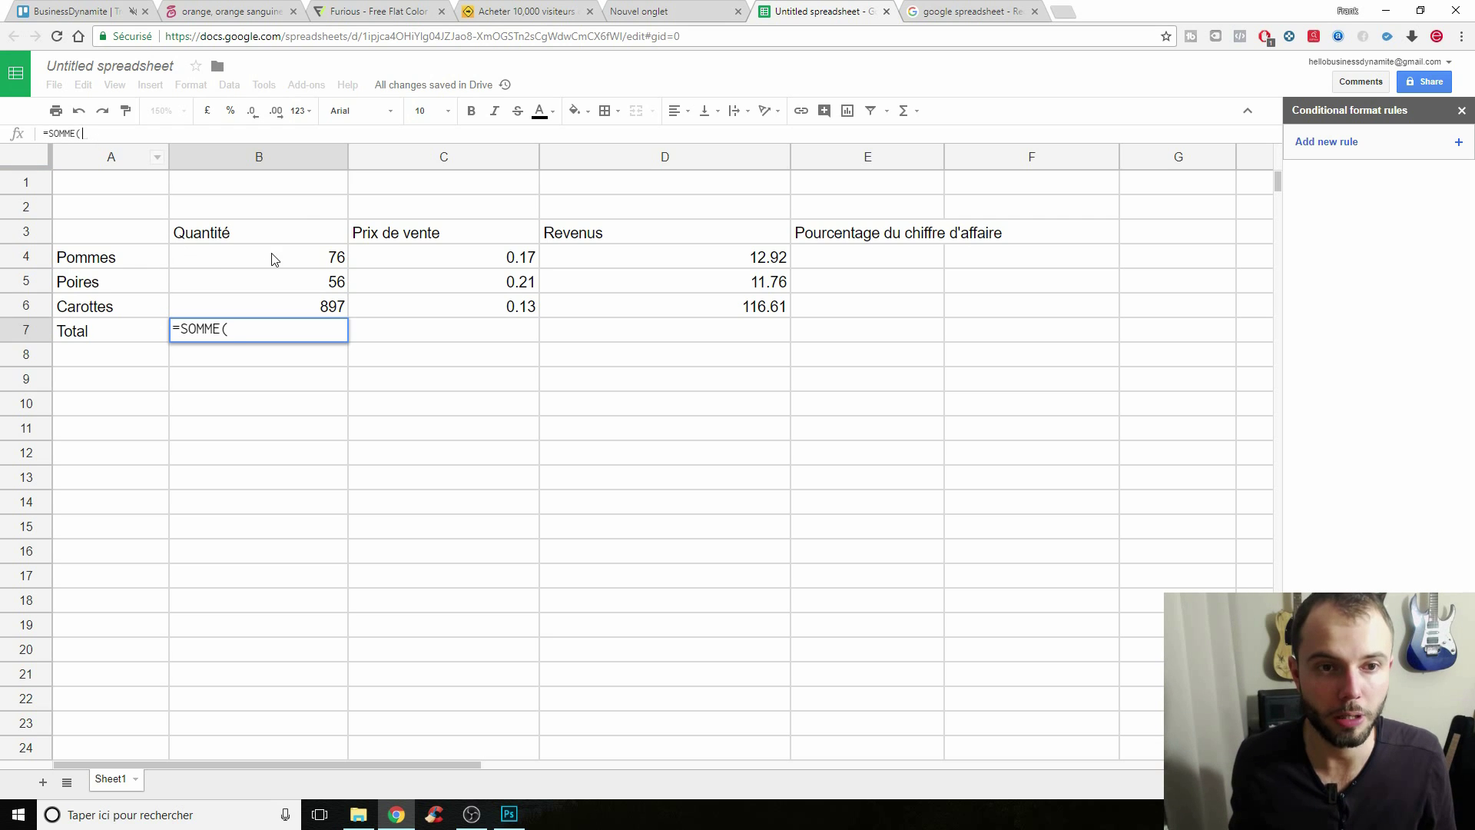
pyautogui.moveTo(273, 255); pyautogui.dragTo(274, 303)
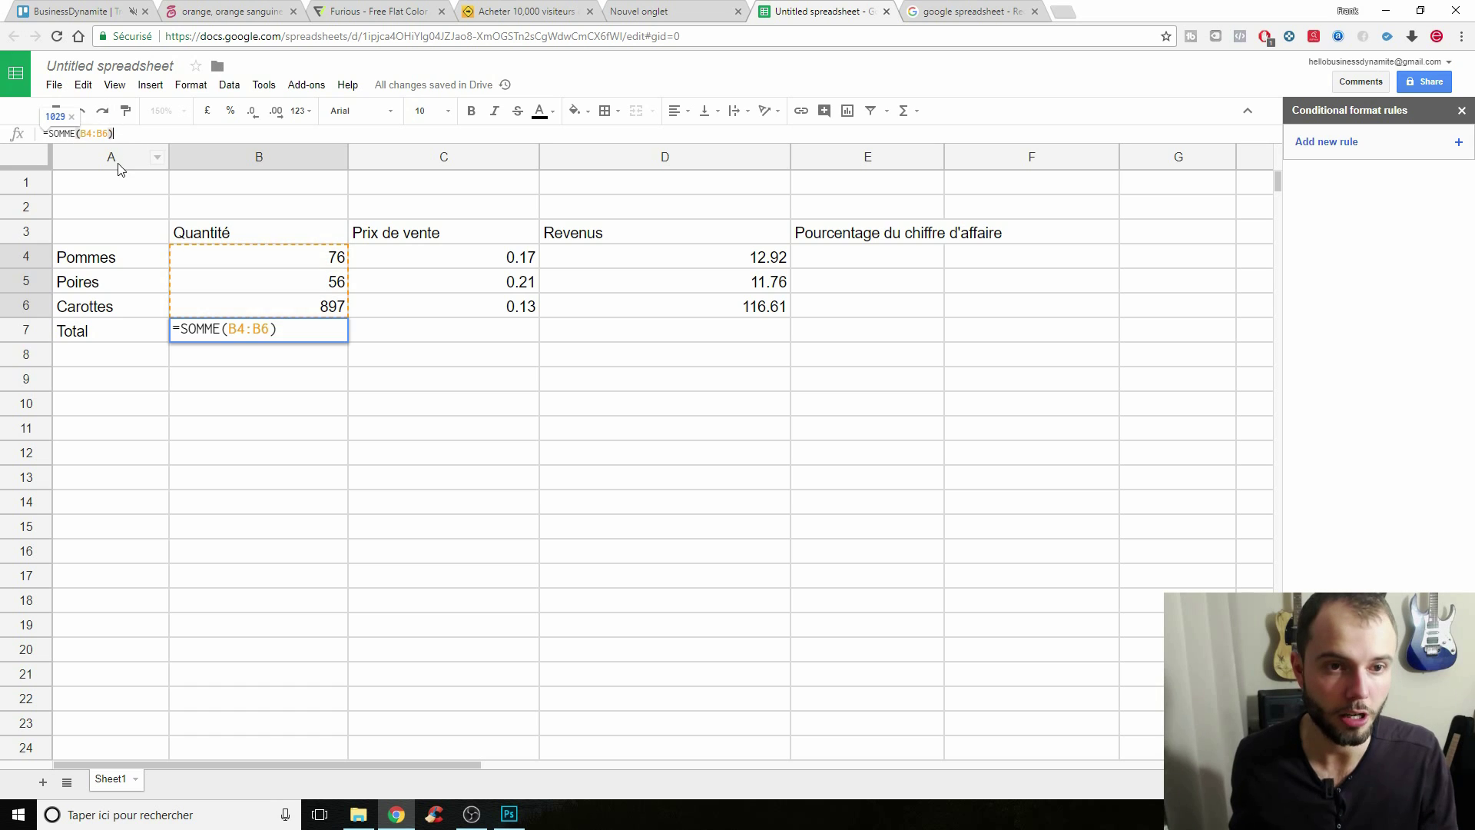
pyautogui.press('Return')
pyautogui.click(336, 340)
pyautogui.moveTo(347, 344); pyautogui.dragTo(755, 333)
# Examine how each total in row 7 relates to the quantities, prices and revenues listed above it.
pyautogui.click(256, 259)
pyautogui.moveTo(257, 259); pyautogui.dragTo(307, 309)
pyautogui.click(319, 338)
pyautogui.moveTo(425, 261); pyautogui.dragTo(432, 317)
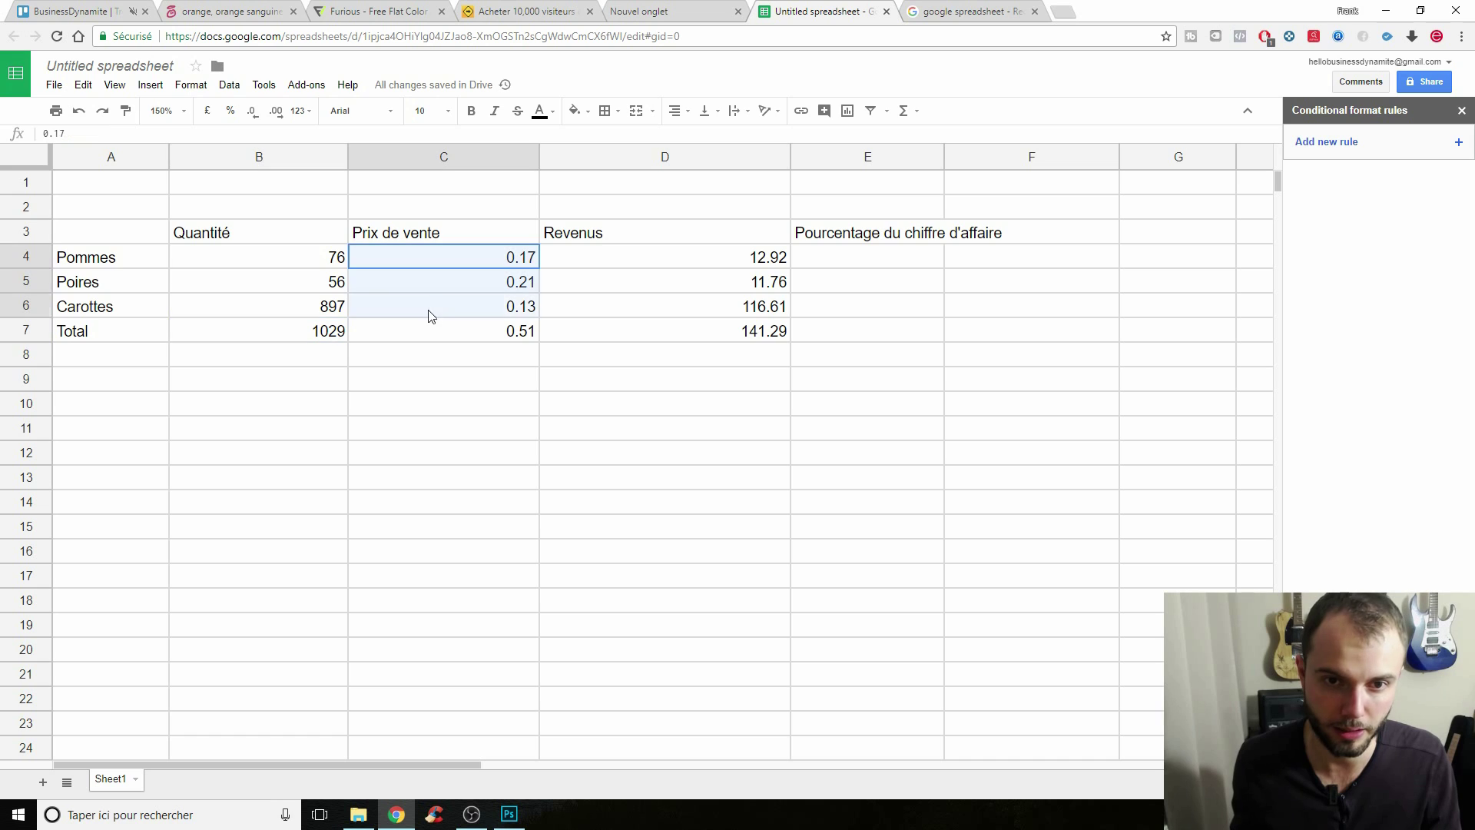
pyautogui.click(489, 340)
pyautogui.moveTo(715, 265); pyautogui.dragTo(724, 313)
pyautogui.click(733, 338)
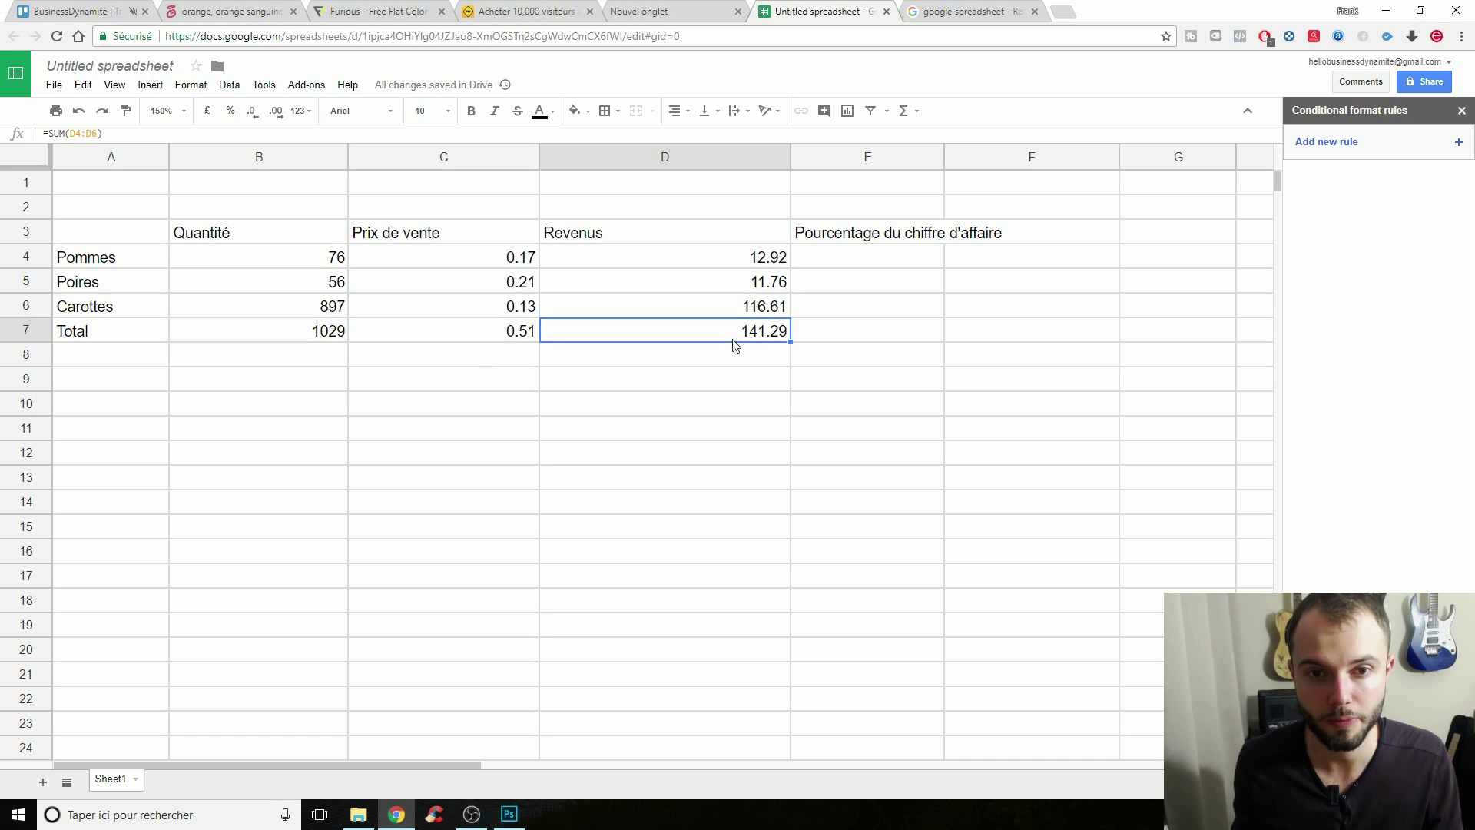
pyautogui.click(567, 358)
pyautogui.click(489, 332)
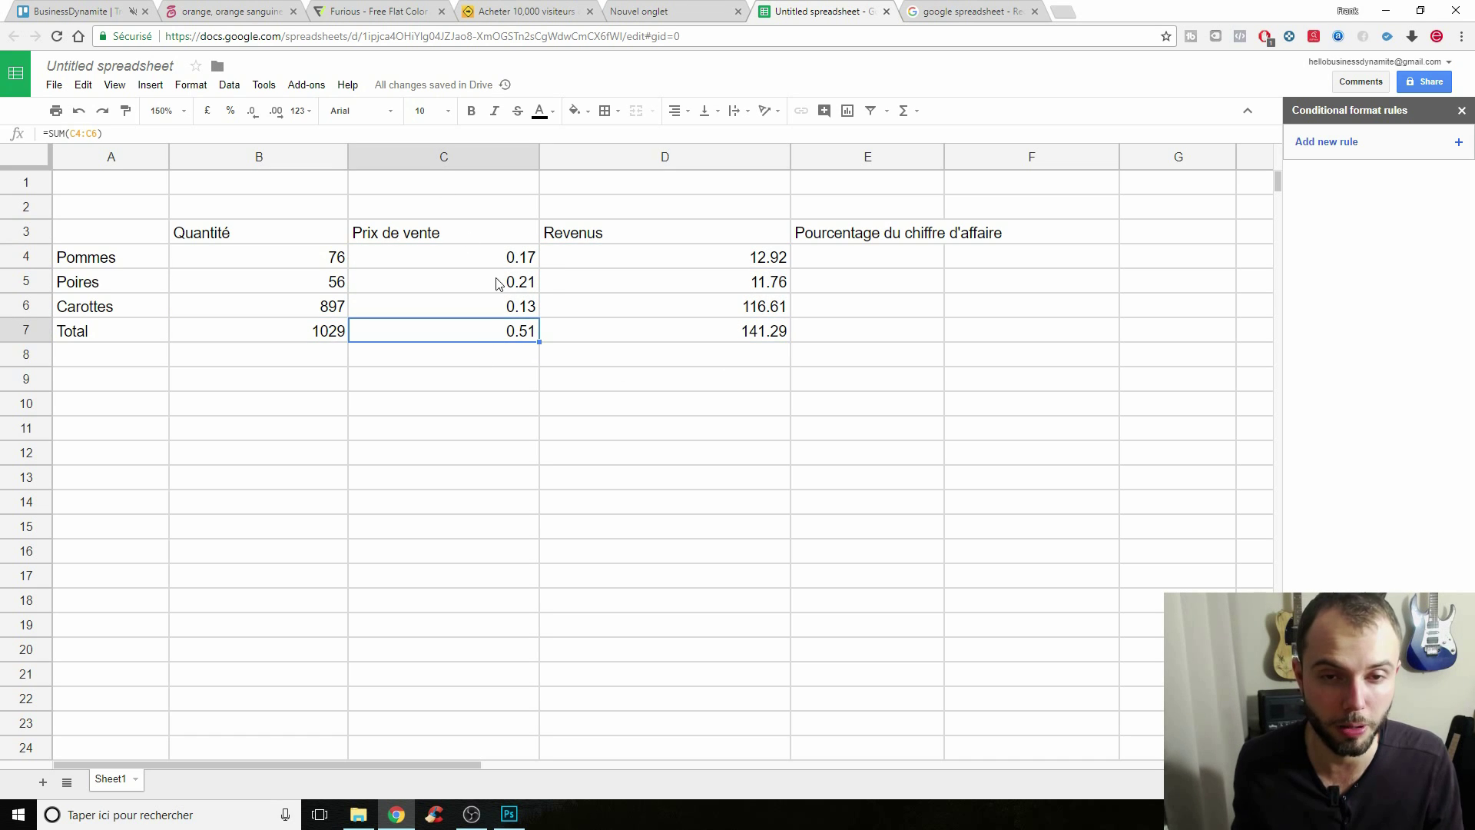
pyautogui.click(758, 340)
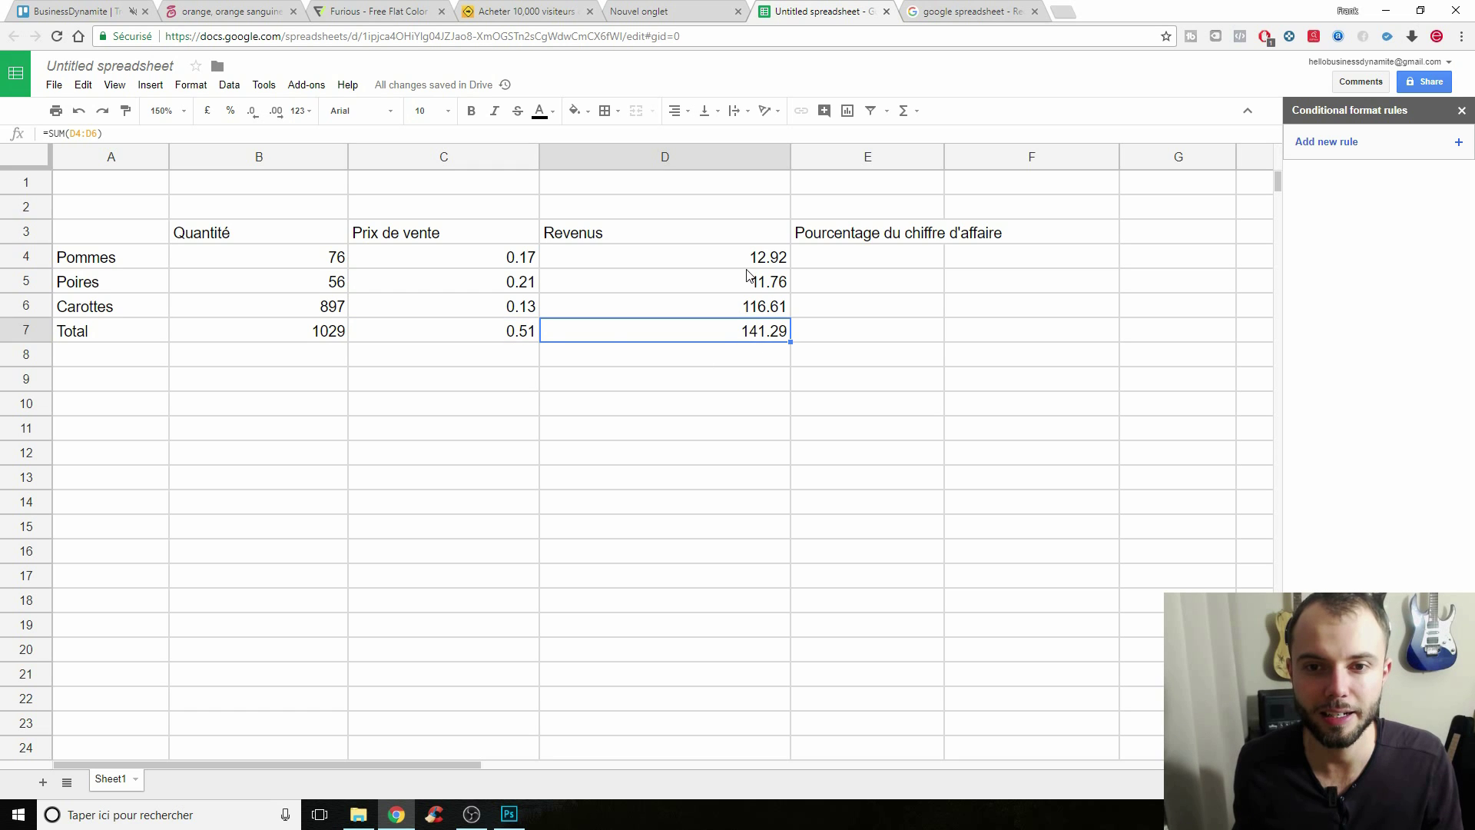
pyautogui.click(292, 335)
# Clear the total of the selling prices in C7.
pyautogui.press('Right')
pyautogui.press('Right')
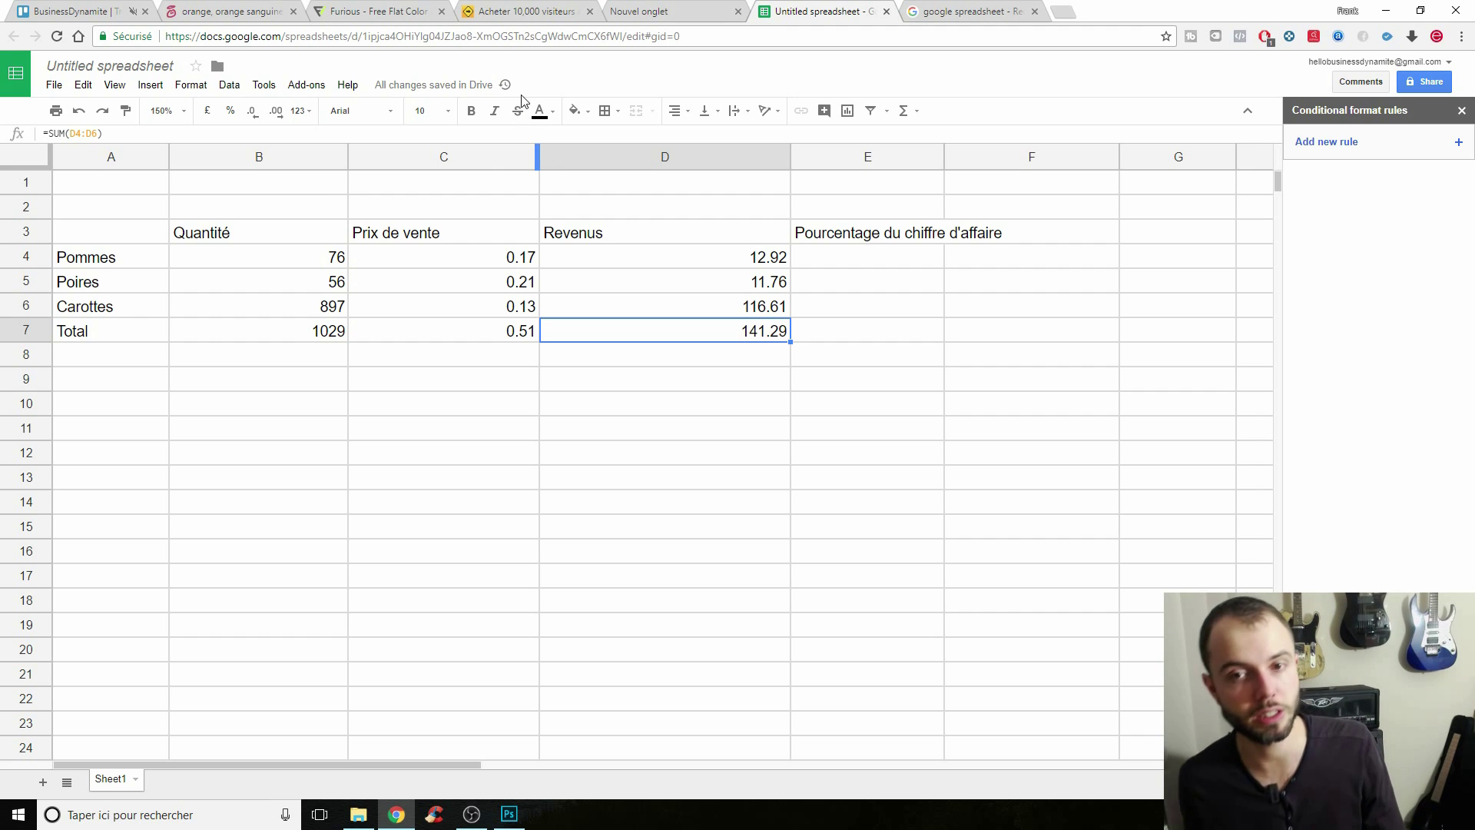
pyautogui.press('Left')
pyautogui.press('Delete')
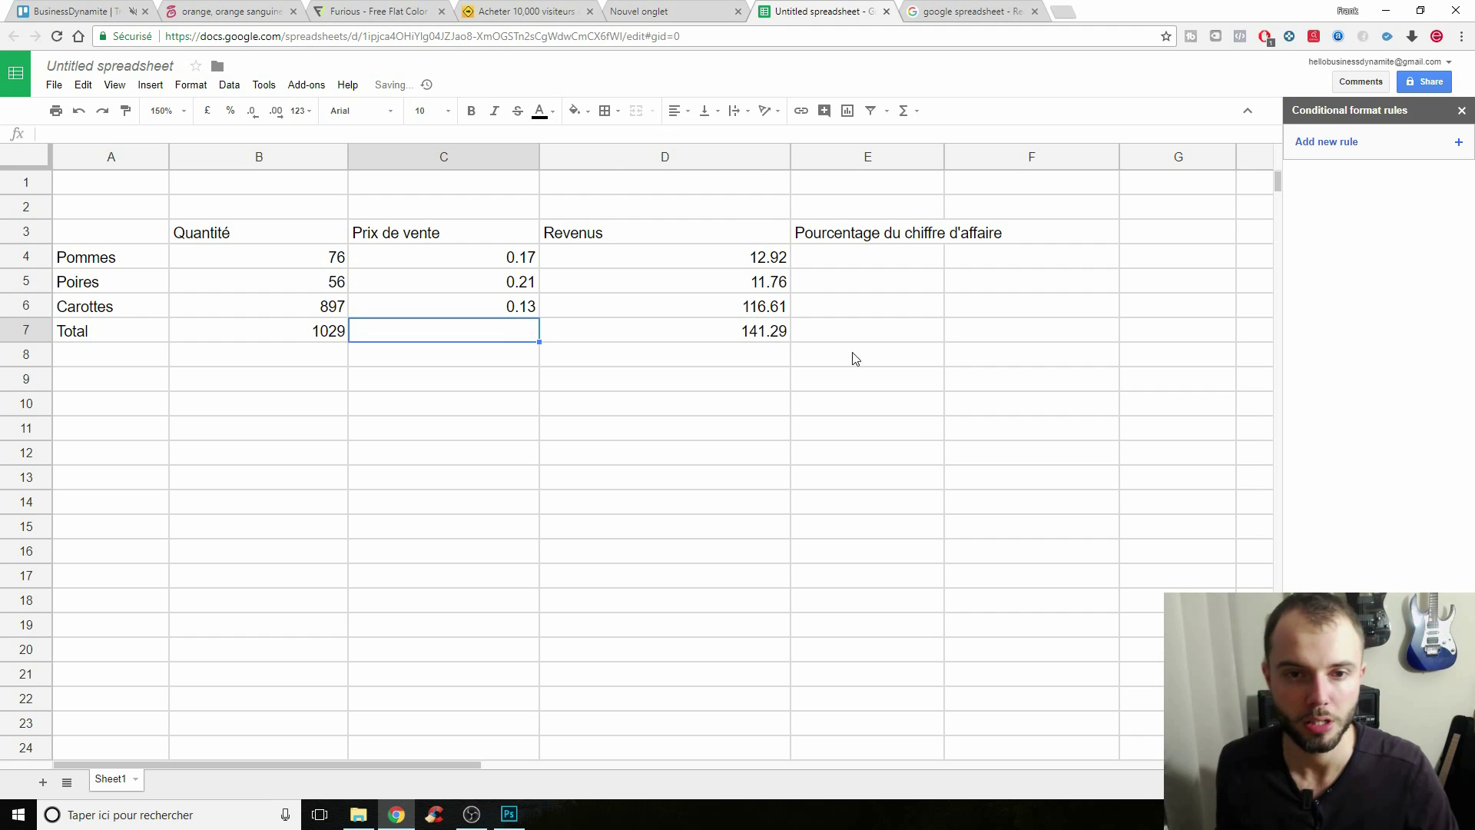
pyautogui.press('Right')
pyautogui.press('Right')
pyautogui.press('Up')
pyautogui.press('Up')
pyautogui.press('Up')
pyautogui.press('Up')
pyautogui.press('Down')
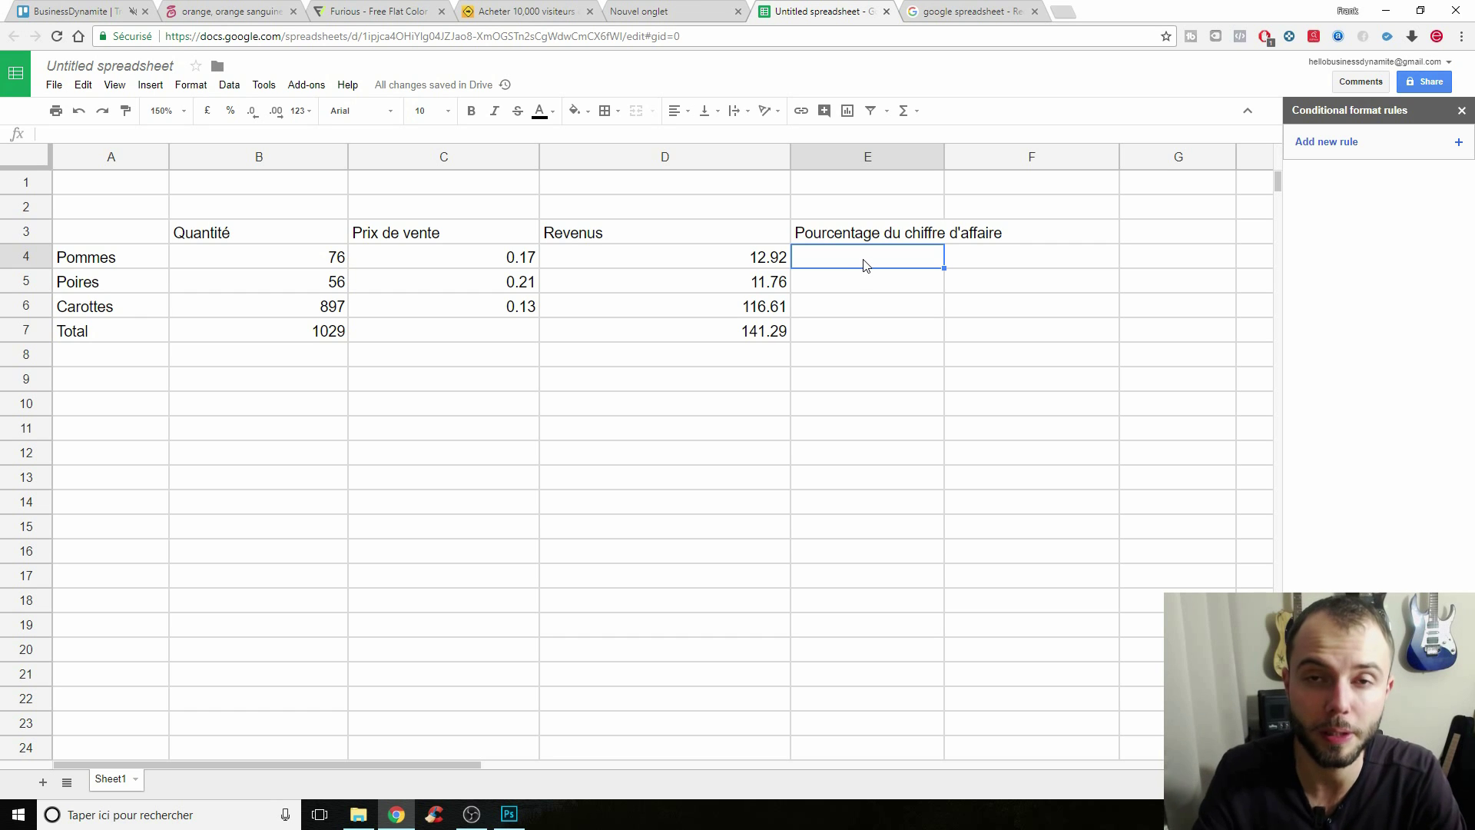
pyautogui.write('=')
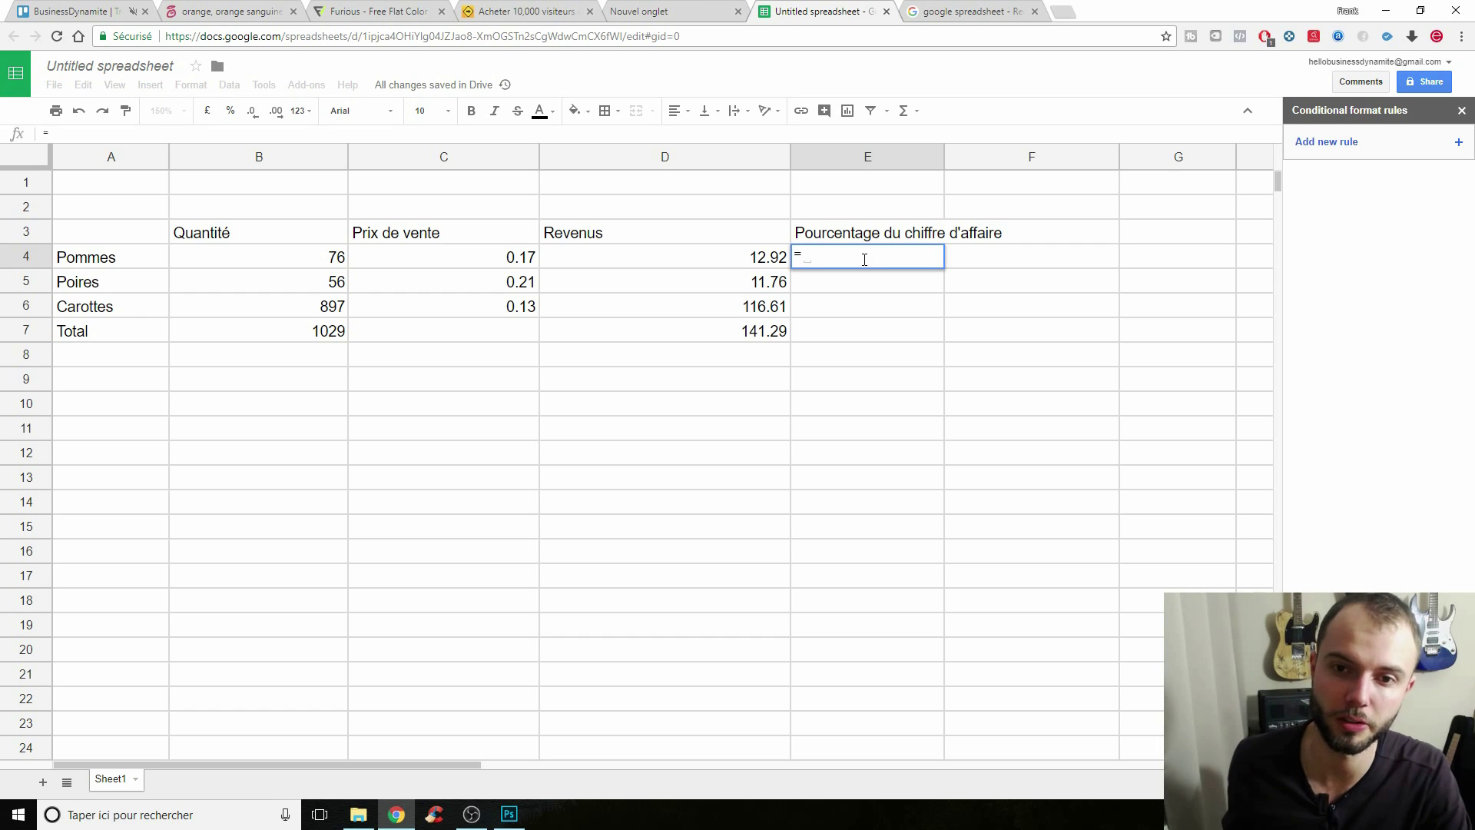
pyautogui.click(756, 310)
pyautogui.press('Escape')
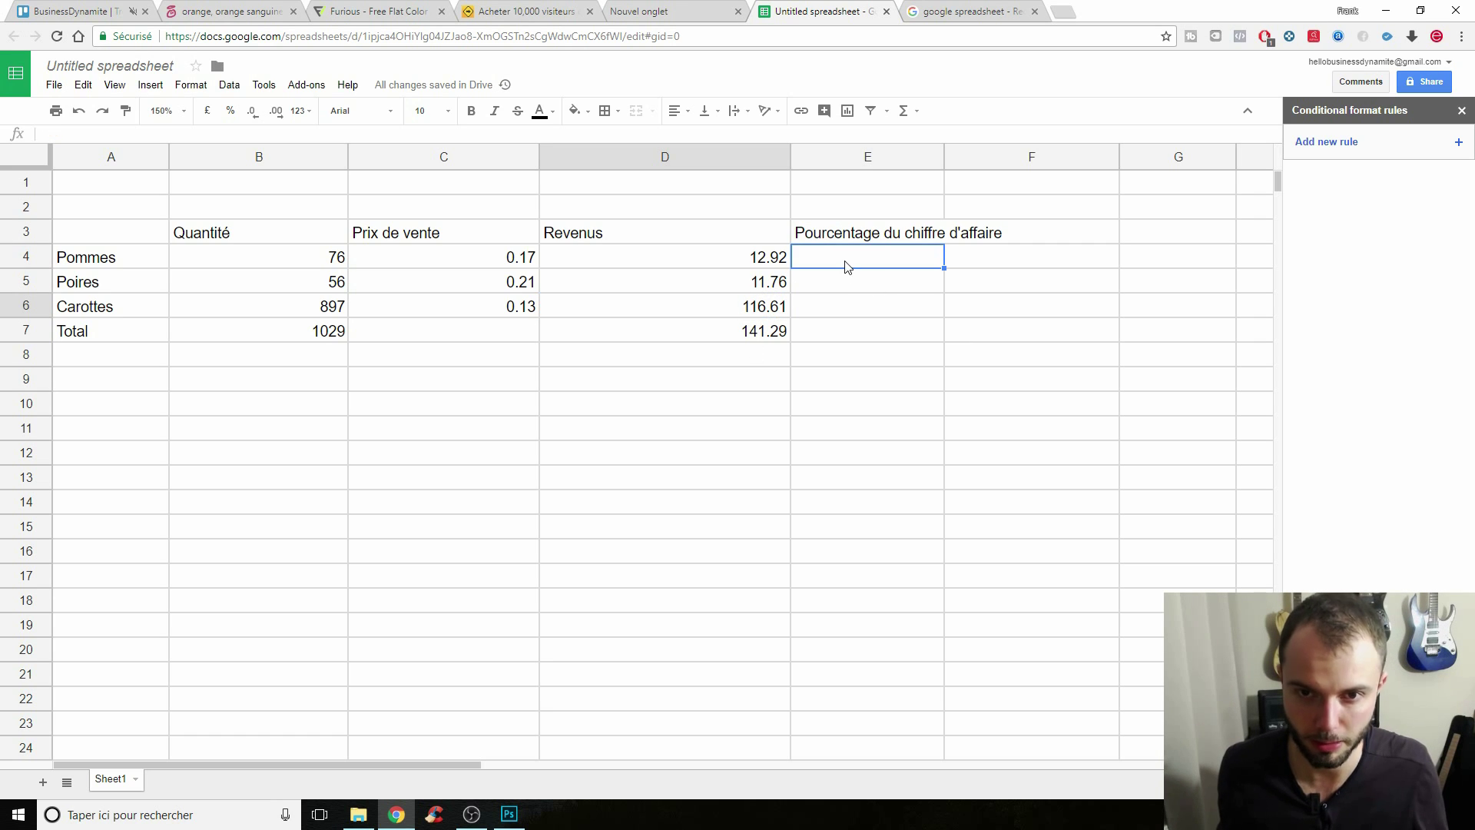
# Calculate the Pommes share of turnover in E4 by dividing its revenue by the total revenue with =D4/D7.
pyautogui.write('=')
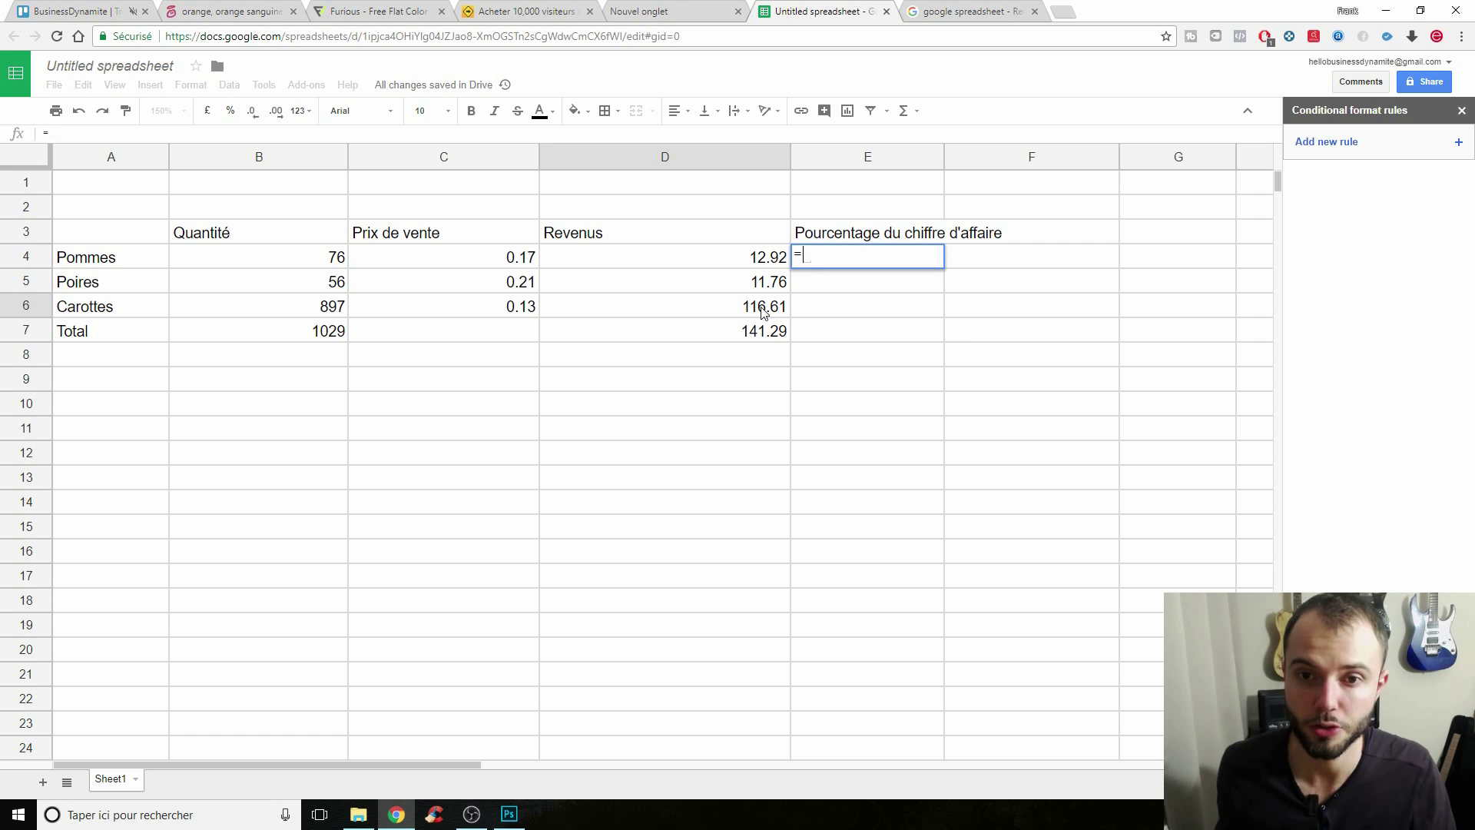
pyautogui.click(771, 262)
pyautogui.write('/')
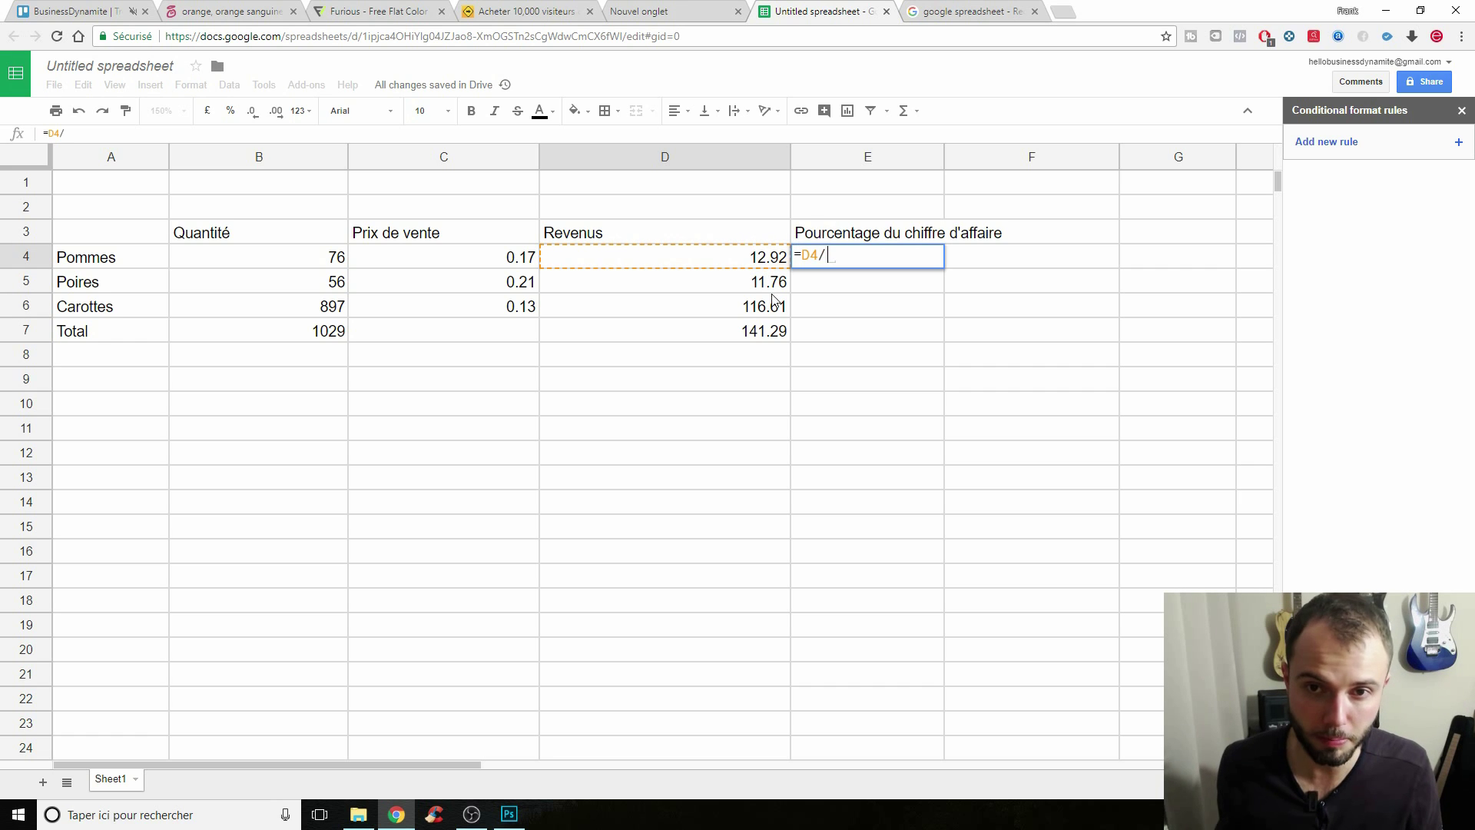
pyautogui.click(780, 335)
pyautogui.press('Return')
pyautogui.press('Up')
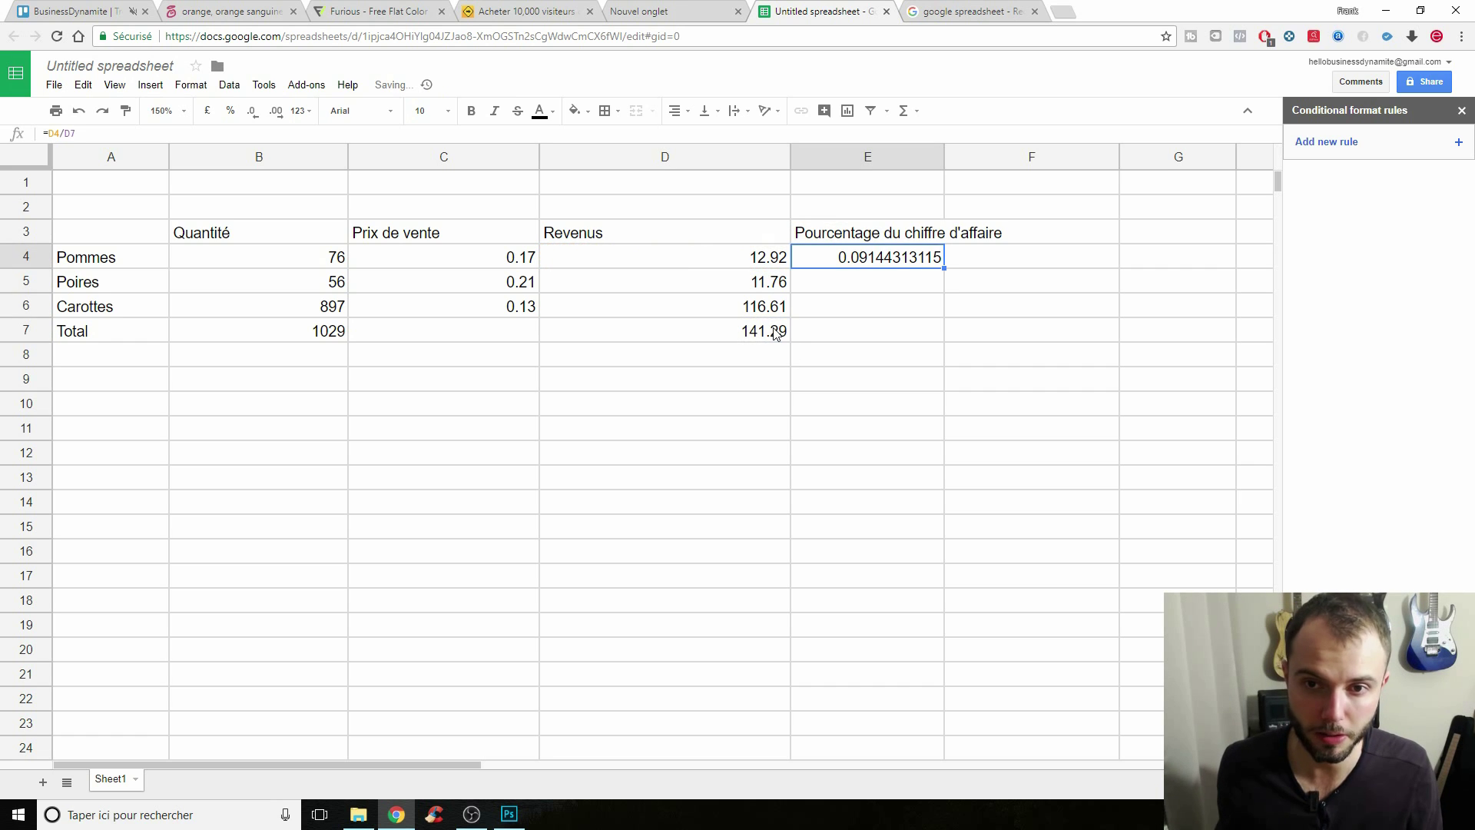
pyautogui.press('Return')
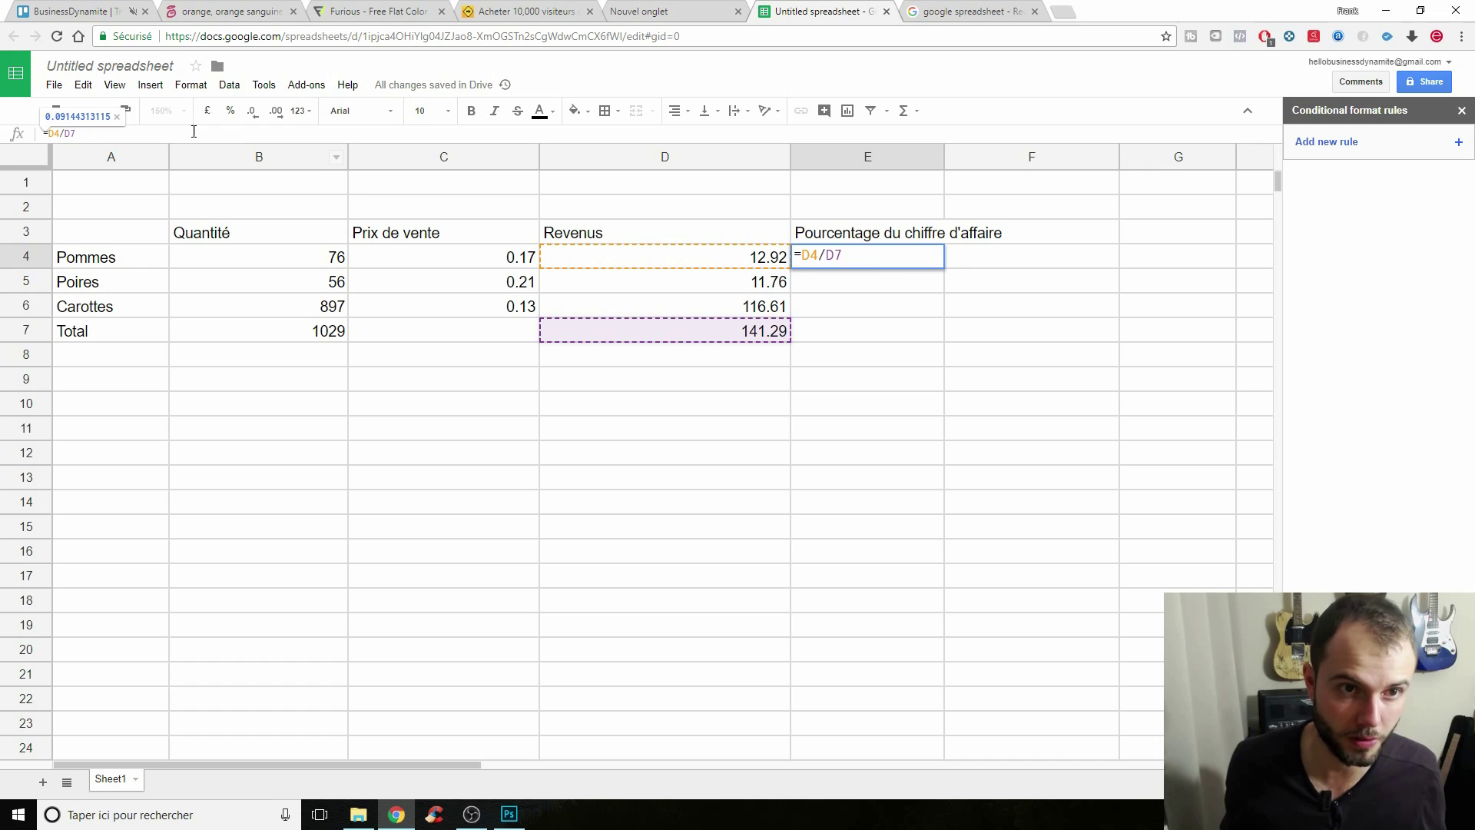
pyautogui.press('Return')
# Format the Pommes share in E4 as a percentage and copy its formula down to E6.
pyautogui.click(891, 265)
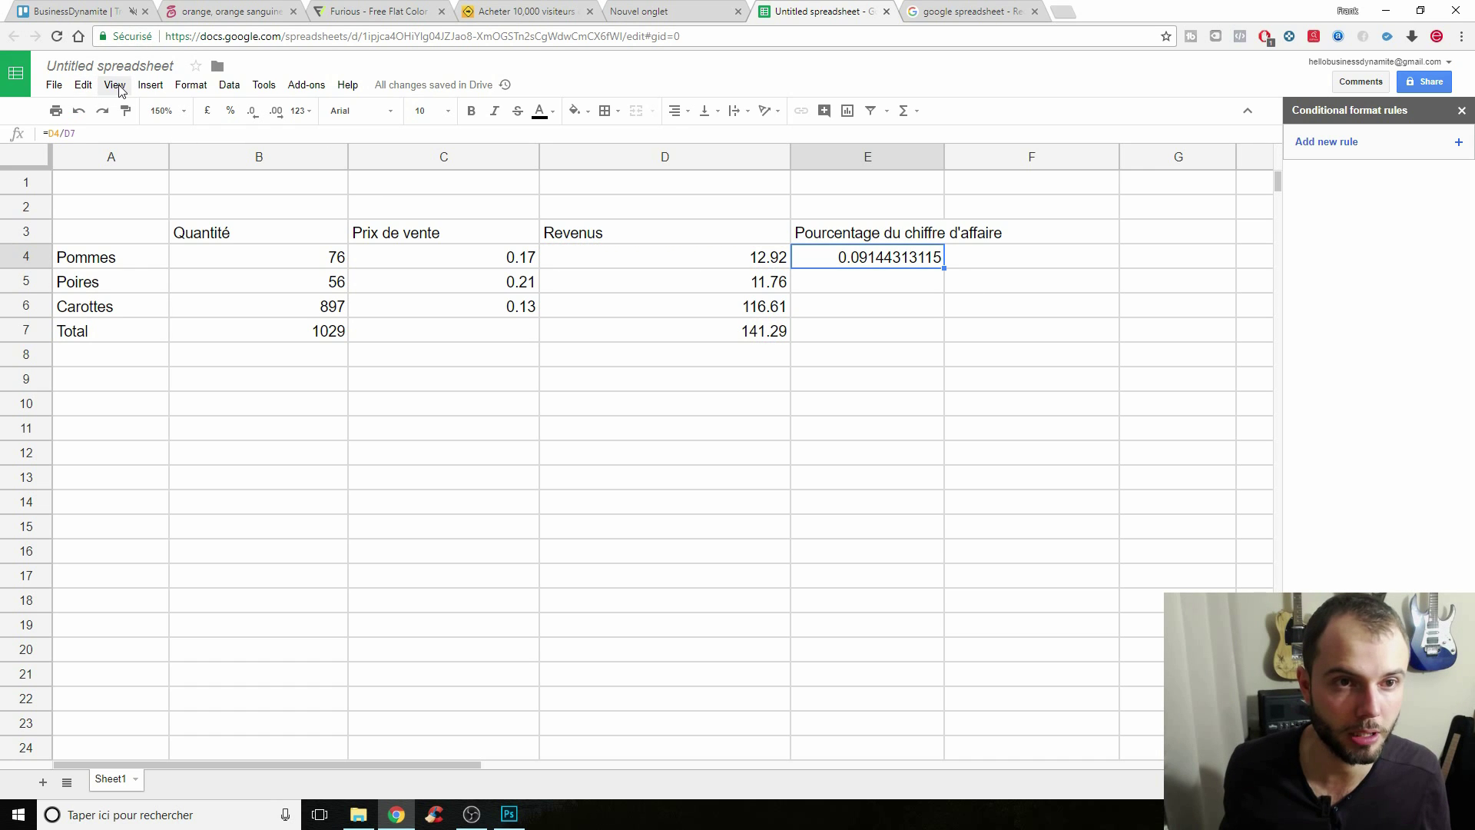
pyautogui.click(190, 84)
pyautogui.moveTo(215, 110)
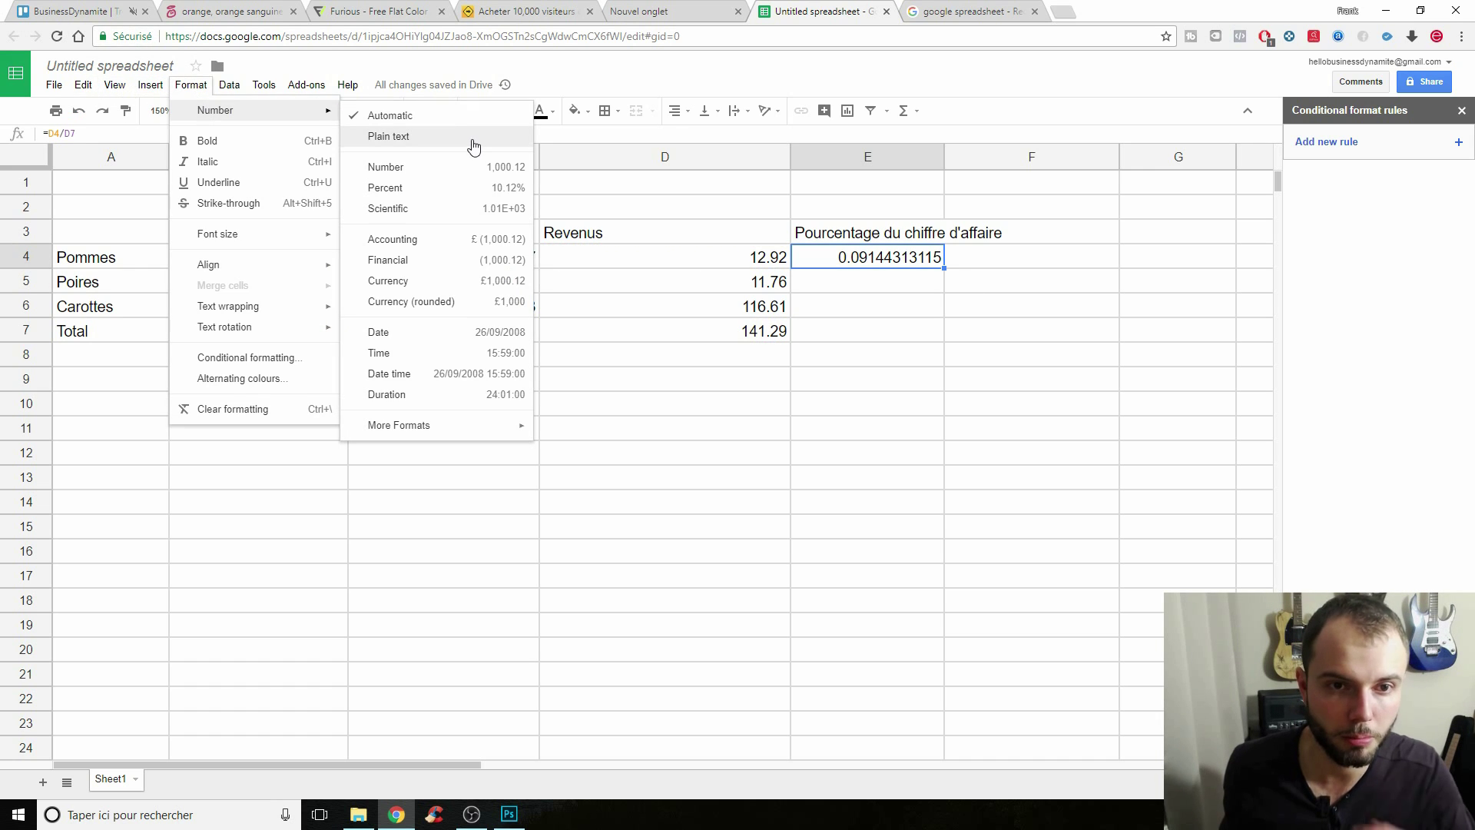
pyautogui.moveTo(480, 438)
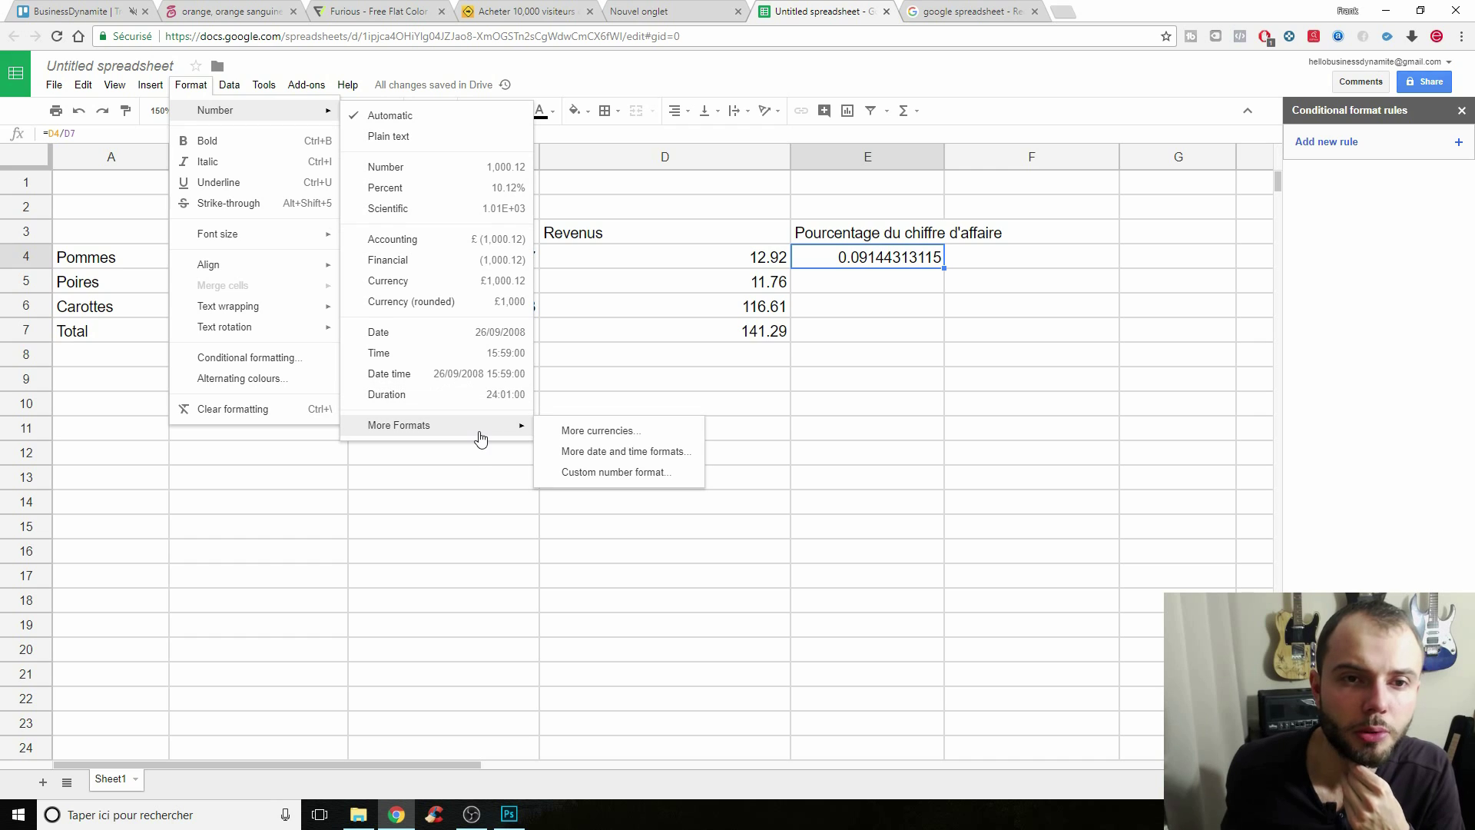
pyautogui.click(448, 188)
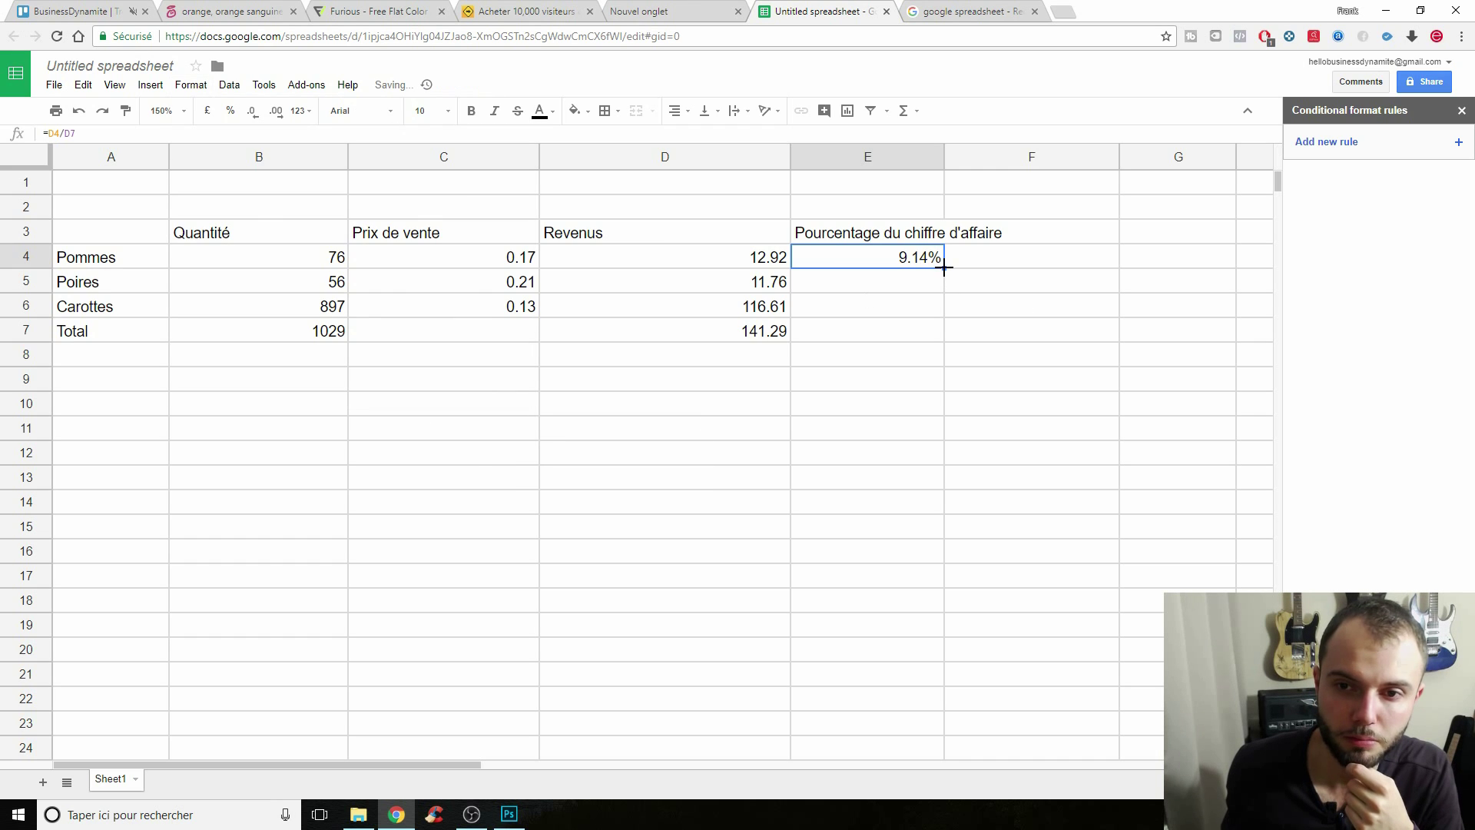
pyautogui.moveTo(943, 268); pyautogui.dragTo(945, 311)
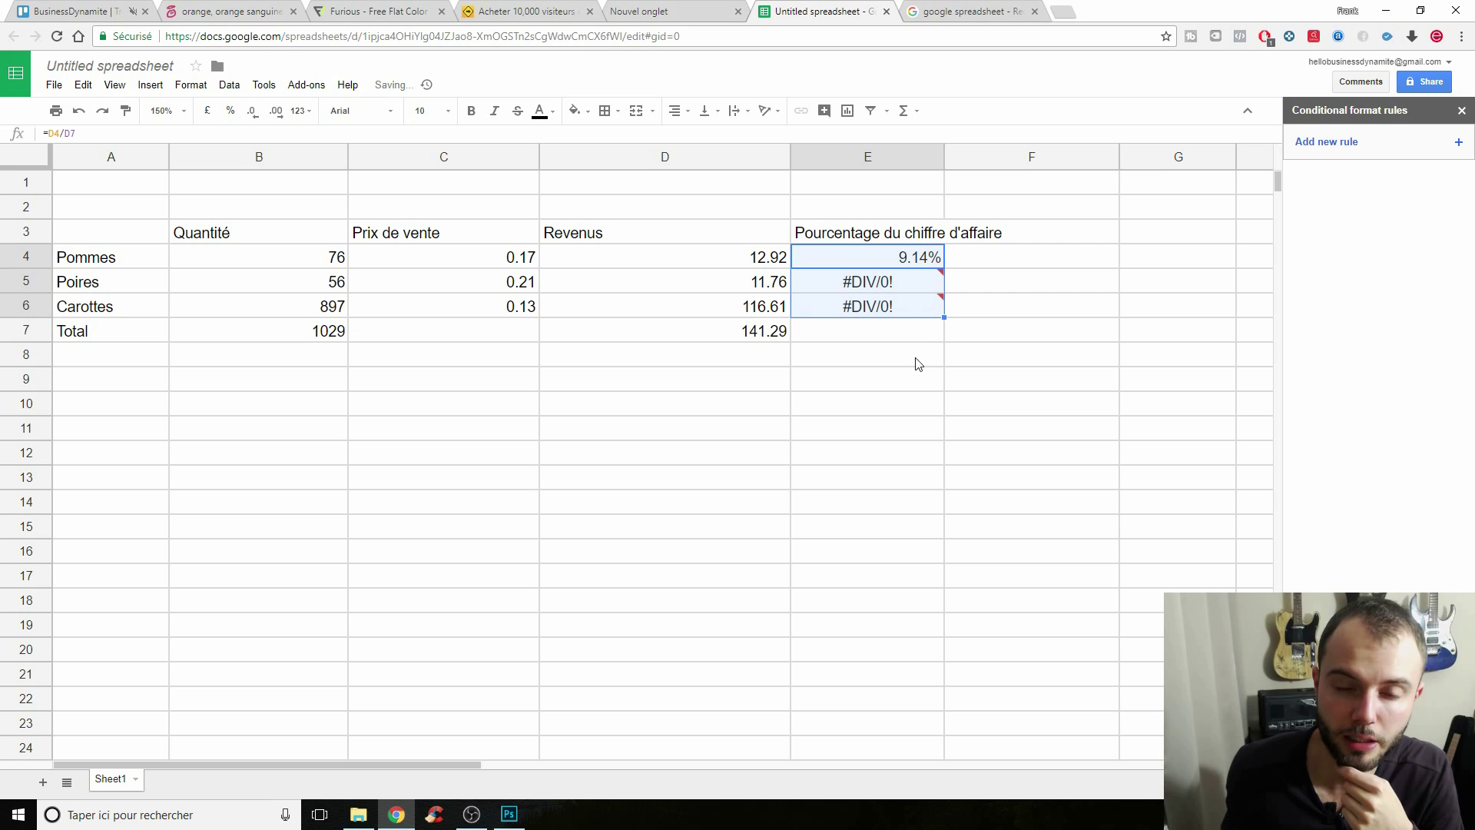
# Compare the copied share formulas in E5 and E6 with E4 and the total revenue cell D7 to trace the division error.
pyautogui.click(896, 291)
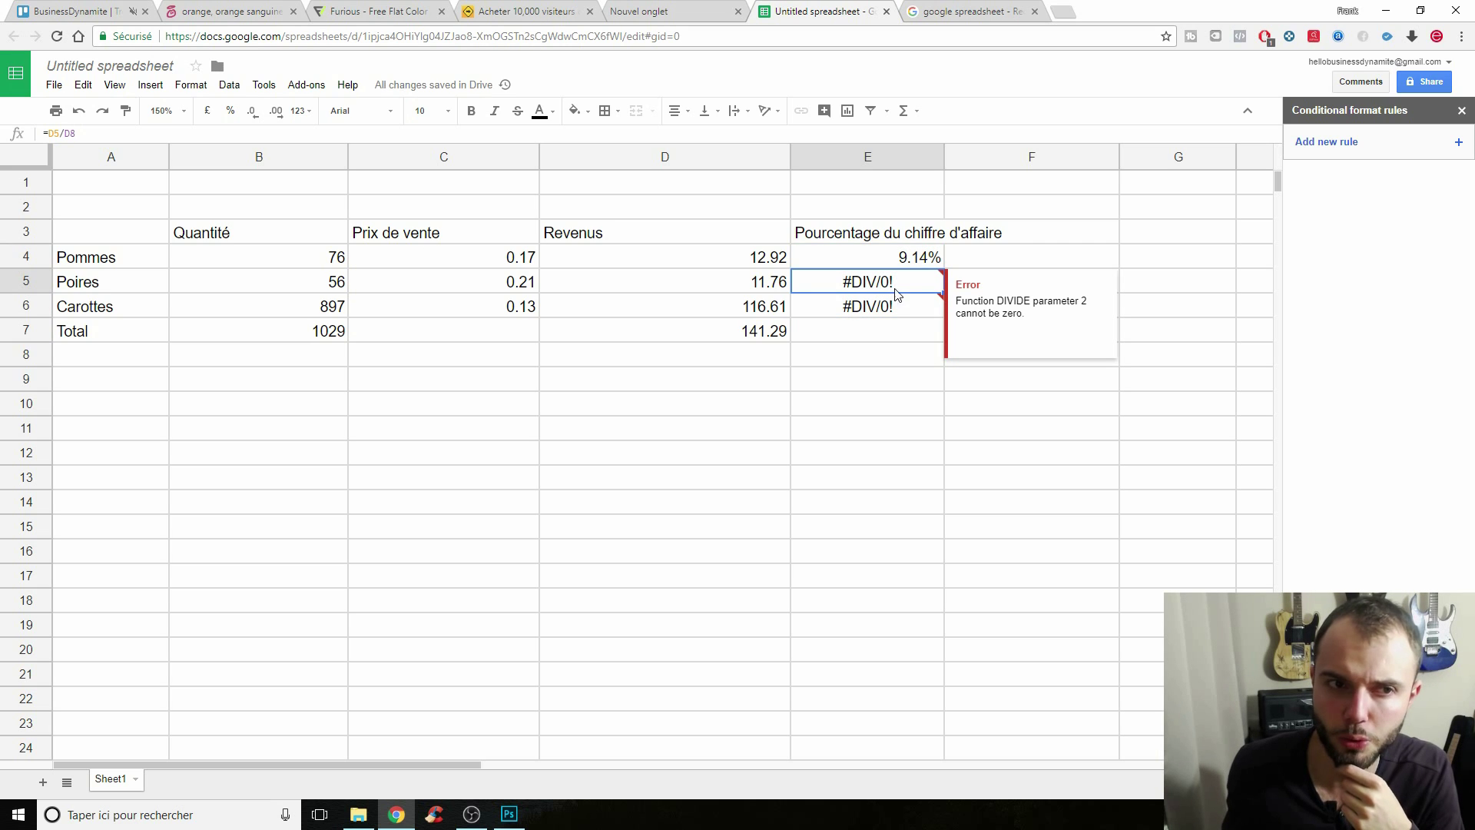
pyautogui.click(896, 264)
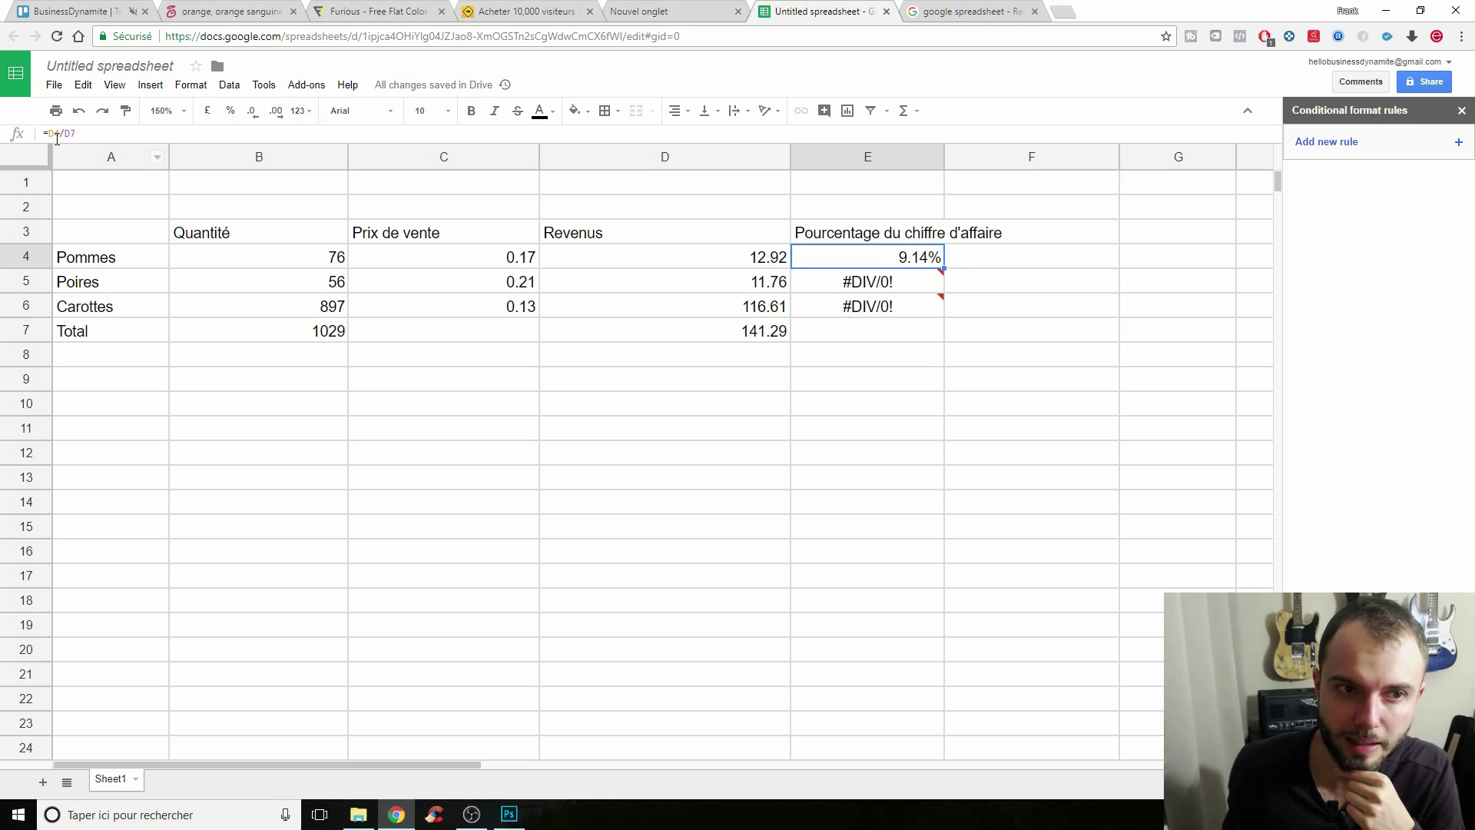
pyautogui.press('Down')
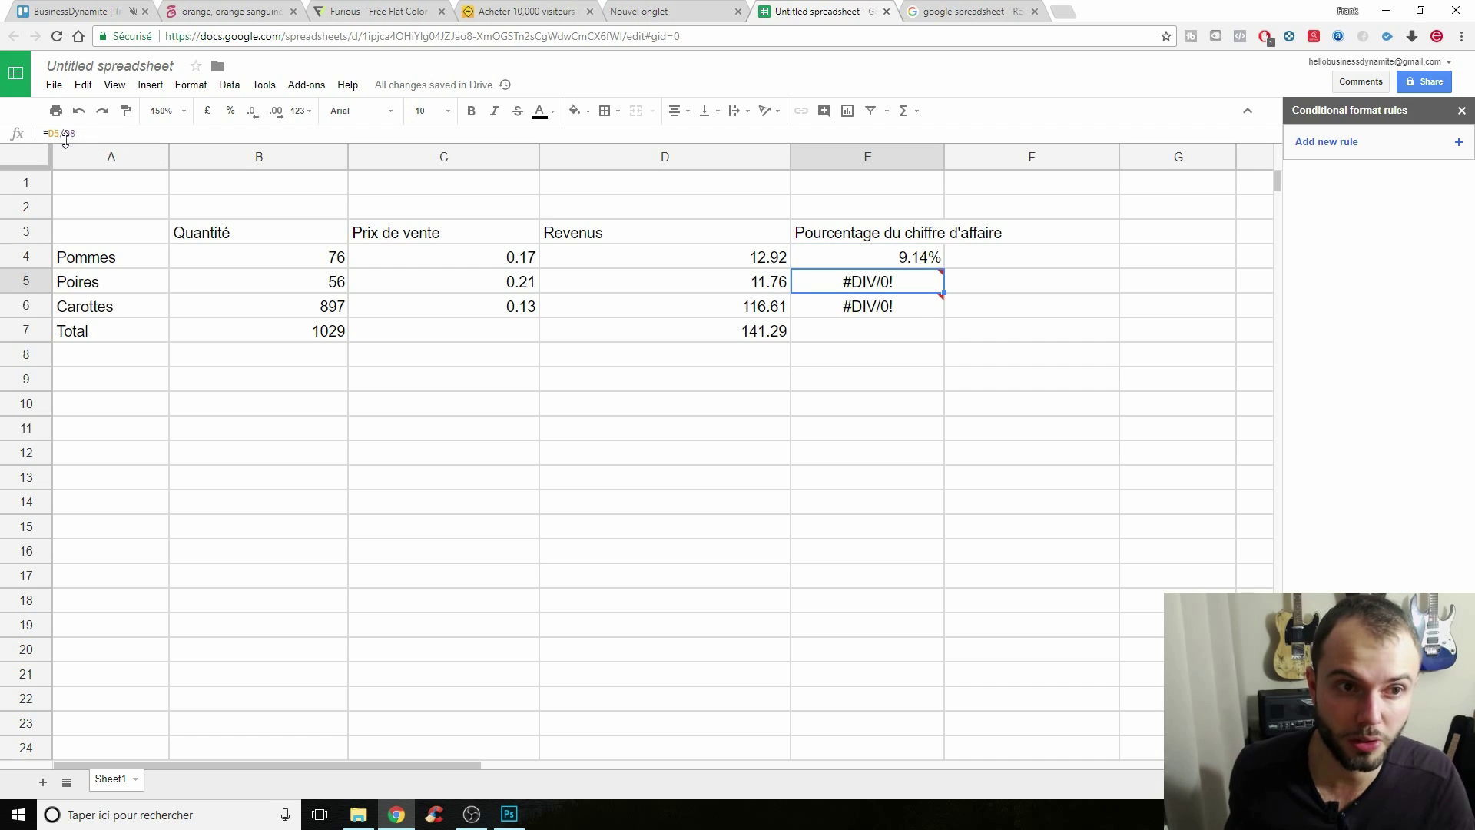
pyautogui.press('Down')
pyautogui.press('Up')
pyautogui.press('Up')
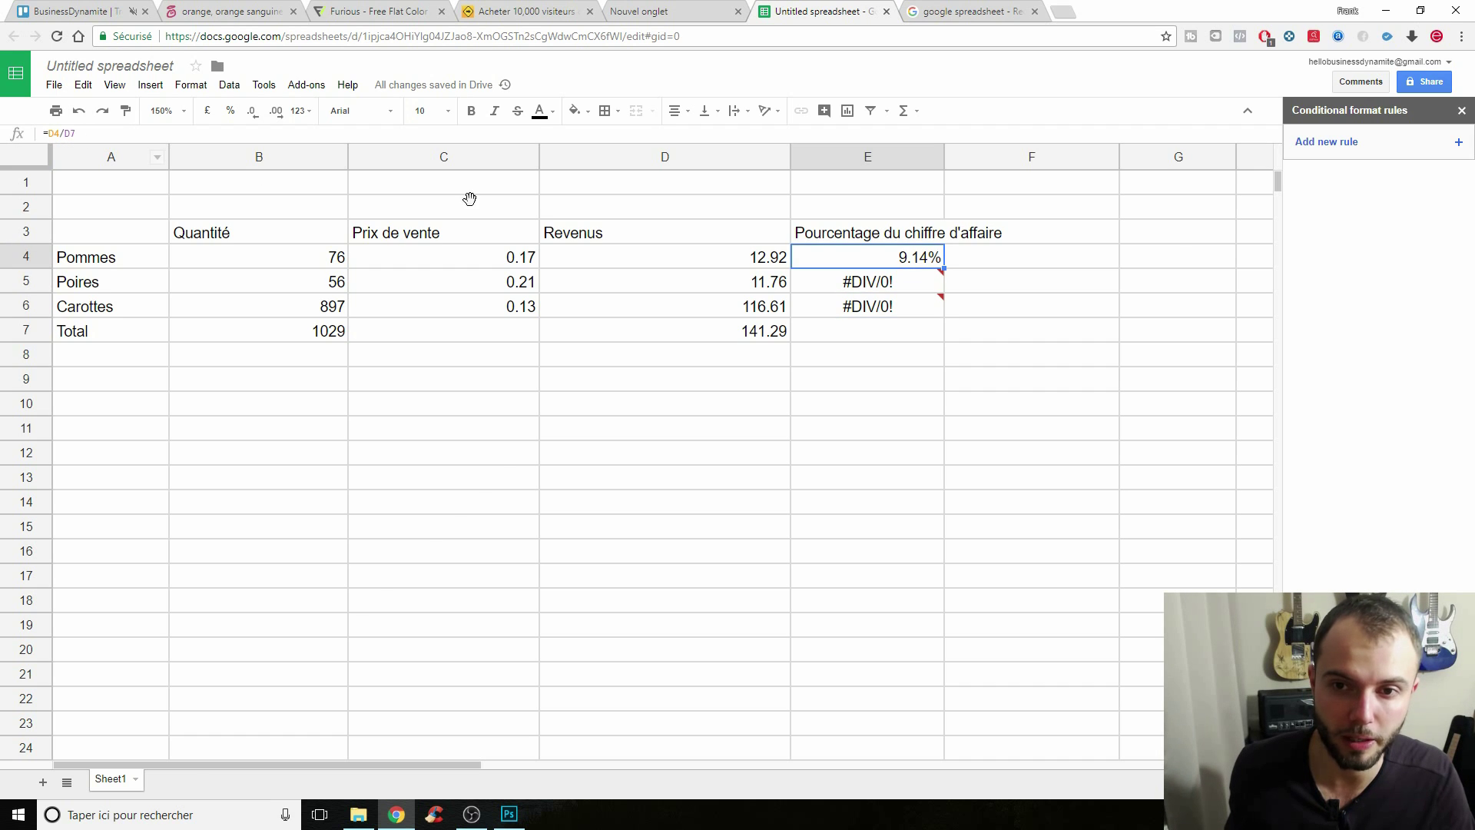
pyautogui.click(901, 281)
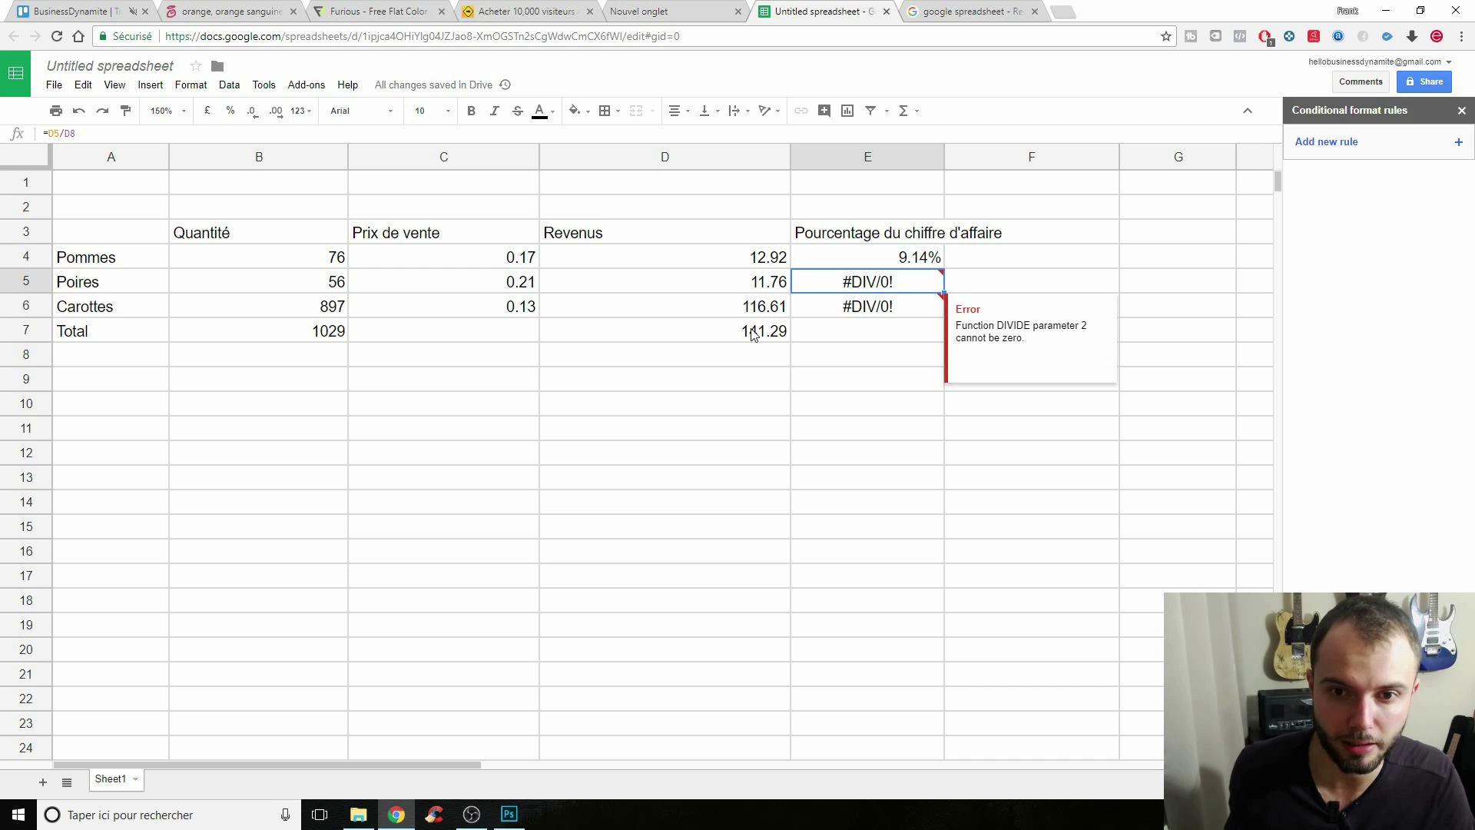
pyautogui.click(783, 338)
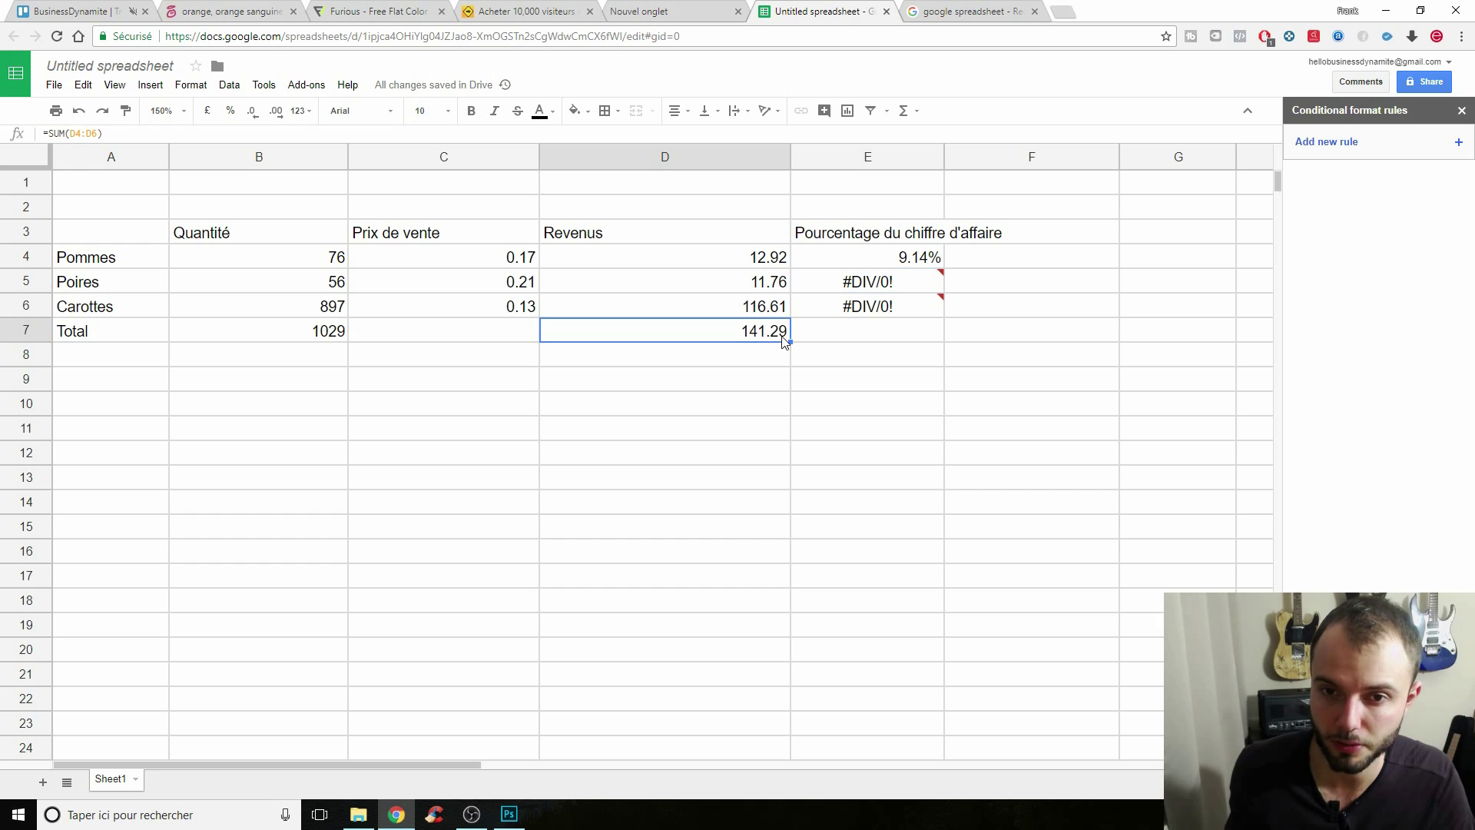
pyautogui.click(874, 281)
pyautogui.press('Up')
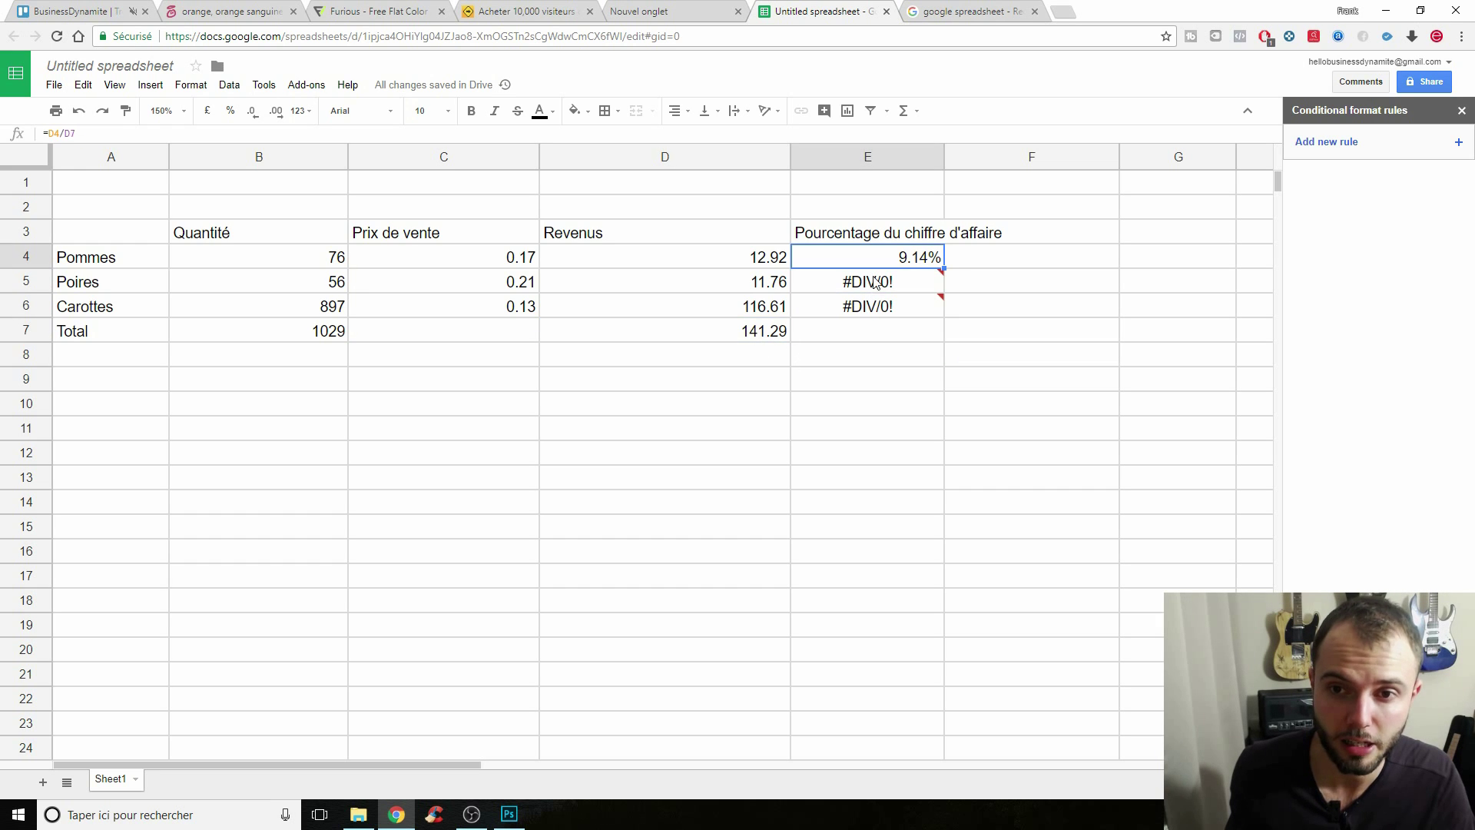
# Lock the total's row in the E4 formula as =D4/D$7 and copy it down to E6.
pyautogui.click(68, 136)
pyautogui.write('$')
pyautogui.press('Return')
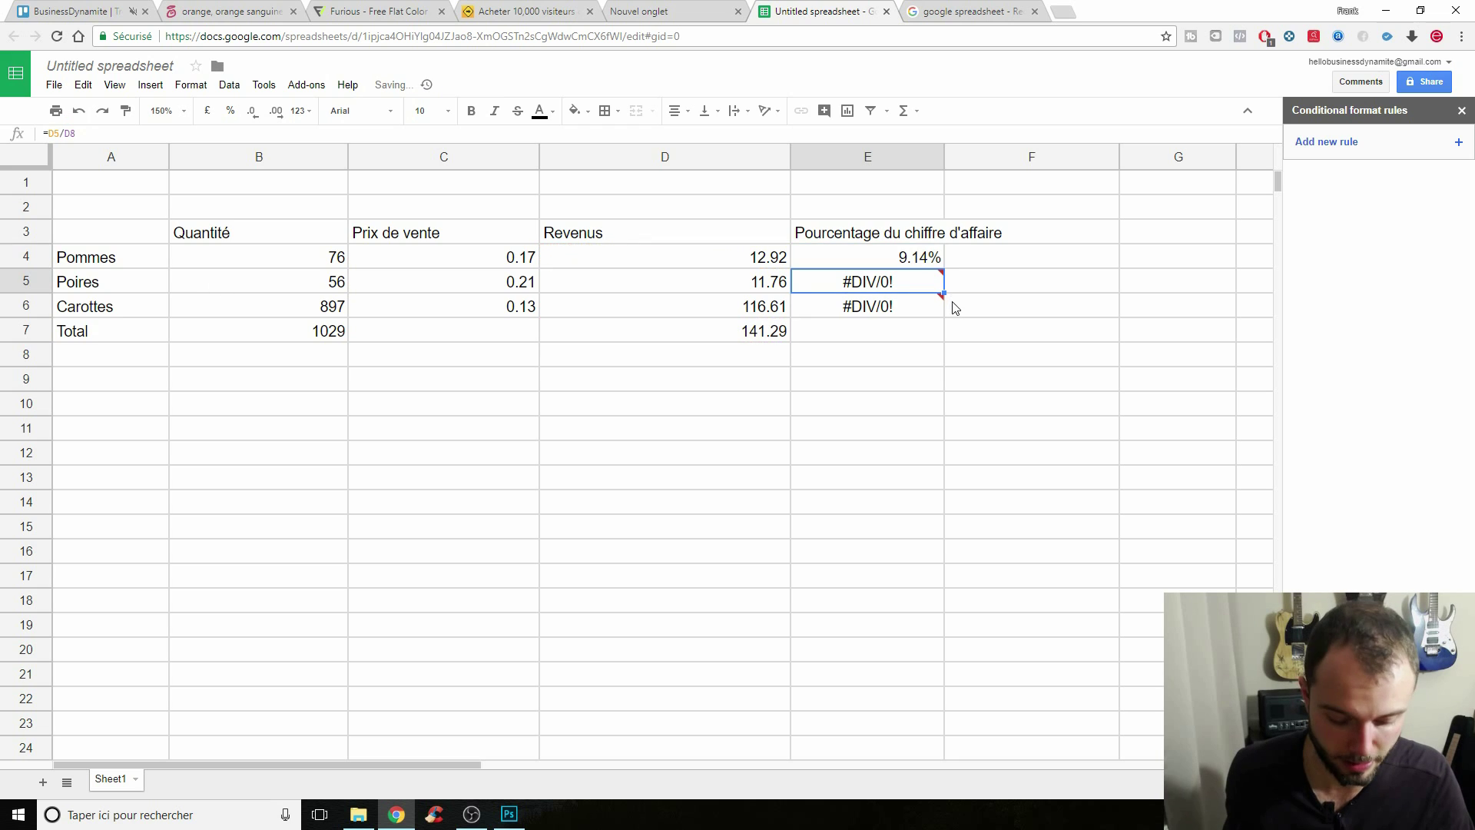
pyautogui.click(928, 260)
pyautogui.moveTo(943, 269); pyautogui.dragTo(942, 311)
# Examine how the share formulas in E4 to E6 refer to each product's revenue and to the total revenue in D7.
pyautogui.click(916, 267)
pyautogui.press('Down')
pyautogui.press('Down')
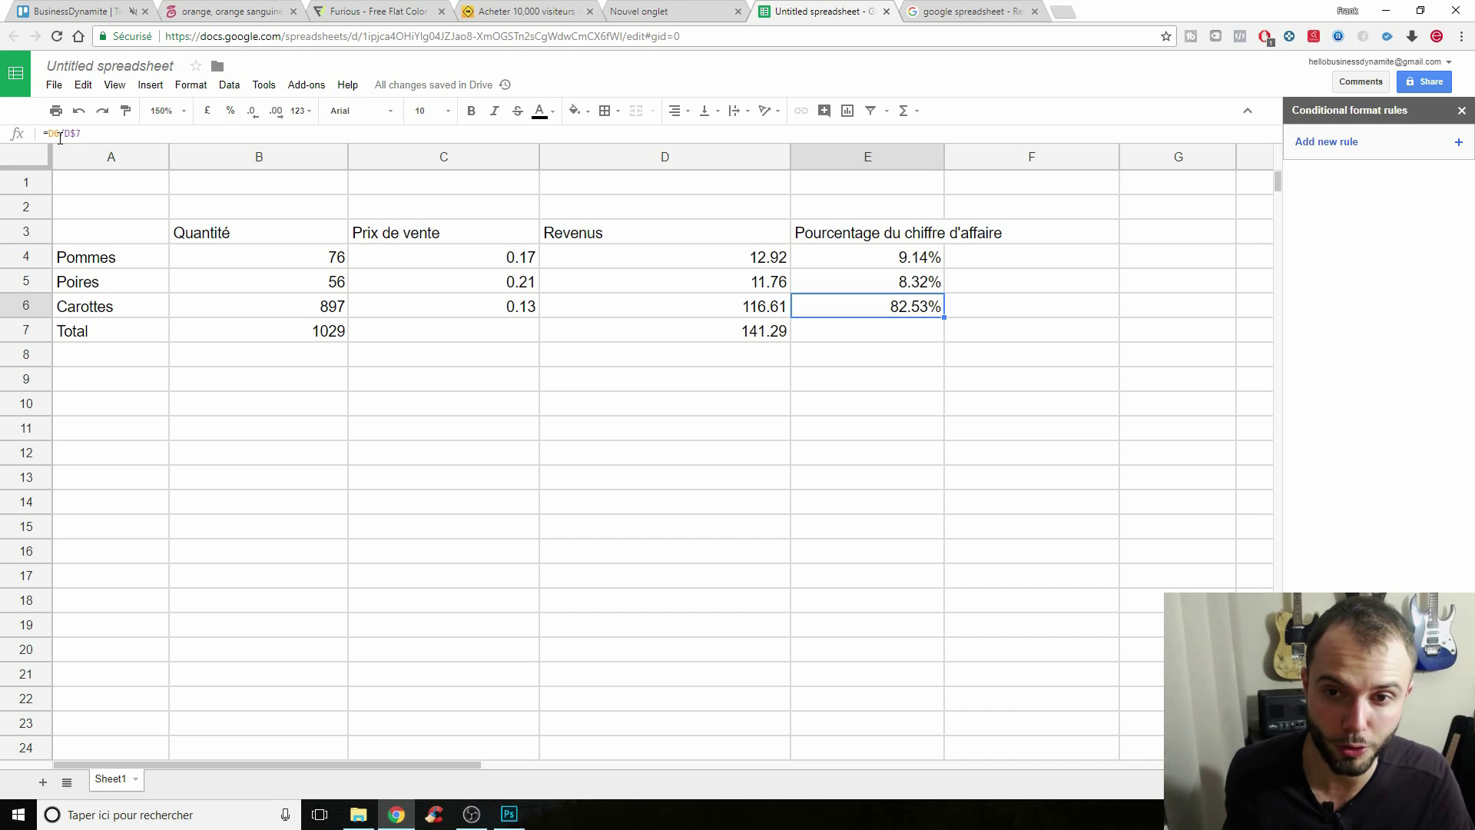
pyautogui.press('Up')
pyautogui.press('Down')
pyautogui.press('Down')
pyautogui.press('Up')
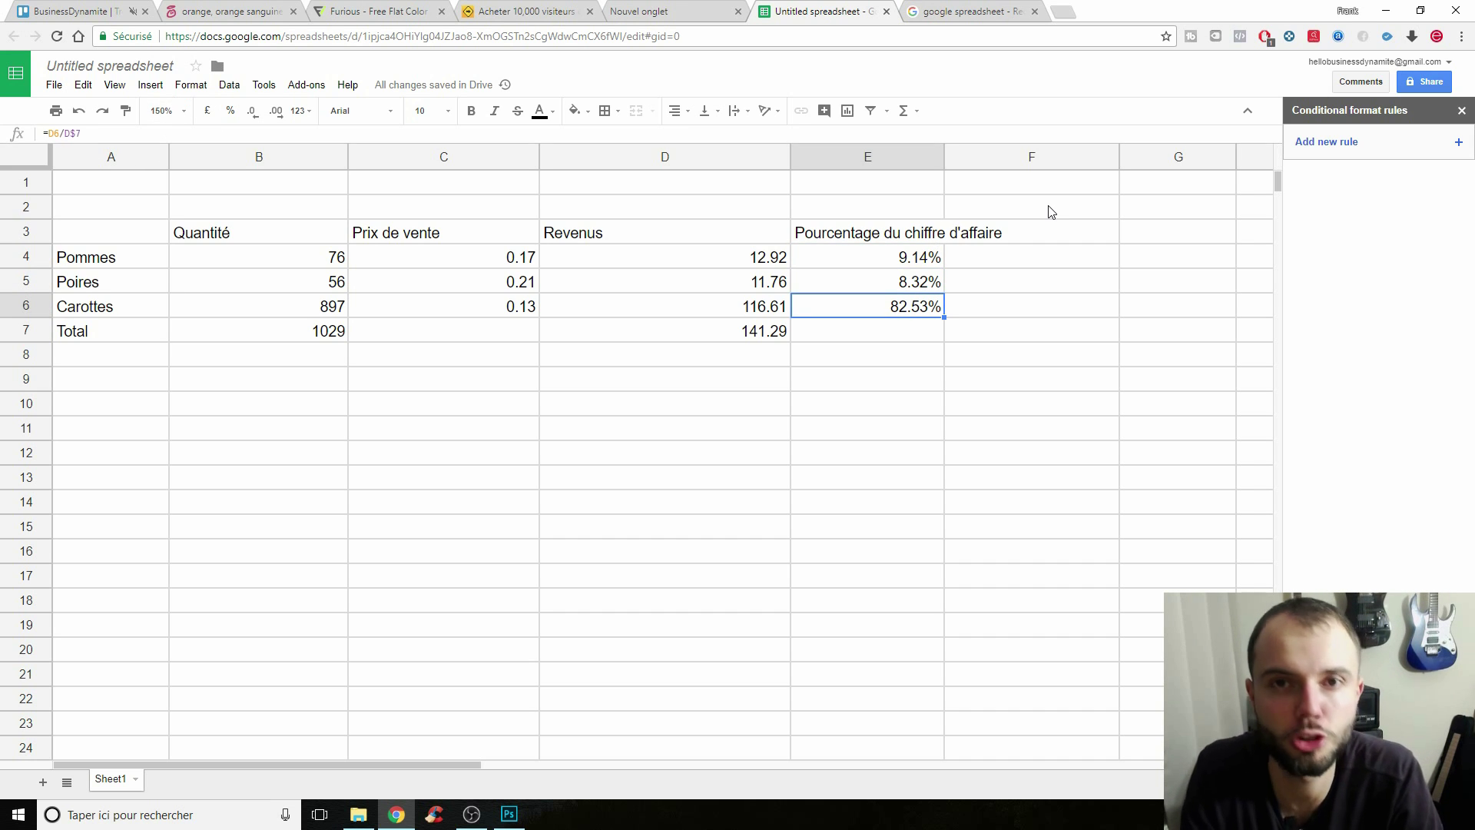
pyautogui.press('Up')
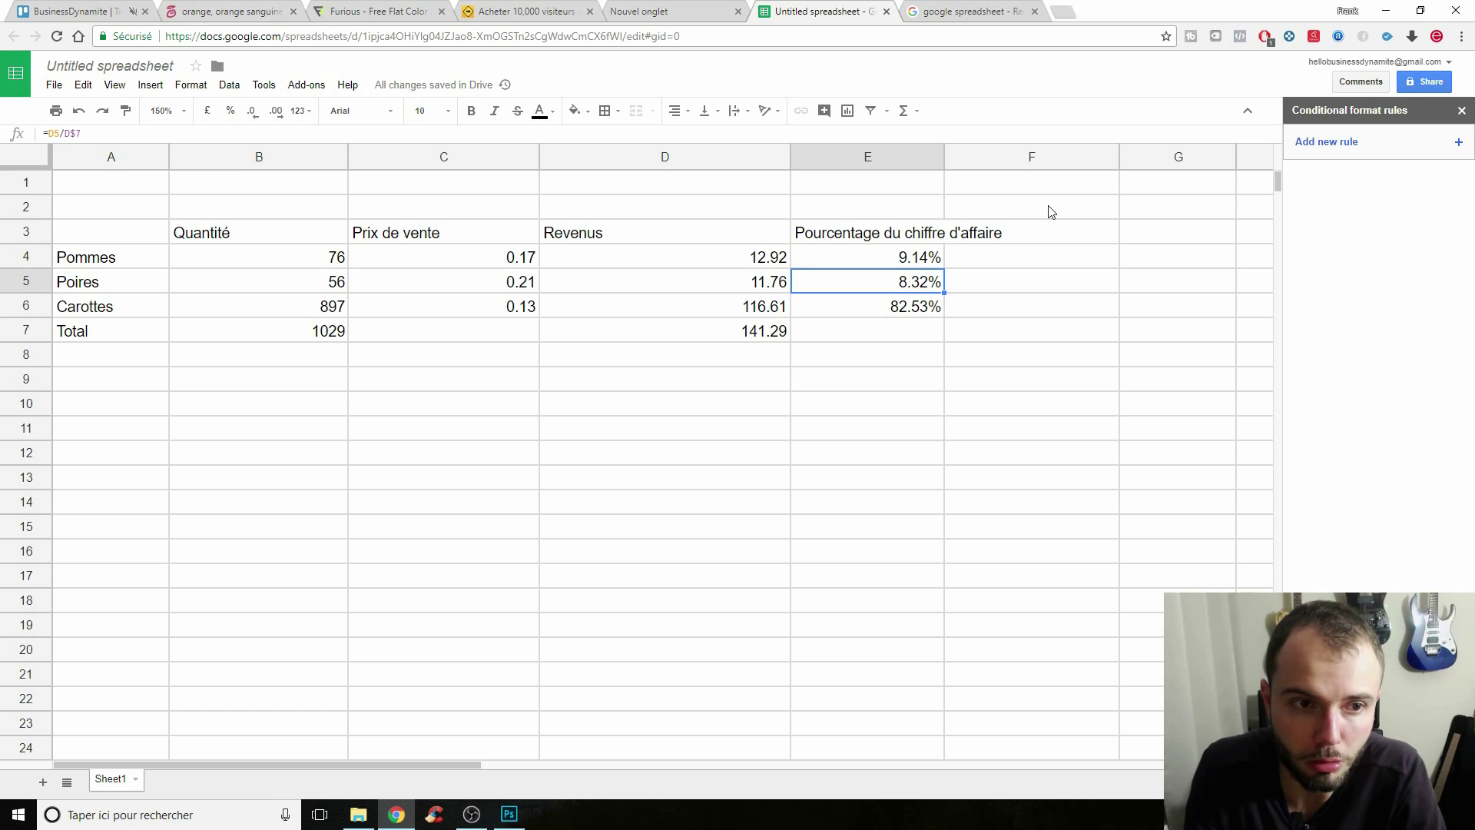
pyautogui.press('Up')
pyautogui.press('Down')
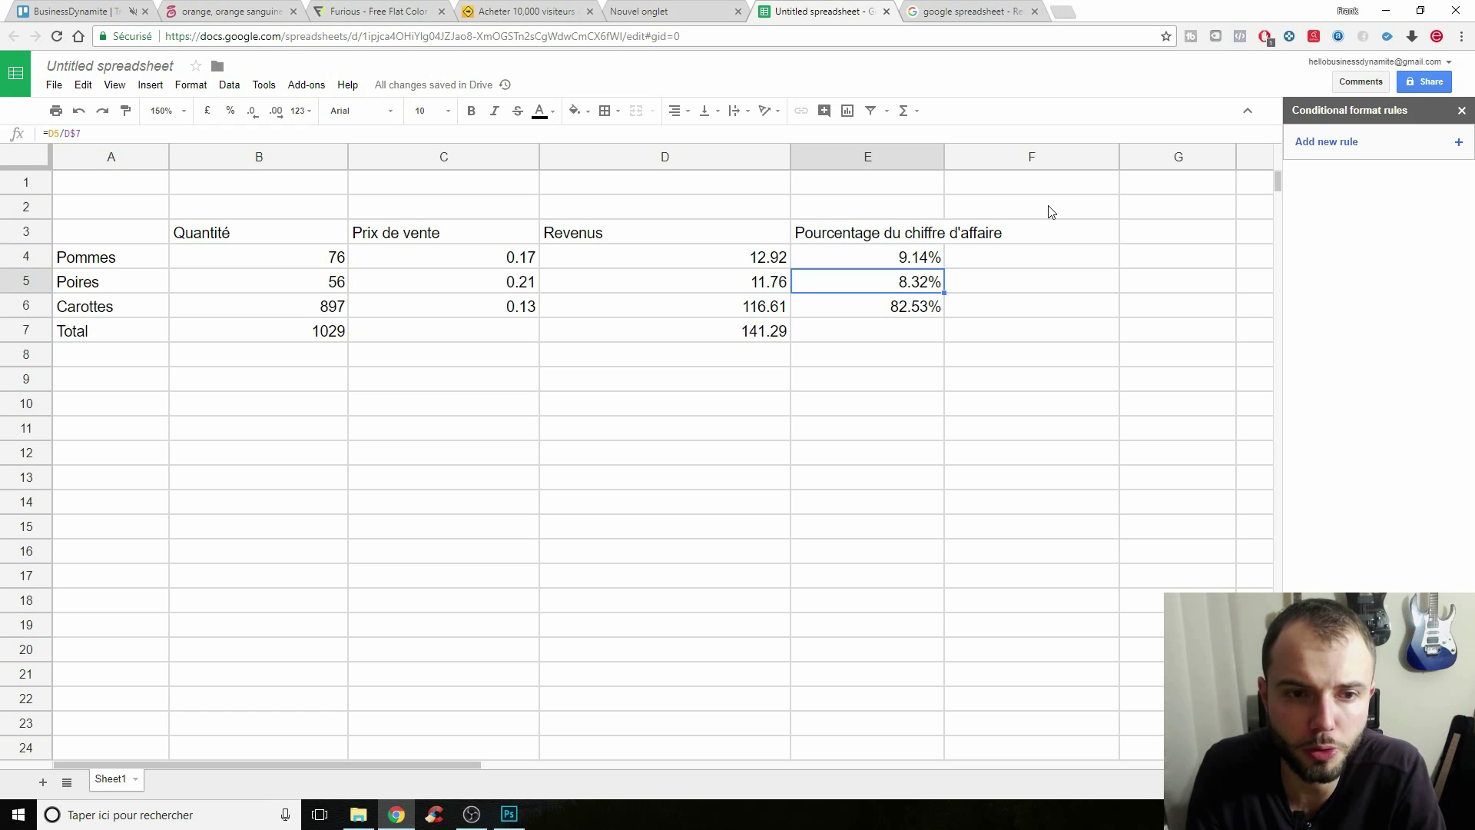
pyautogui.press('Down')
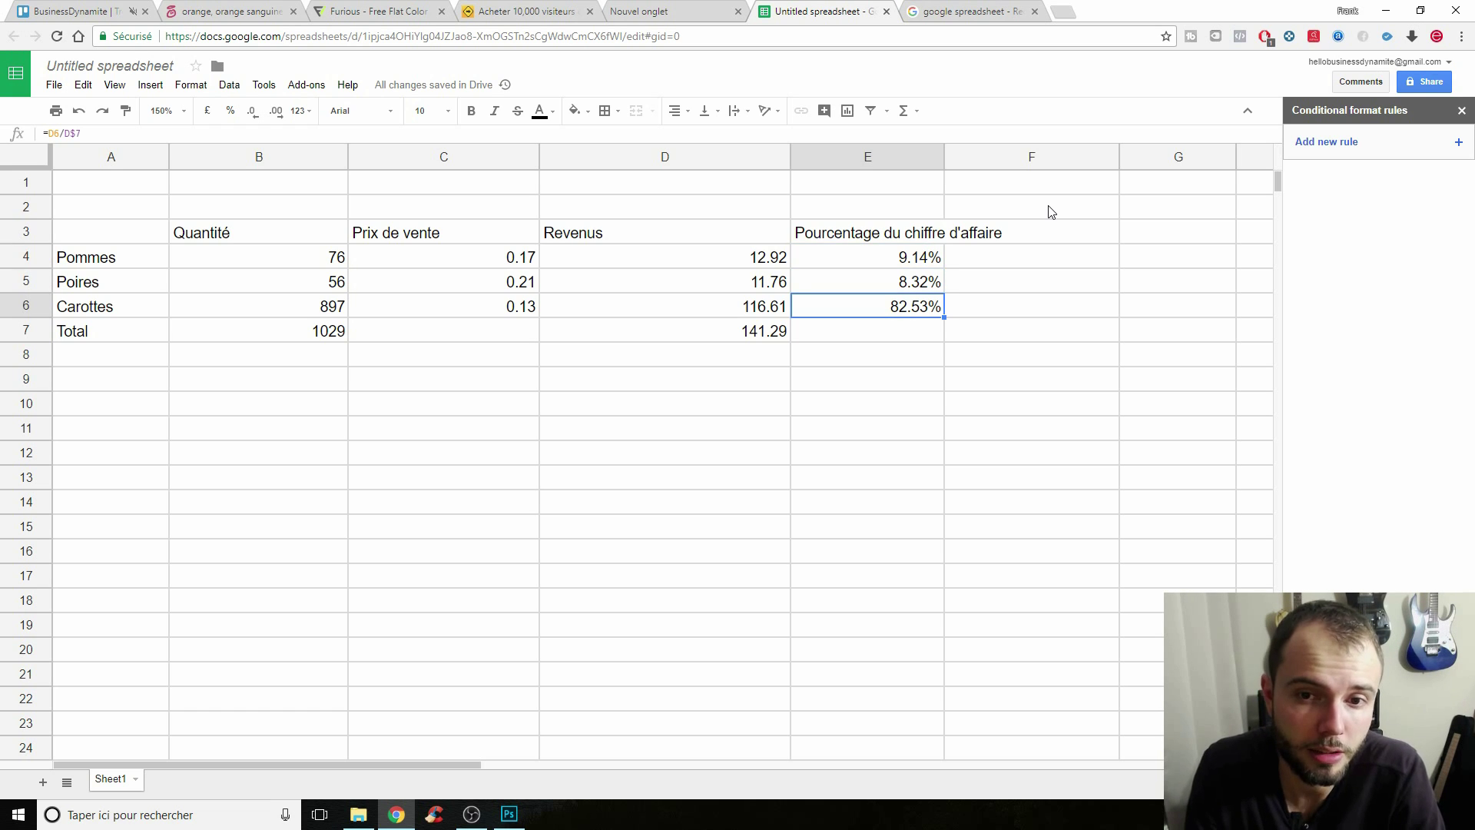
pyautogui.press('Left')
pyautogui.press('Right')
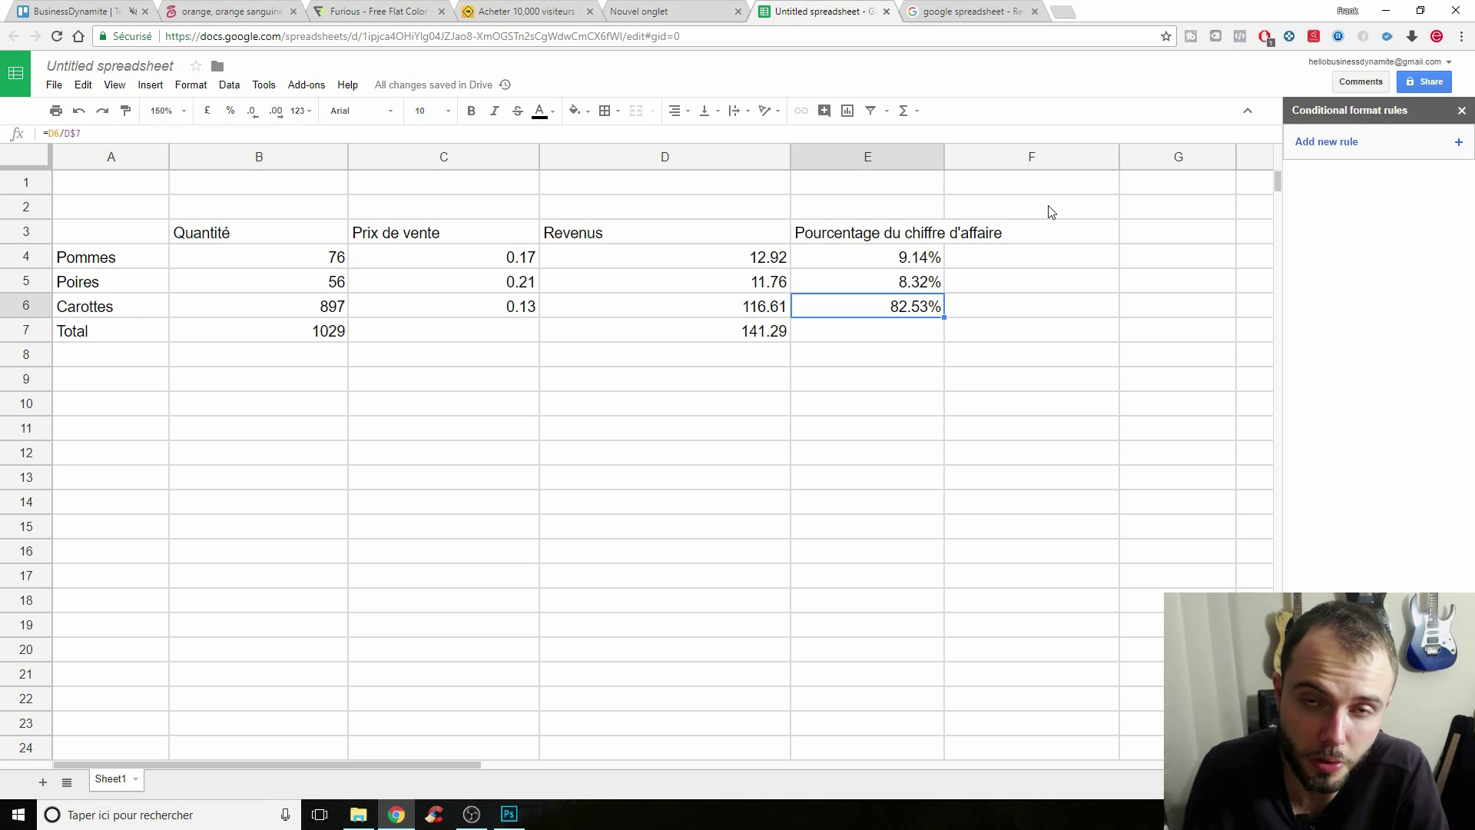
pyautogui.press('Up')
pyautogui.press('Up')
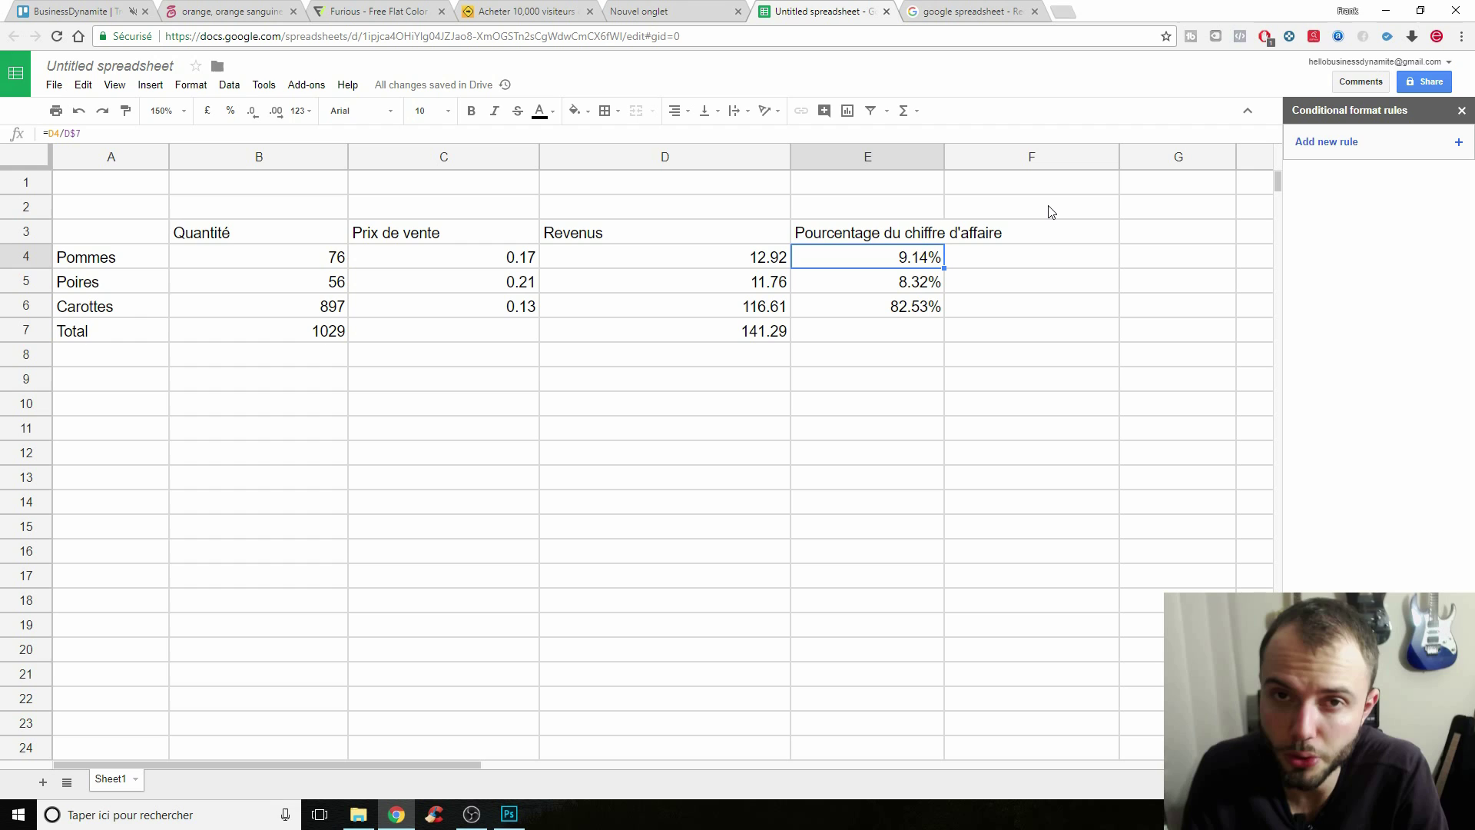
pyautogui.press('Down')
pyautogui.press('Down')
pyautogui.press('Down')
pyautogui.press('Left')
pyautogui.press('Left')
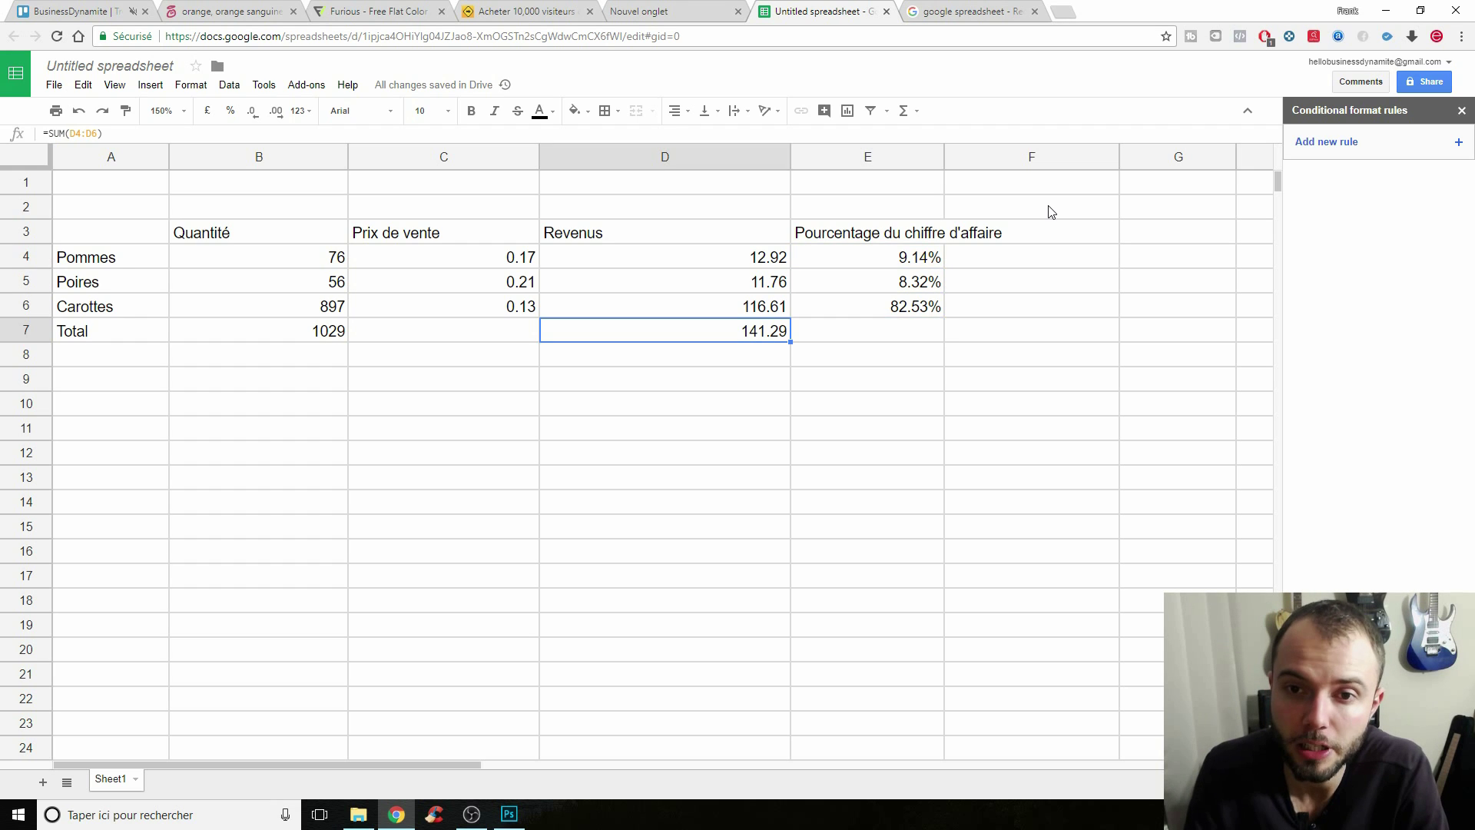
pyautogui.press('Down')
pyautogui.press('Left')
pyautogui.press('Left')
pyautogui.press('Down')
pyautogui.press('Right')
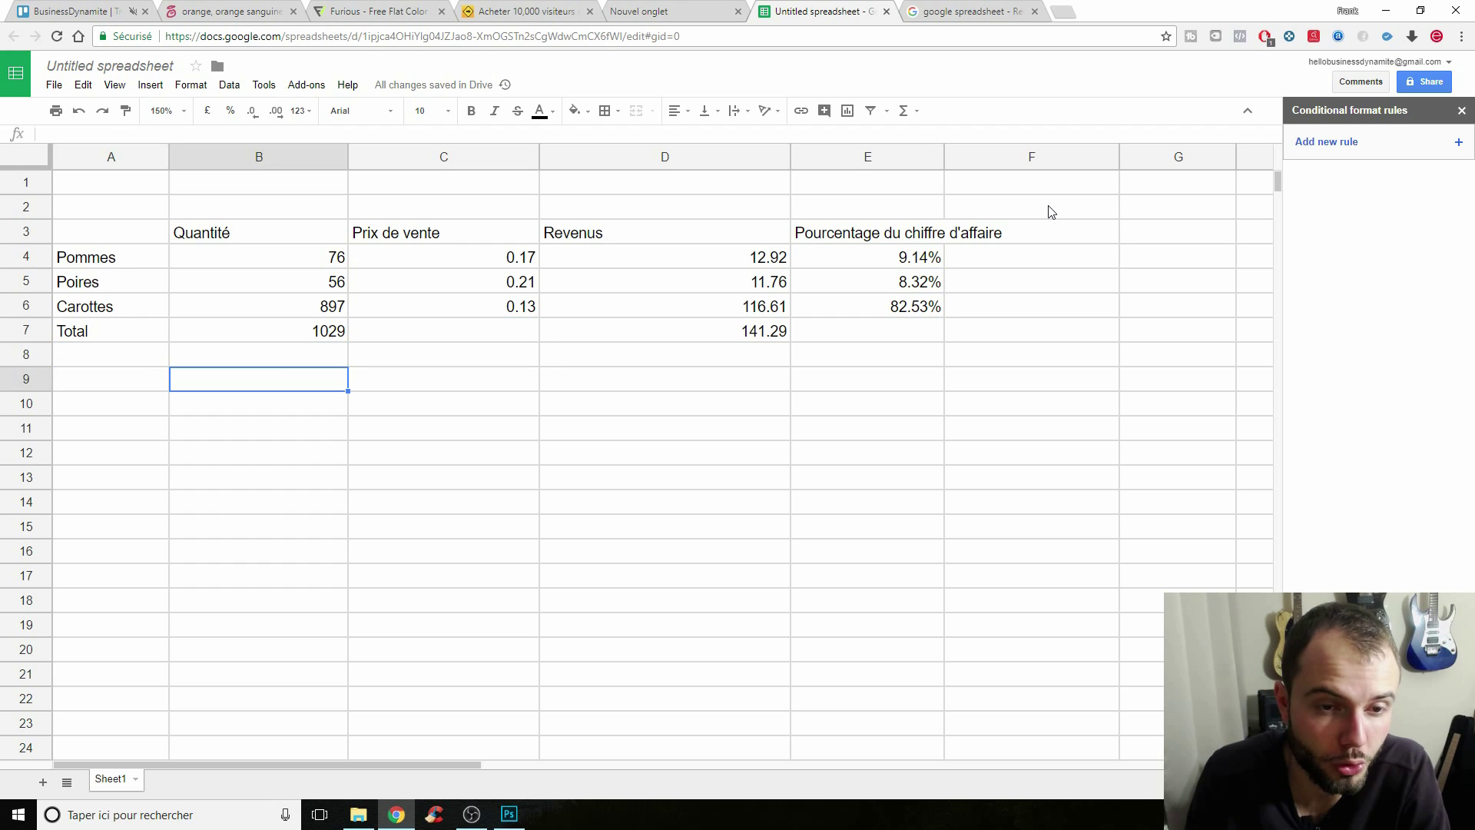
pyautogui.press('Up')
pyautogui.press('Up')
pyautogui.press('Right')
pyautogui.press('Down')
pyautogui.press('Down')
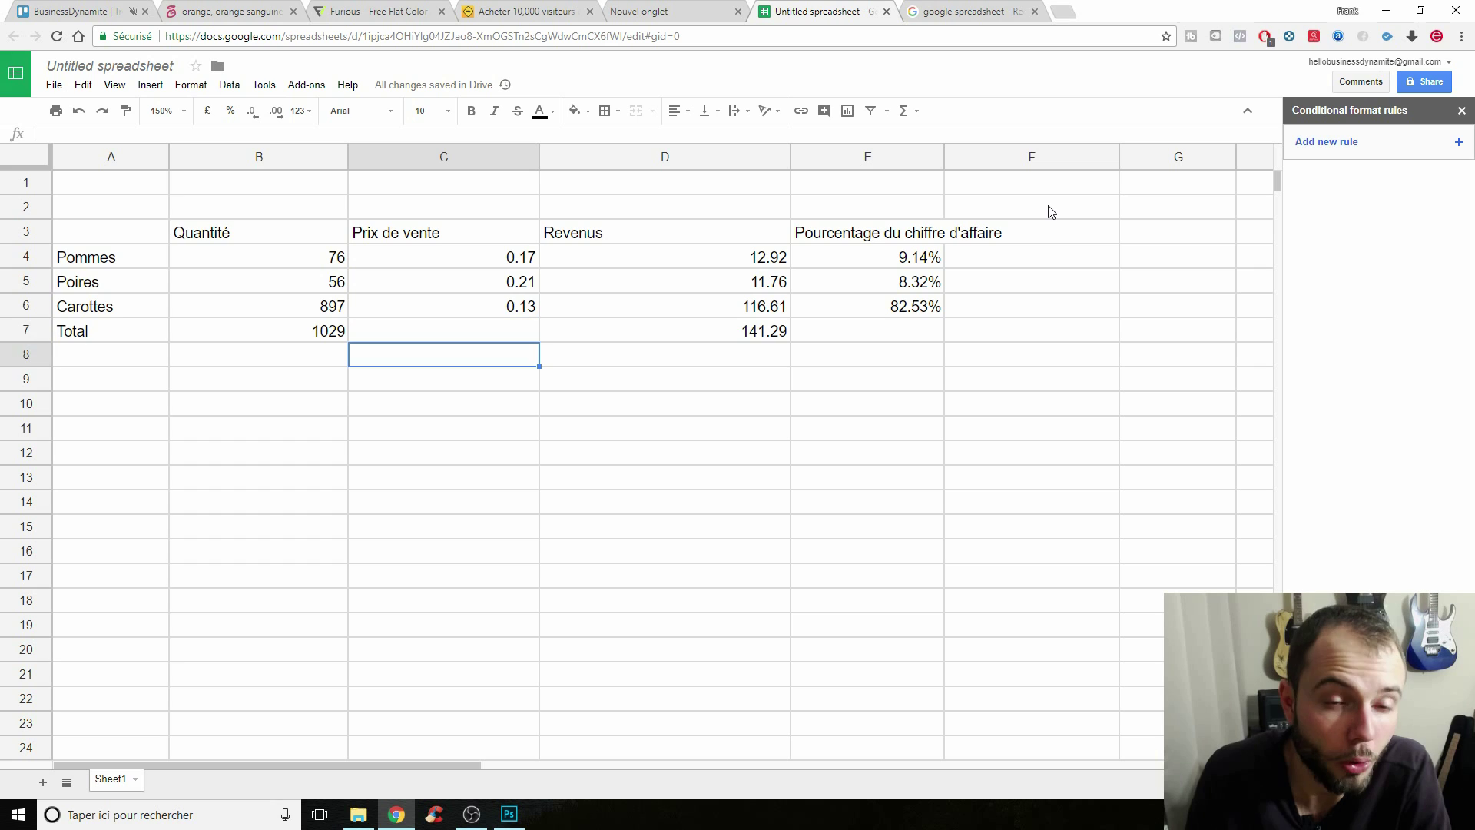
pyautogui.press('Right')
pyautogui.press('Up')
pyautogui.press('Up')
pyautogui.press('Up')
pyautogui.press('Left')
pyautogui.press('Up')
pyautogui.press('Down')
pyautogui.press('Up')
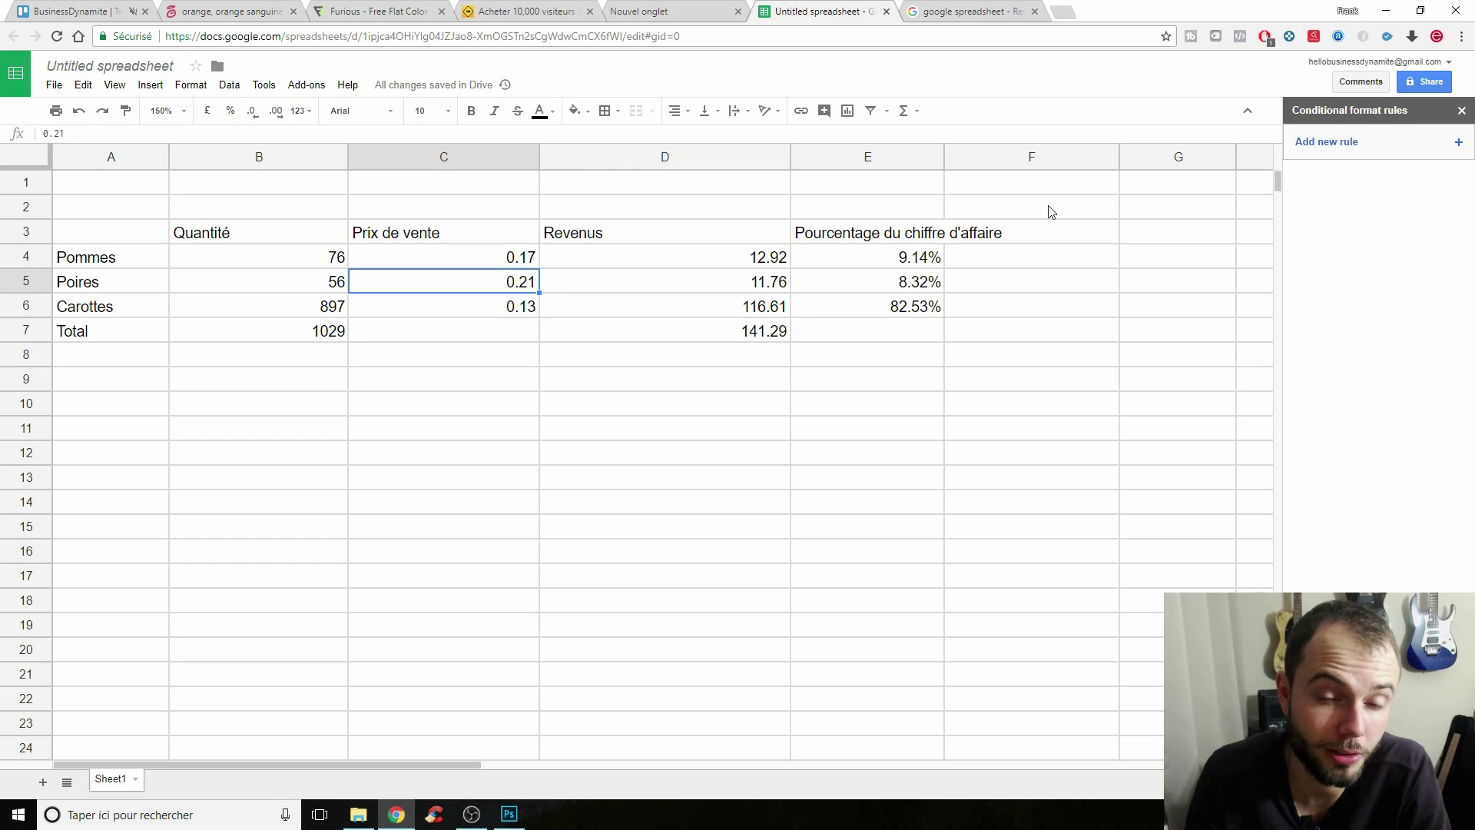
pyautogui.press('Up')
pyautogui.press('Down')
pyautogui.press('Down')
pyautogui.press('Down')
pyautogui.press('Right')
pyautogui.press('Right')
pyautogui.press('Down')
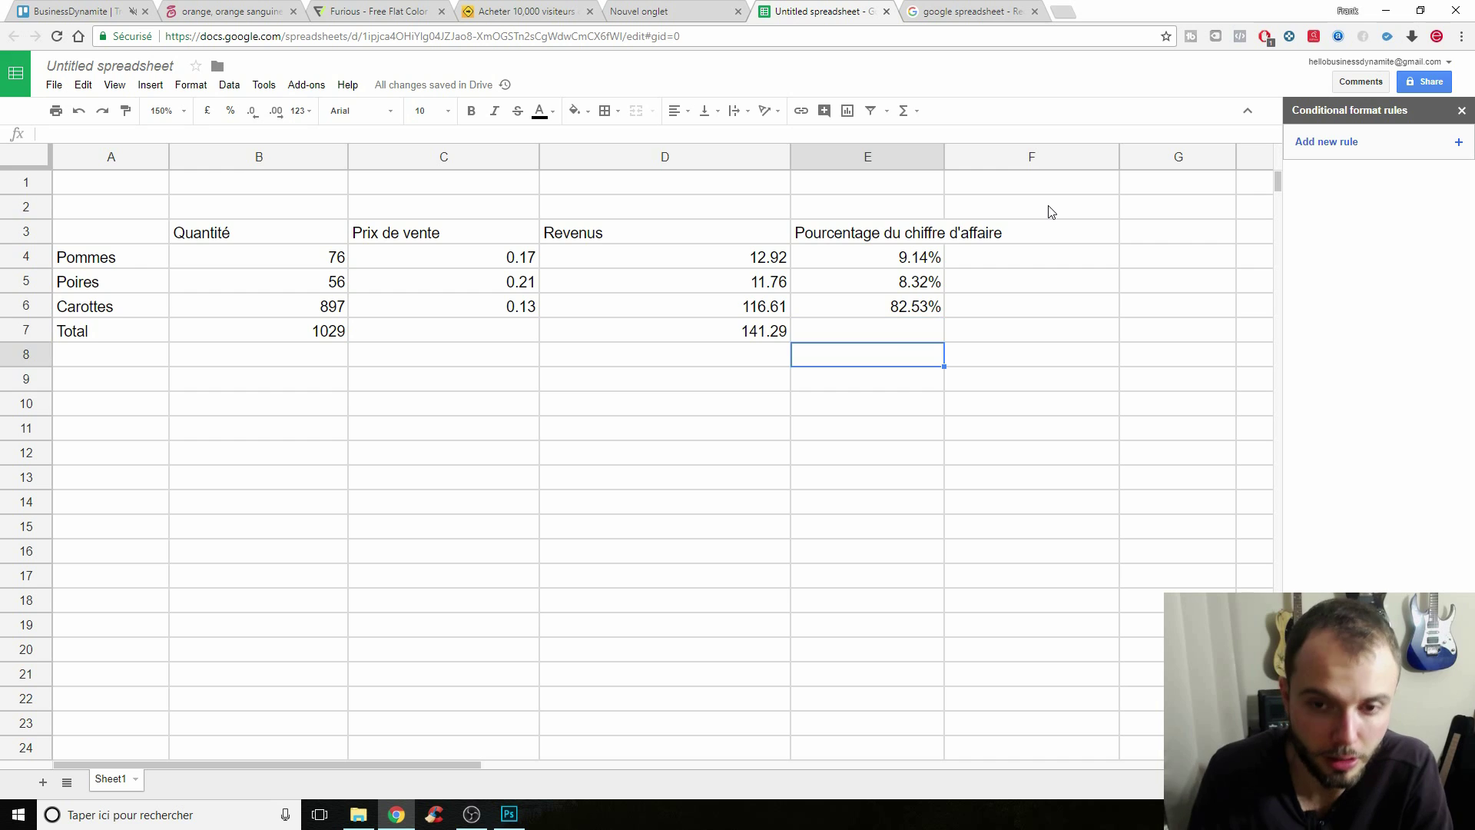
# Try dividing total revenue by total quantity in D9 with =D7/B7, and clear the cell again.
pyautogui.press('Down')
pyautogui.press('Left')
pyautogui.press('Left')
pyautogui.press('Right')
pyautogui.write('=')
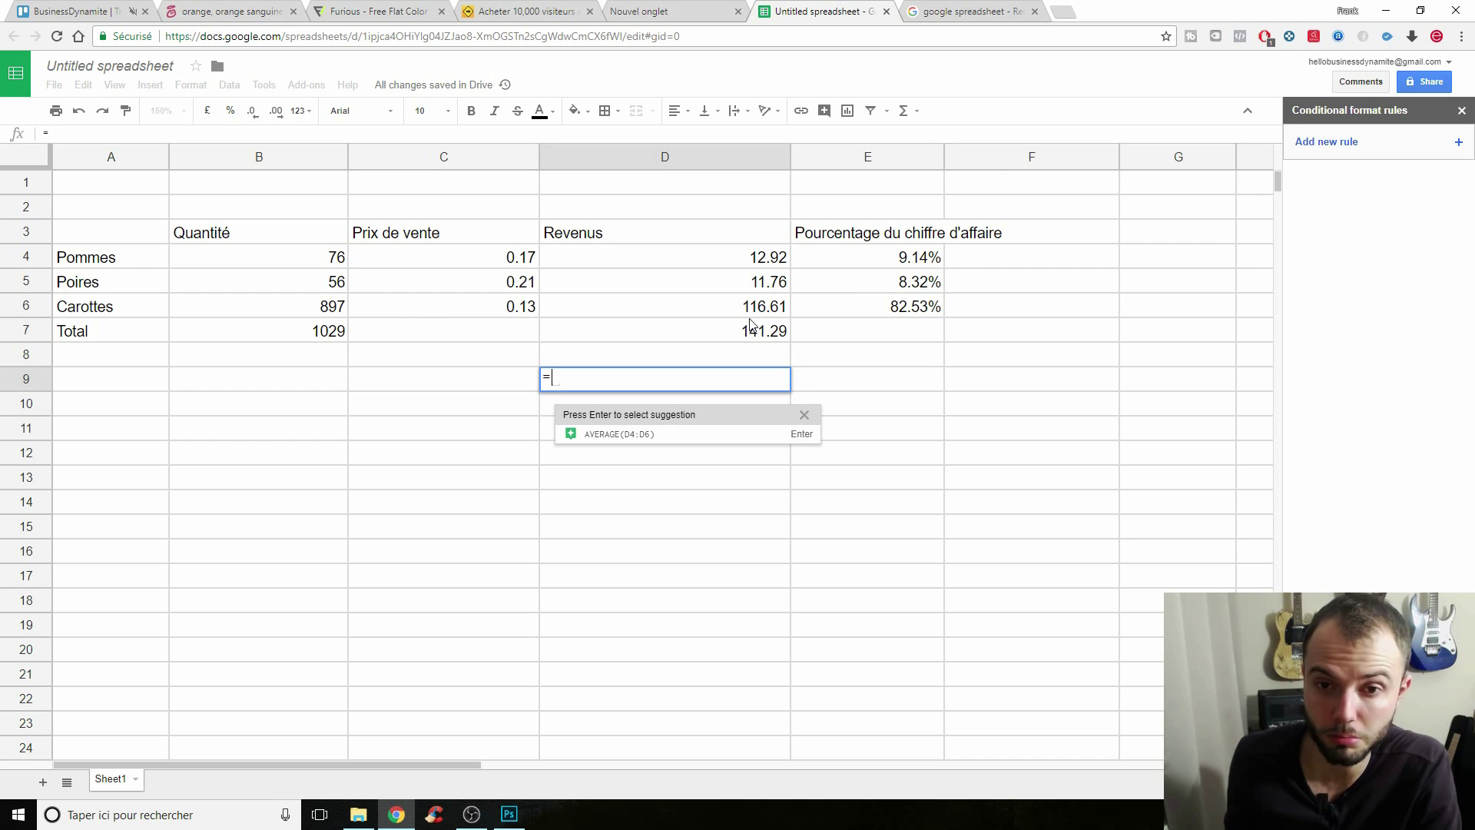
pyautogui.click(740, 338)
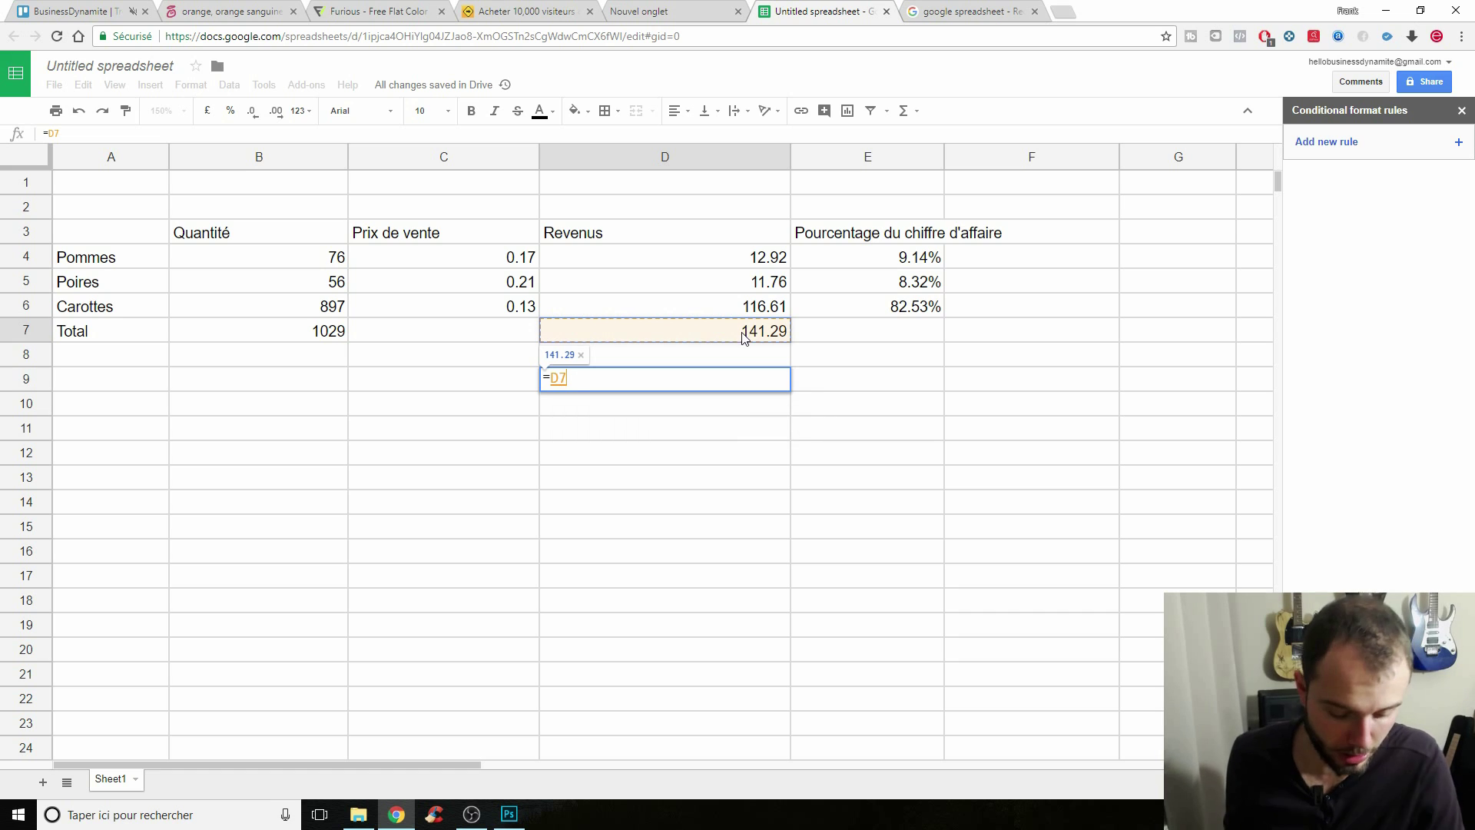
pyautogui.write('/')
pyautogui.click(324, 338)
pyautogui.press('Return')
pyautogui.press('Up')
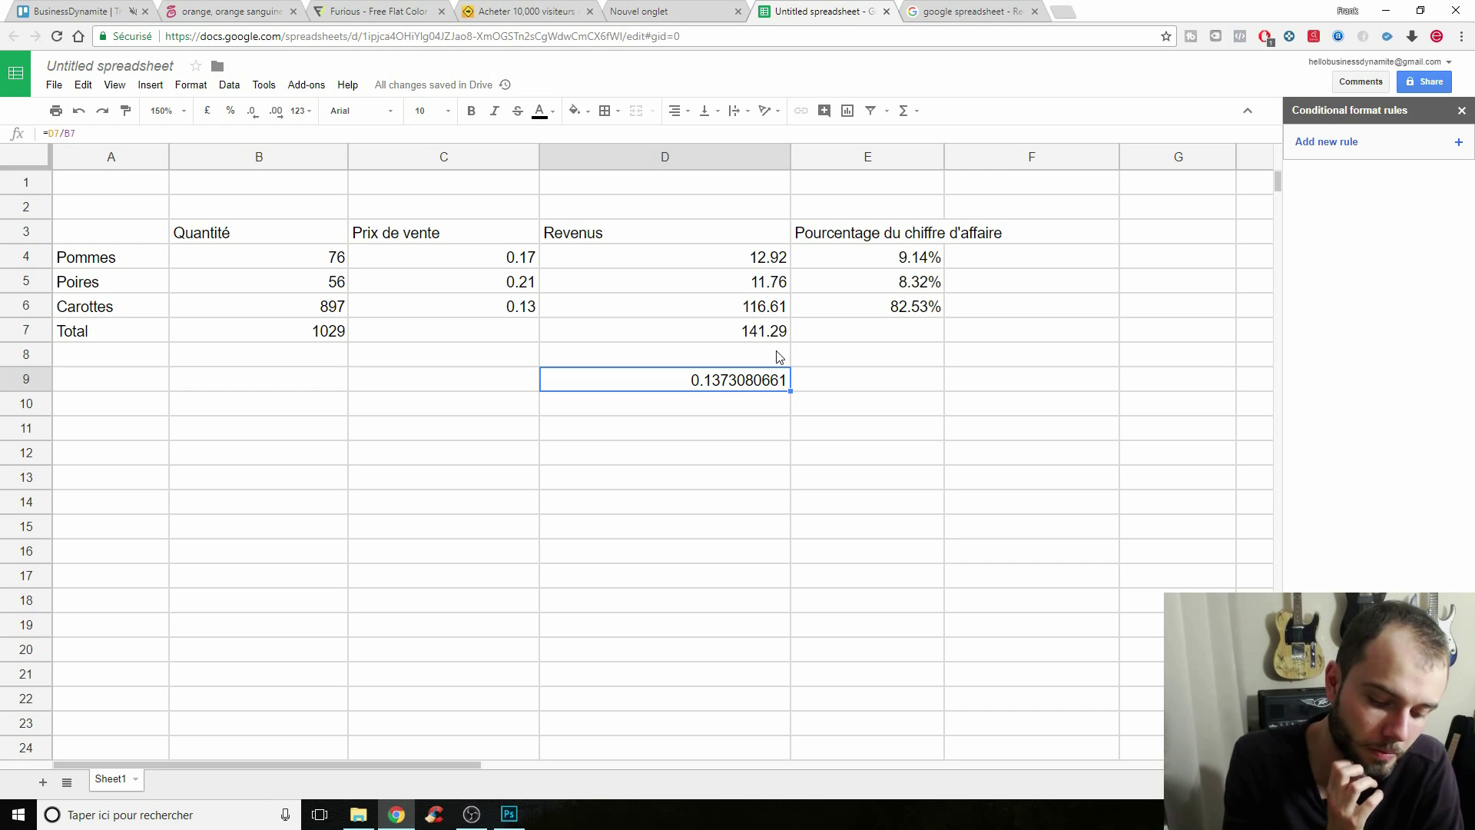
pyautogui.press('Delete')
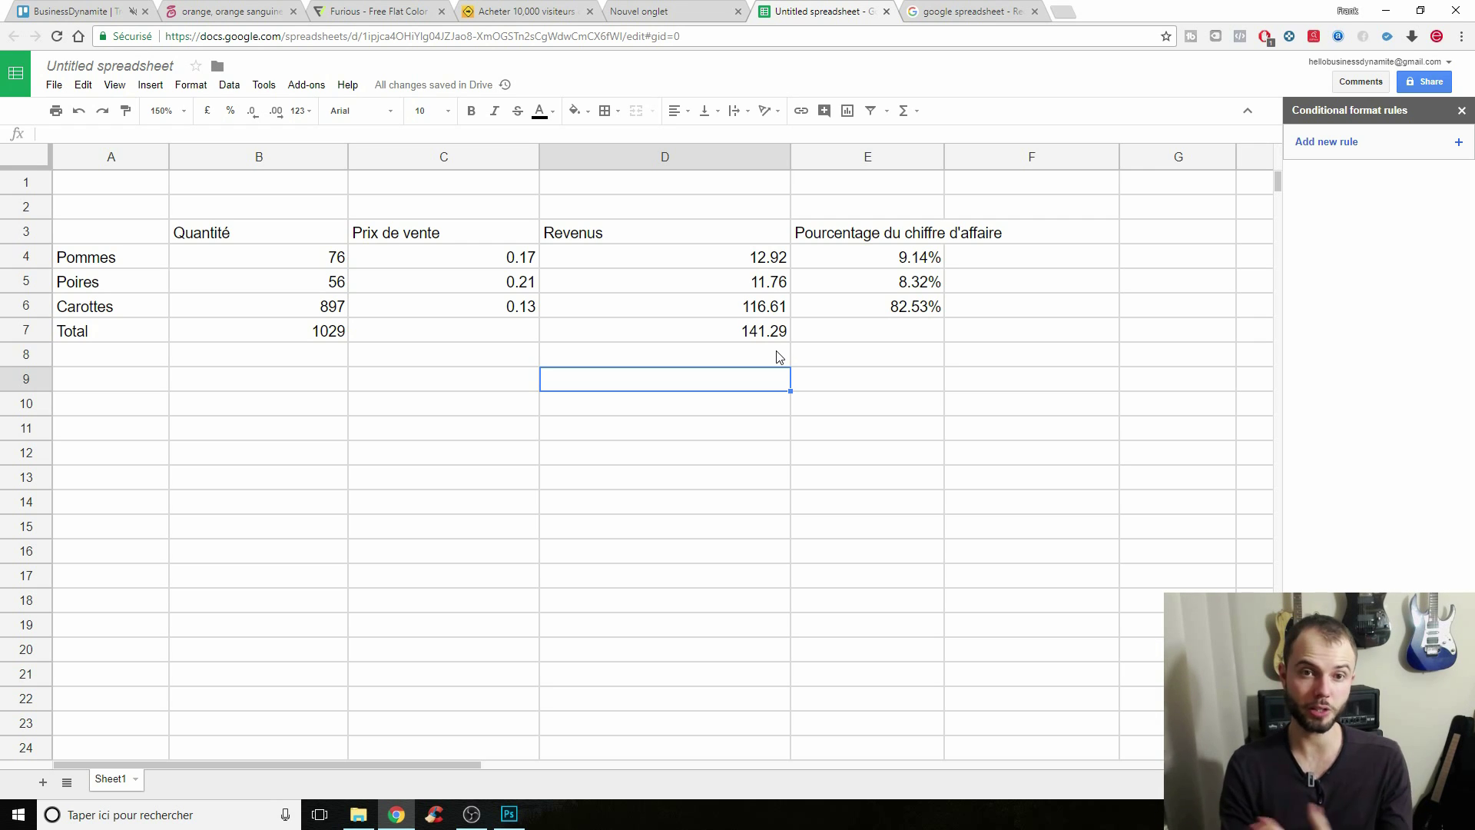
# Clear the whole sales table, including the product rows, totals and the column headings in row 3.
pyautogui.moveTo(108, 259); pyautogui.dragTo(1142, 390)
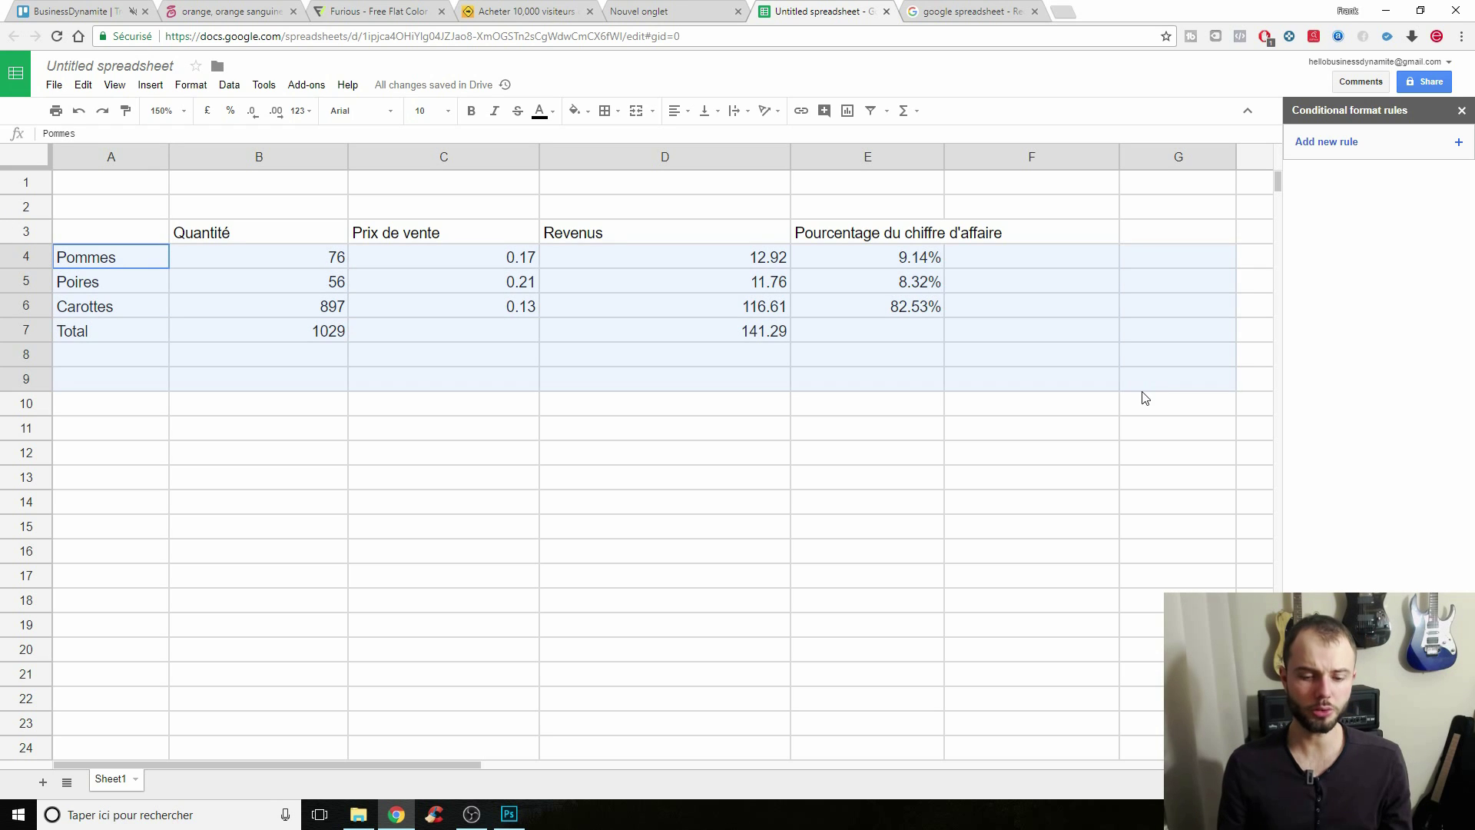
pyautogui.press('Delete')
pyautogui.moveTo(270, 236); pyautogui.dragTo(1096, 229)
pyautogui.press('Delete')
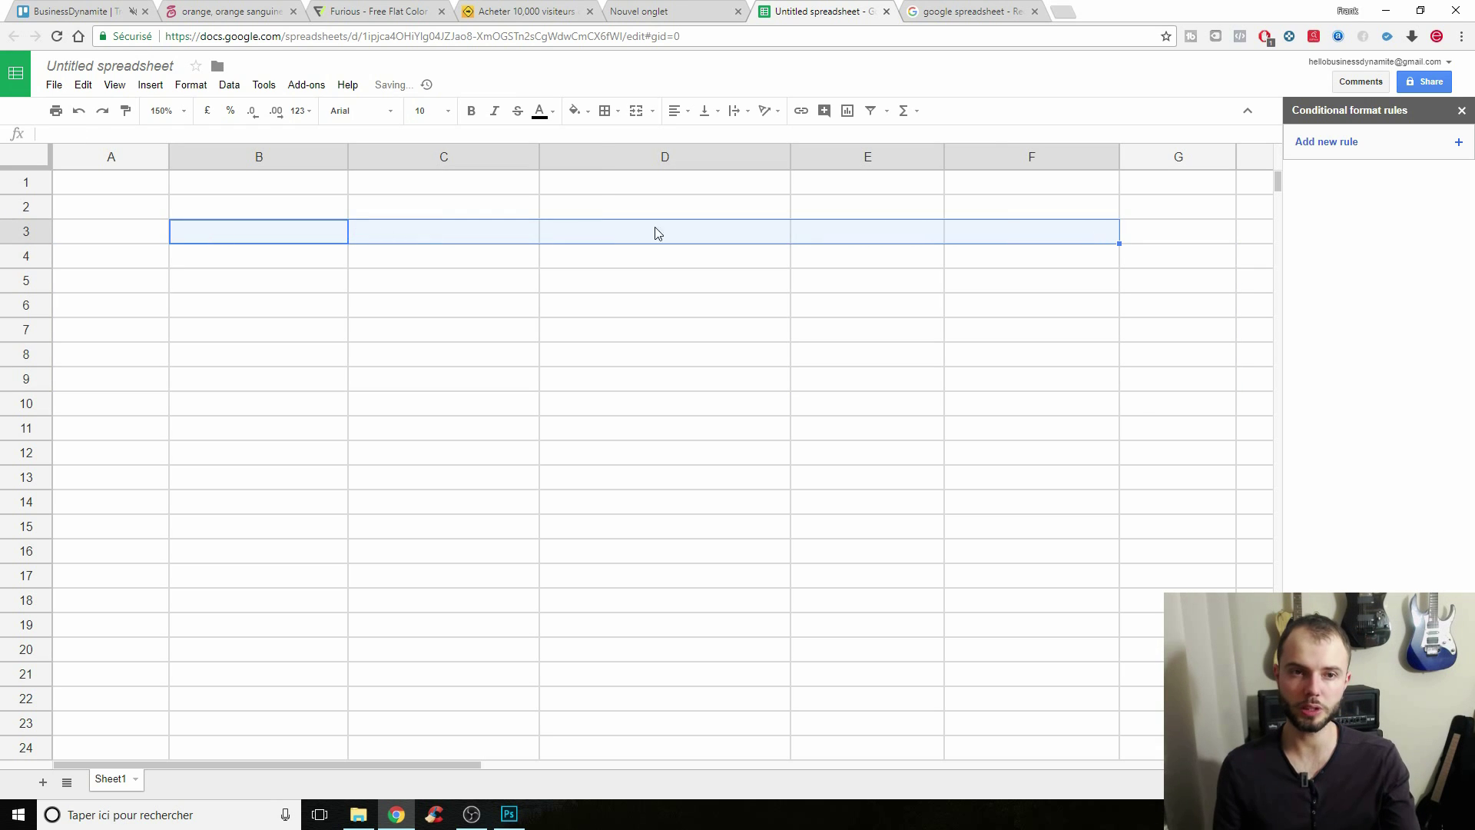
# Enter 10000 in B4 and 50% in C4 as the first values of a new example.
pyautogui.click(172, 263)
pyautogui.write('10000')
pyautogui.press('Return')
pyautogui.press('Up')
pyautogui.press('Right')
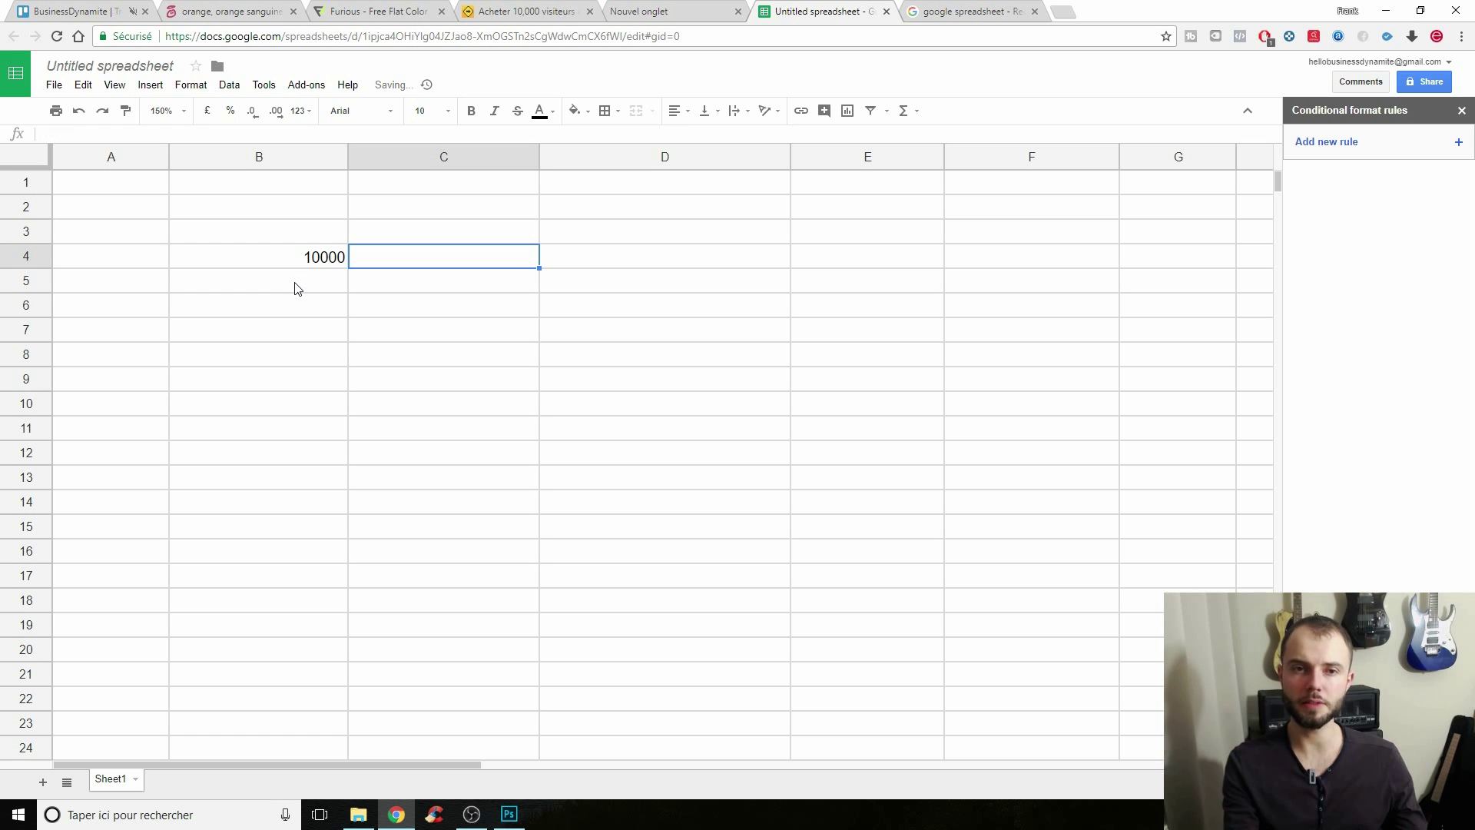
pyautogui.write('2%')
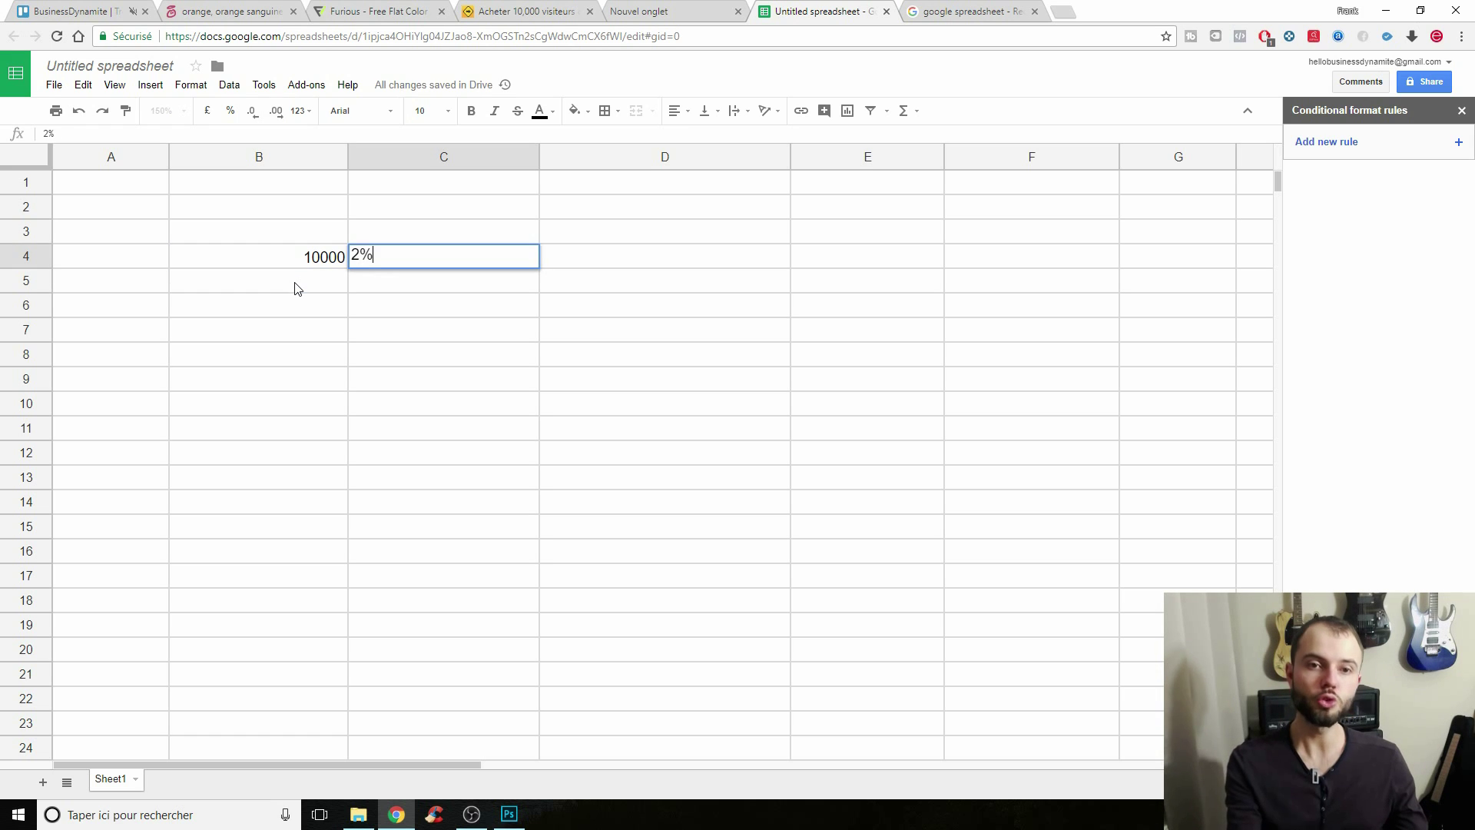
pyautogui.press('BackSpace')
pyautogui.press('BackSpace')
pyautogui.write('50')
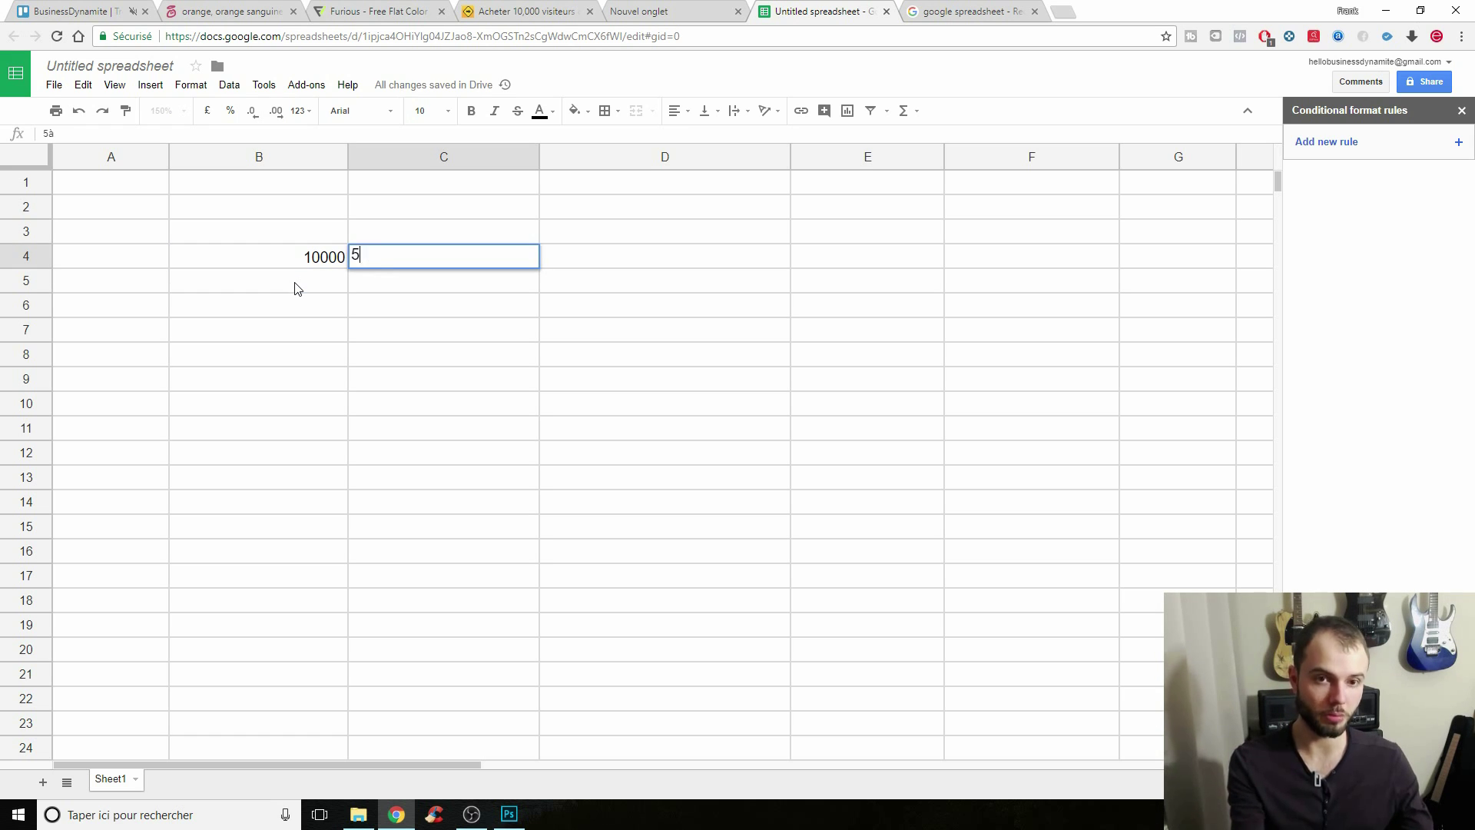
pyautogui.press('Return')
pyautogui.press('Up')
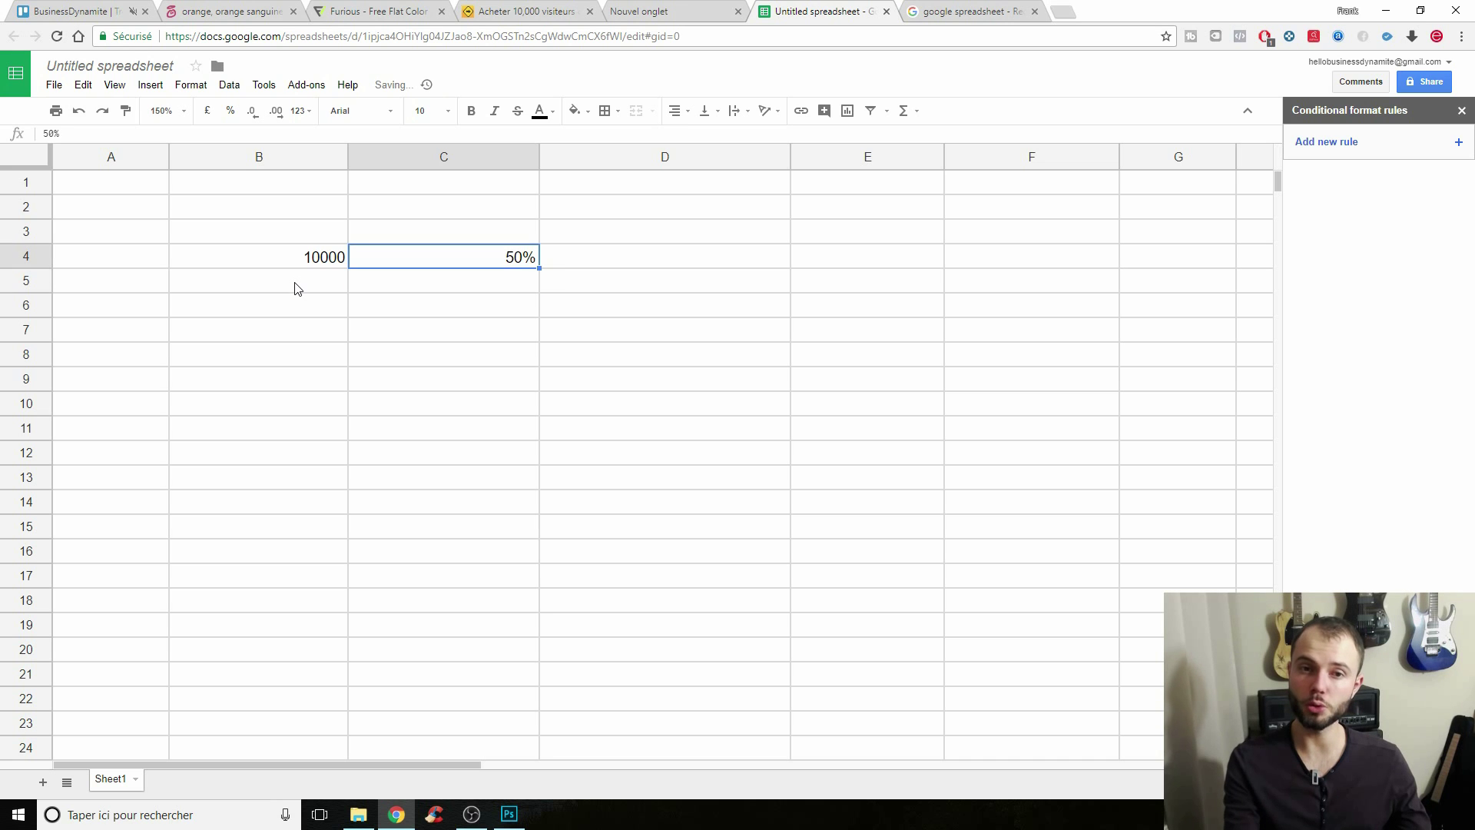
# Enter 2% in D4 and 50% in E4 to complete the row of percentages.
pyautogui.press('Up')
pyautogui.press('Right')
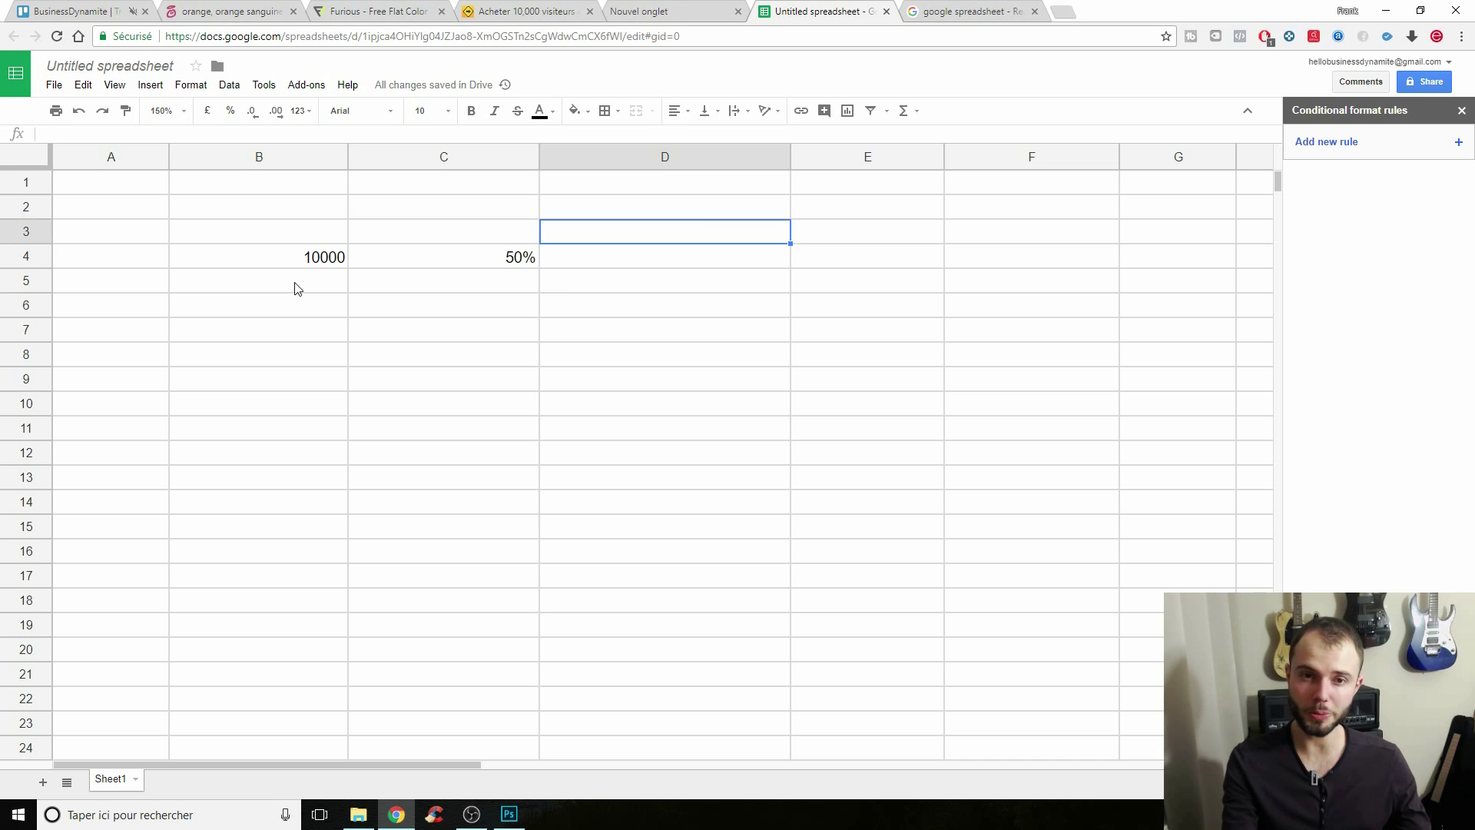
pyautogui.press('Down')
pyautogui.write('2%')
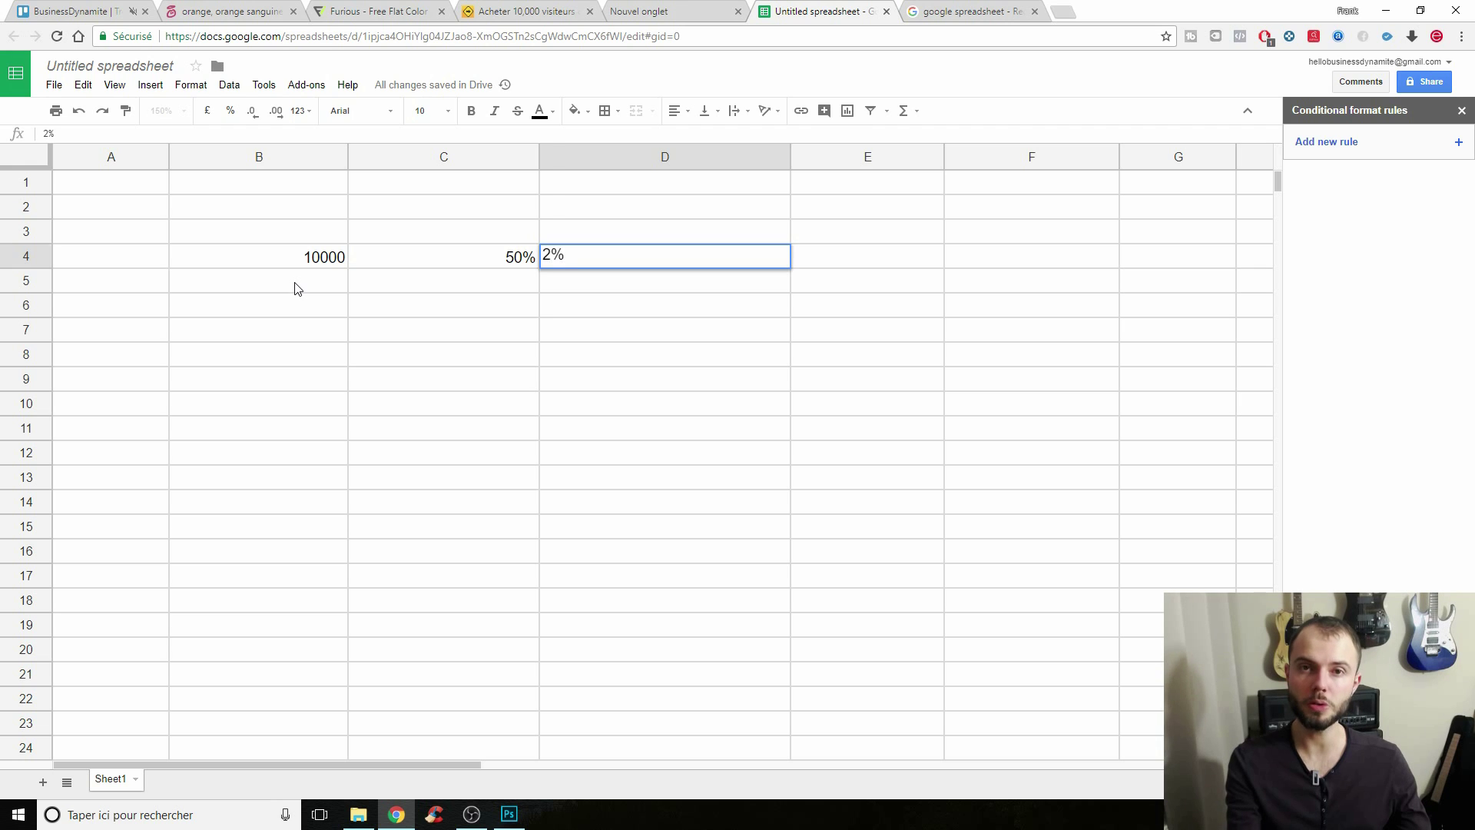
pyautogui.press('Return')
pyautogui.press('Up')
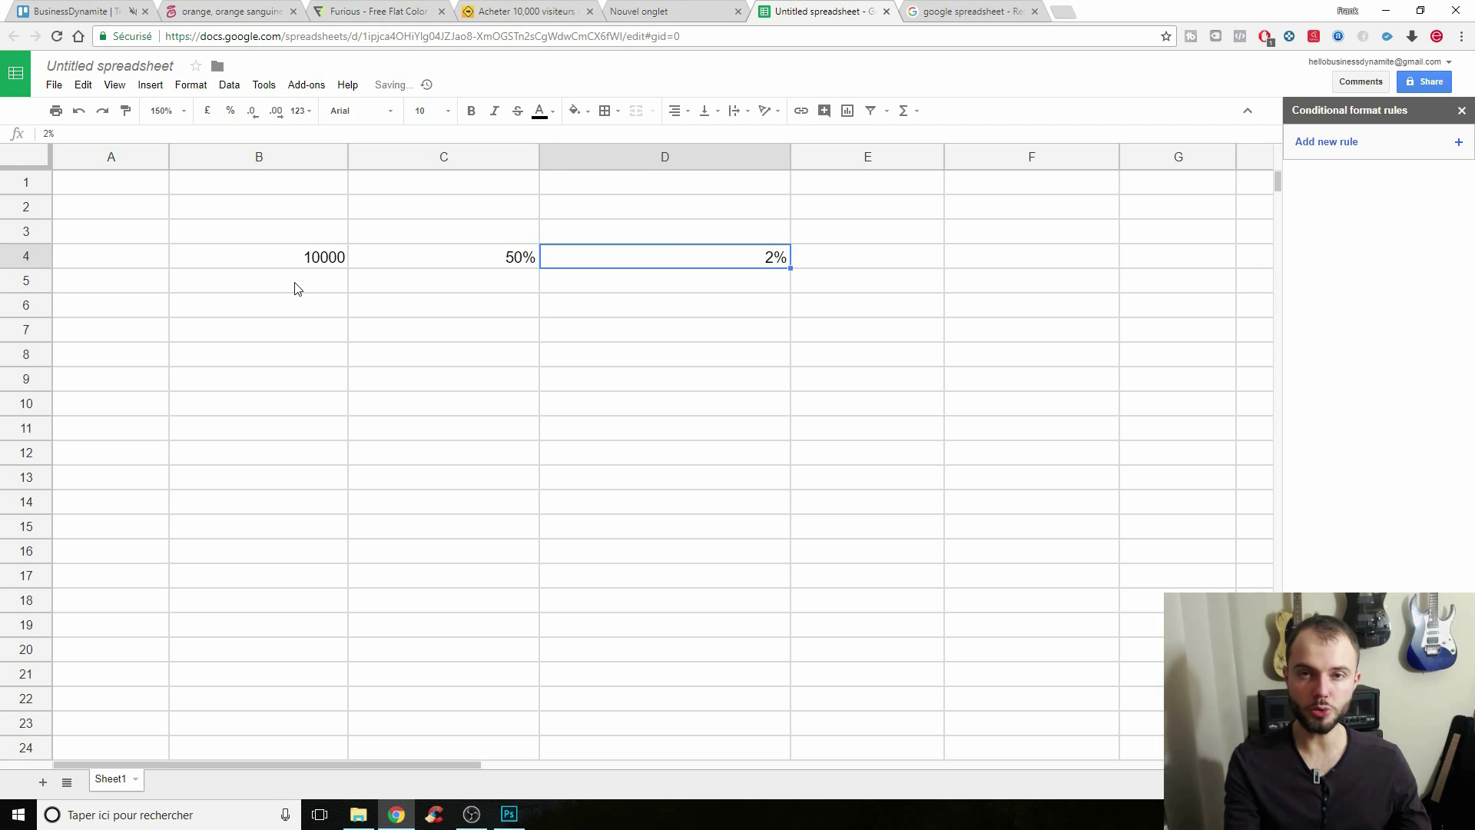
pyautogui.press('Right')
pyautogui.write('50%')
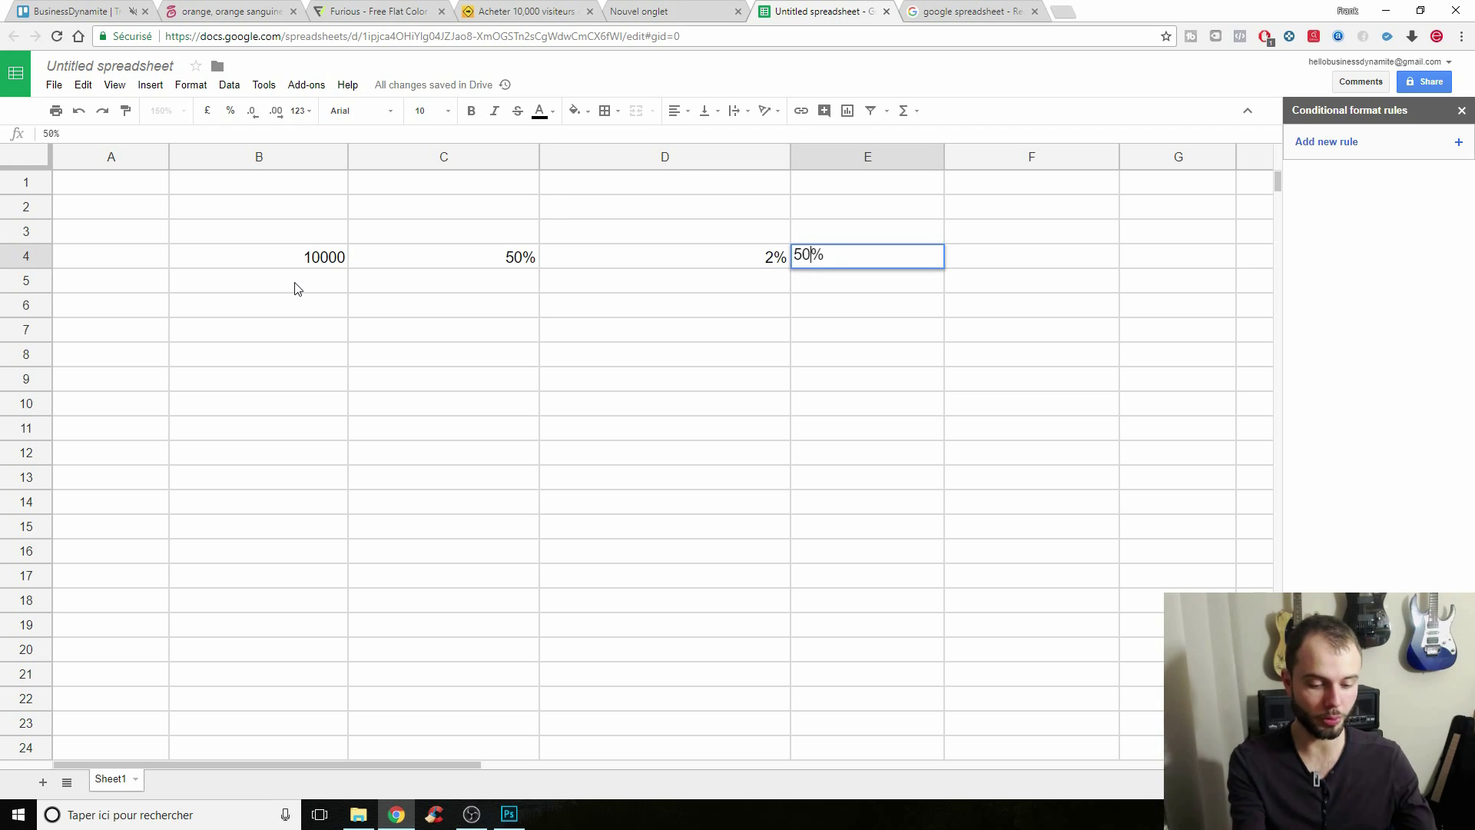
pyautogui.write('%')
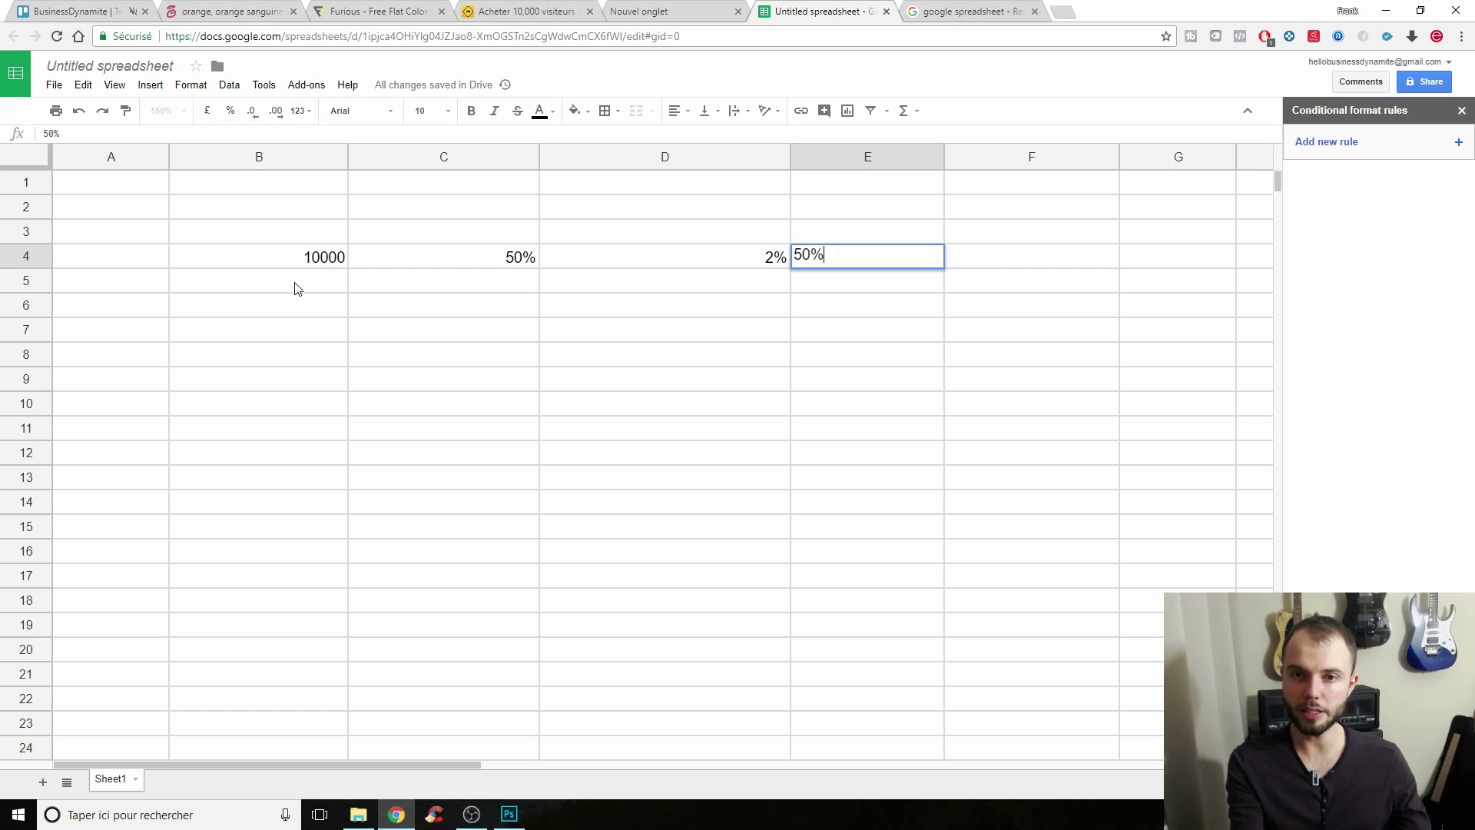
pyautogui.press('Return')
# Move the 10000 value from B4 down to B5.
pyautogui.click(283, 264)
pyautogui.hotkey('ctrl', 'c')
pyautogui.moveTo(294, 270); pyautogui.dragTo(331, 290)
# Multiply the amount by the first percentage in C5 with =B5*C4.
pyautogui.click(420, 291)
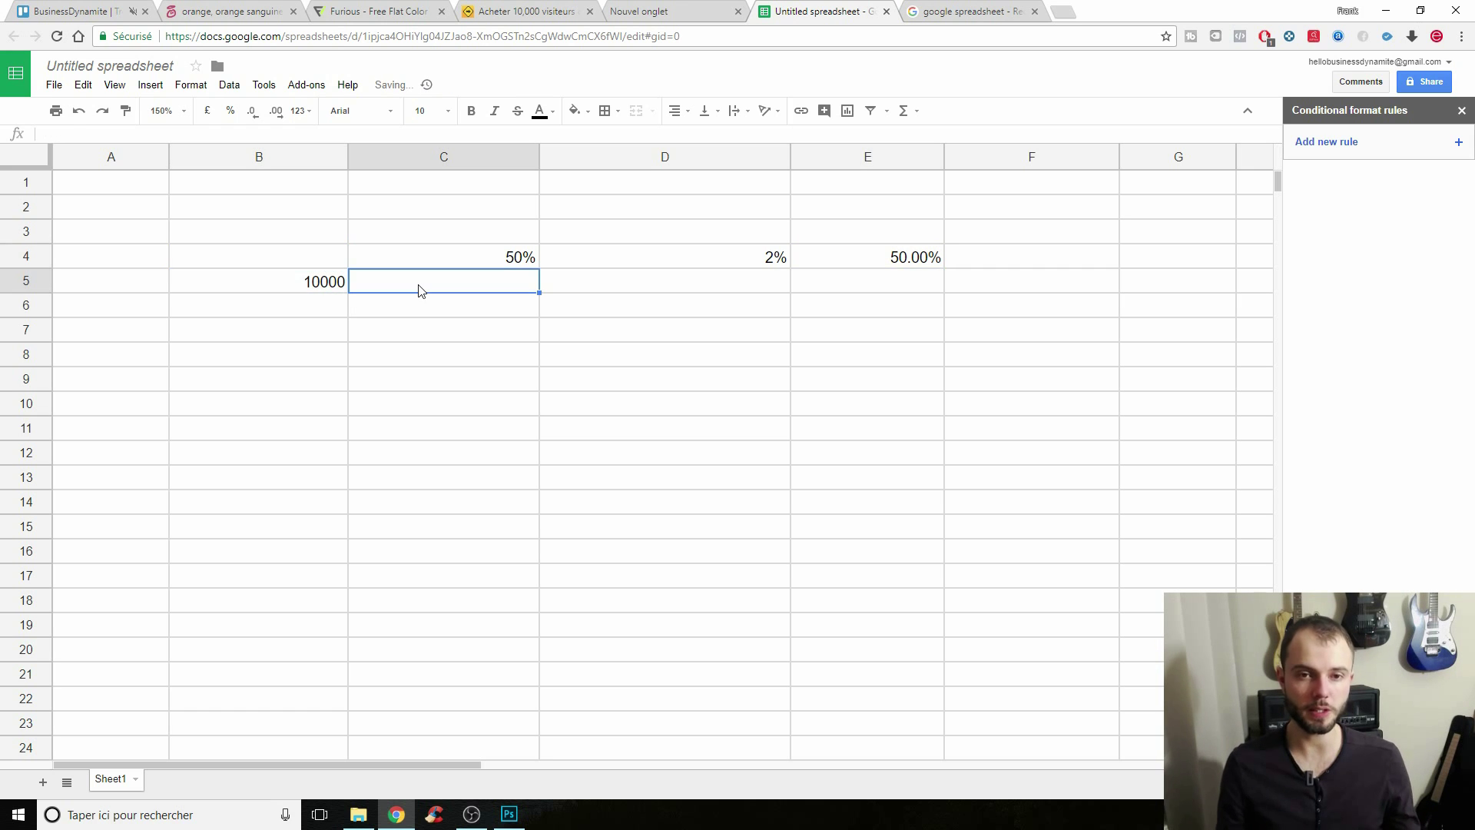
pyautogui.write('=')
pyautogui.click(332, 291)
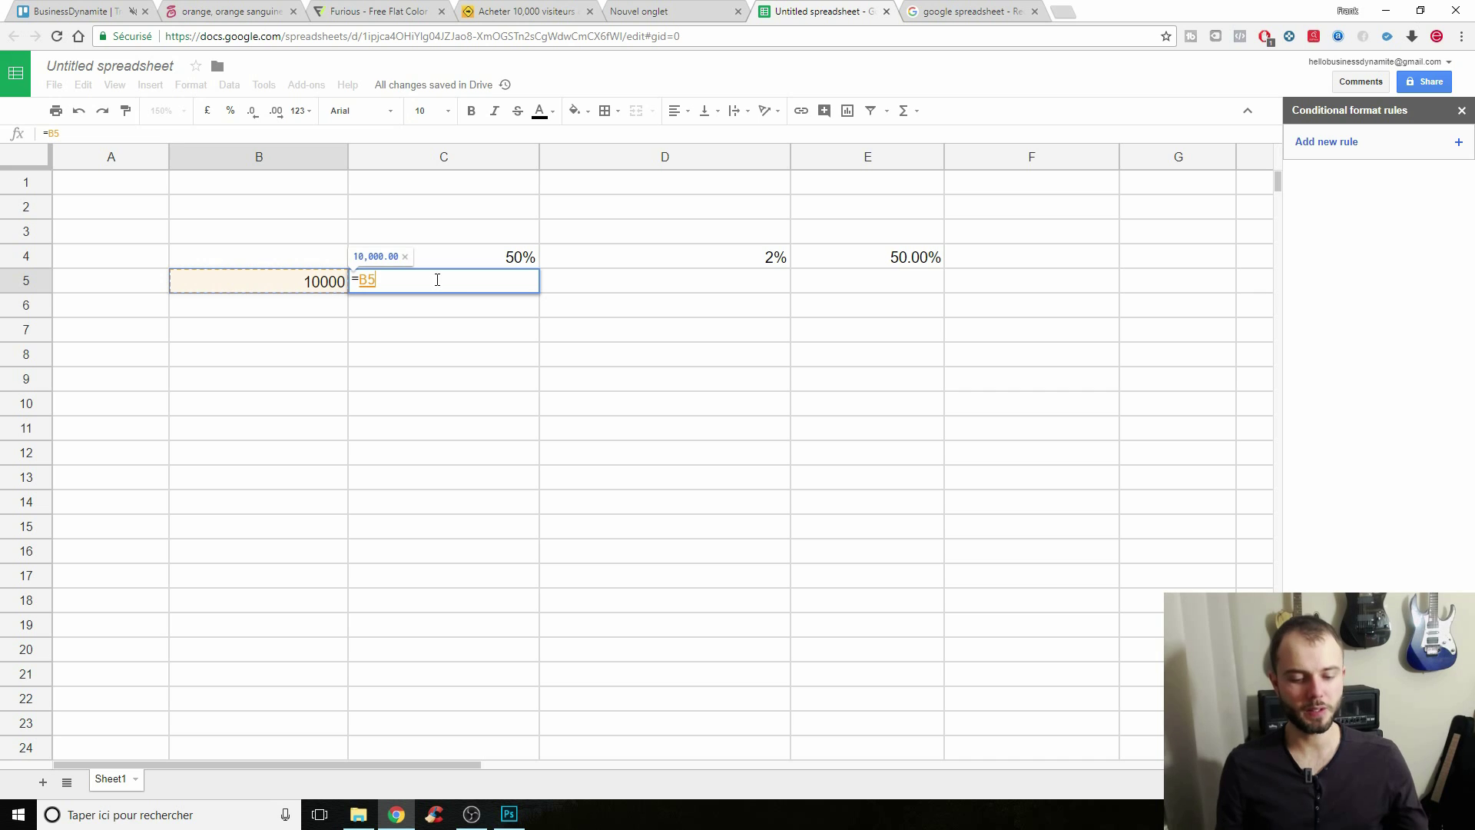
pyautogui.write('*')
pyautogui.click(484, 257)
pyautogui.press('Return')
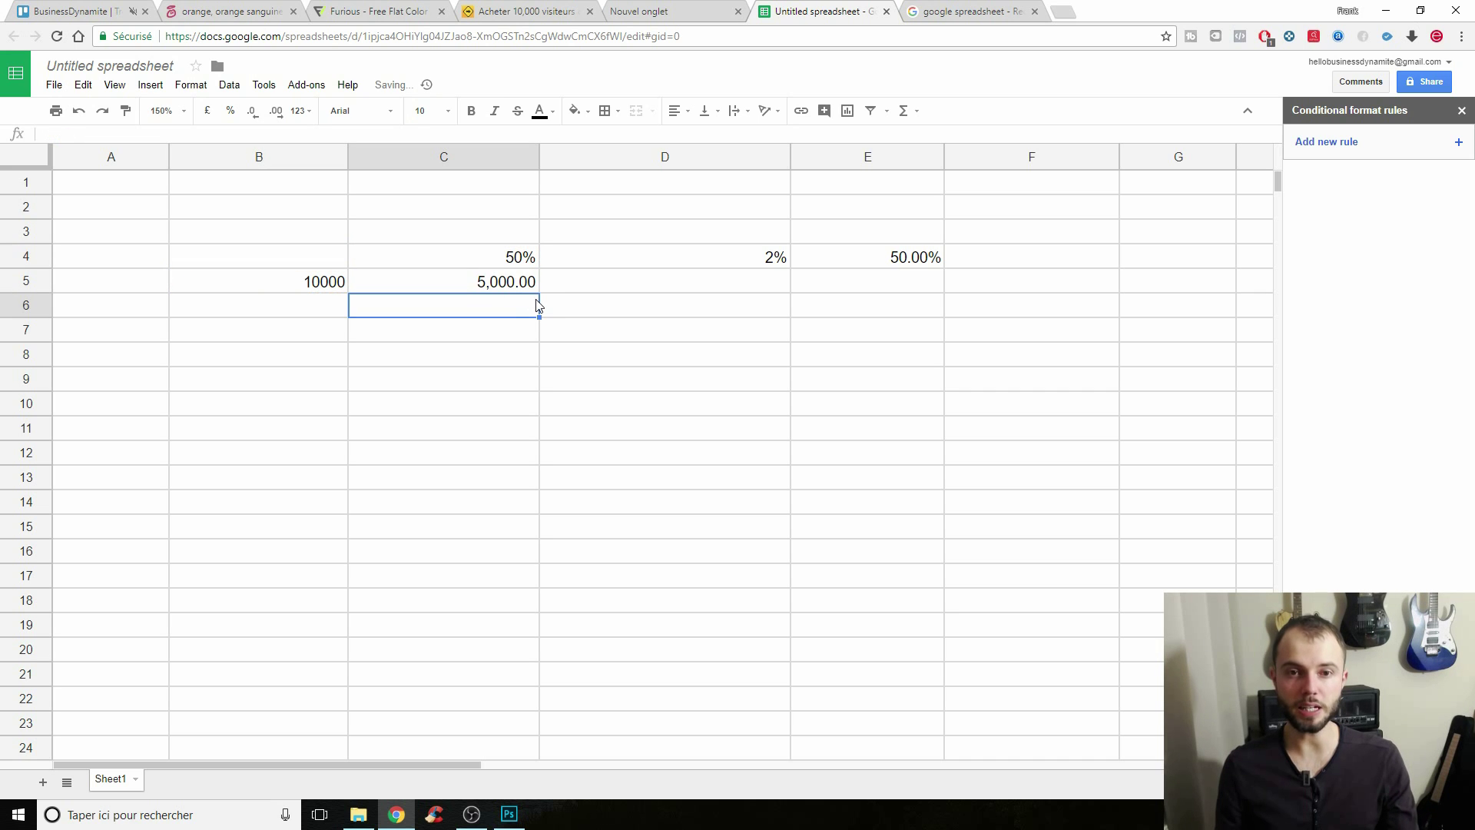
# Fill the C5 formula across to D5 and E5 so each percentage applies to the preceding result.
pyautogui.press('Up')
pyautogui.moveTo(540, 293); pyautogui.dragTo(652, 323)
pyautogui.moveTo(790, 293); pyautogui.dragTo(837, 353)
pyautogui.click(837, 353)
# Enter 10000 in B6, below the first starting amount.
pyautogui.click(265, 311)
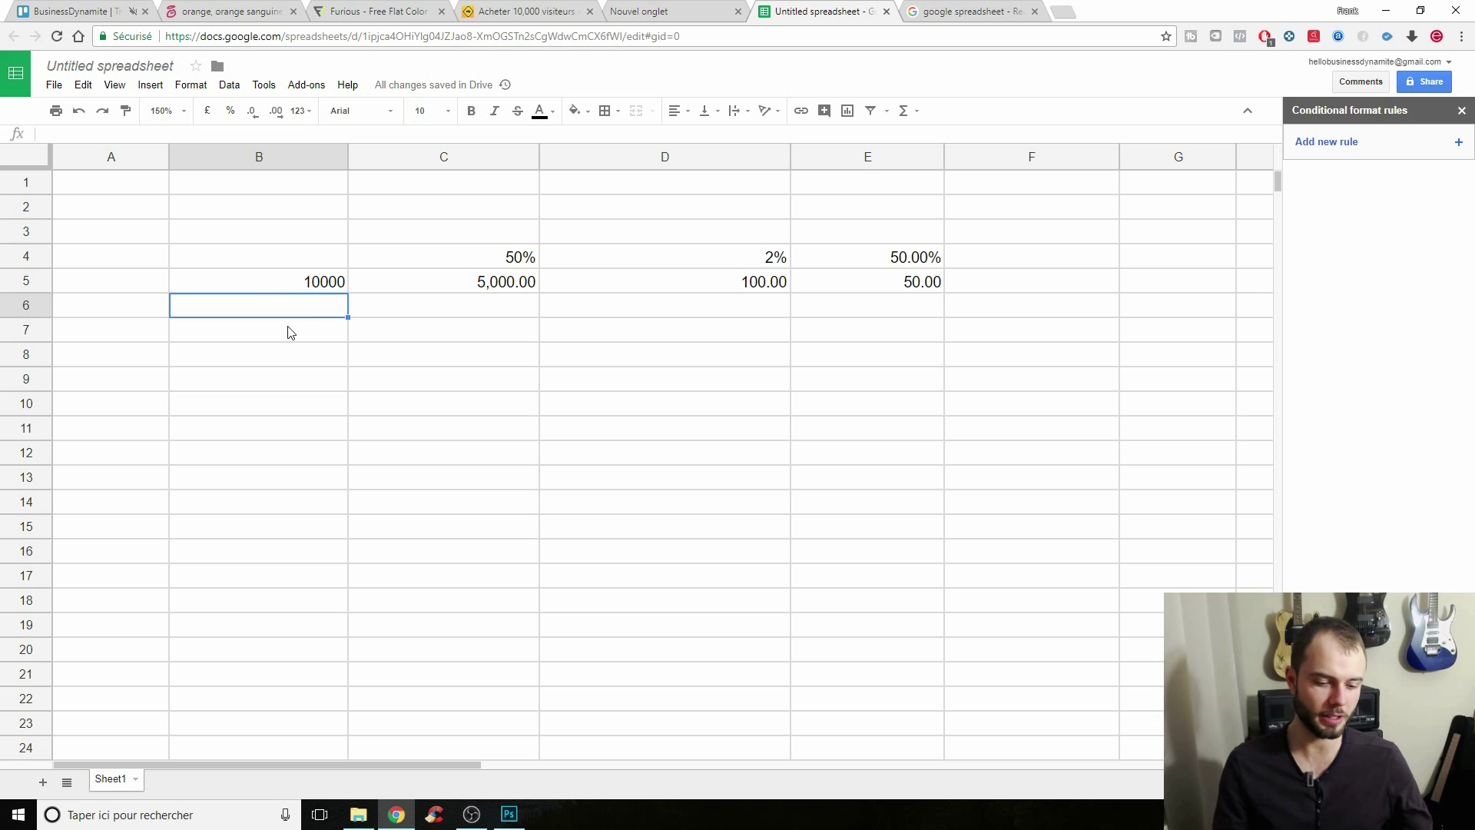
pyautogui.write('10000')
pyautogui.press('Return')
pyautogui.press('Up')
pyautogui.press('Right')
pyautogui.press('Left')
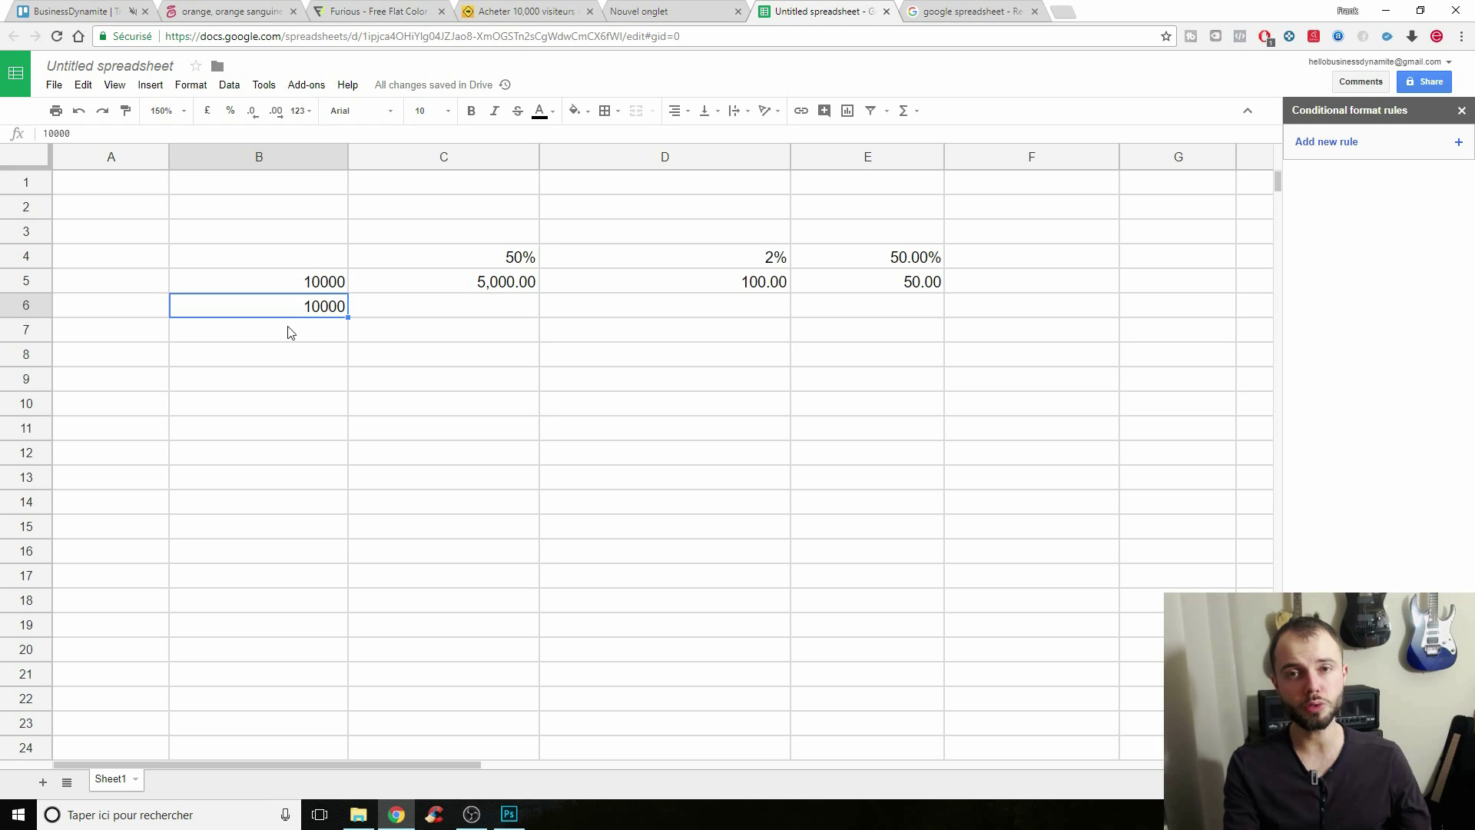
pyautogui.press('Right')
pyautogui.press('Right')
pyautogui.press('Right')
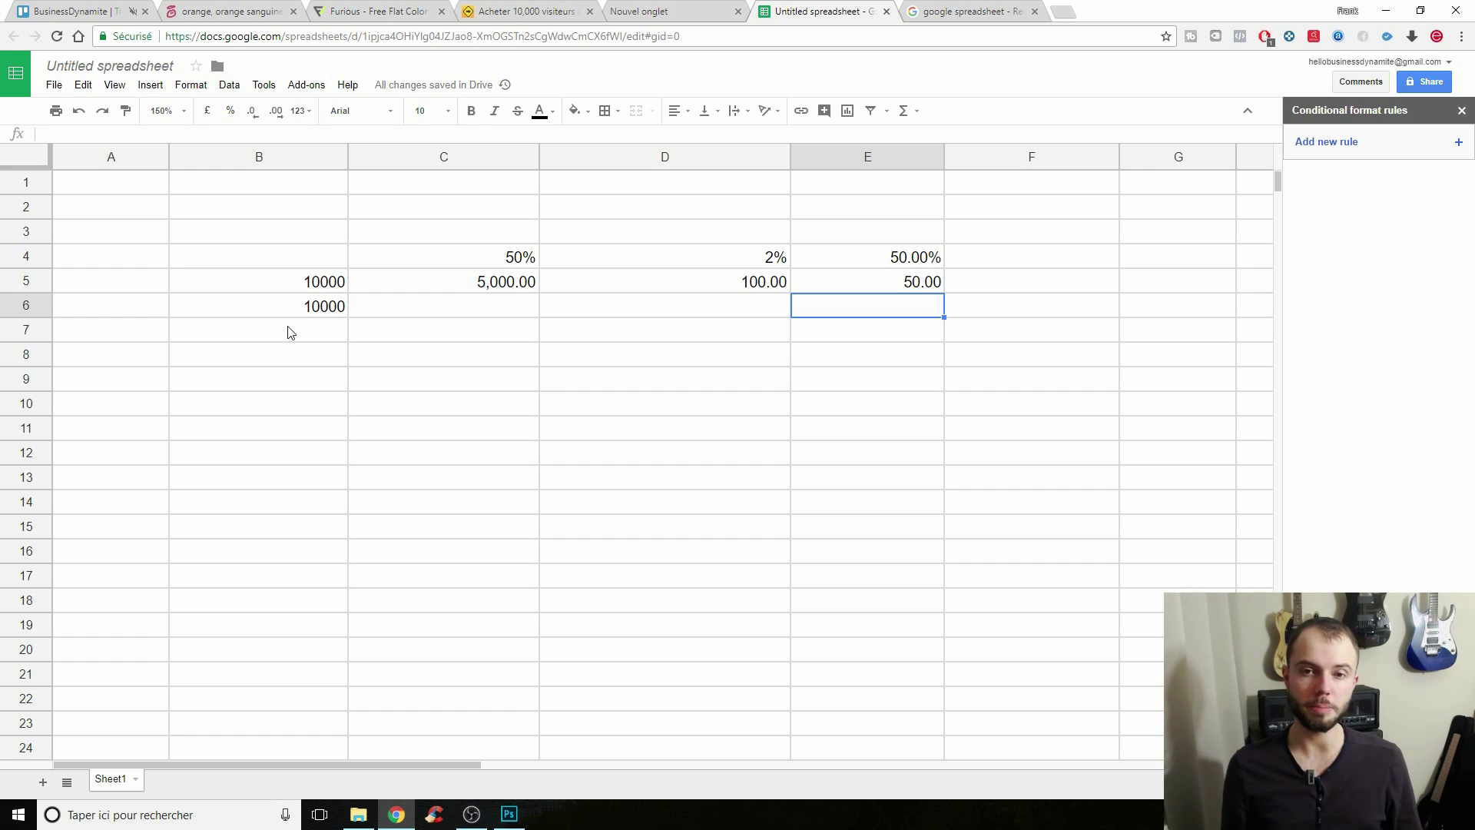
pyautogui.press('Up')
pyautogui.press('Down')
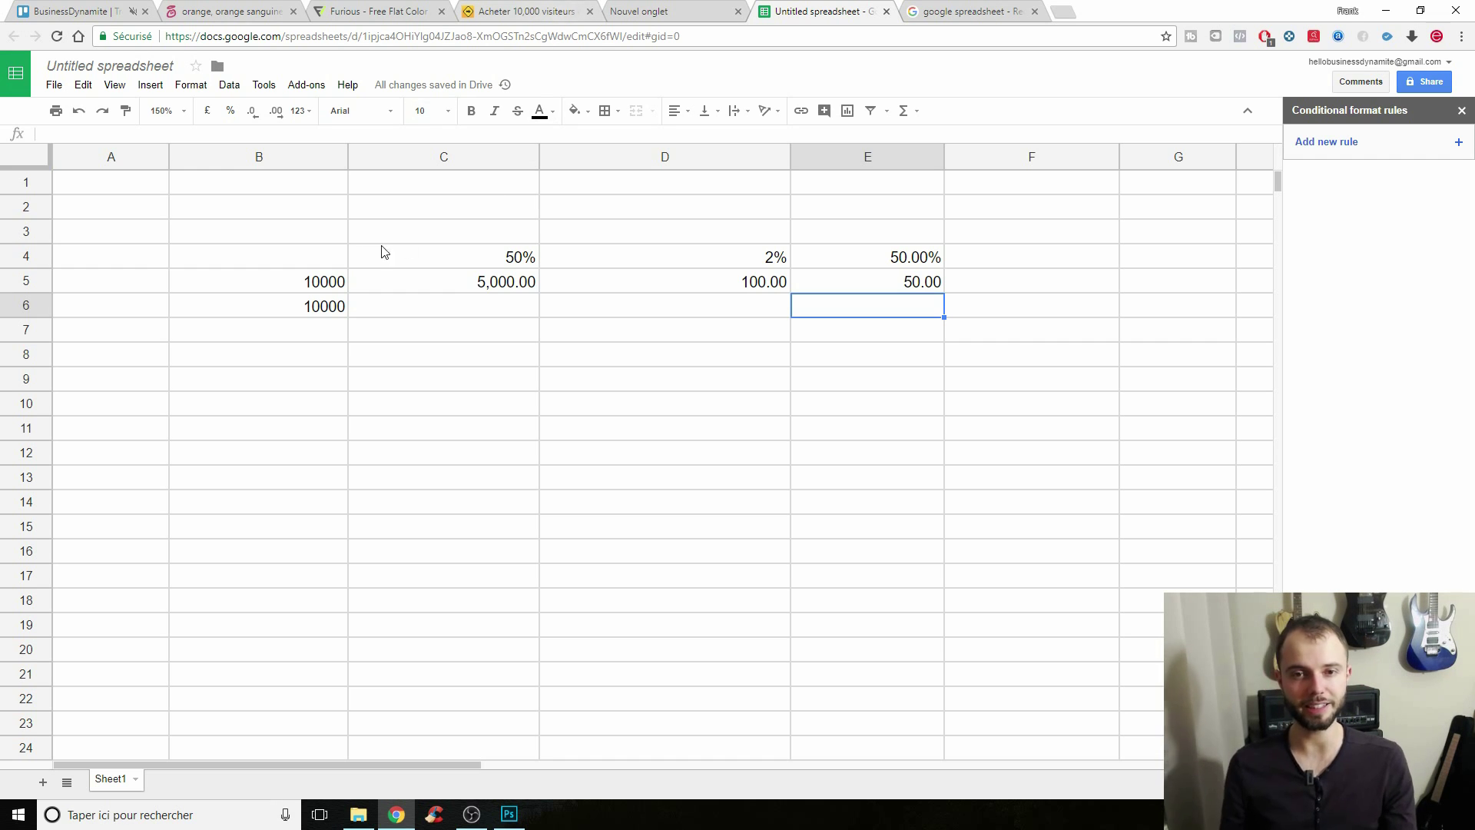
# Clear the whole percentage example in B4:E6.
pyautogui.moveTo(404, 247); pyautogui.dragTo(1064, 365)
pyautogui.click(907, 361)
pyautogui.moveTo(280, 258); pyautogui.dragTo(951, 335)
pyautogui.click(830, 353)
pyautogui.moveTo(265, 257); pyautogui.dragTo(924, 301)
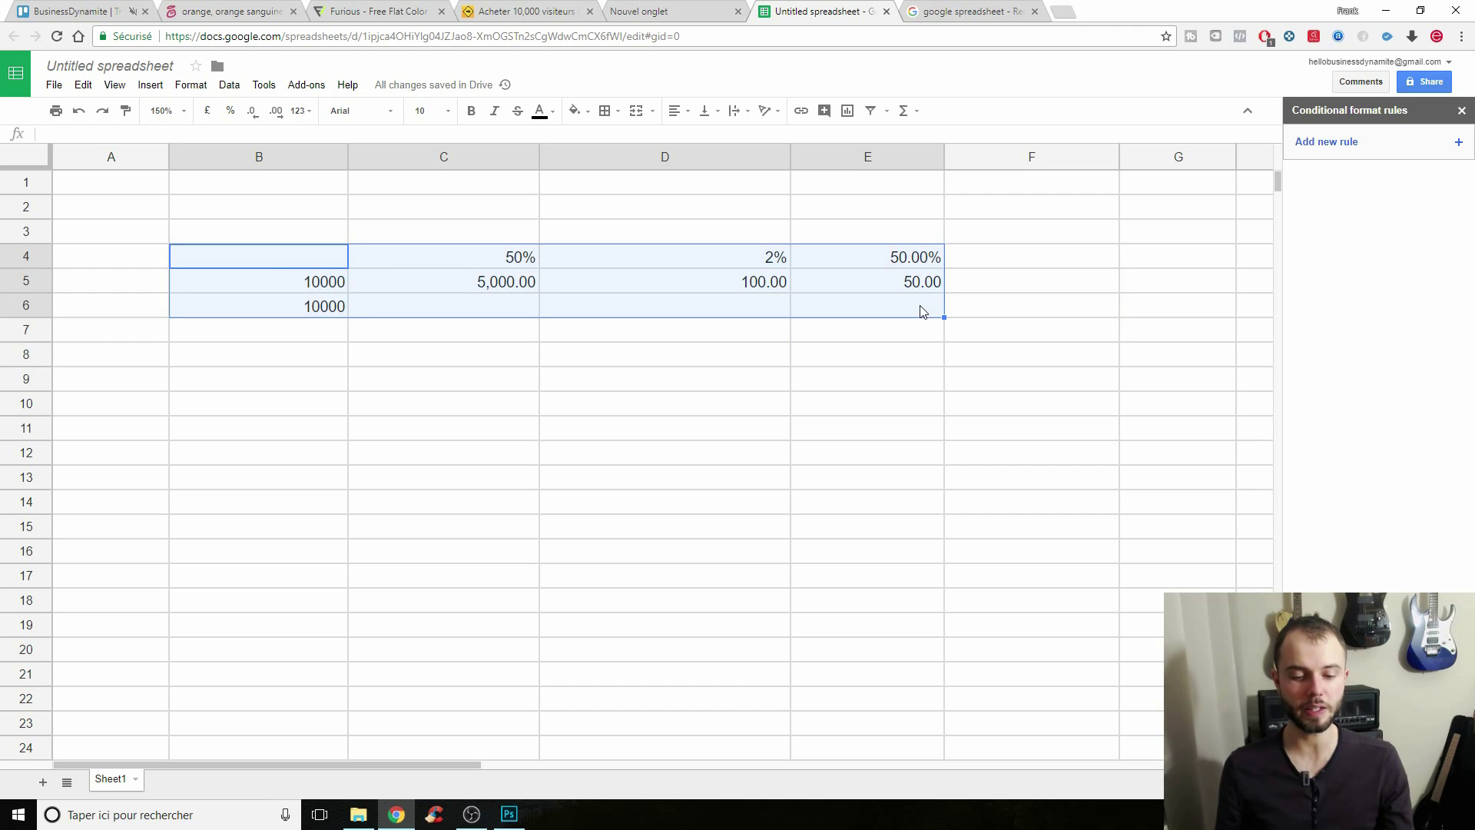
pyautogui.press('Delete')
# Enter 5 in B4 and 8% in C4 as values of a new example.
pyautogui.click(353, 348)
pyautogui.click(290, 265)
pyautogui.write('5')
pyautogui.click(399, 254)
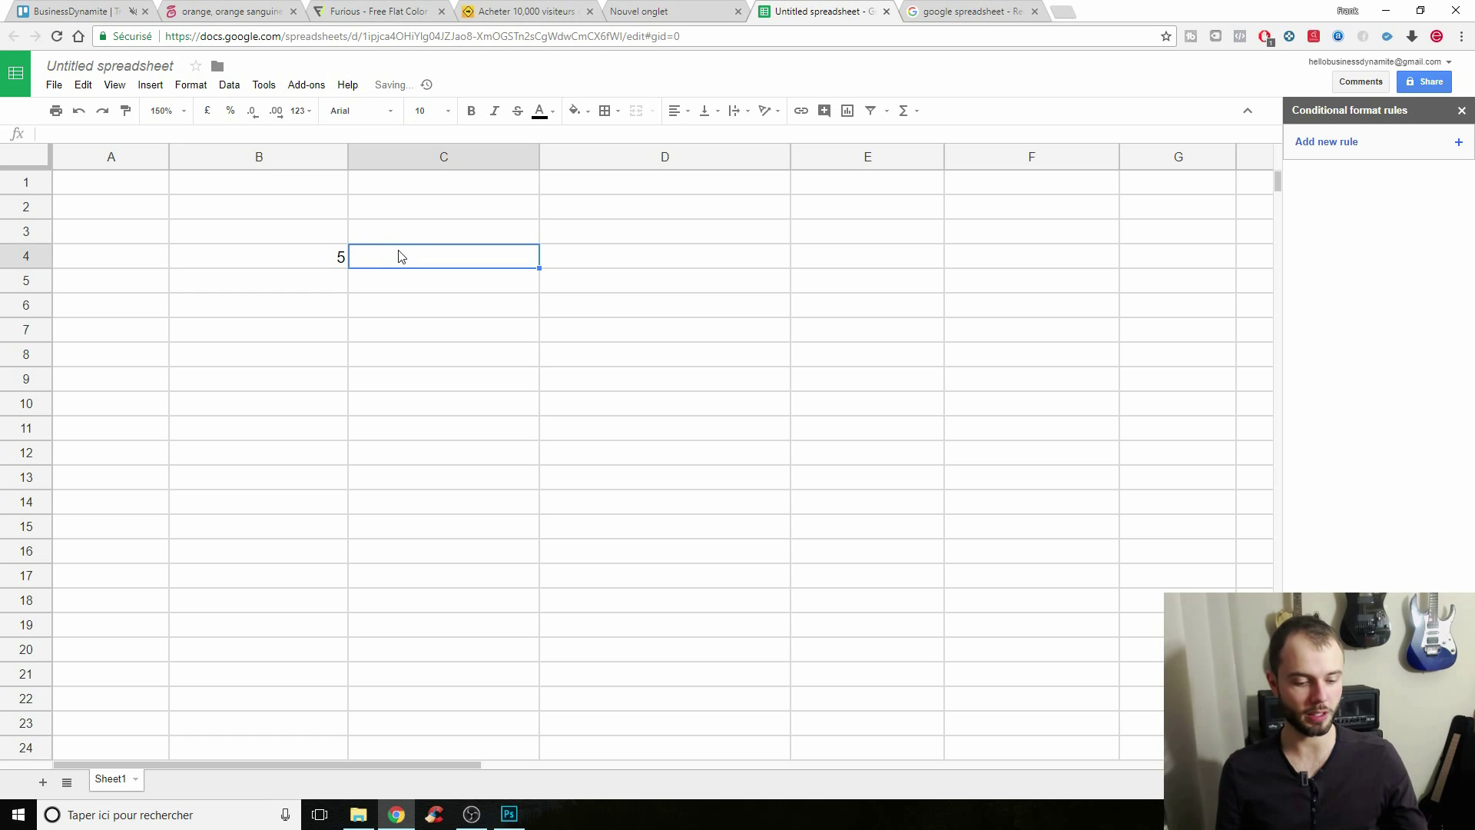
pyautogui.write('8%')
pyautogui.click(469, 324)
# Apply the Number format to C4 and replace its value with 8.
pyautogui.click(519, 266)
pyautogui.doubleClick(515, 264)
pyautogui.click(442, 273)
pyautogui.click(415, 257)
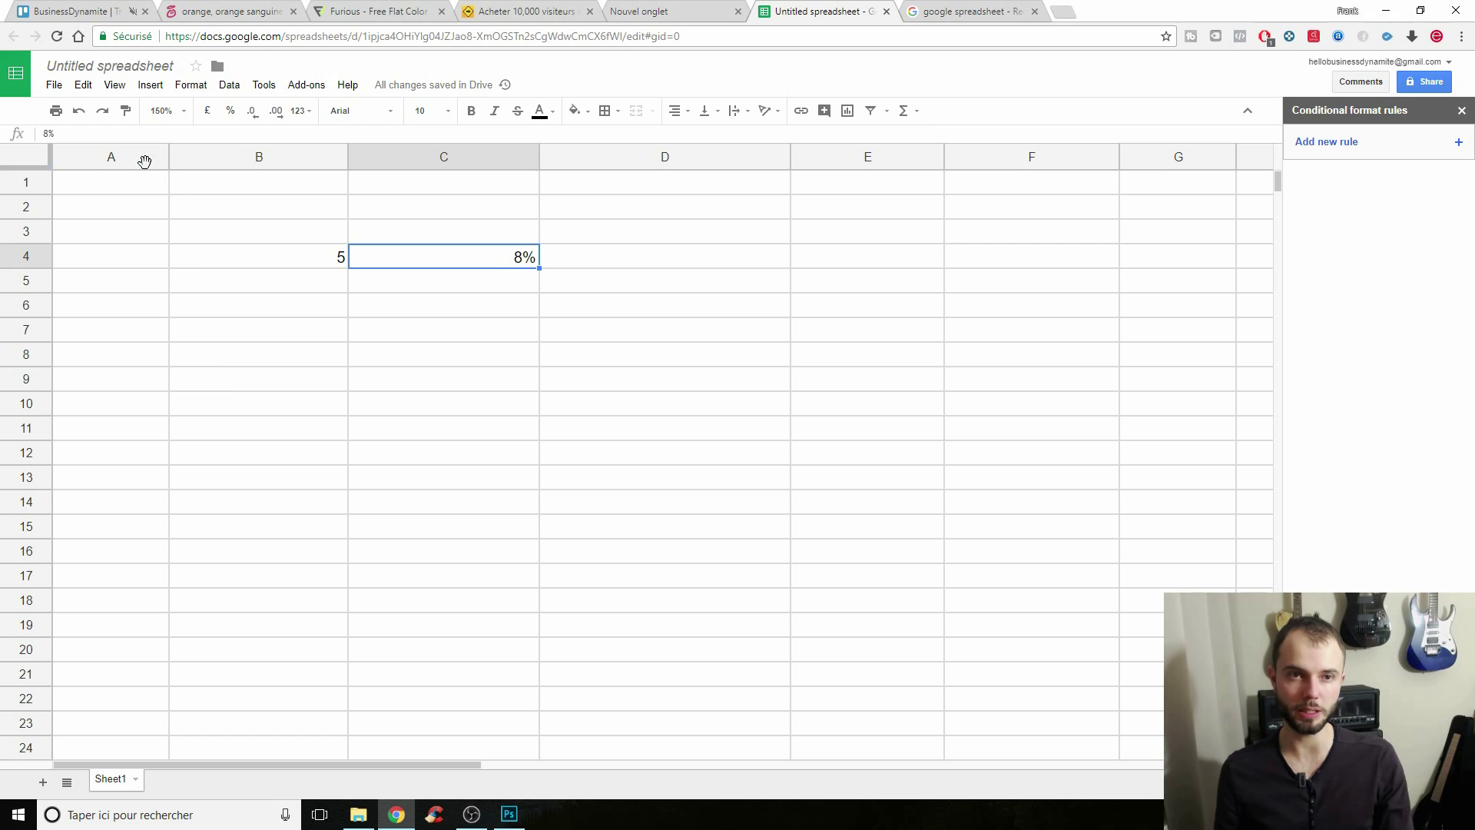
pyautogui.click(191, 85)
pyautogui.moveTo(201, 115)
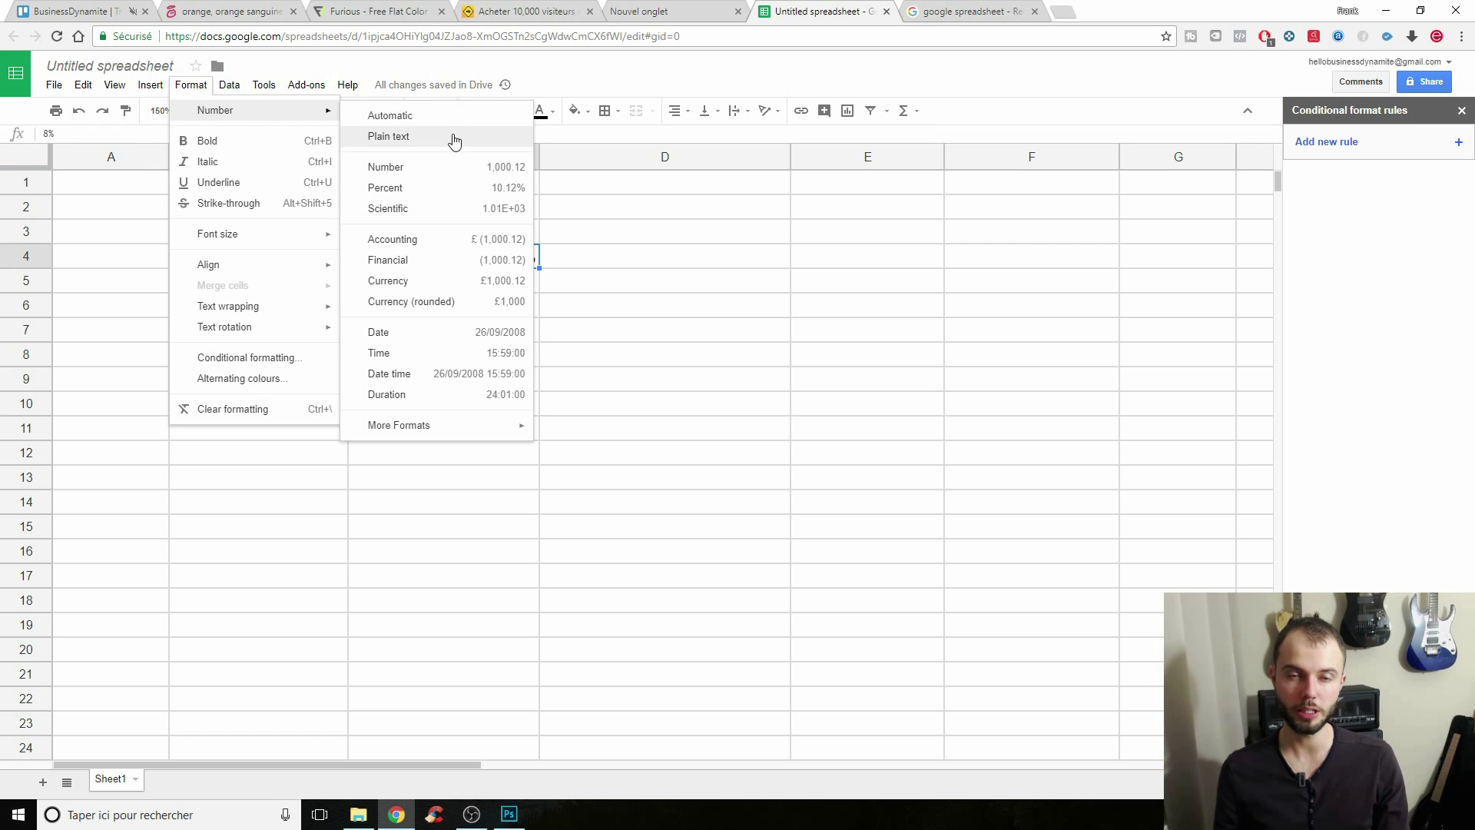
pyautogui.click(431, 168)
pyautogui.write('8')
pyautogui.press('Return')
pyautogui.click(527, 261)
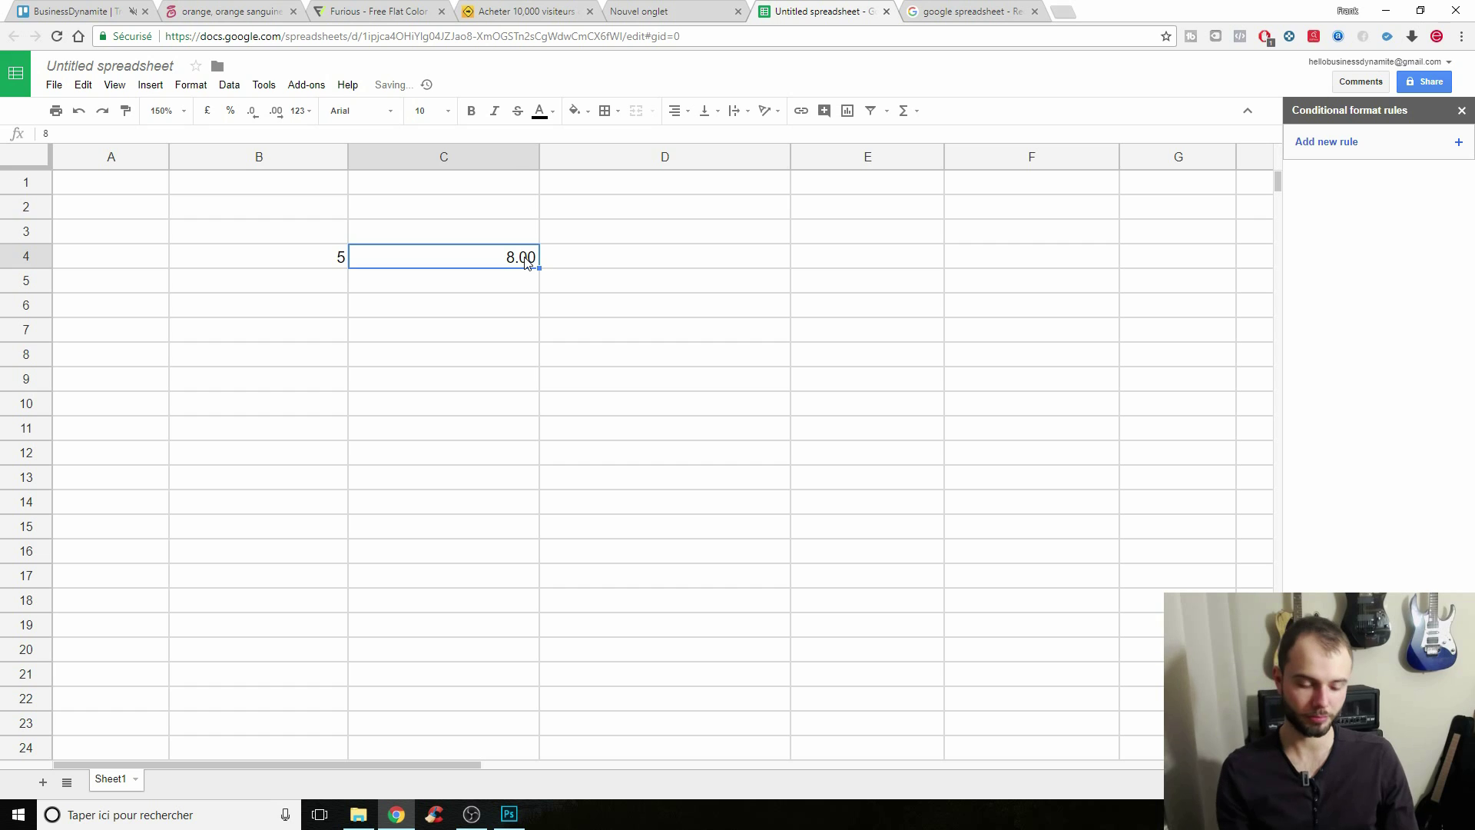
# Add the two values in D4 with =B4+C4.
pyautogui.click(688, 250)
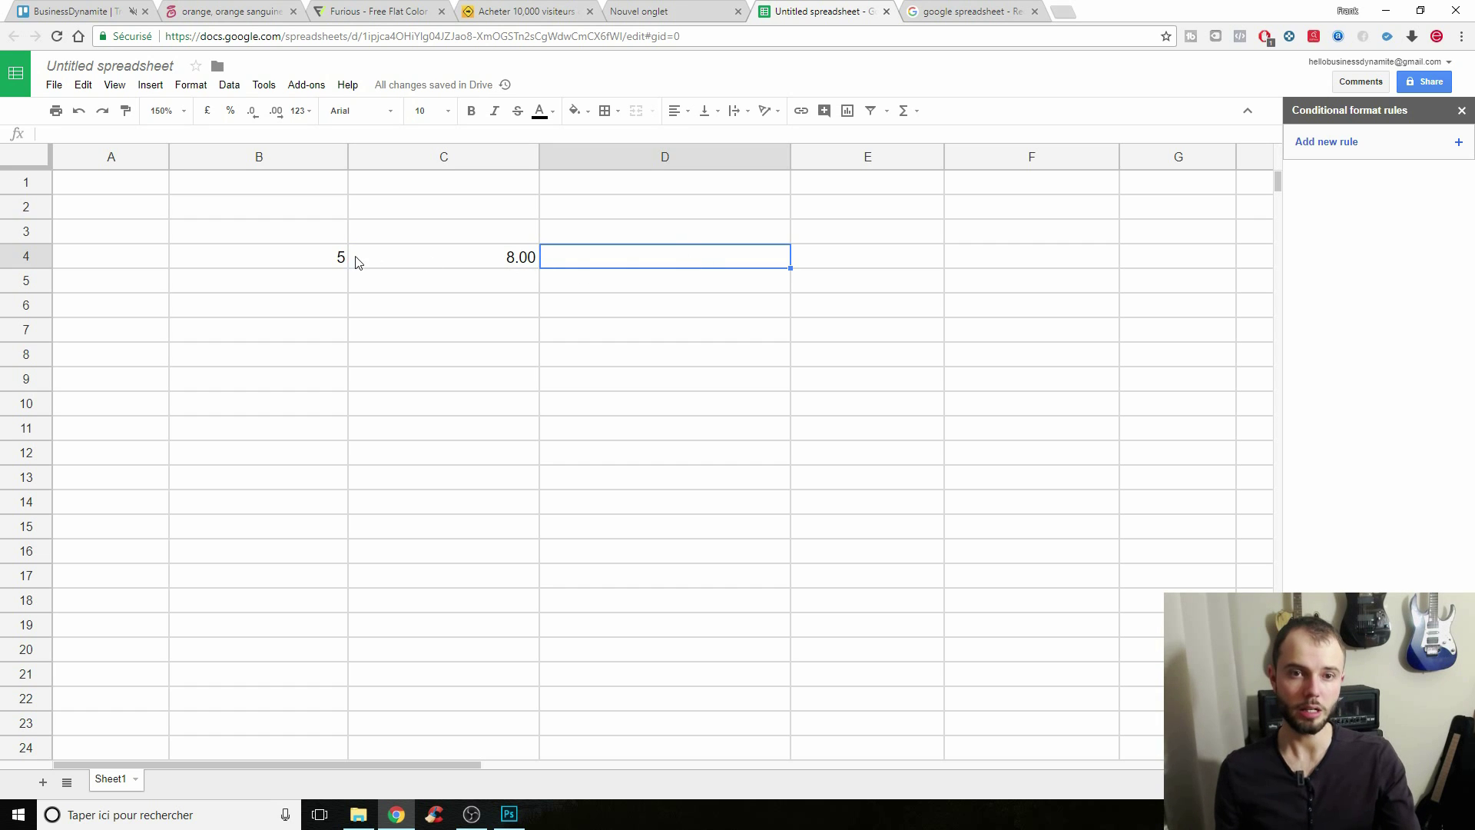
pyautogui.click(333, 261)
pyautogui.click(615, 243)
pyautogui.click(609, 257)
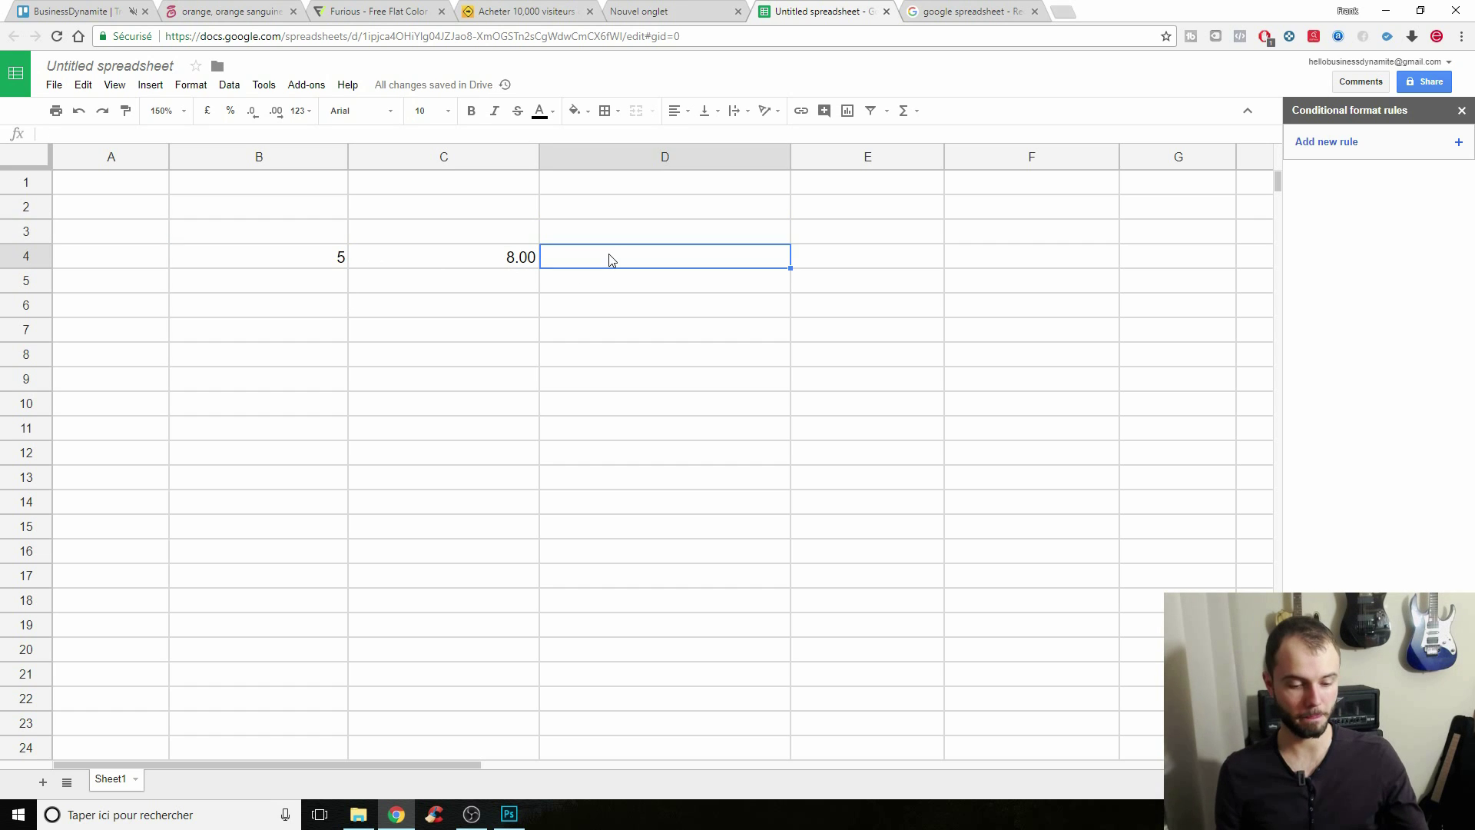
pyautogui.write('=')
pyautogui.click(296, 255)
pyautogui.write('+')
pyautogui.click(520, 266)
pyautogui.press('Return')
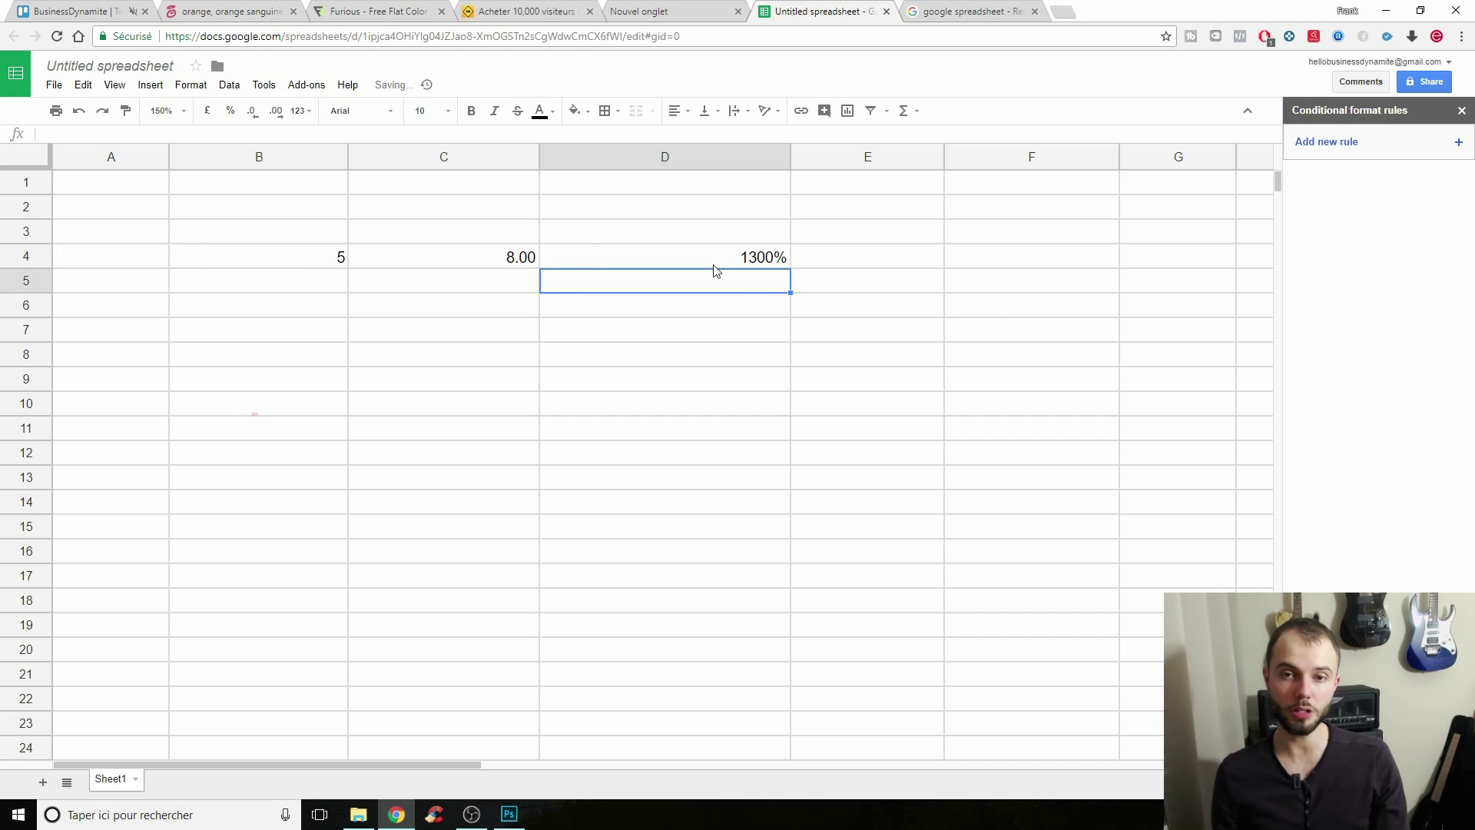
# Apply the Number format to the sum in D4.
pyautogui.click(642, 262)
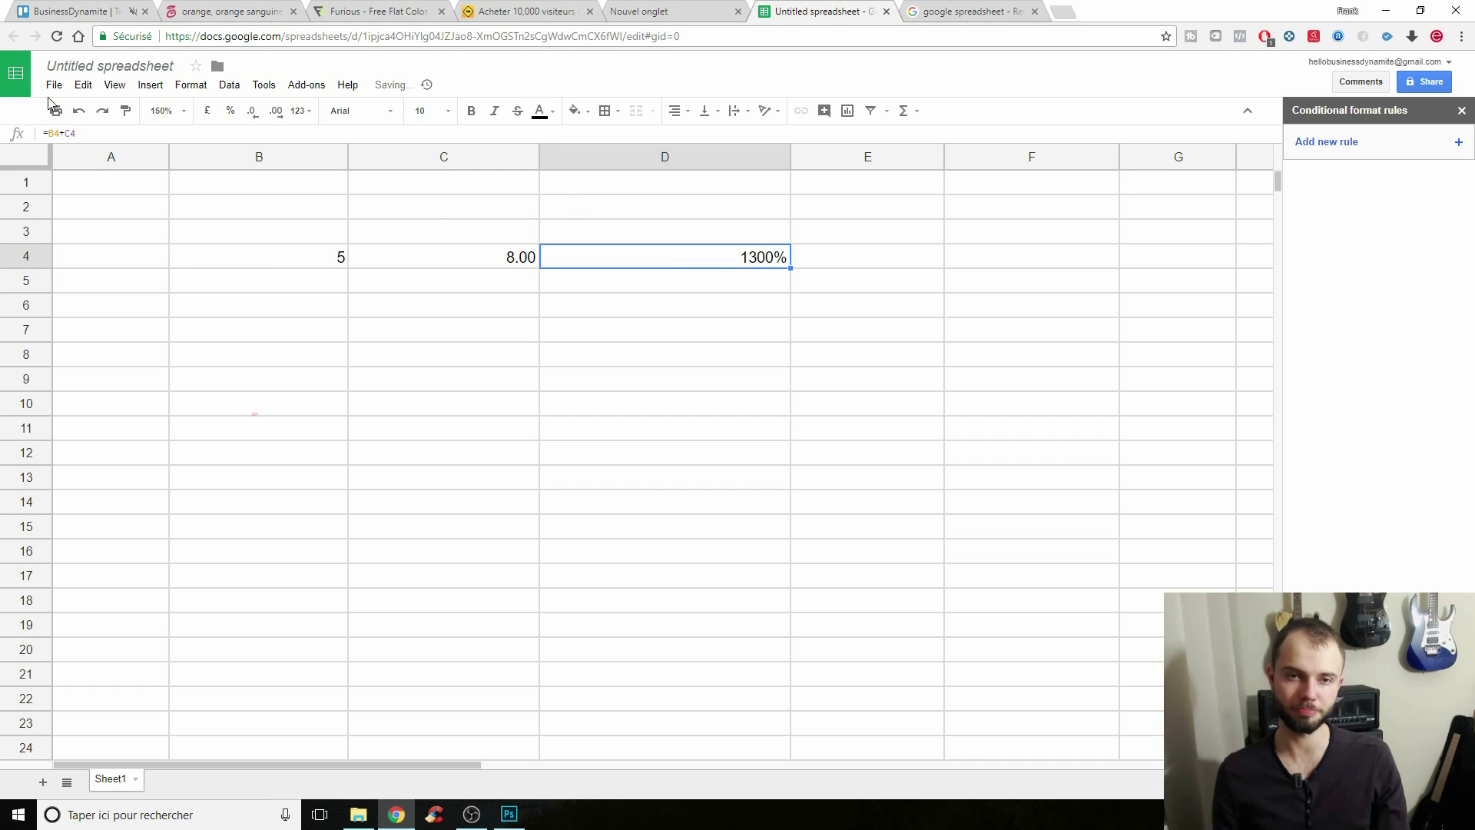
pyautogui.click(189, 85)
pyautogui.moveTo(202, 109)
pyautogui.click(406, 166)
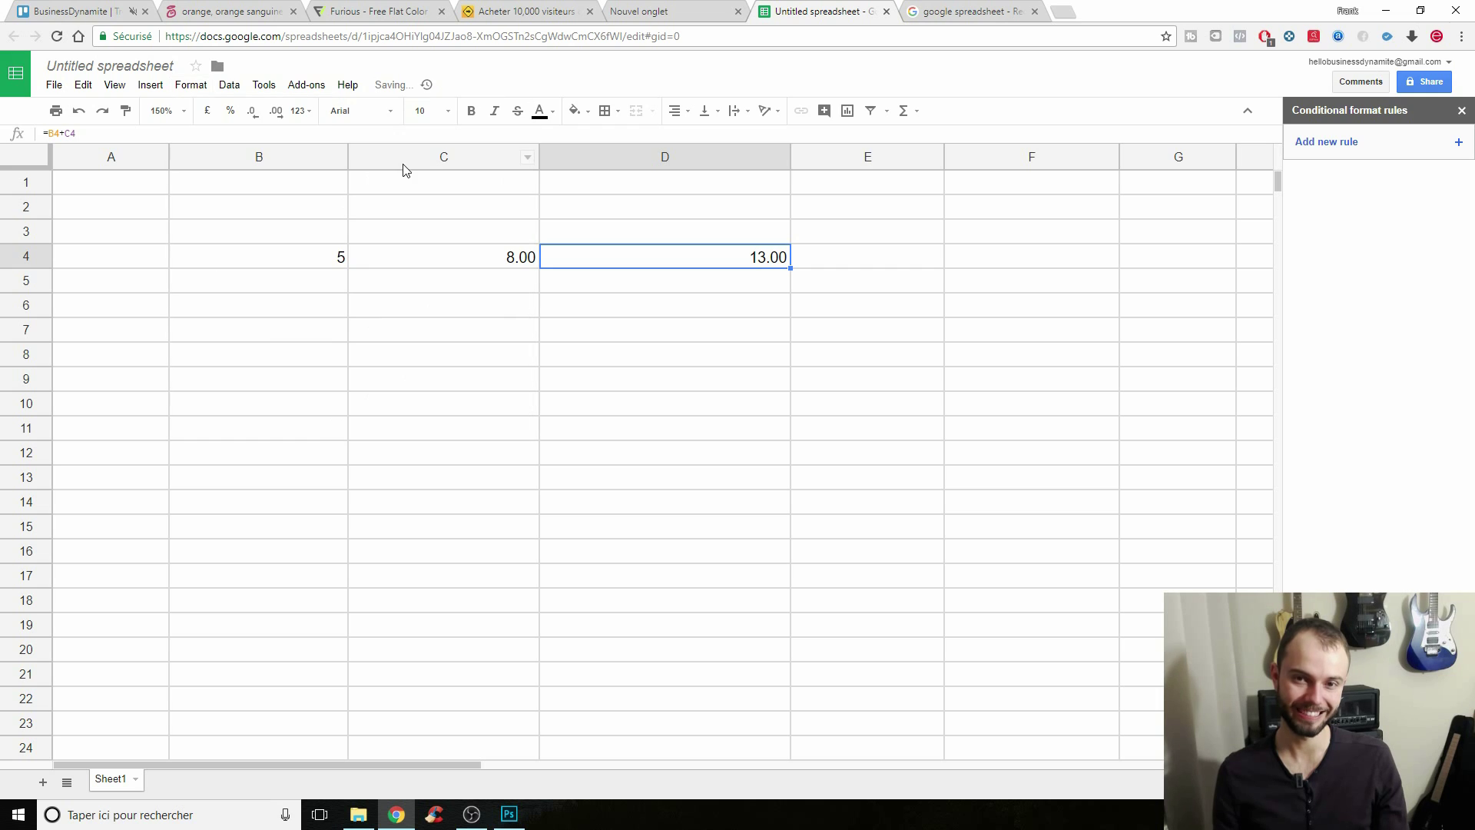
# Start a new conditional formatting rule for D4 with the default green style.
pyautogui.click(694, 290)
pyautogui.click(698, 259)
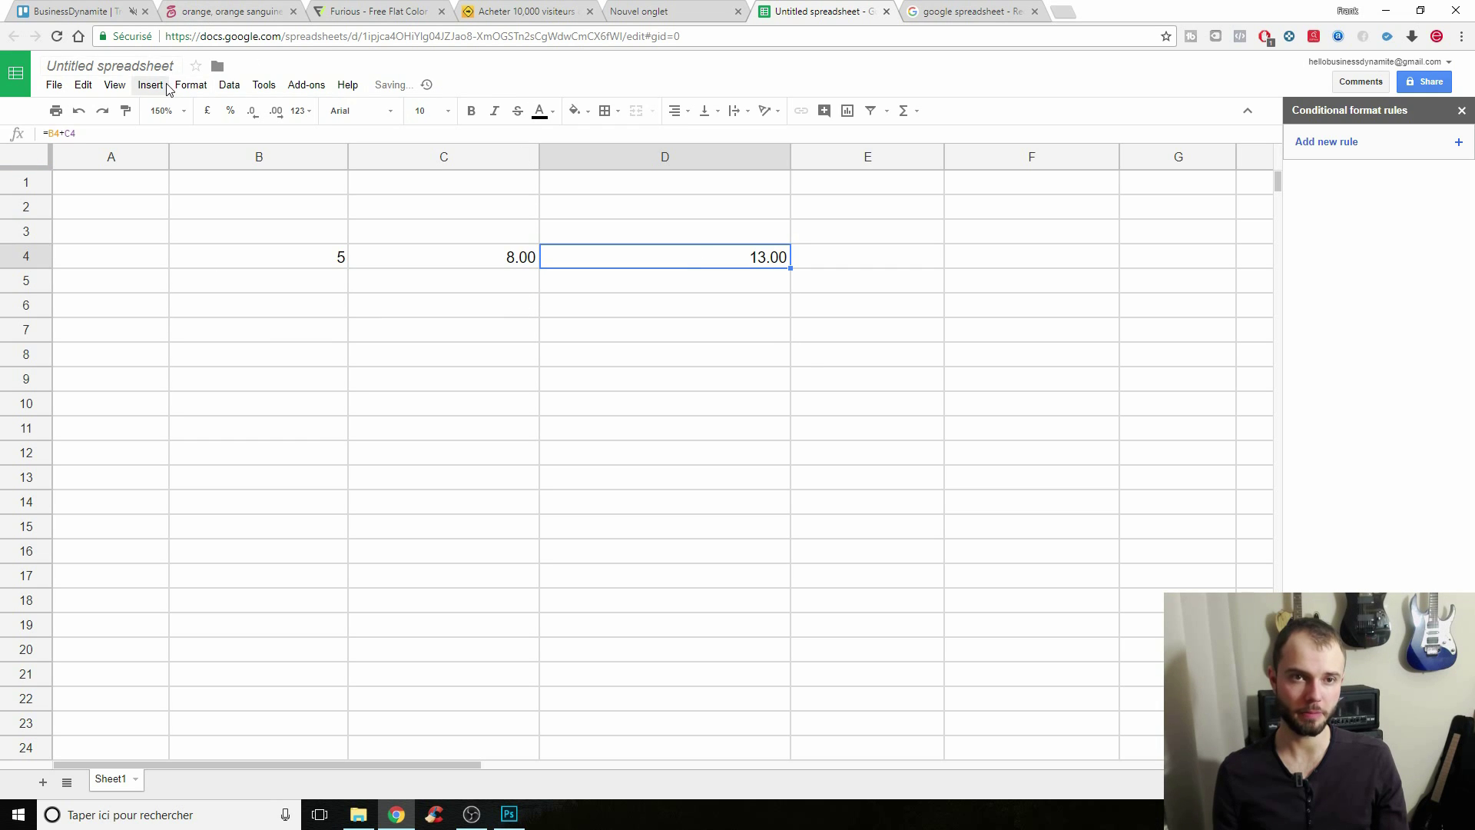
pyautogui.rightClick(716, 254)
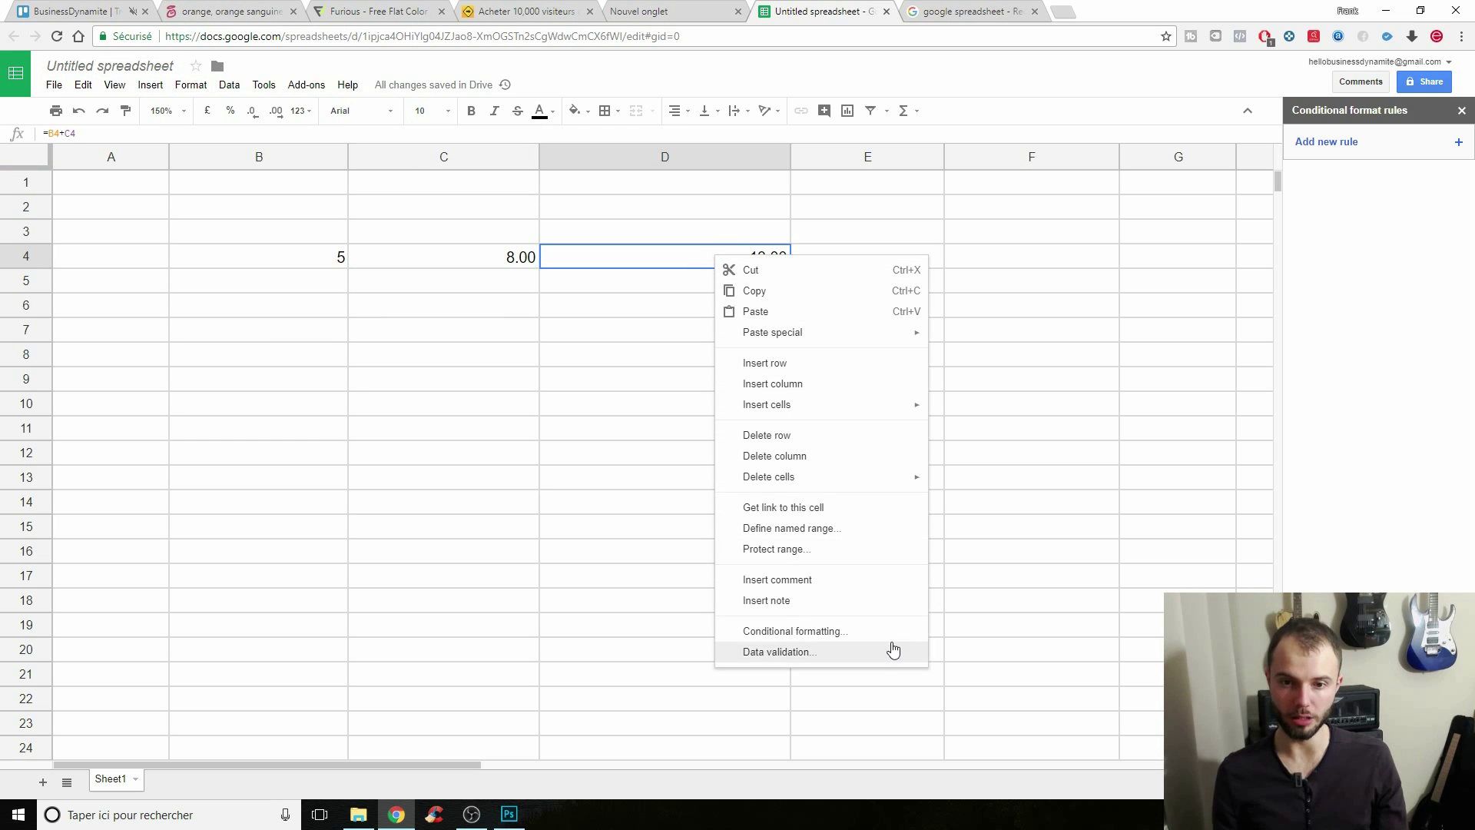
pyautogui.click(846, 632)
pyautogui.click(1044, 508)
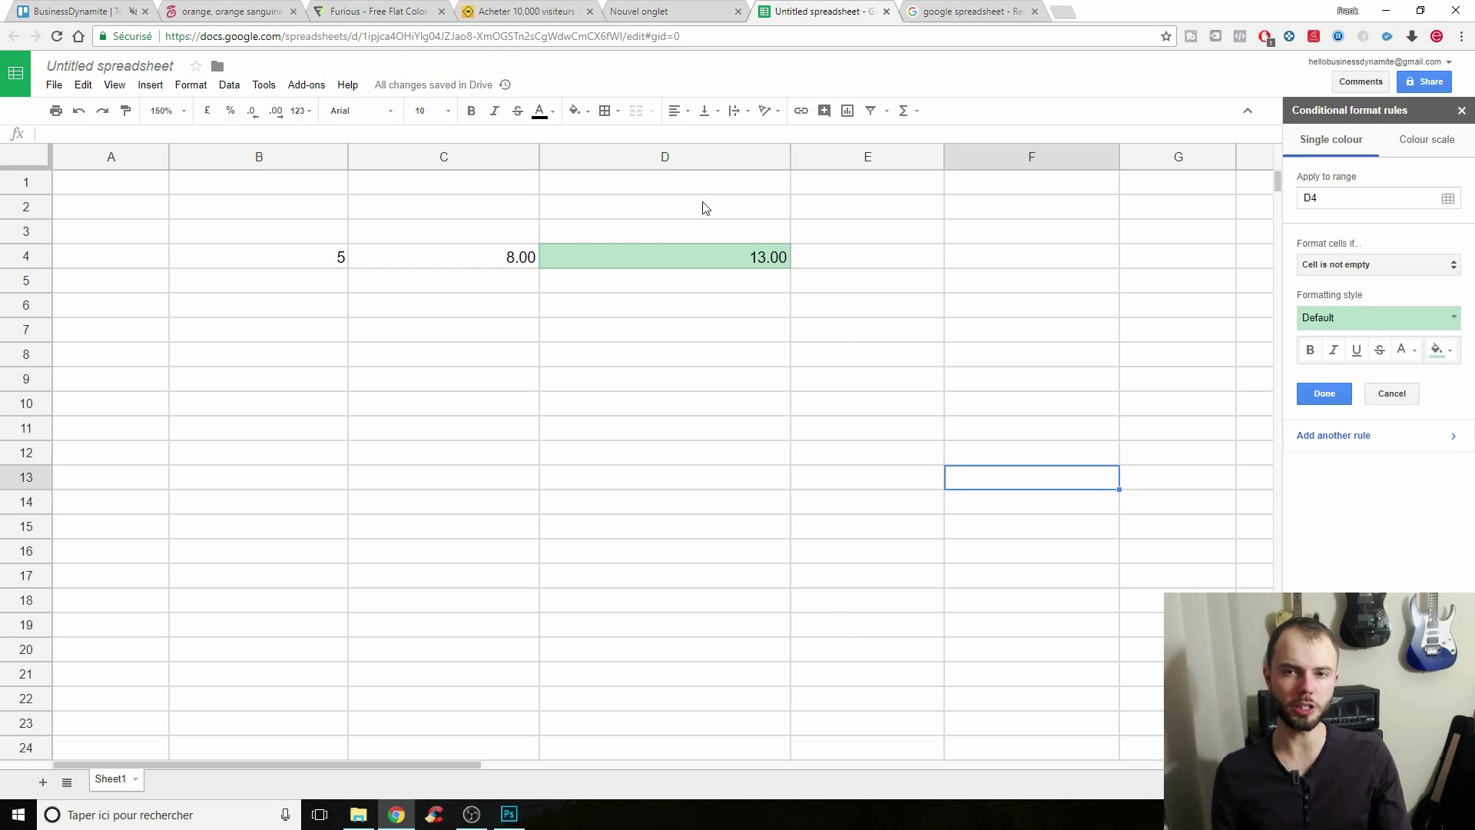
# Change the formula in D4 to the subtraction =B4-C4.
pyautogui.click(707, 240)
pyautogui.click(428, 261)
pyautogui.click(342, 258)
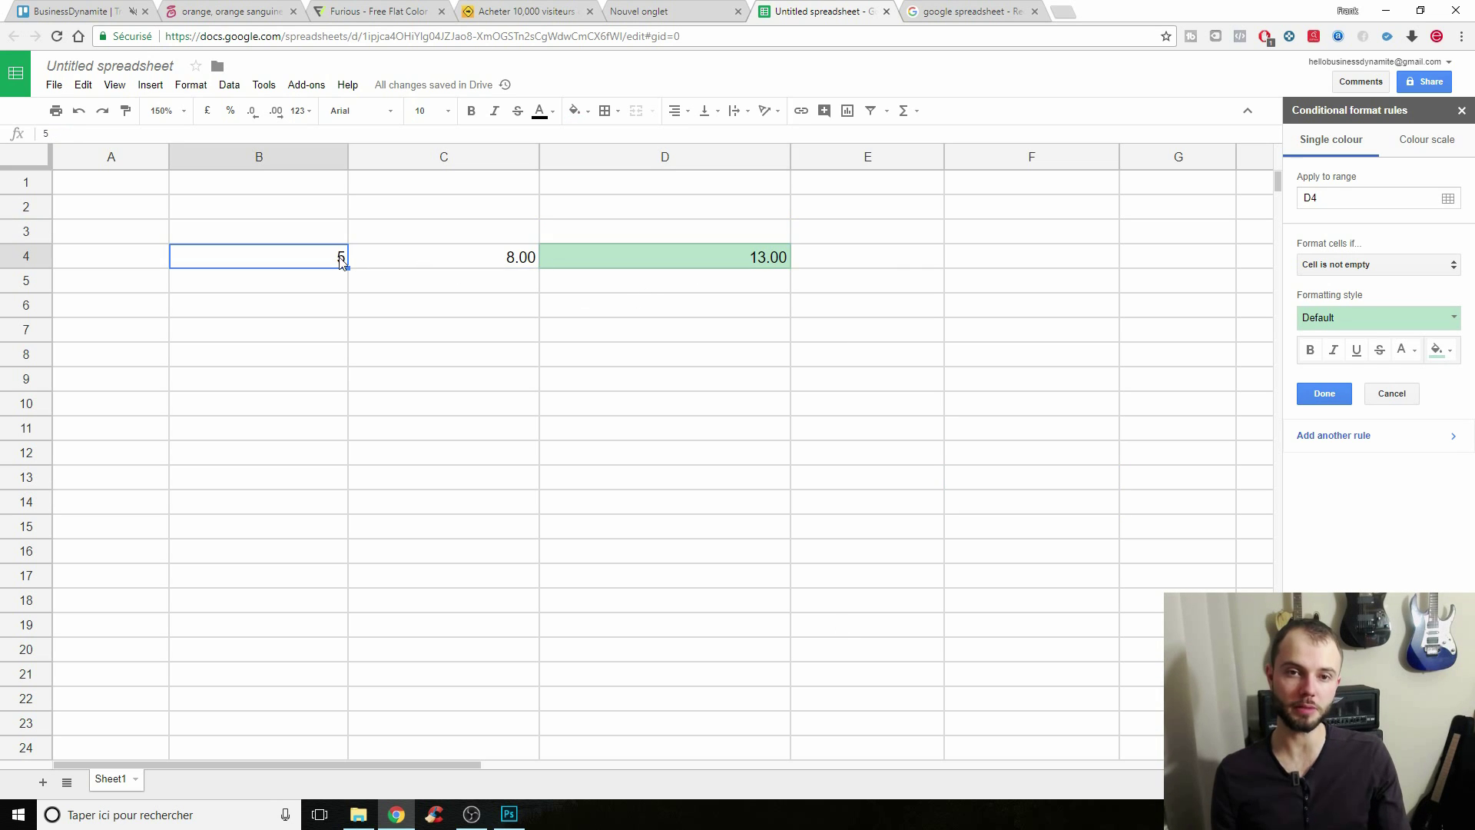
pyautogui.click(453, 259)
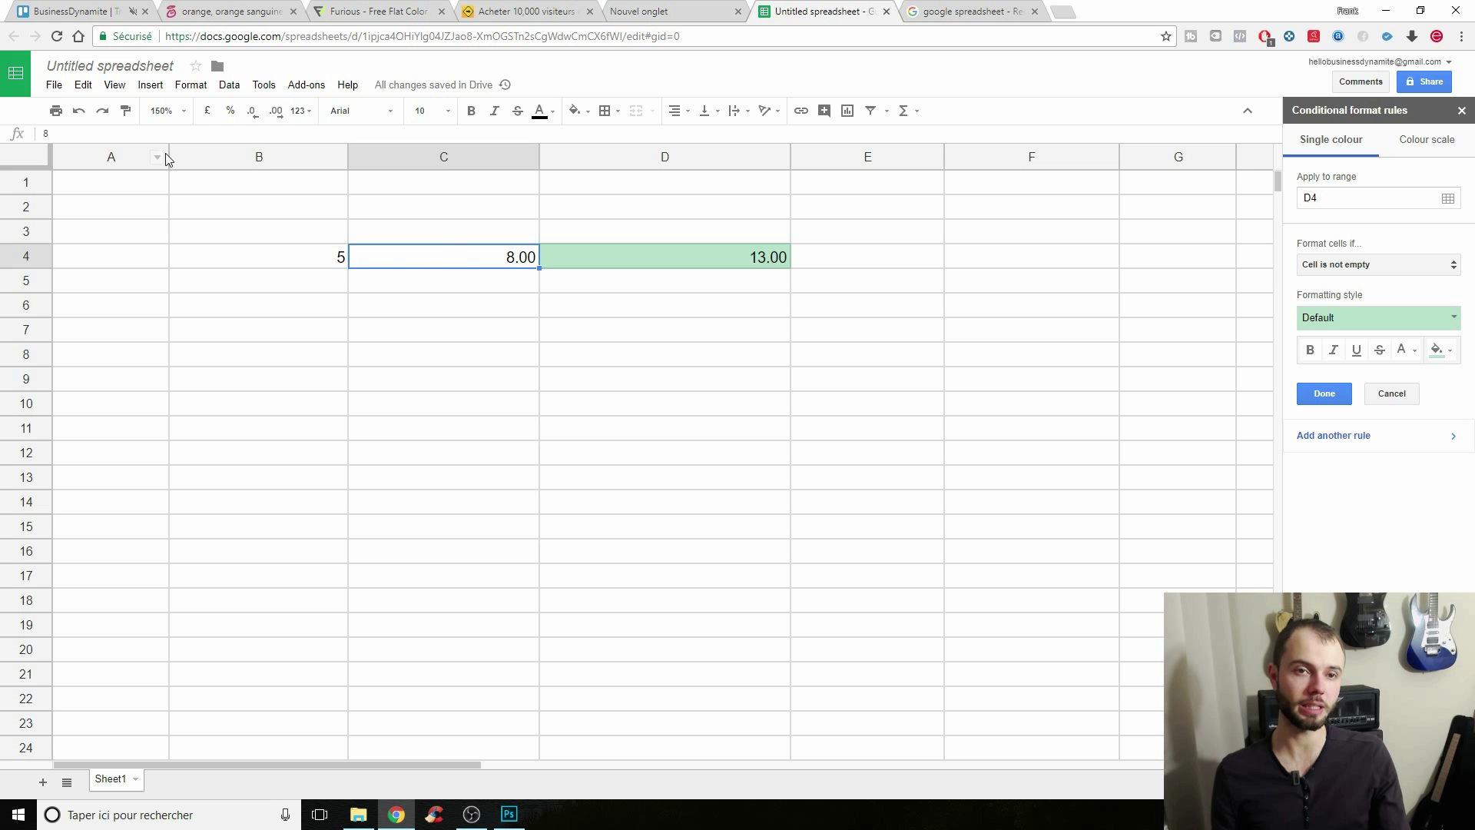
pyautogui.click(614, 265)
pyautogui.click(63, 133)
pyautogui.press('BackSpace')
pyautogui.write('-')
pyautogui.press('Return')
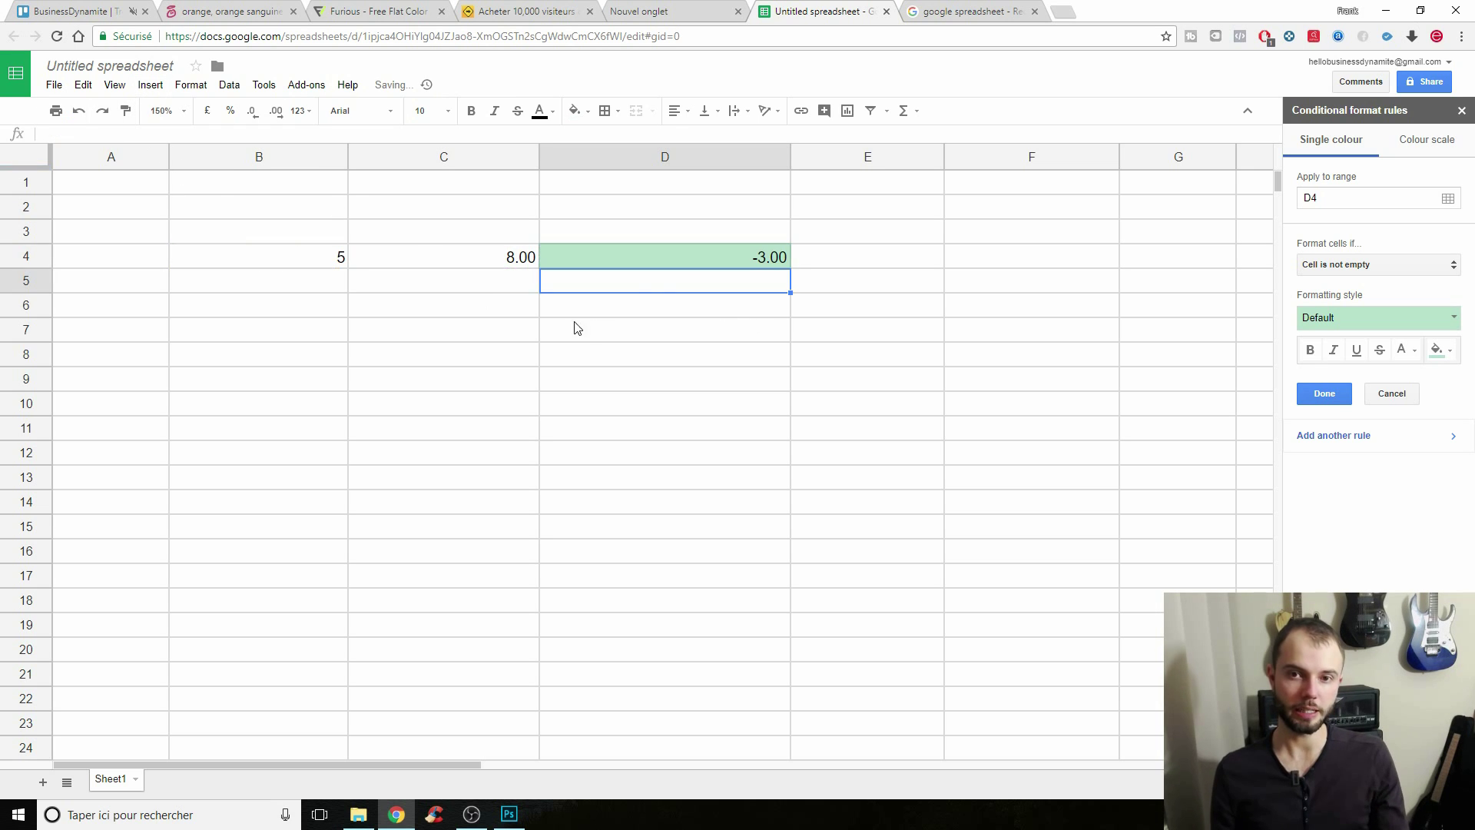
pyautogui.click(661, 261)
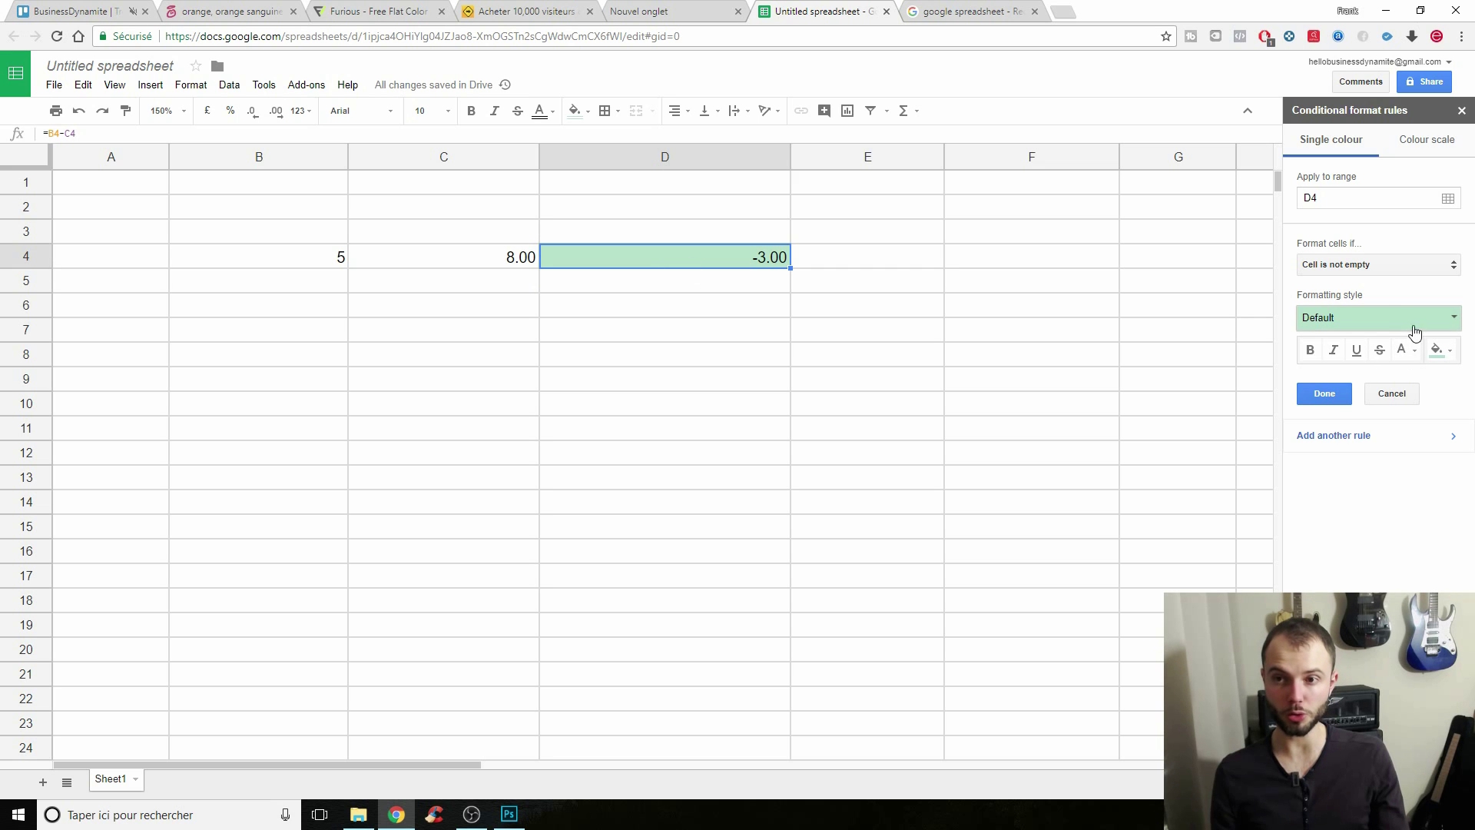
pyautogui.click(1374, 317)
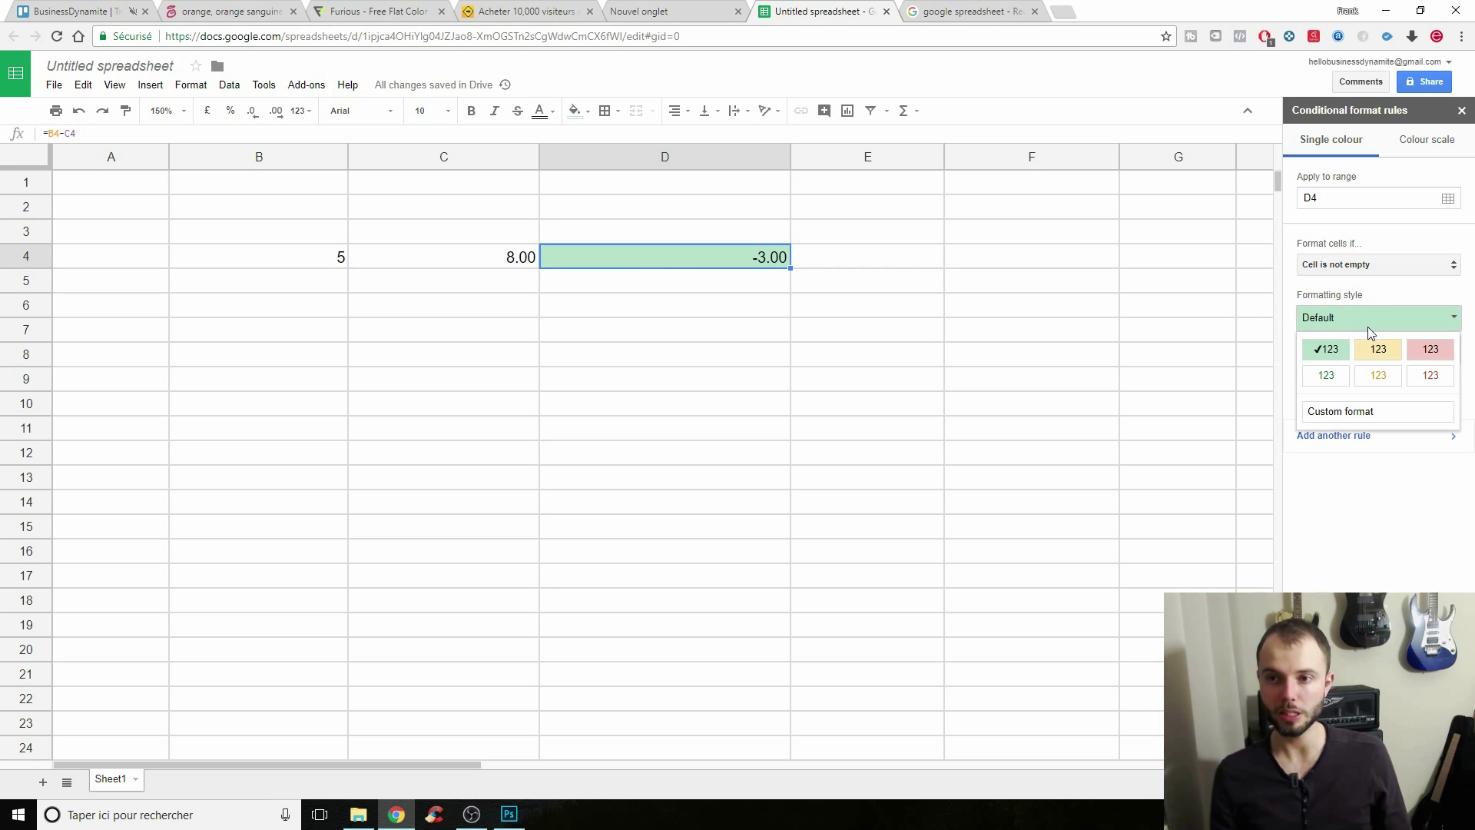
pyautogui.click(1381, 297)
pyautogui.click(1351, 264)
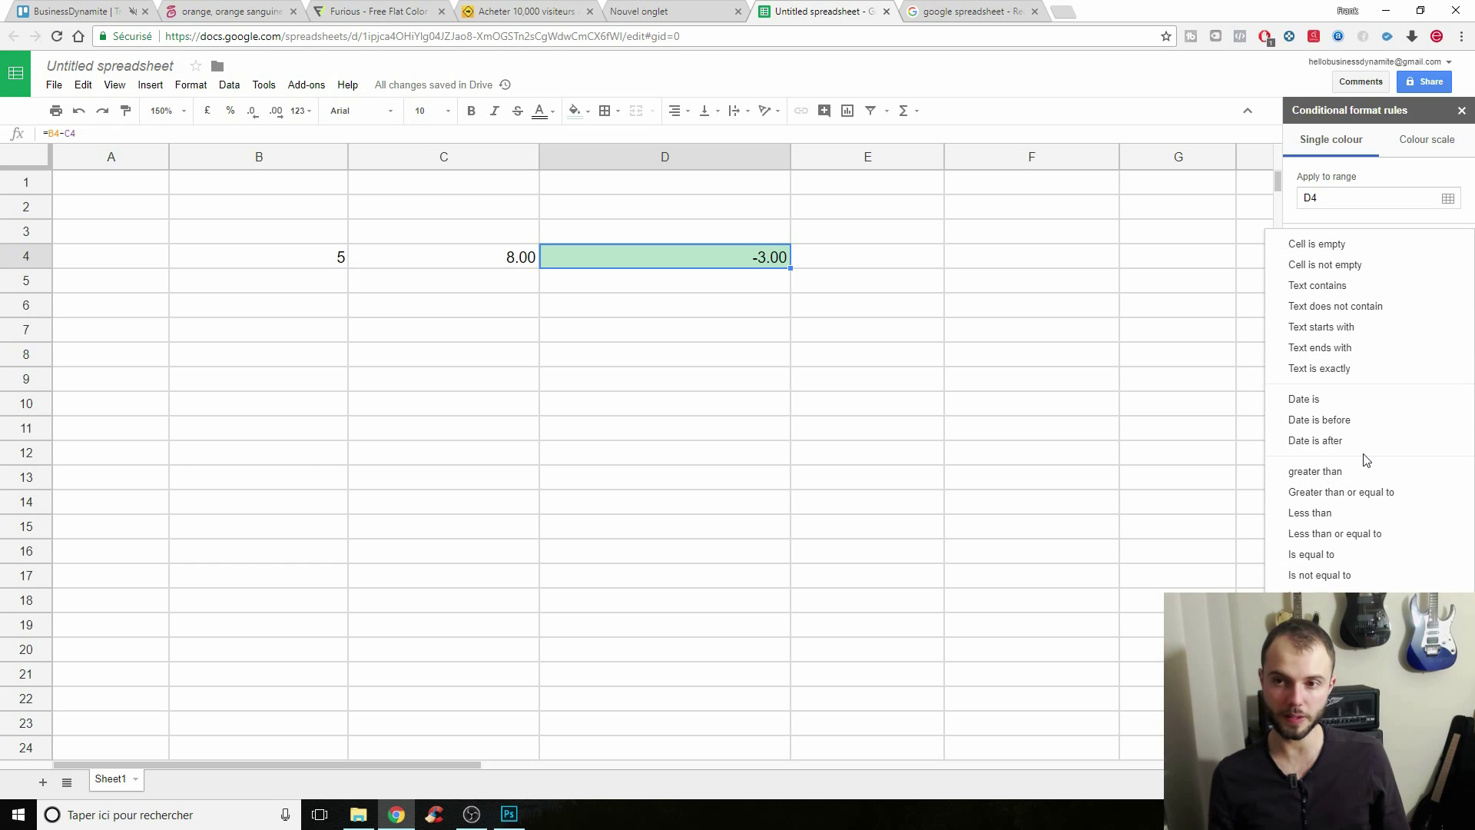
pyautogui.press('Escape')
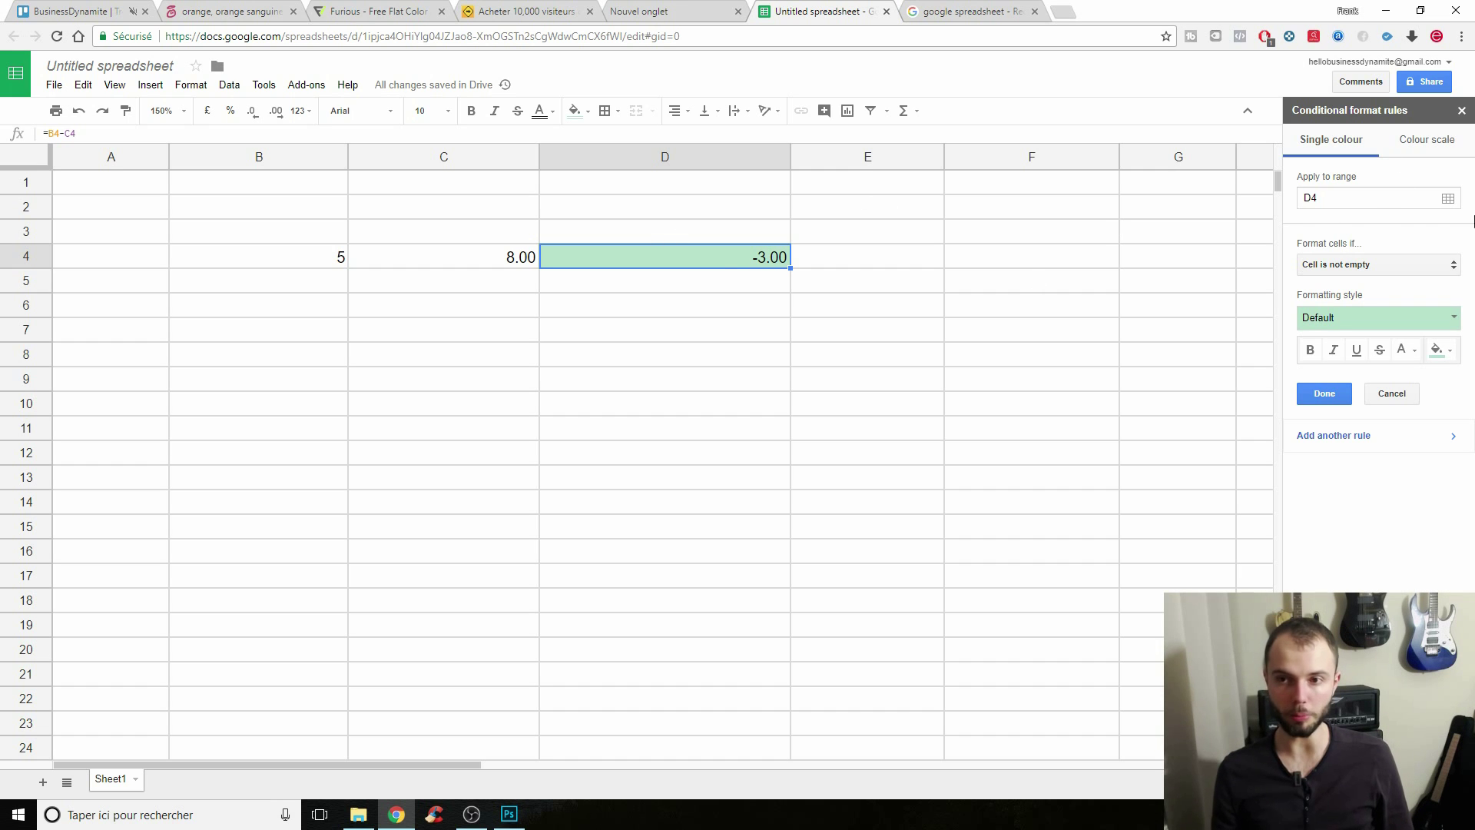
# Set the D4 conditional formatting rule to greater than 0 with the default green style and save it.
pyautogui.click(1368, 267)
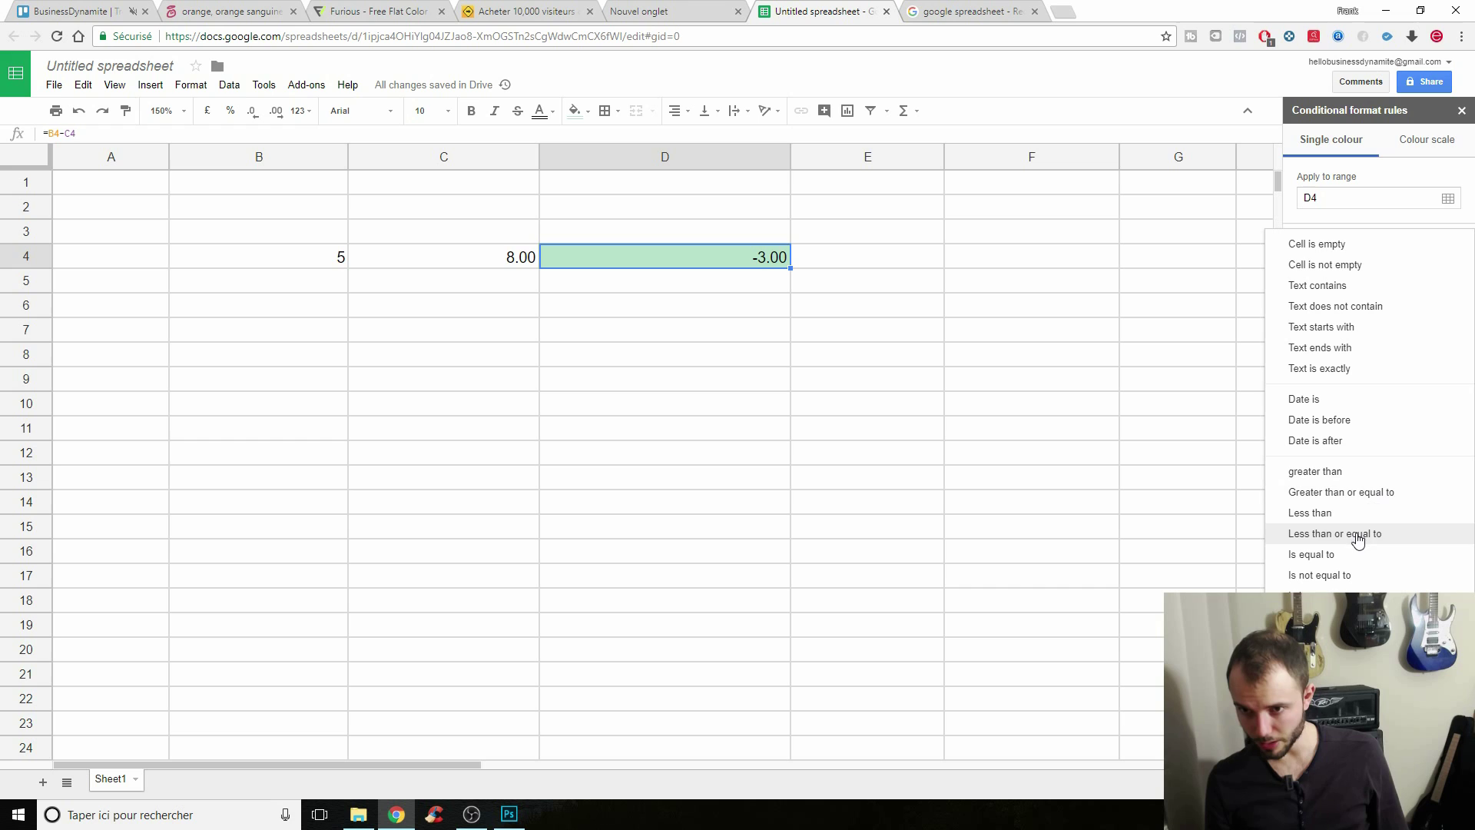
pyautogui.click(1350, 471)
pyautogui.click(1371, 269)
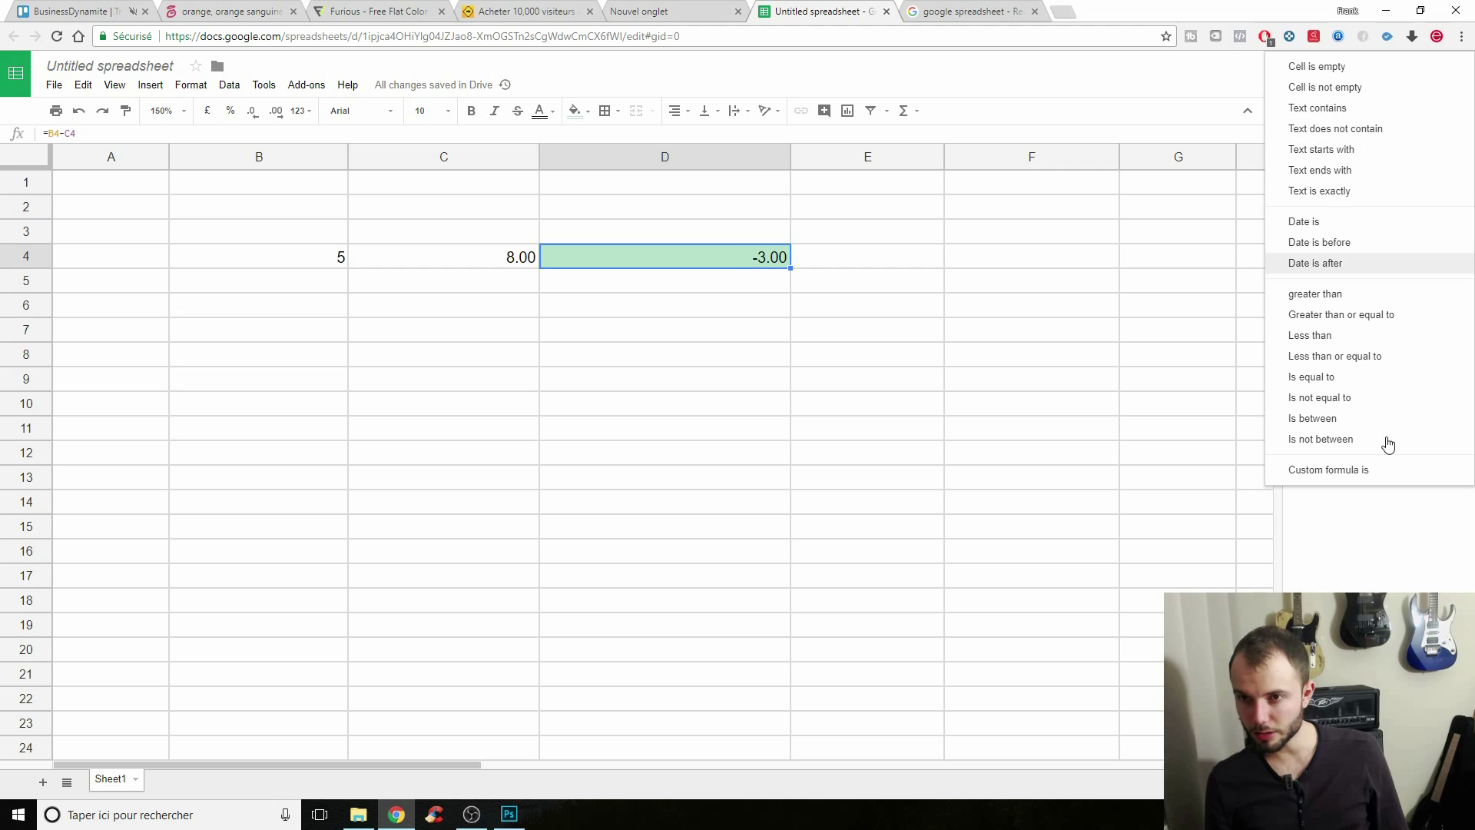
pyautogui.click(1315, 294)
pyautogui.click(1369, 292)
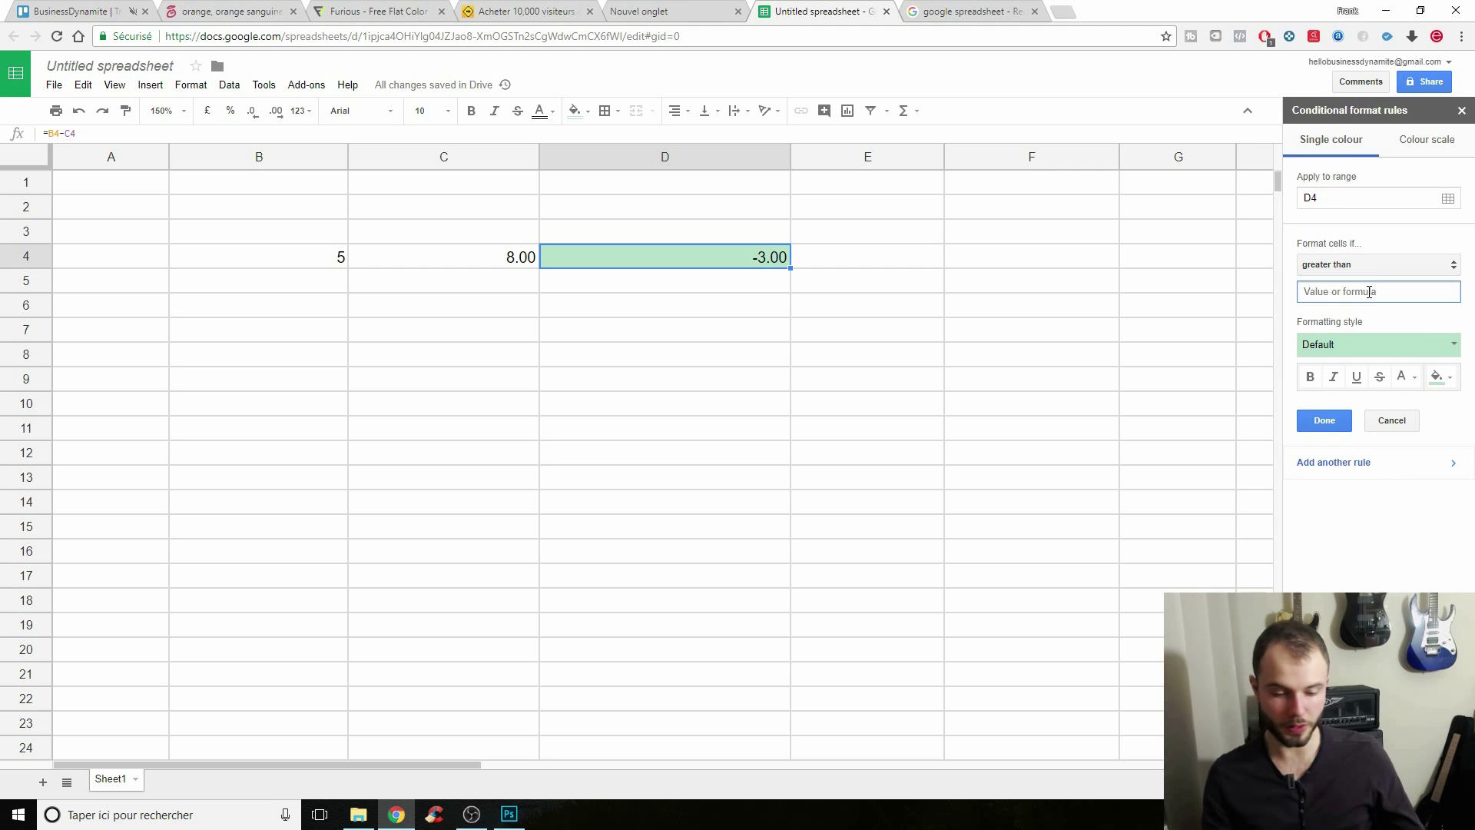
pyautogui.write('0')
pyautogui.click(1346, 536)
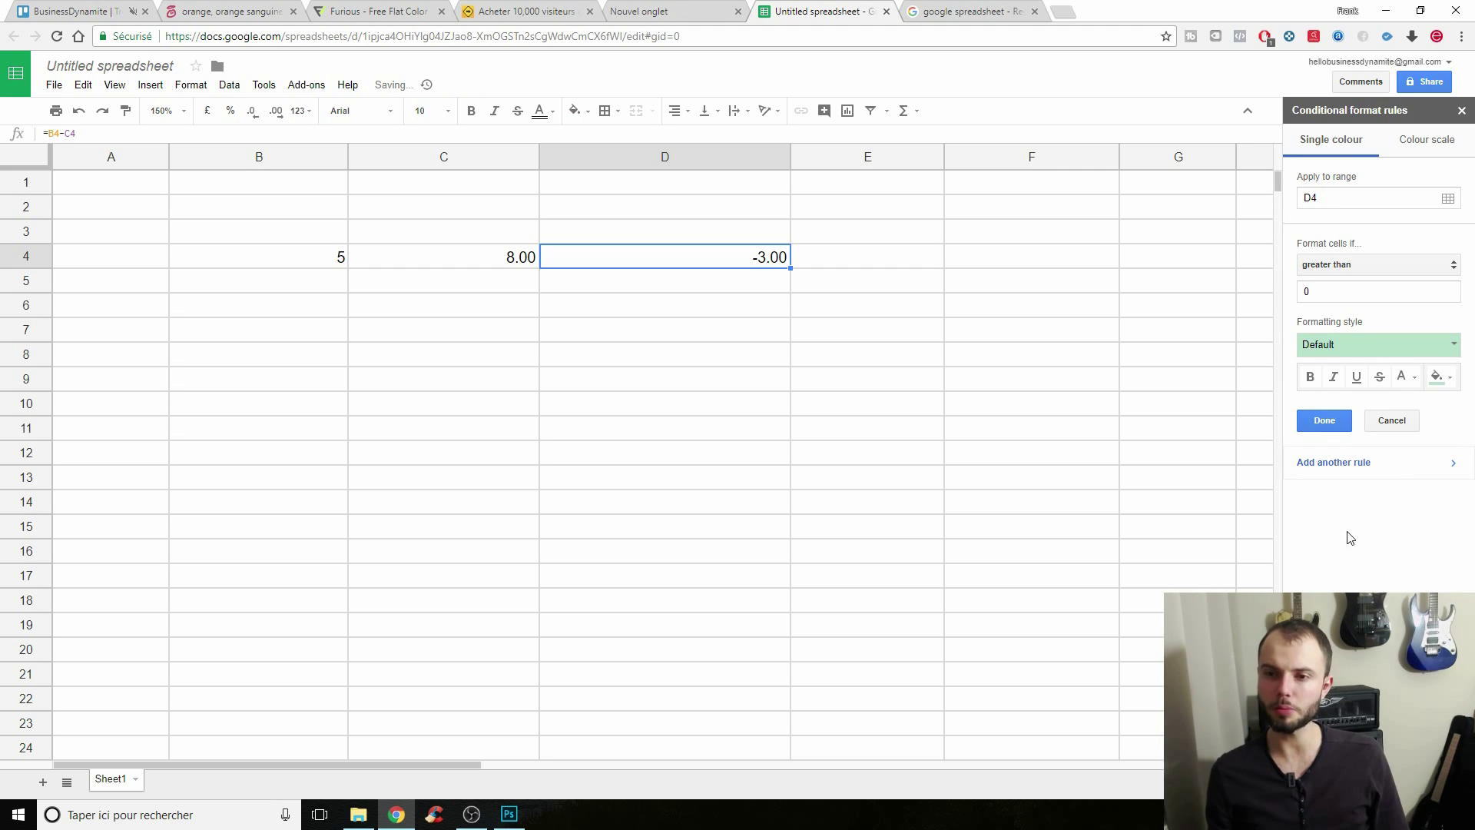
pyautogui.click(1324, 420)
pyautogui.click(905, 336)
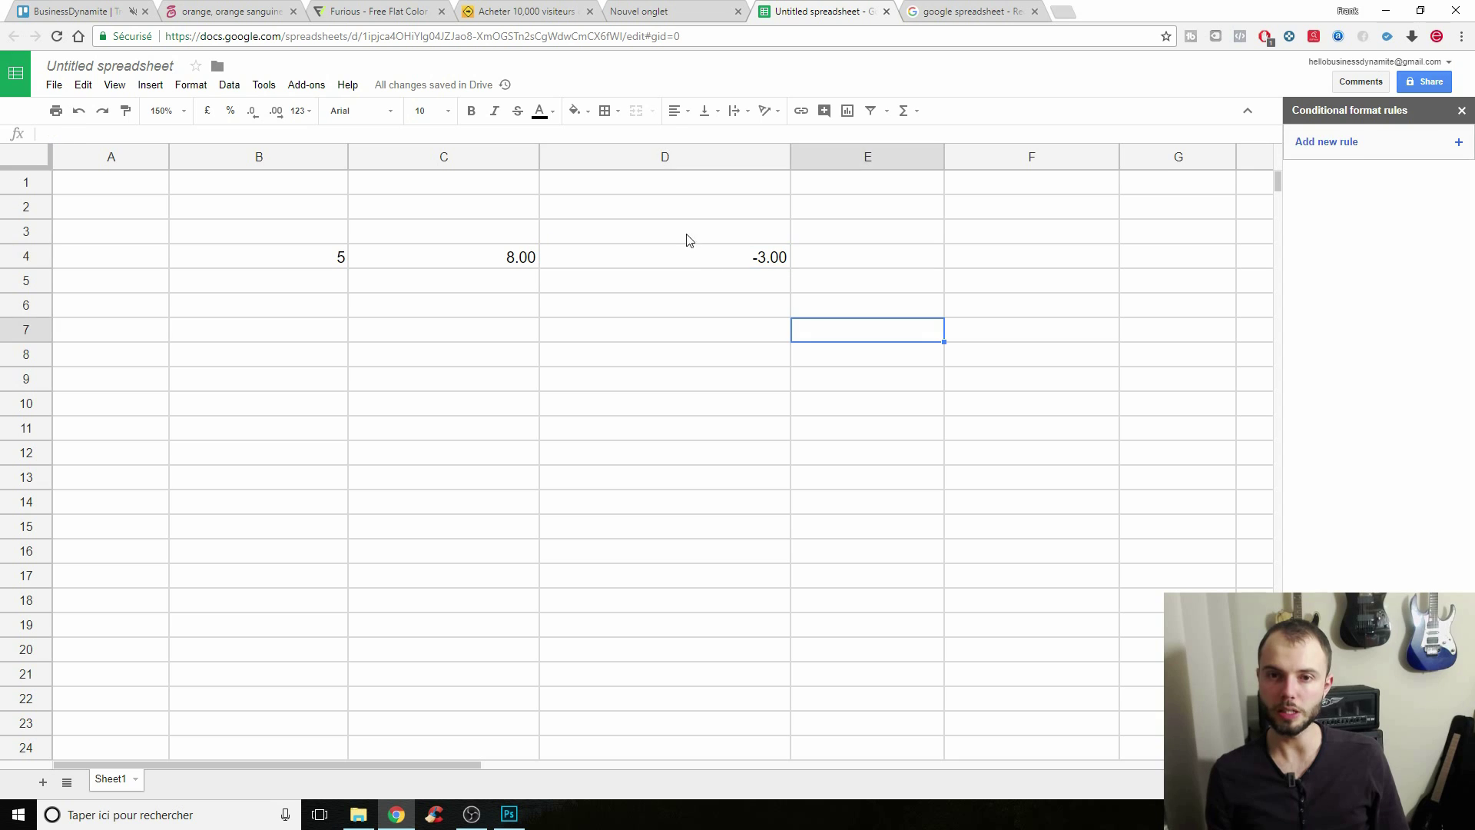
# Add a second conditional formatting rule for D4 that applies the red fill style when the value is less than 0.
pyautogui.click(1405, 202)
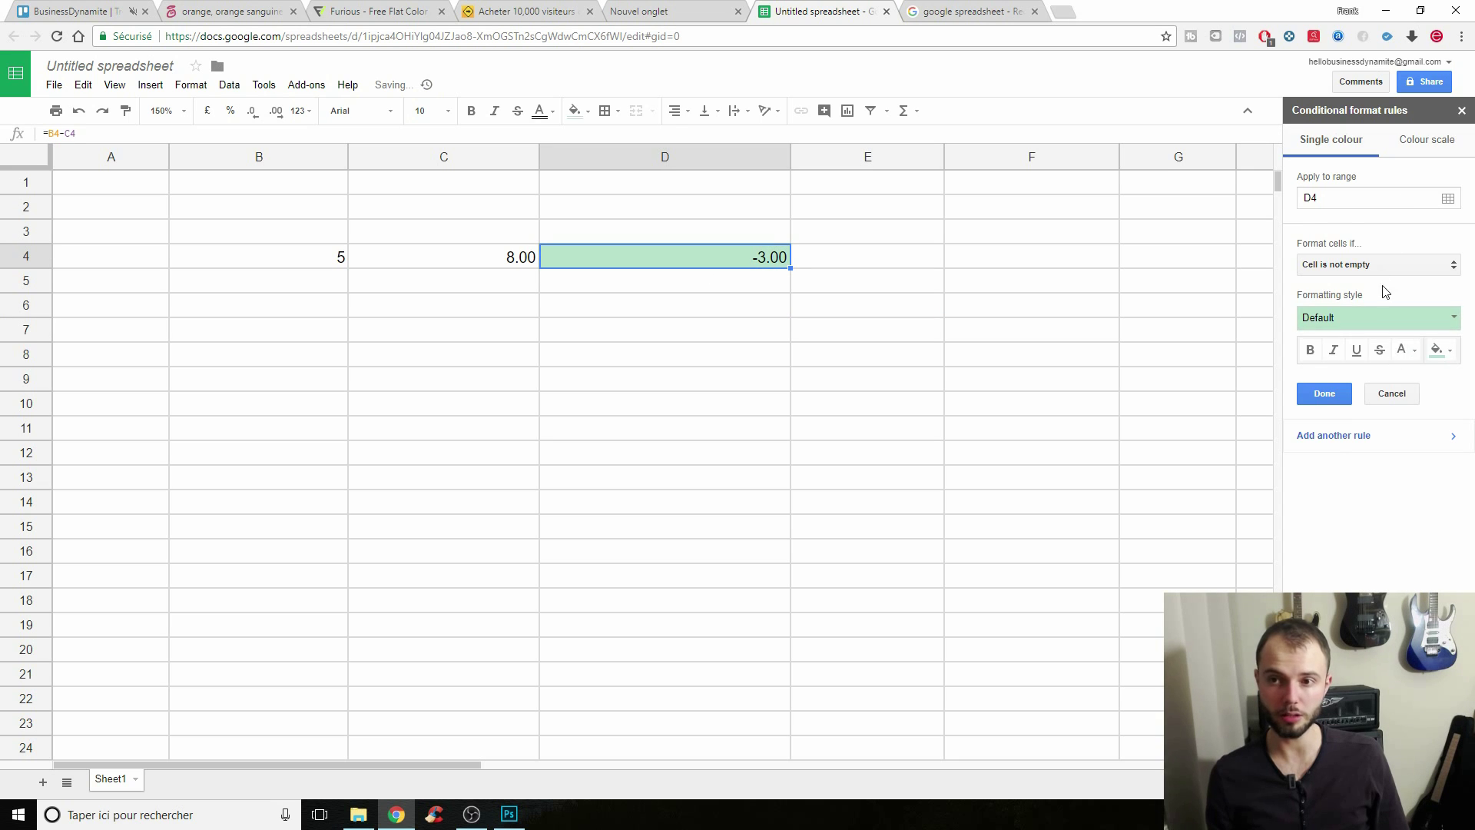
pyautogui.click(1375, 264)
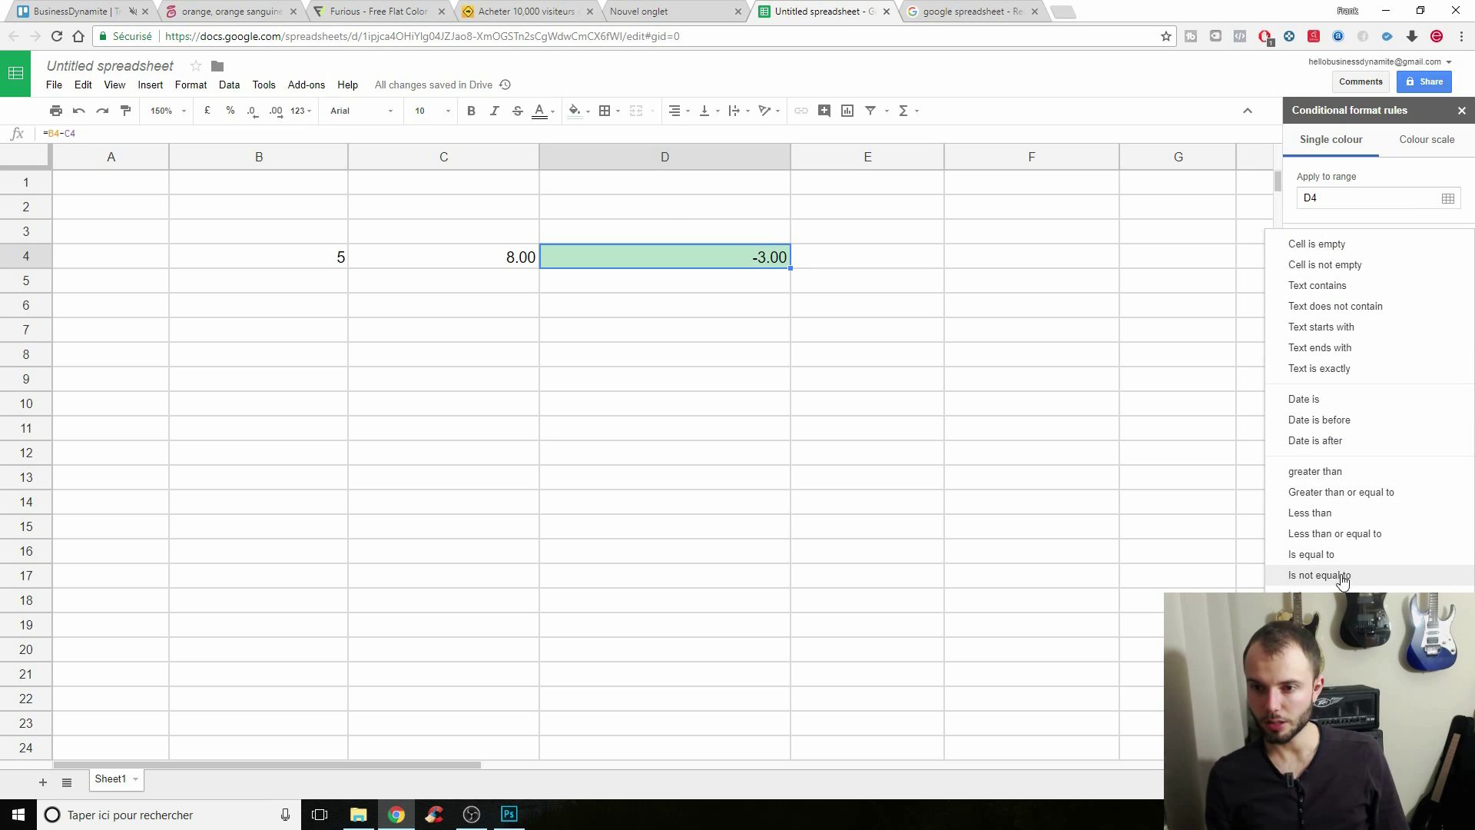
pyautogui.click(1315, 513)
pyautogui.click(1360, 287)
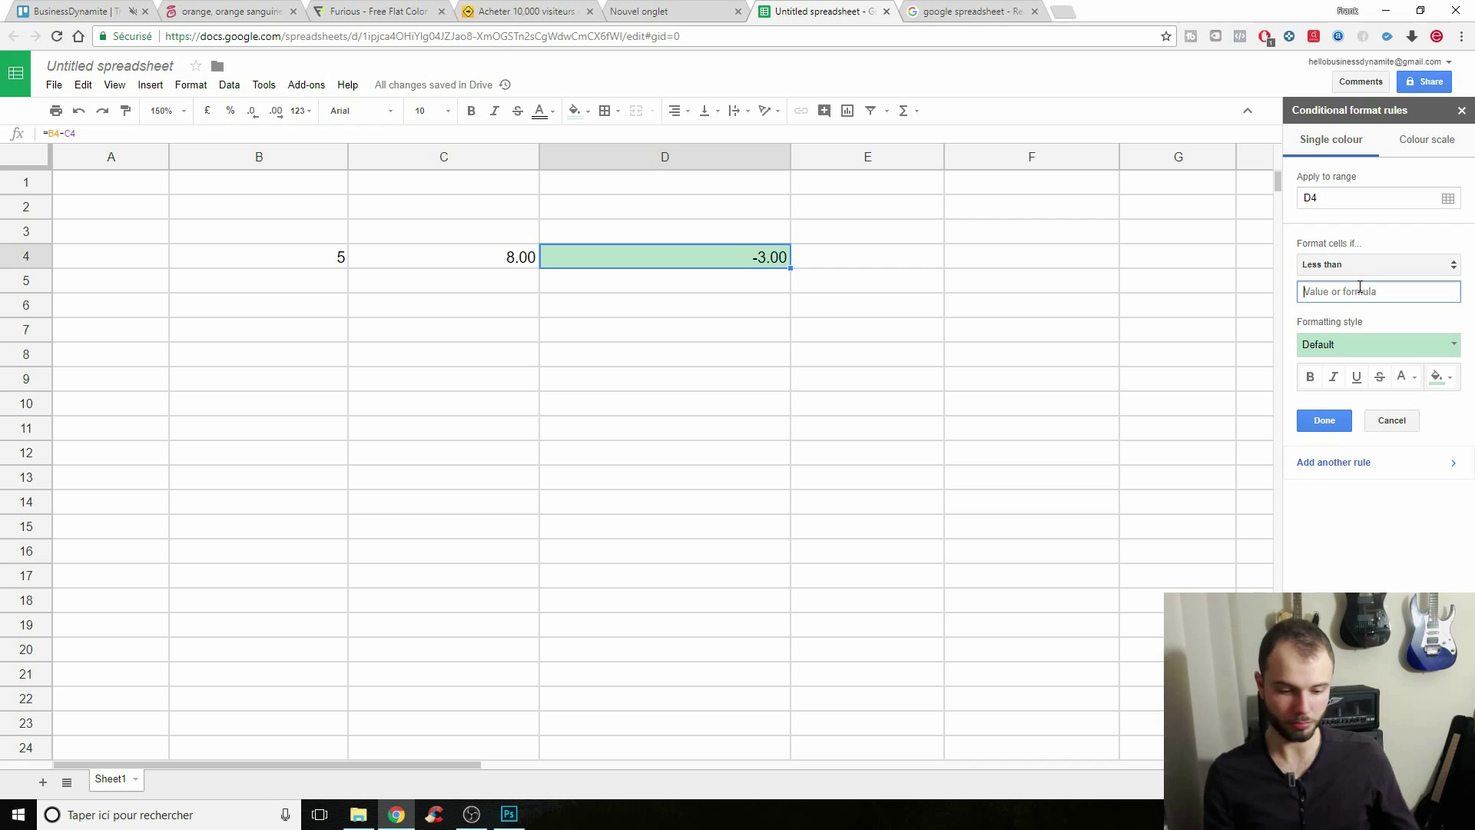
pyautogui.write('0')
pyautogui.click(1350, 355)
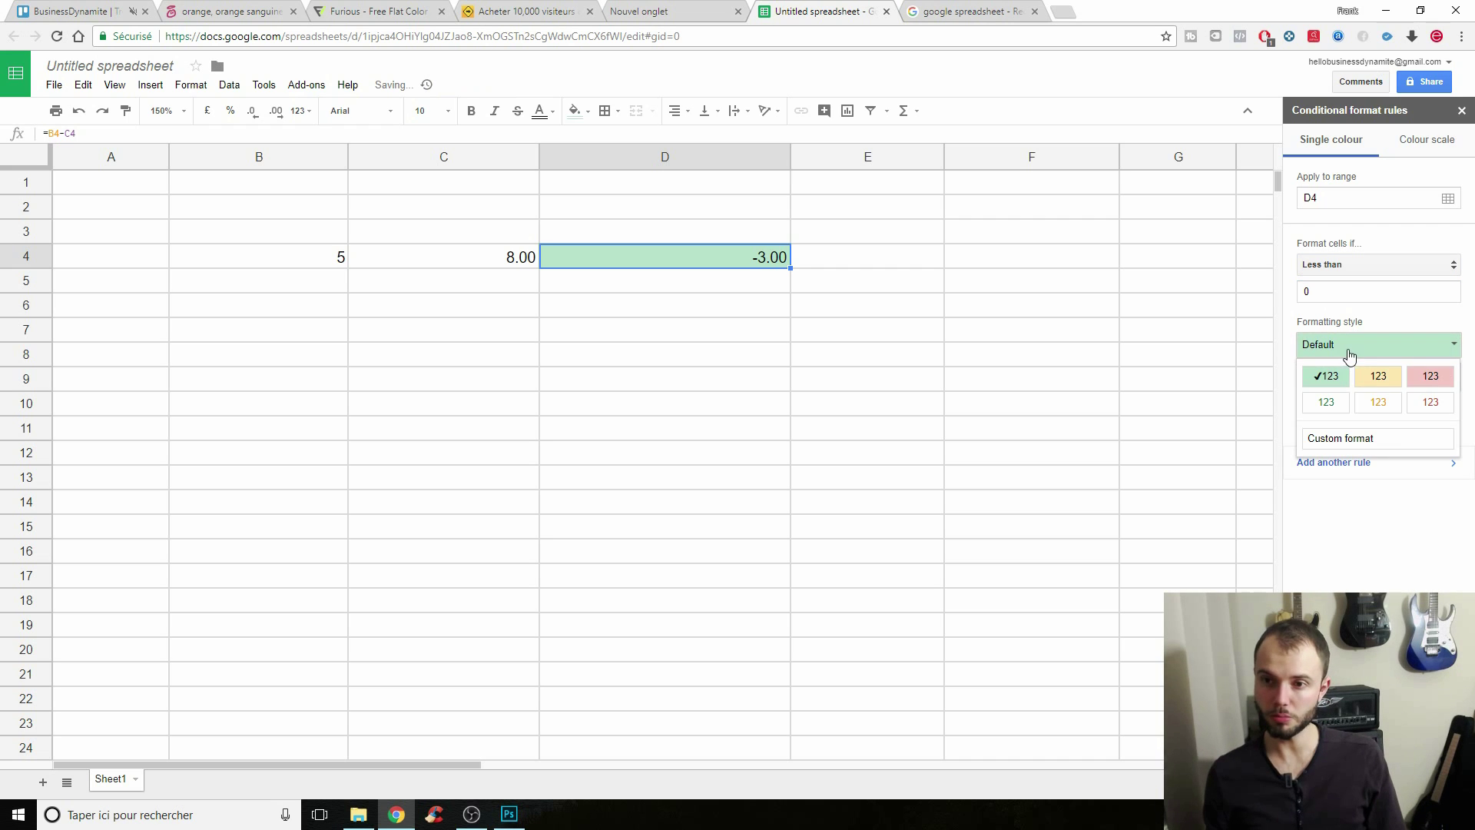
pyautogui.click(1426, 378)
pyautogui.click(1323, 421)
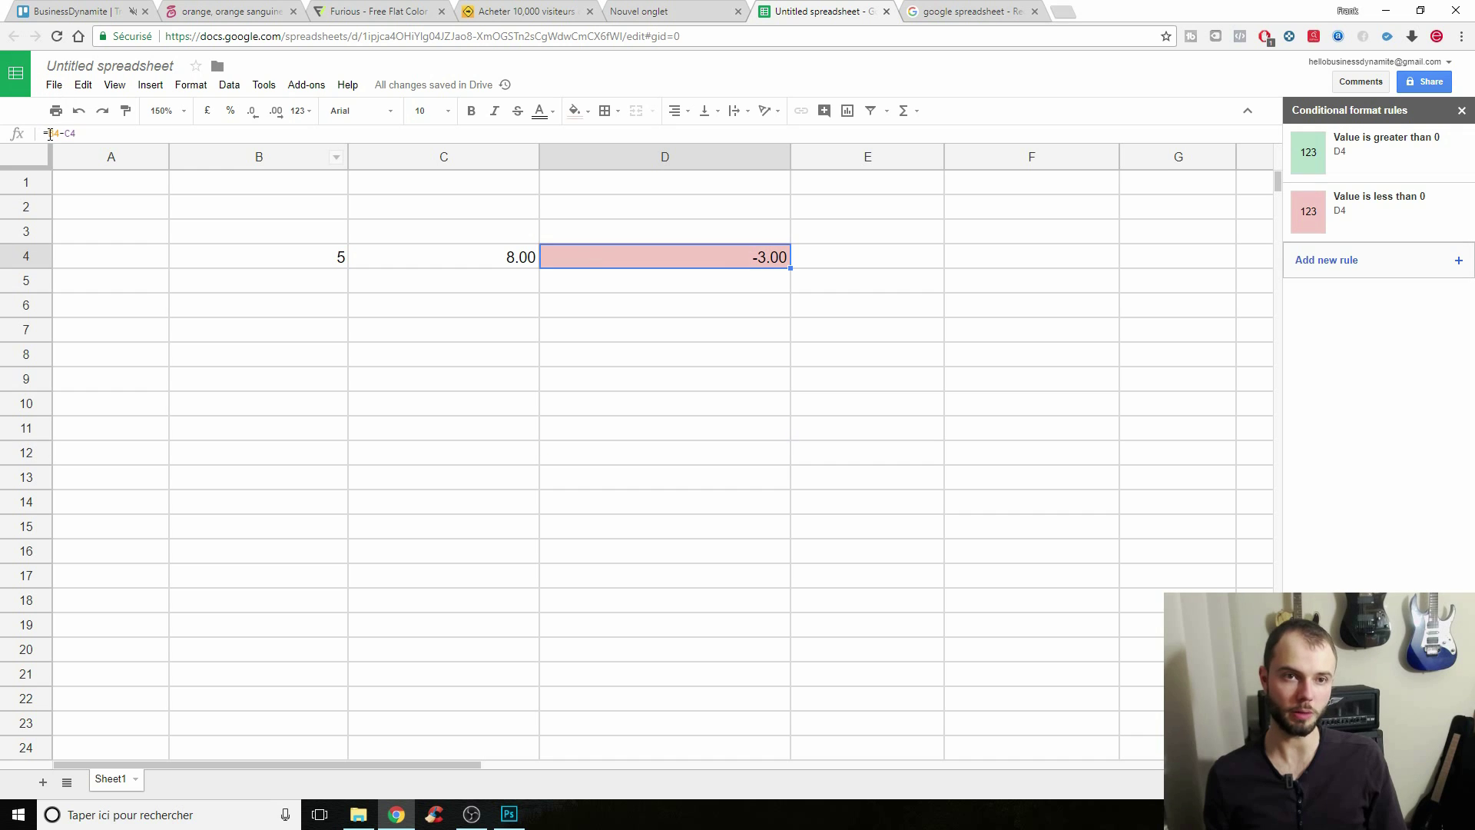
# Change the formula in D4 to the addition =B4+C4.
pyautogui.press('F2')
pyautogui.press('Left')
pyautogui.press('Left')
pyautogui.press('BackSpace')
pyautogui.write('+')
pyautogui.press('Return')
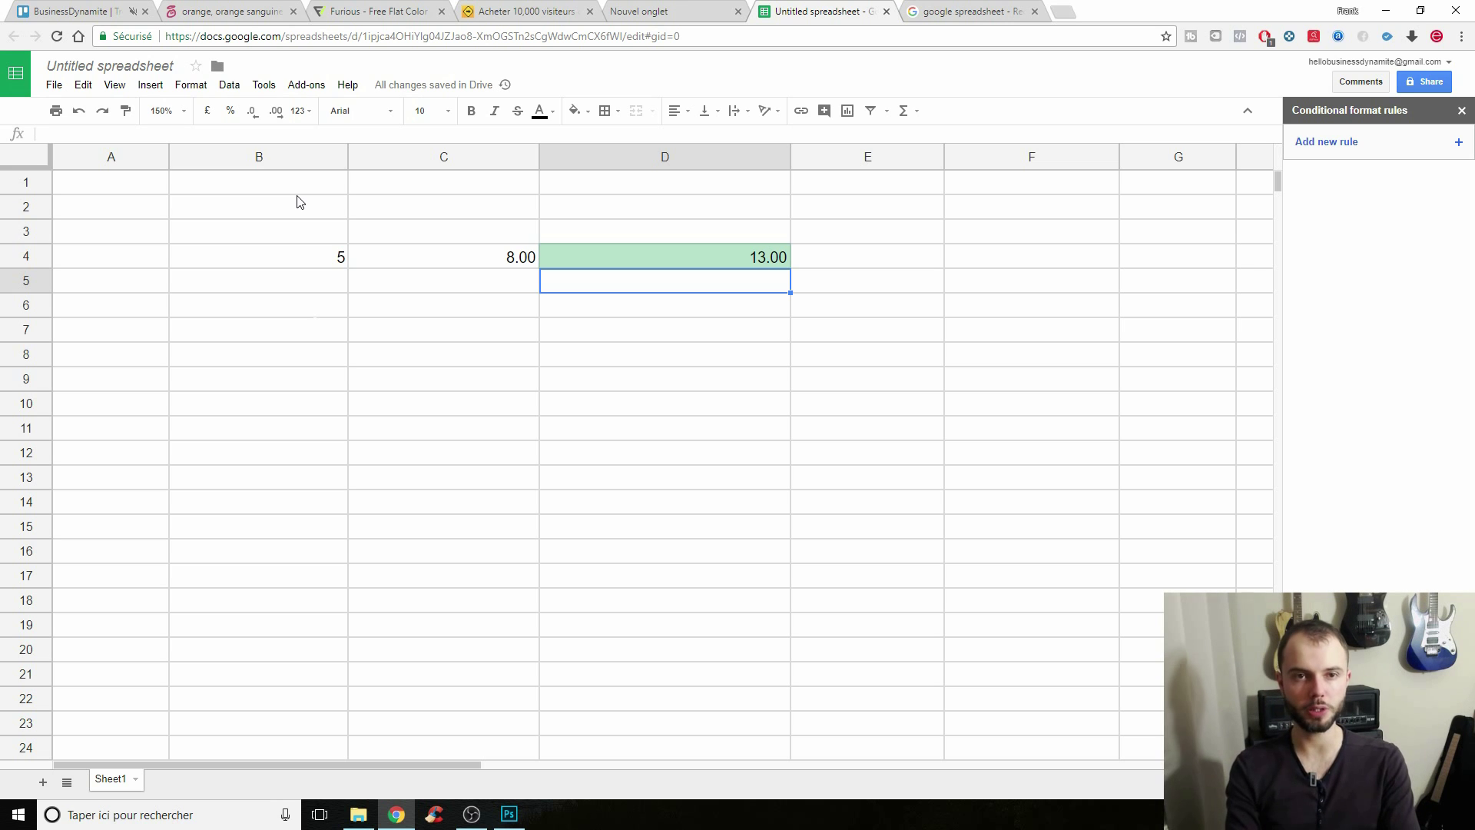
# Start a function formula in B4 and shorten it to =S to browse the suggested functions.
pyautogui.click(230, 230)
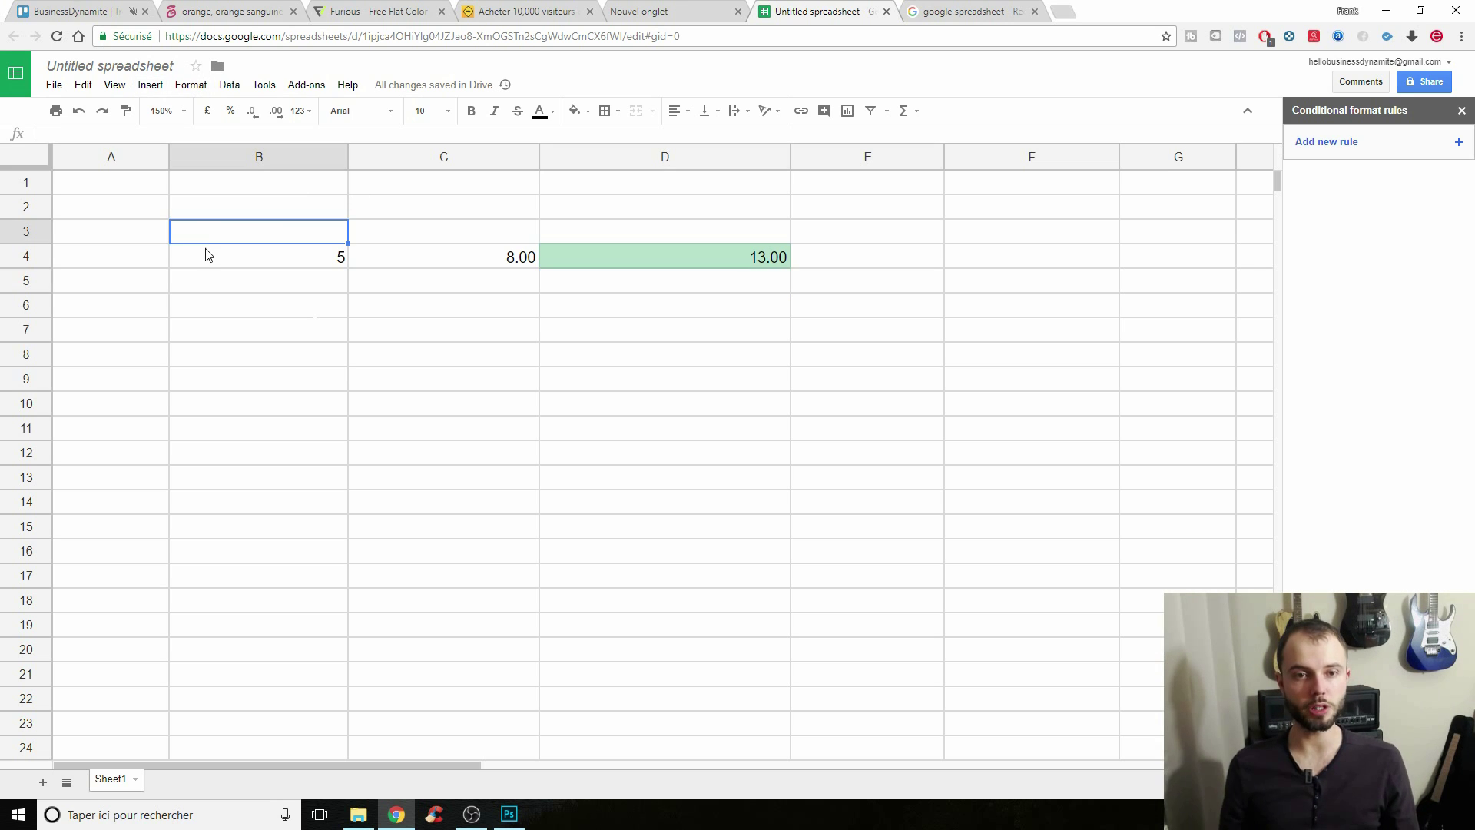
pyautogui.click(204, 255)
pyautogui.write('=SOMM')
pyautogui.press('BackSpace')
pyautogui.press('BackSpace')
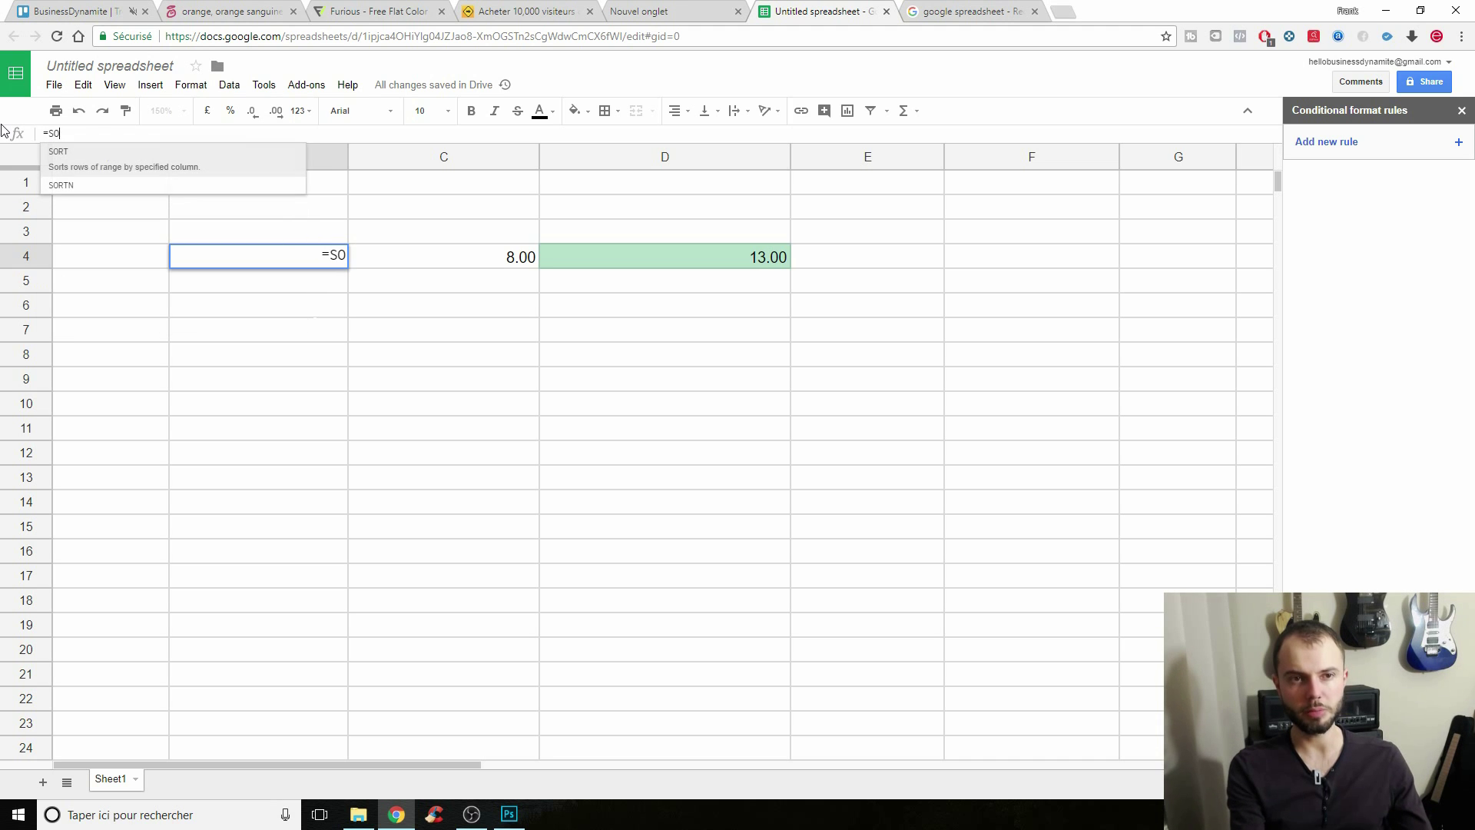
pyautogui.press('BackSpace')
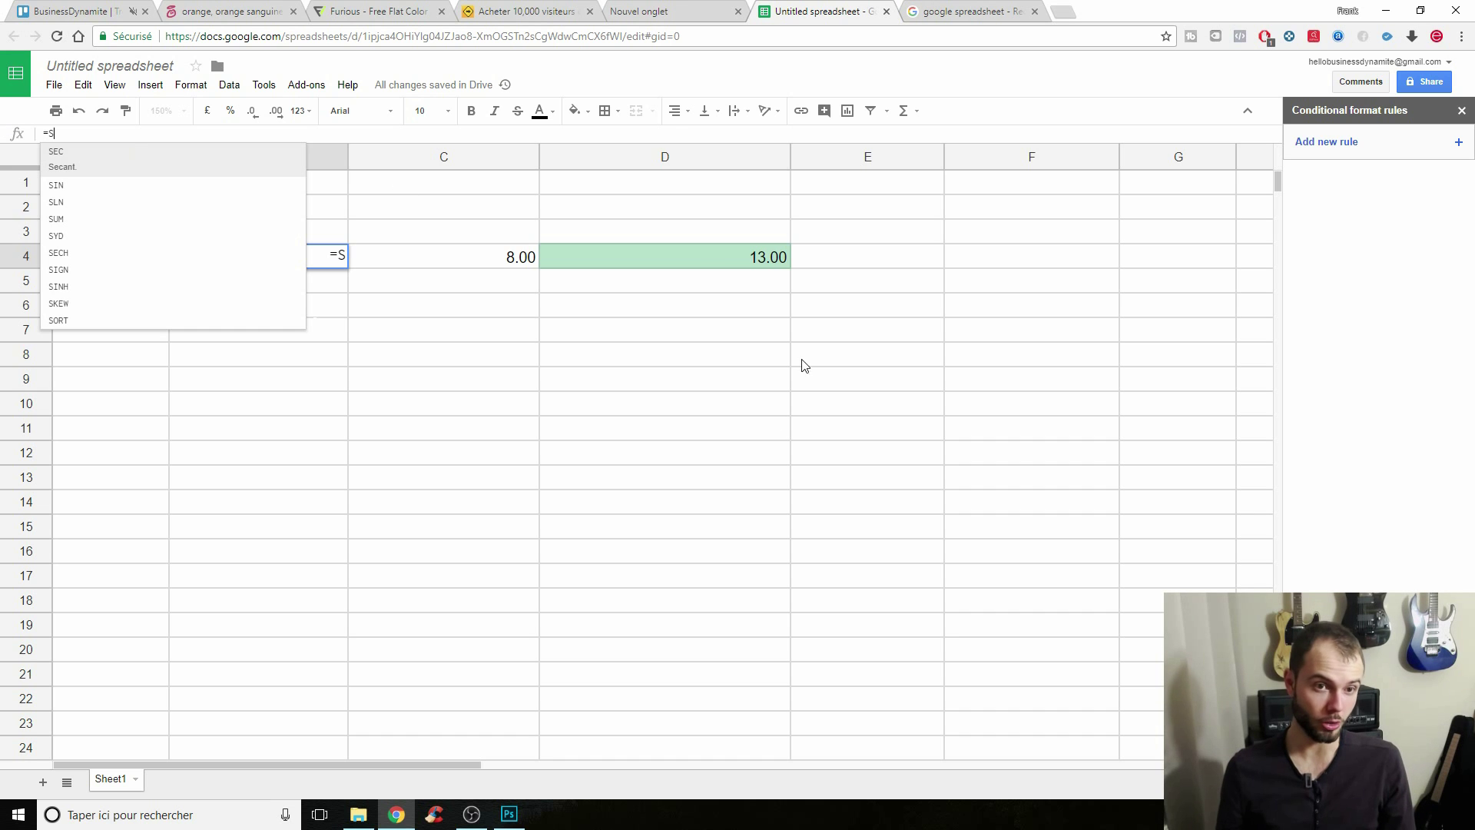
pyautogui.click(665, 502)
pyautogui.moveTo(461, 256); pyautogui.dragTo(529, 363)
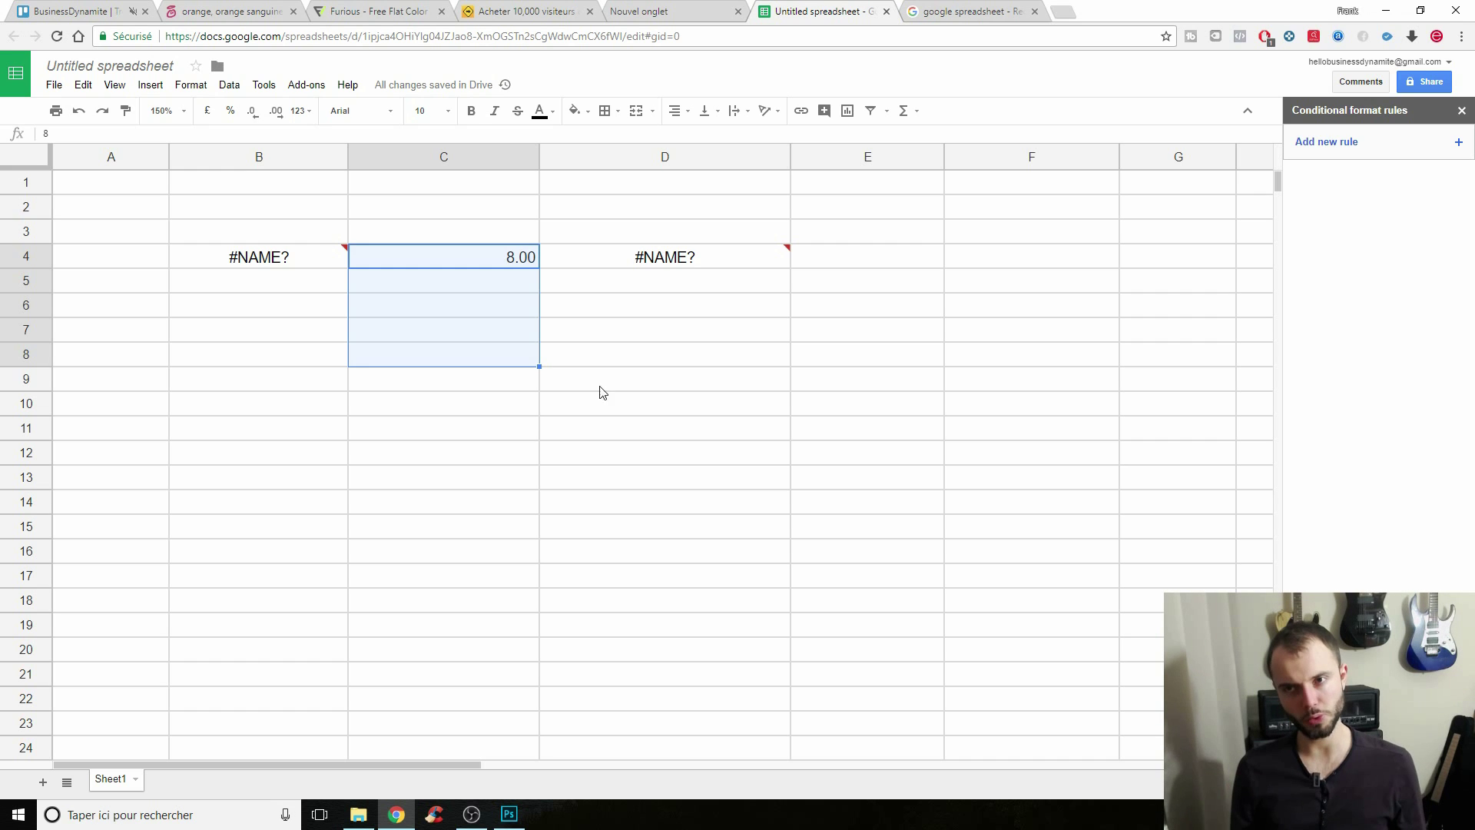
pyautogui.click(751, 264)
pyautogui.click(415, 332)
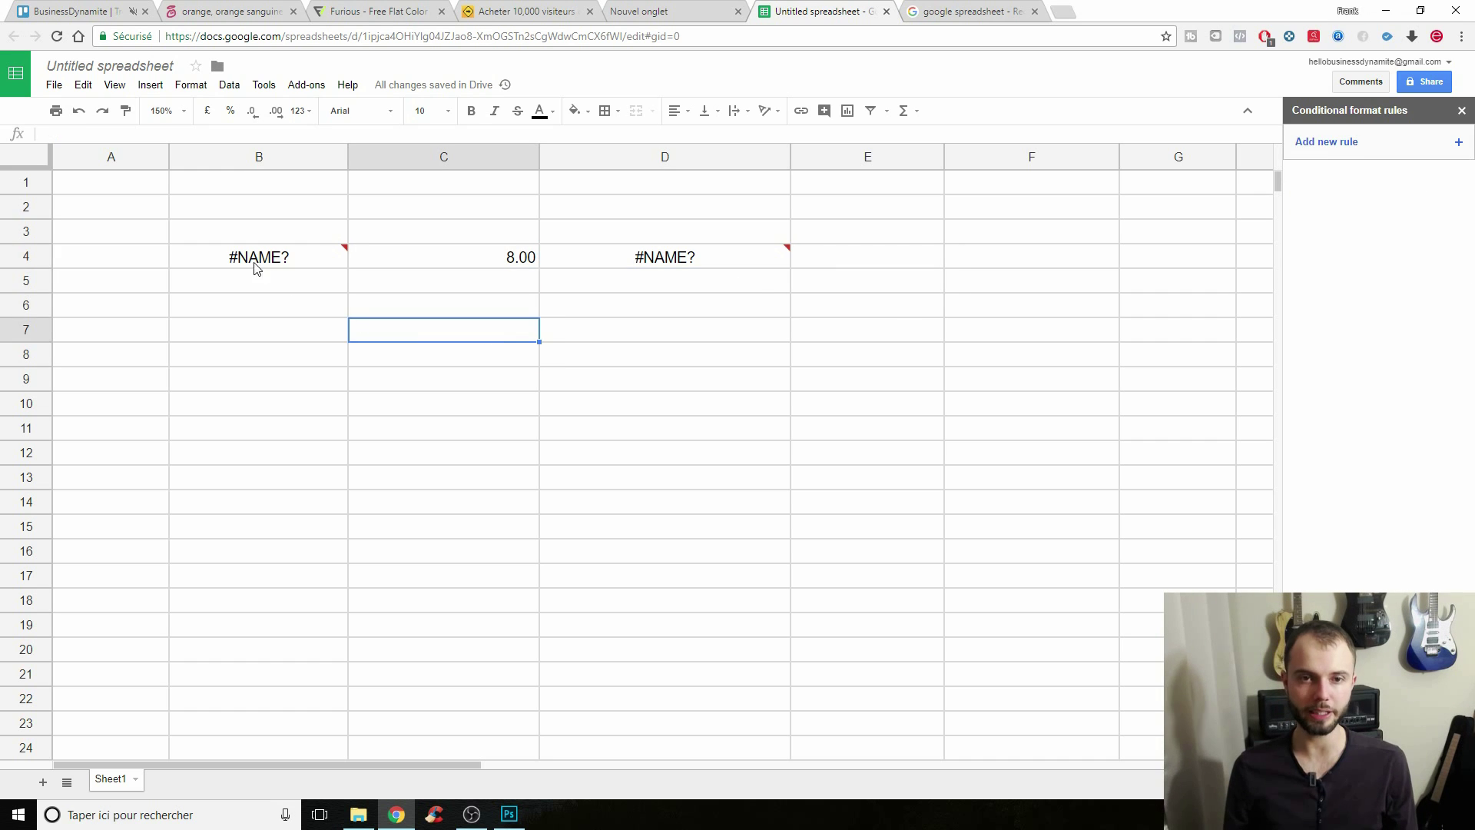
# Clear the contents of cells B4 to D4.
pyautogui.moveTo(256, 269); pyautogui.dragTo(782, 279)
pyautogui.press('Delete')
pyautogui.click(519, 356)
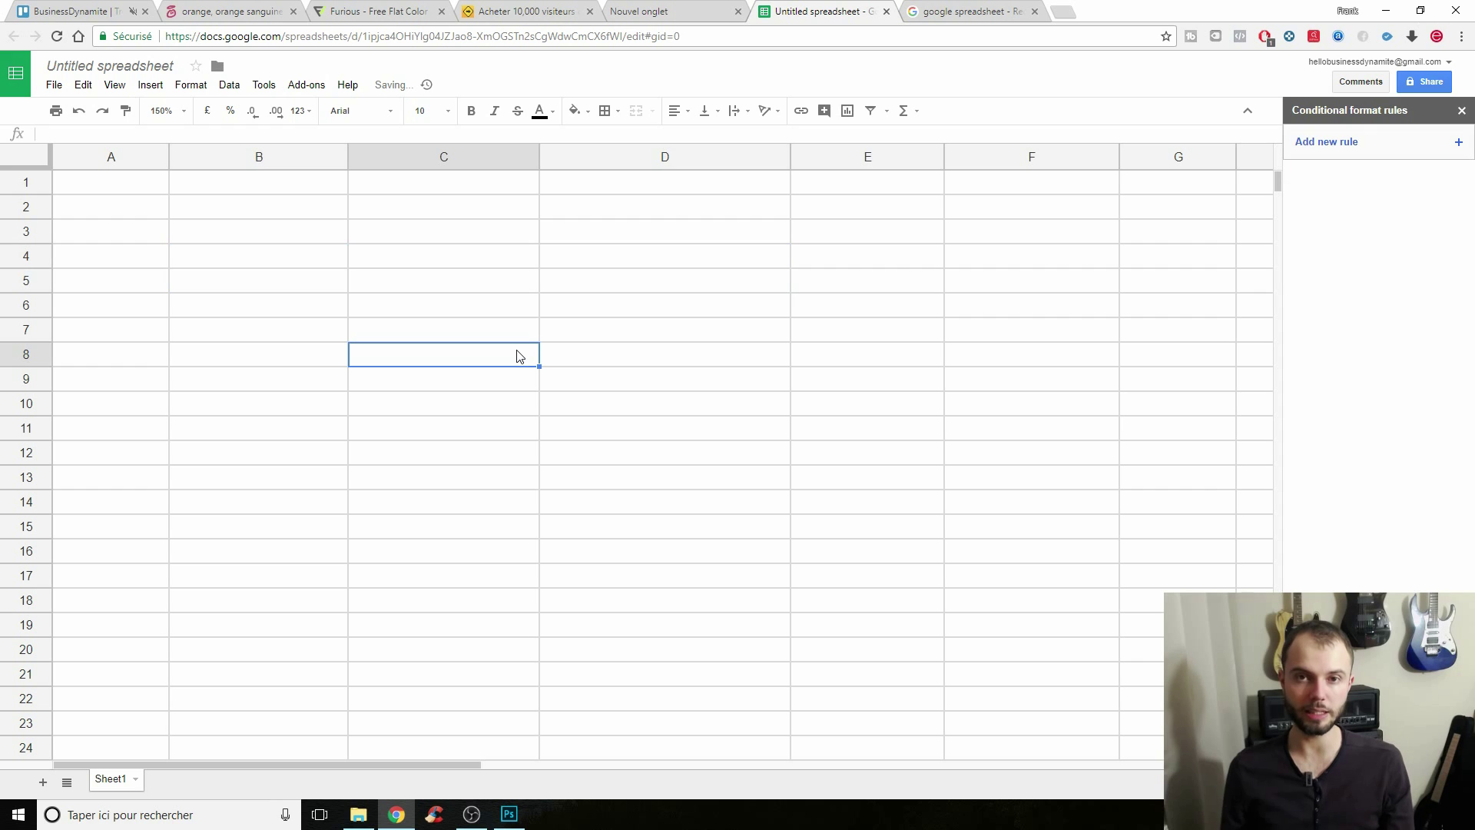